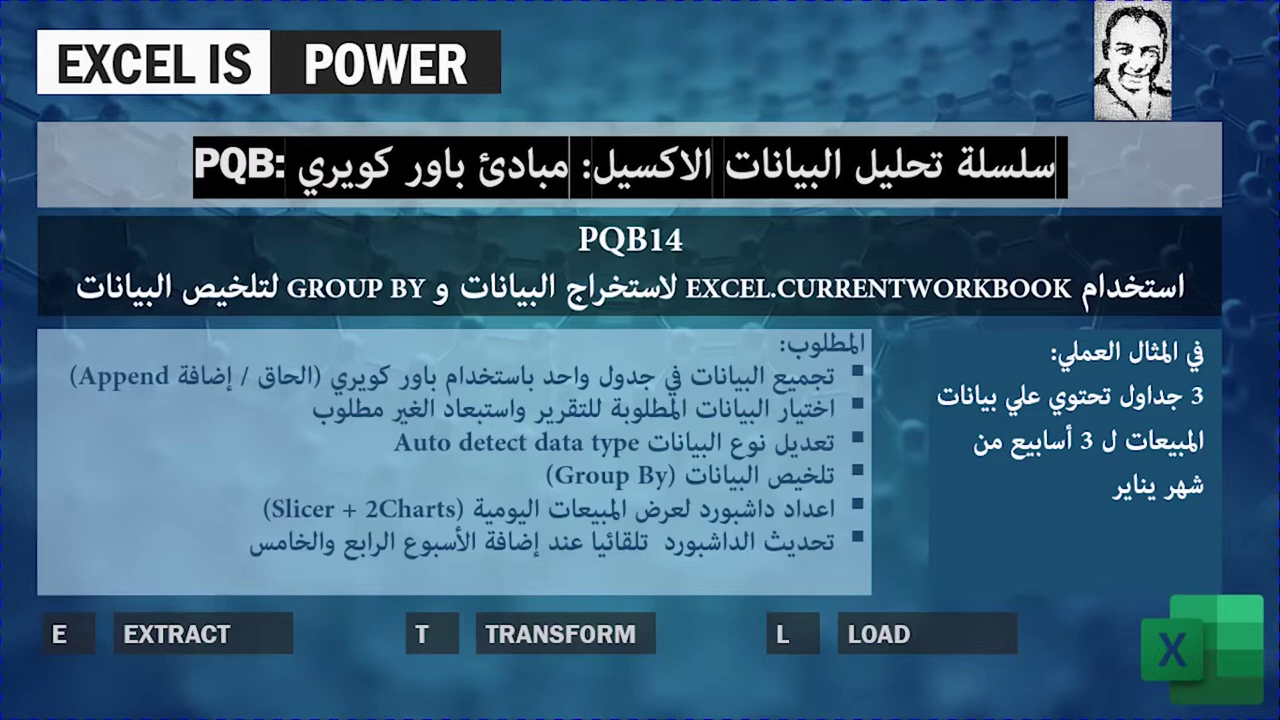
# Advance through the intro slides to the practice-file download link and subscribe reminders
pyautogui.click(1075, 671)
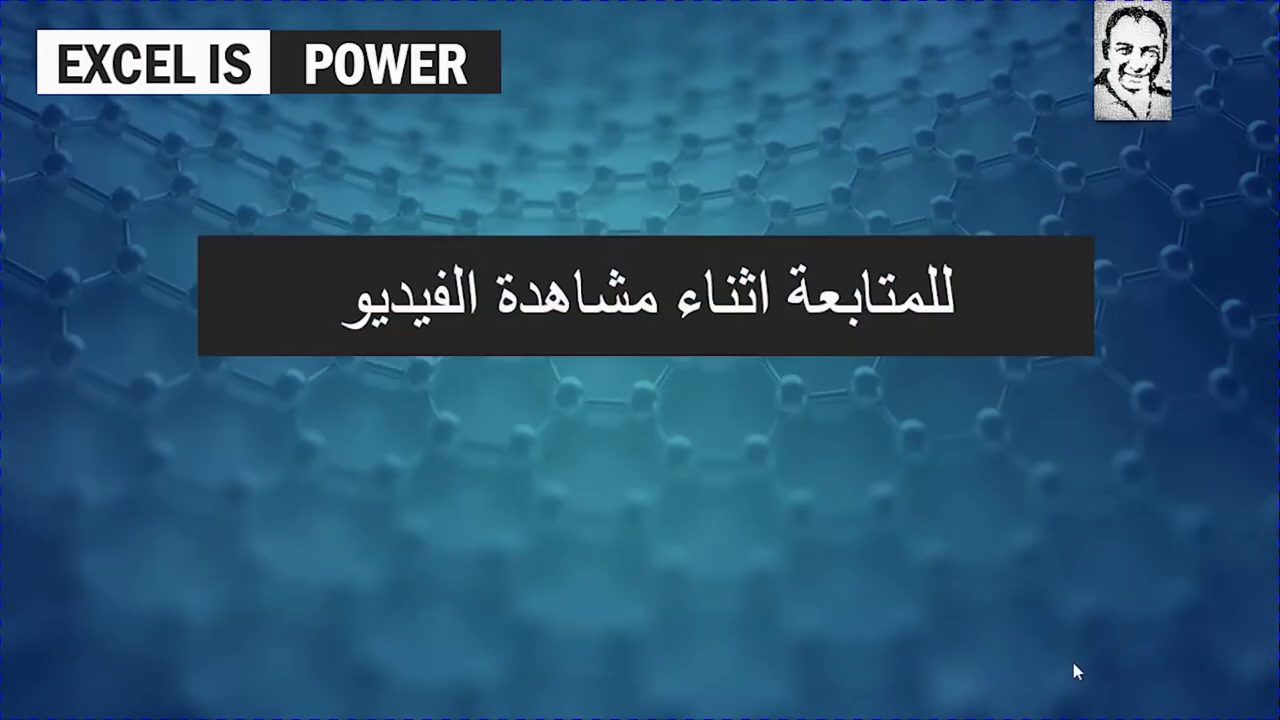
pyautogui.click(1075, 671)
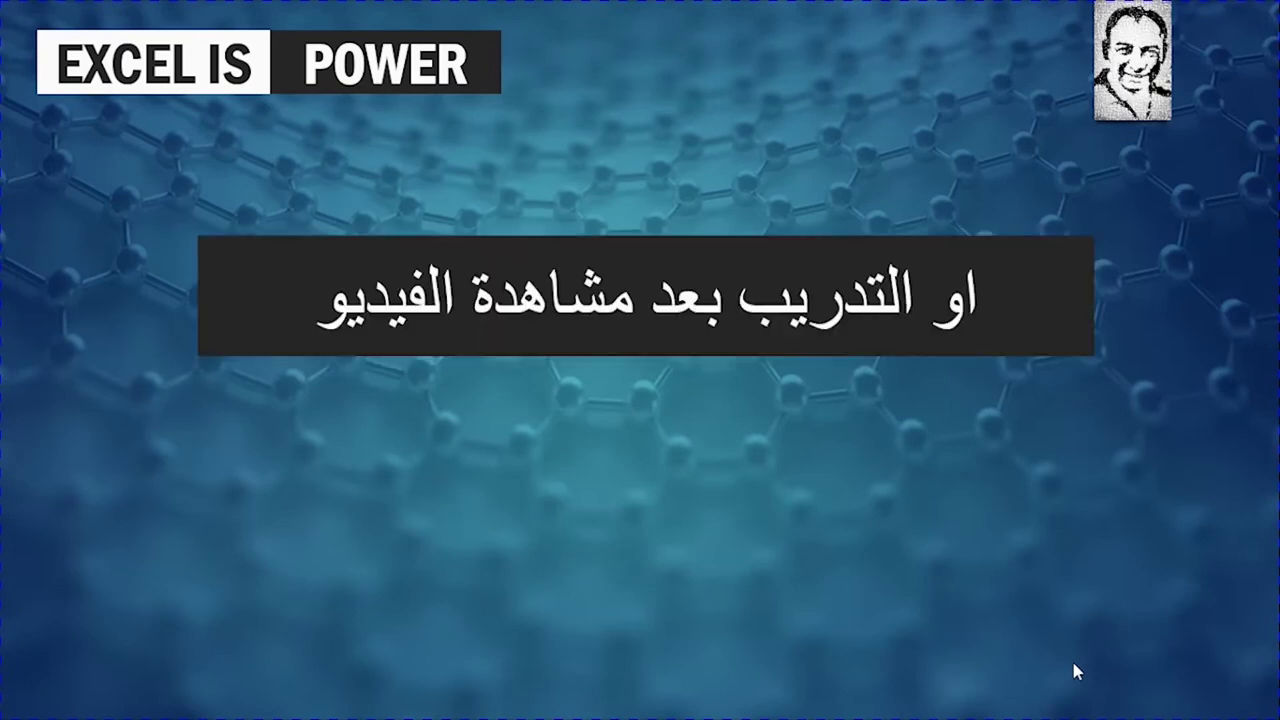
pyautogui.click(1075, 671)
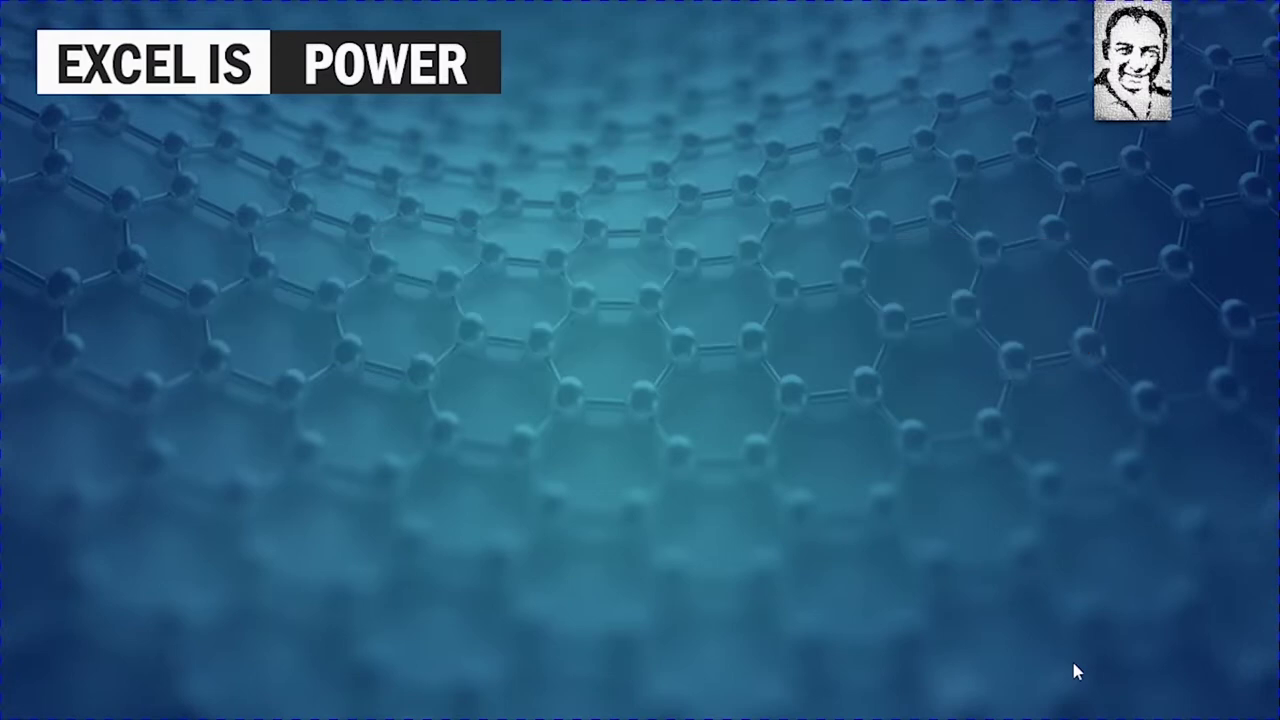
pyautogui.click(1073, 663)
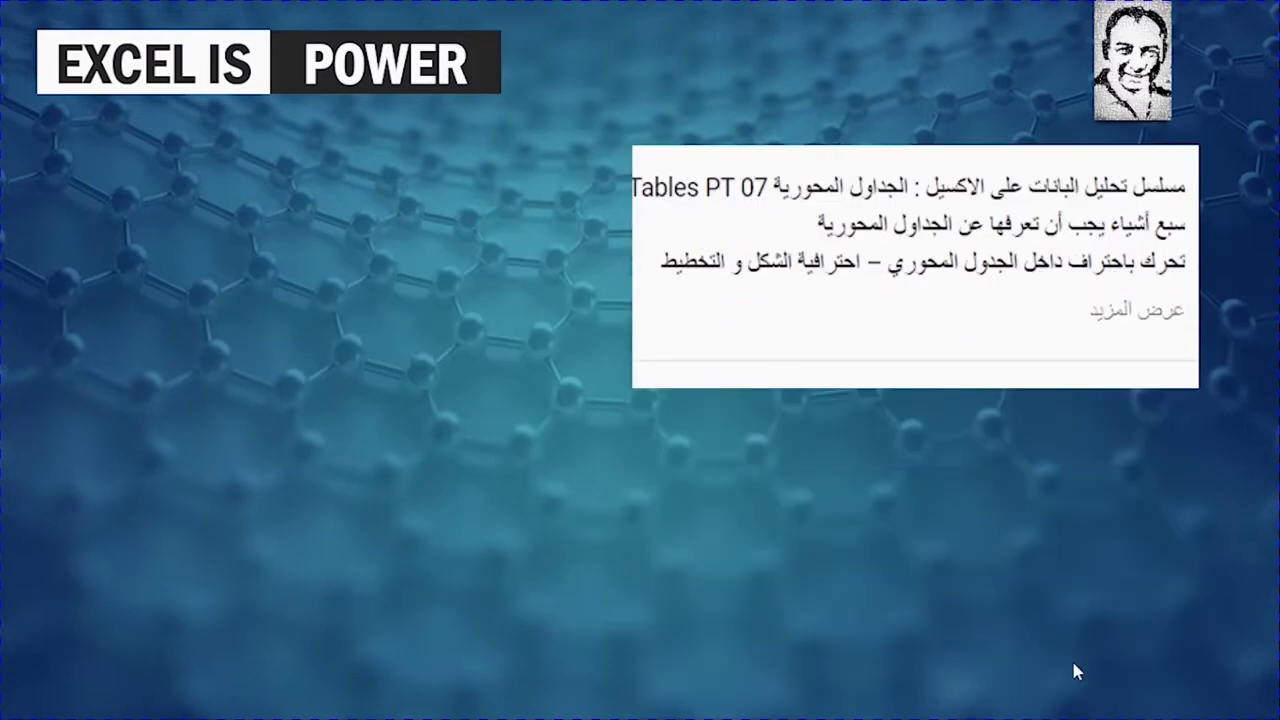
pyautogui.click(1075, 671)
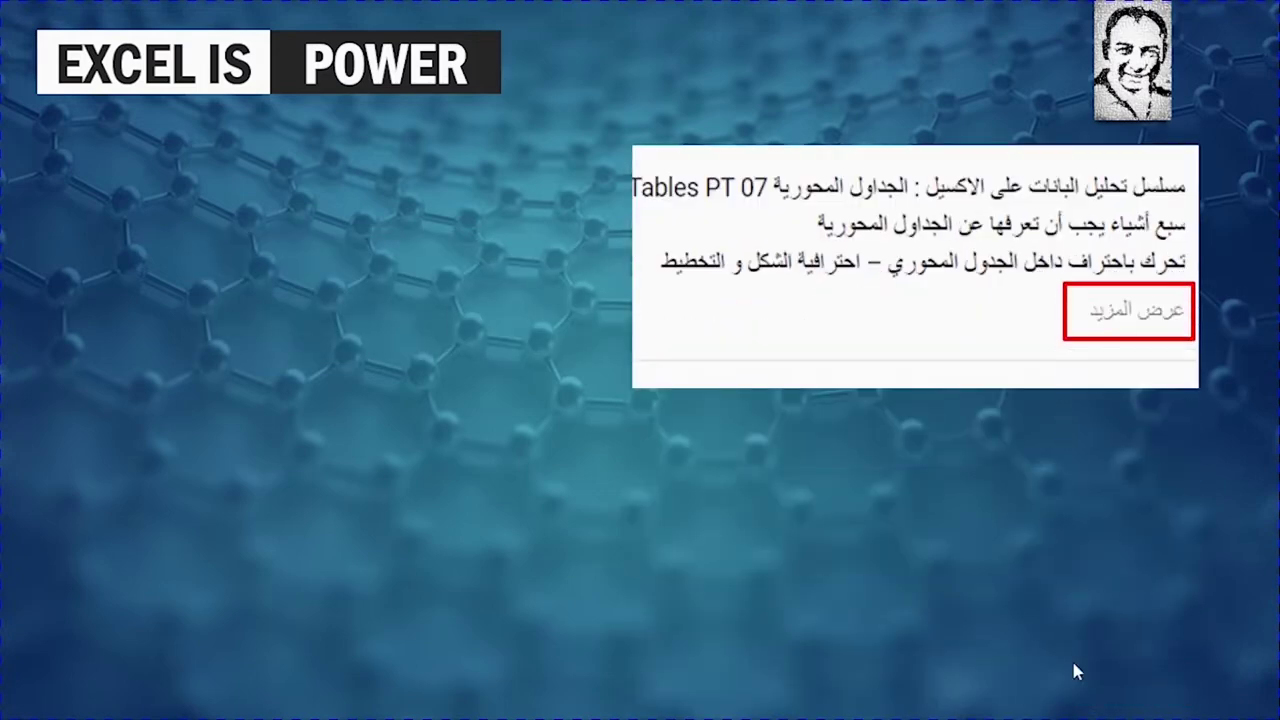
pyautogui.click(1073, 671)
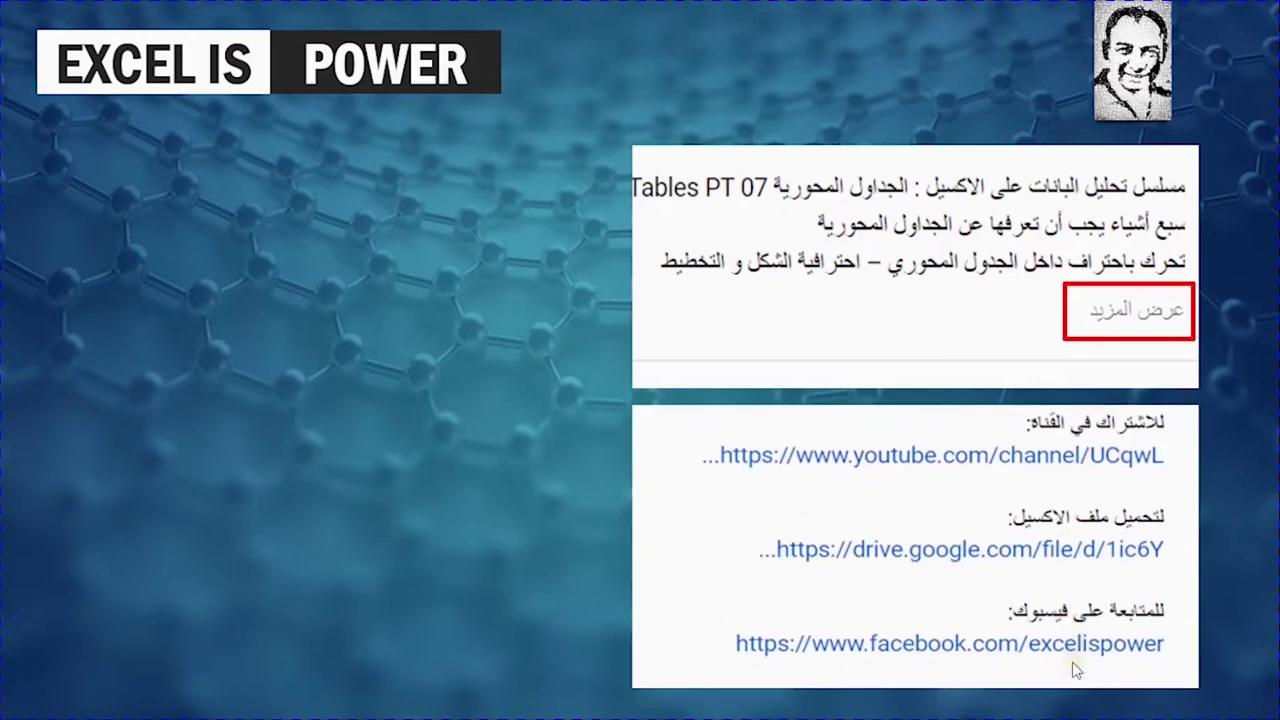
pyautogui.click(1075, 671)
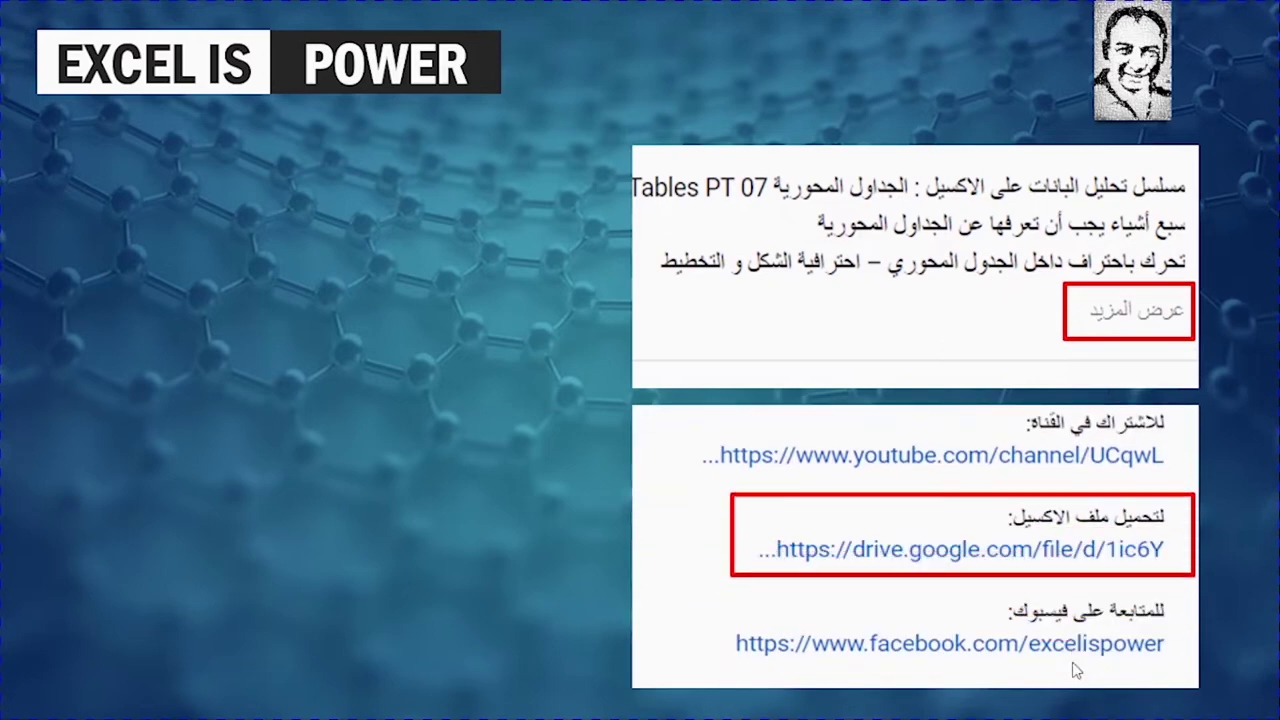
pyautogui.click(1075, 671)
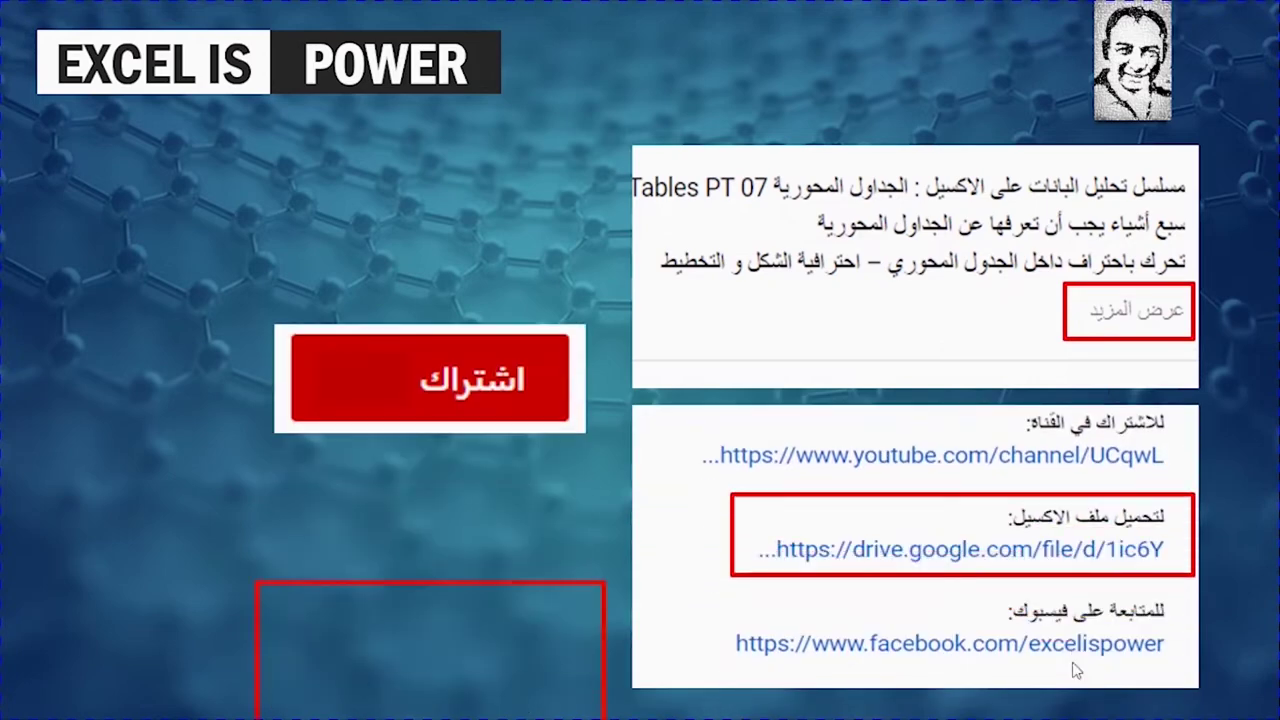
pyautogui.click(1073, 670)
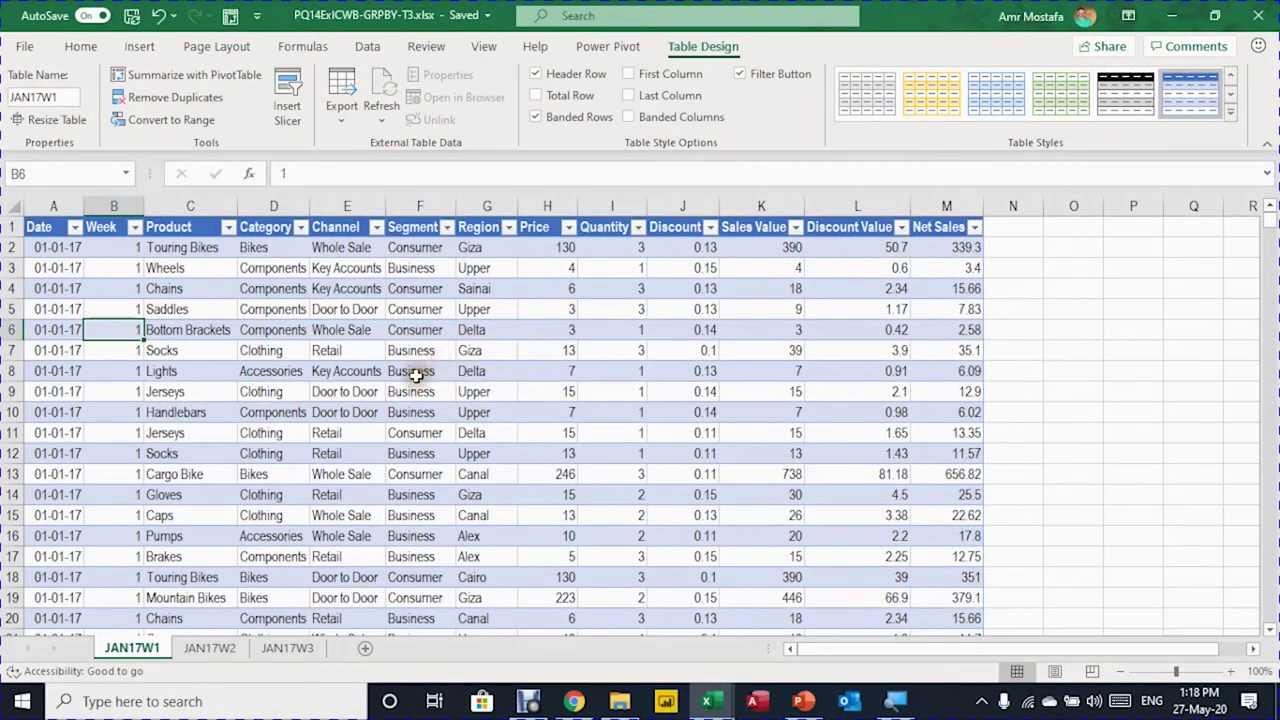
# Browse the week tables on the JAN17W2 and JAN17W3 sheets, then return to JAN17W1
pyautogui.click(415, 372)
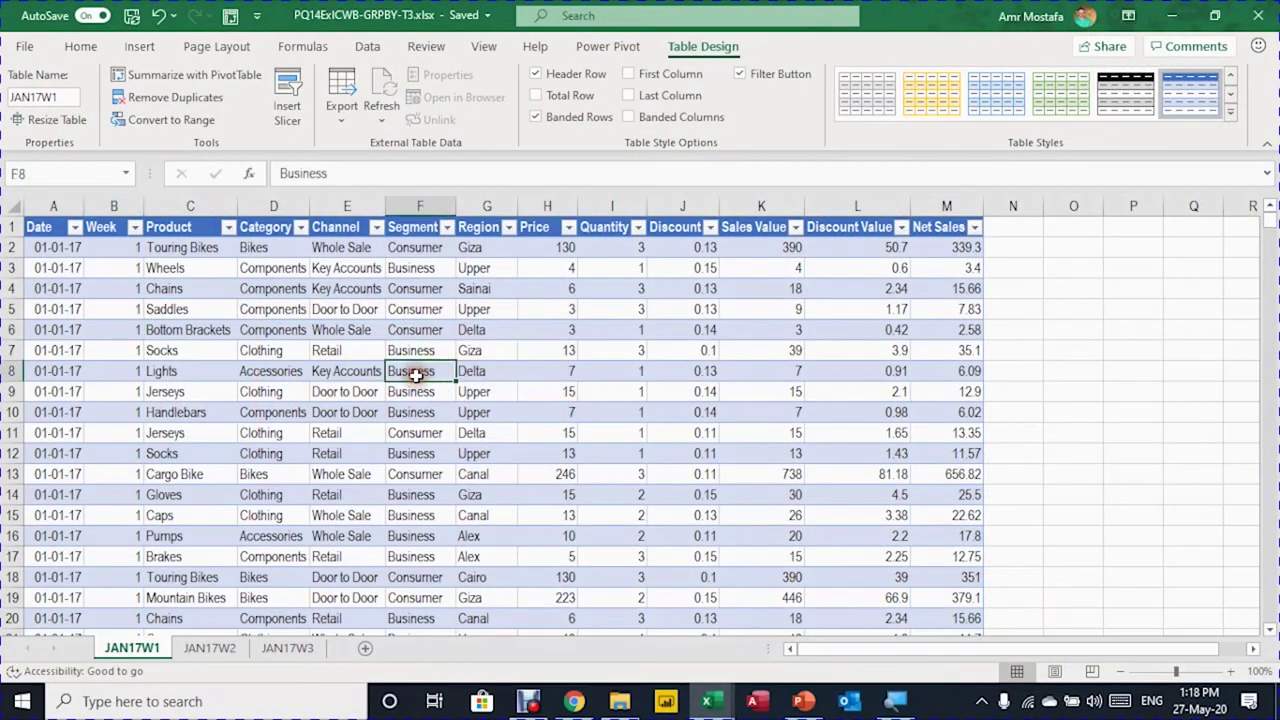
pyautogui.click(128, 649)
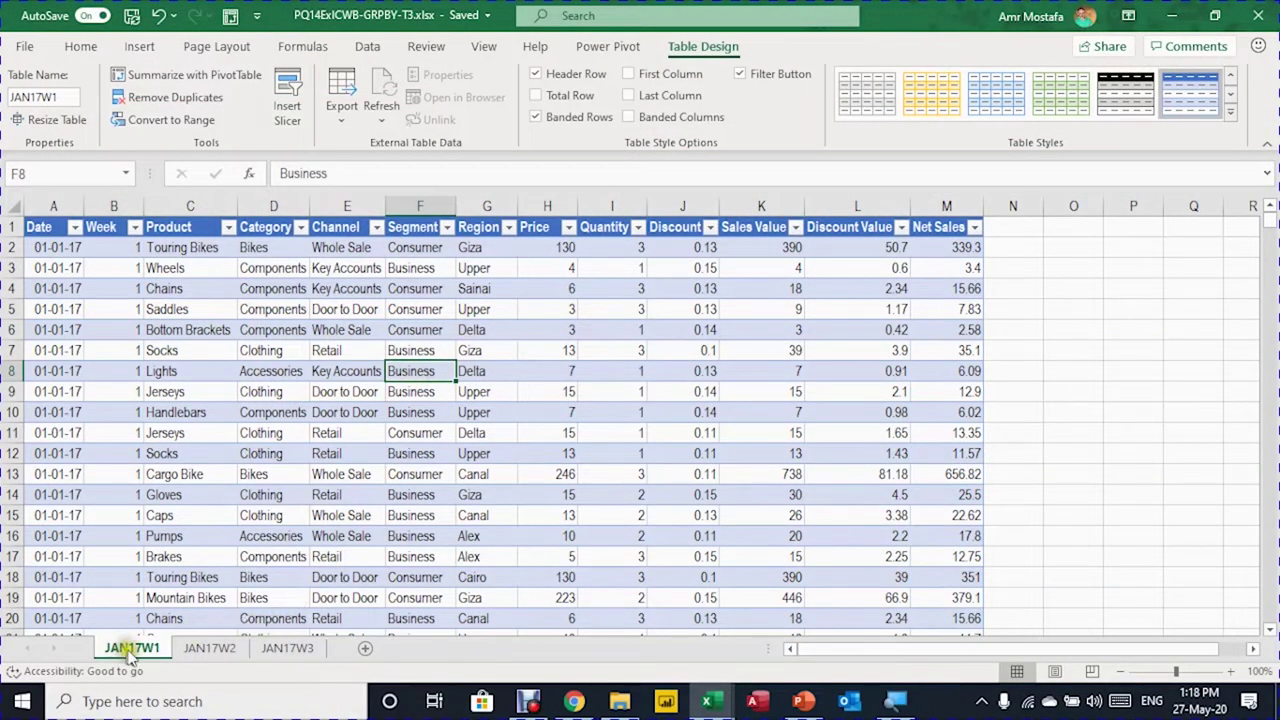
pyautogui.click(207, 650)
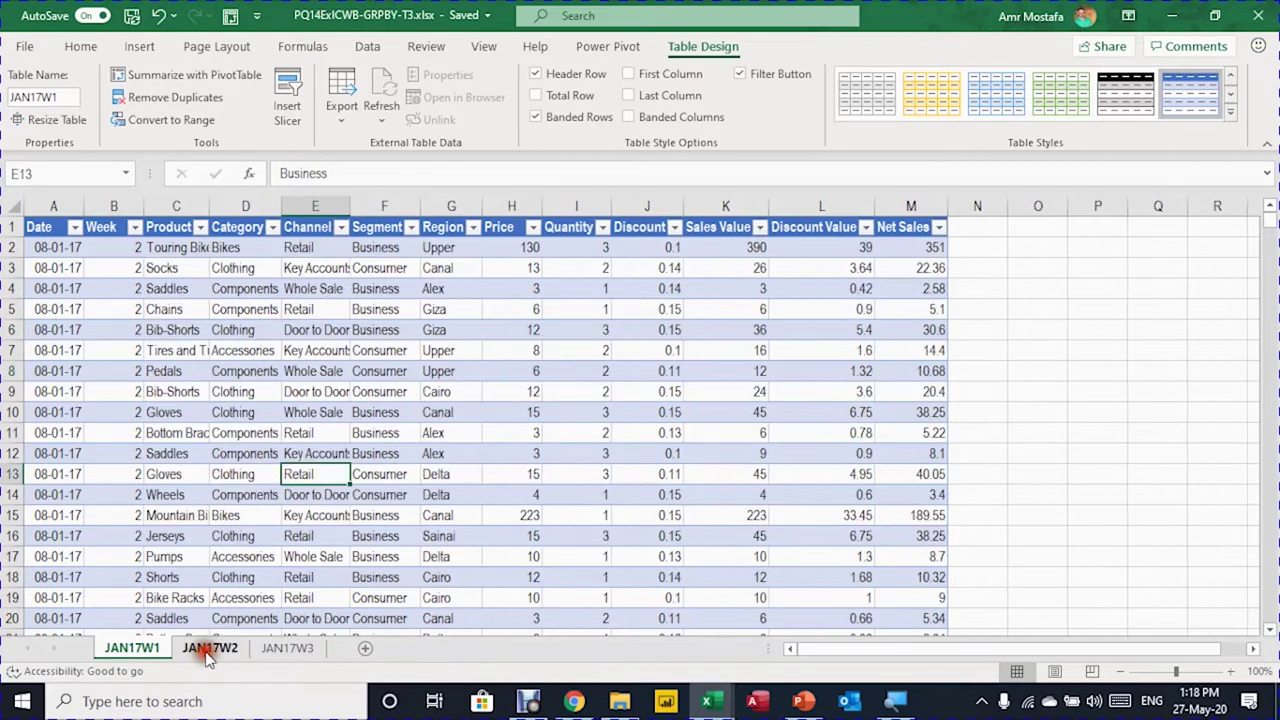
pyautogui.click(285, 650)
pyautogui.click(143, 648)
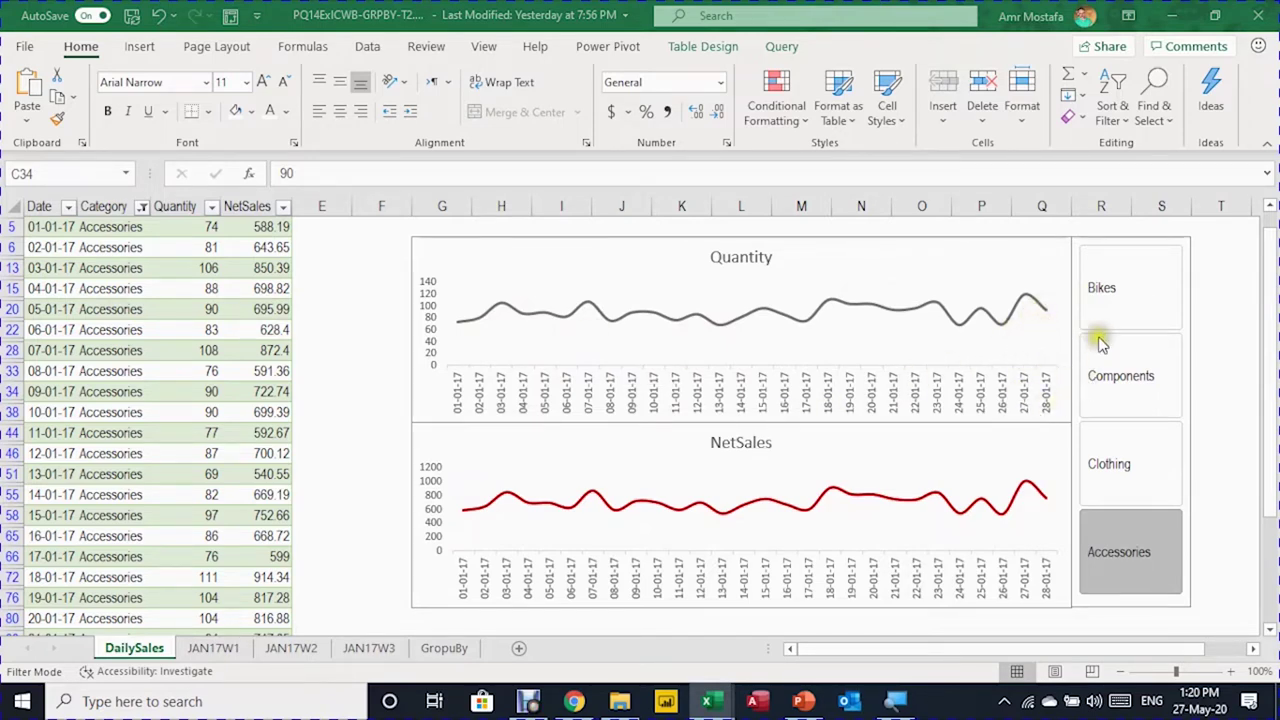
# Filter the dashboard to Bikes and scroll through the 28 filtered records and charts
pyautogui.click(1128, 295)
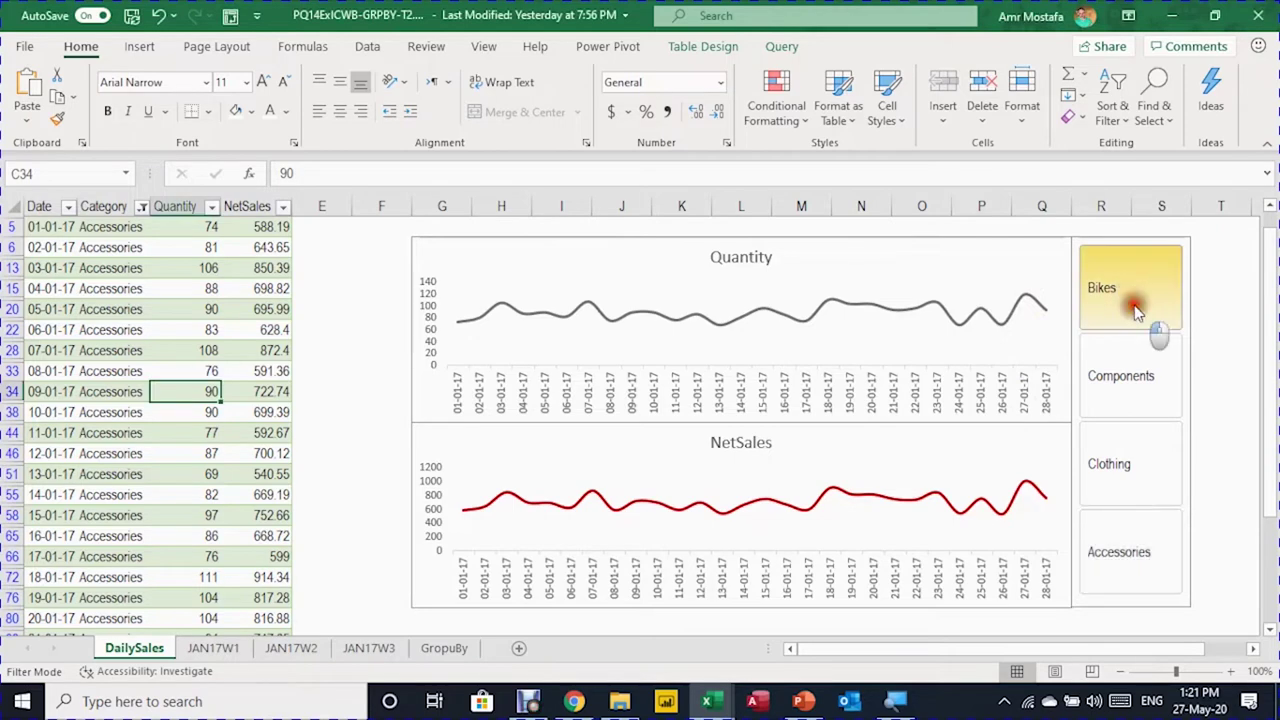
pyautogui.scroll(1, 837, 323)
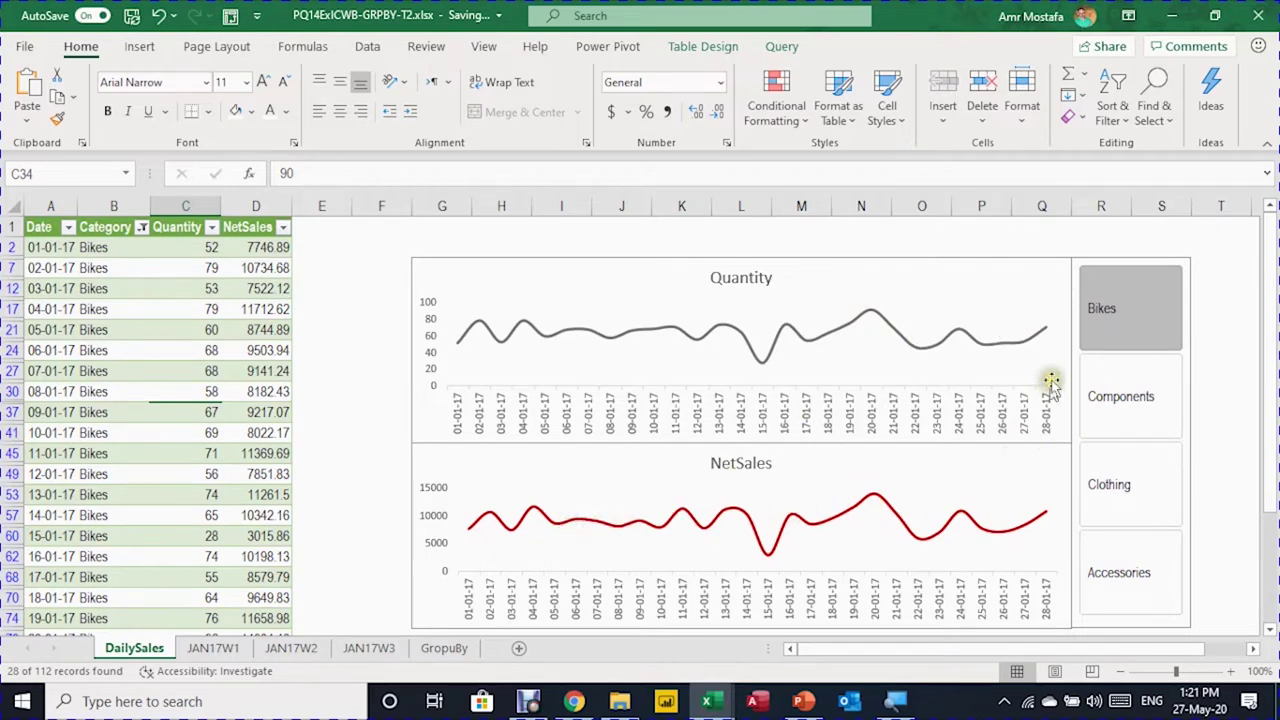
pyautogui.click(140, 350)
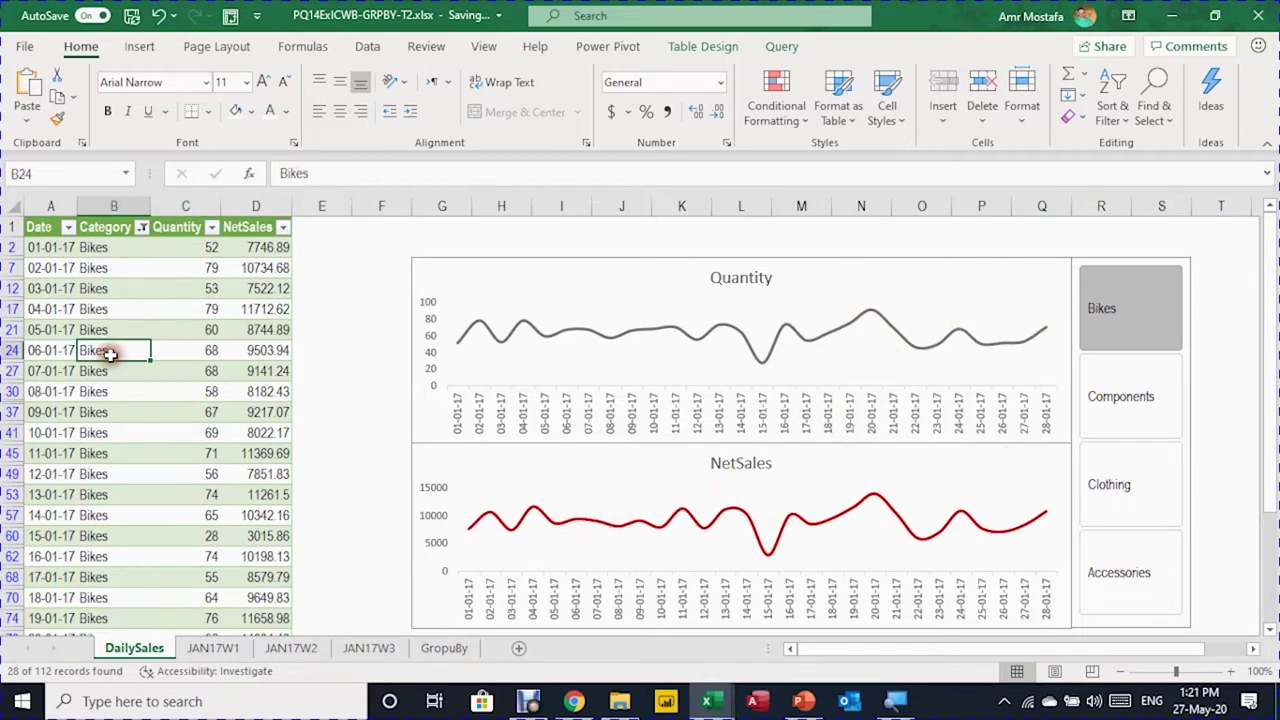
pyautogui.scroll(-2, 163, 313)
pyautogui.scroll(3, 163, 313)
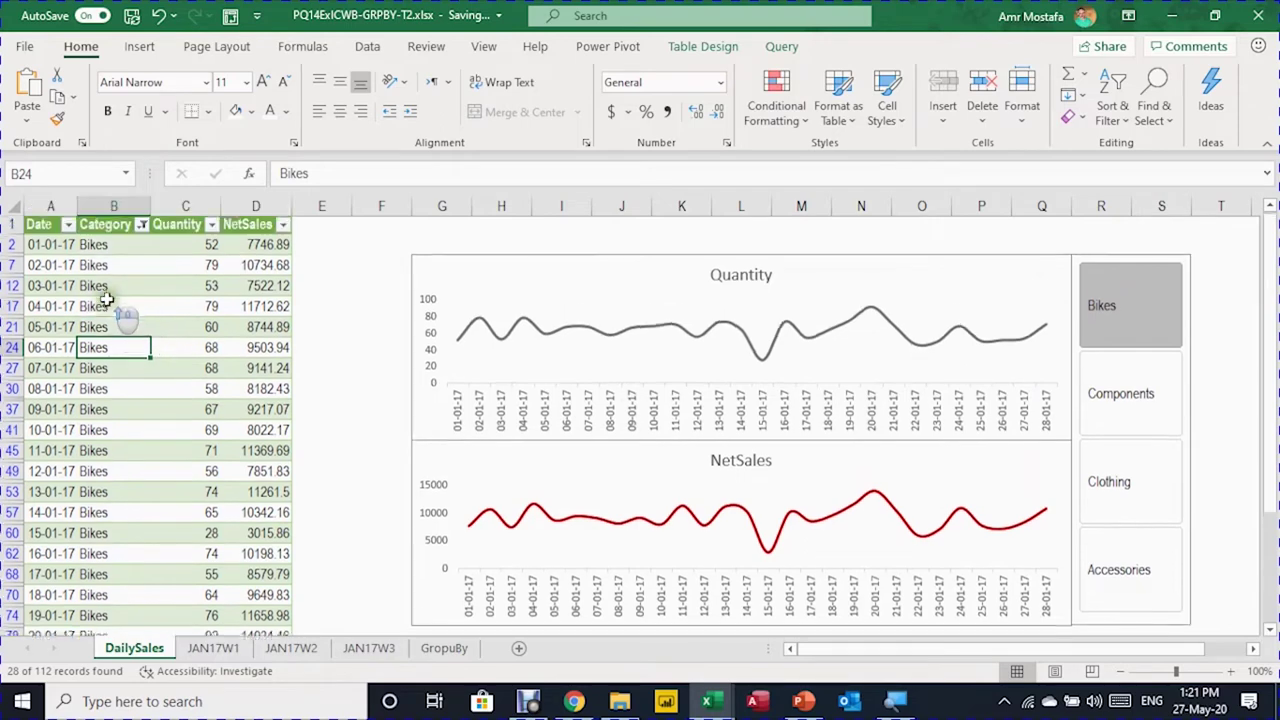
pyautogui.scroll(-2, 118, 395)
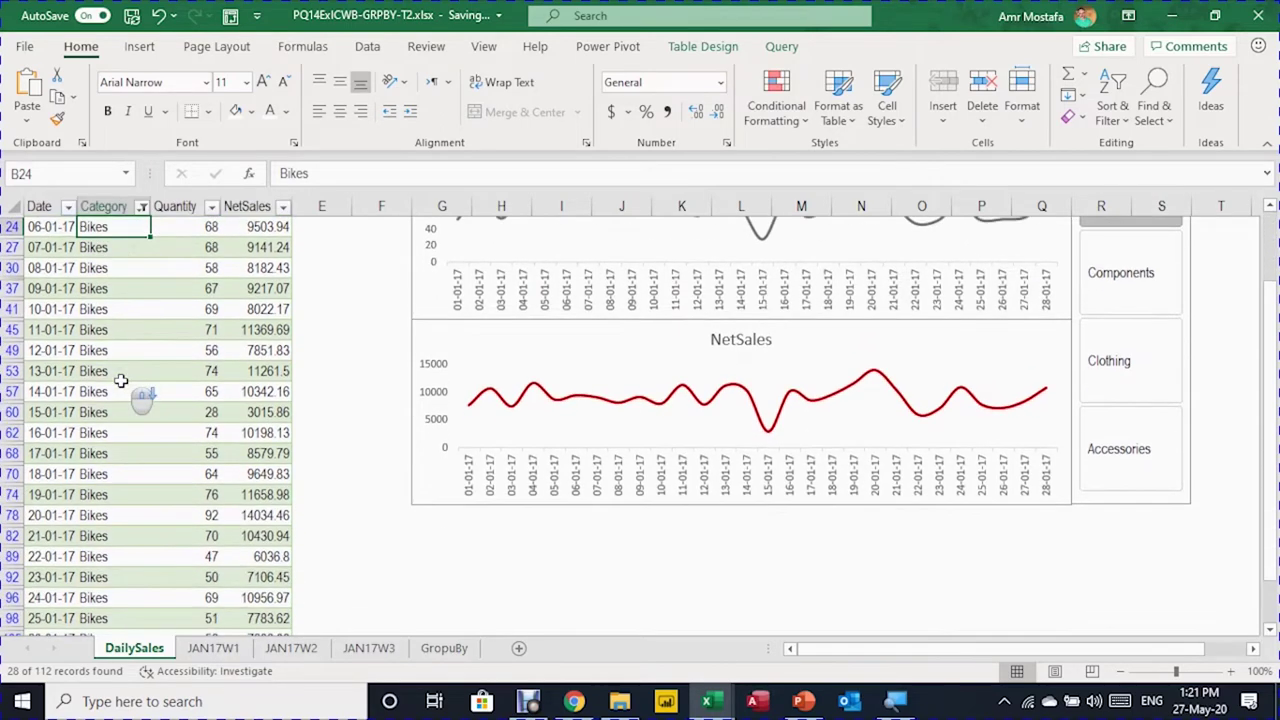
pyautogui.scroll(-2, 118, 400)
pyautogui.scroll(-1, 118, 400)
pyautogui.scroll(2, 100, 490)
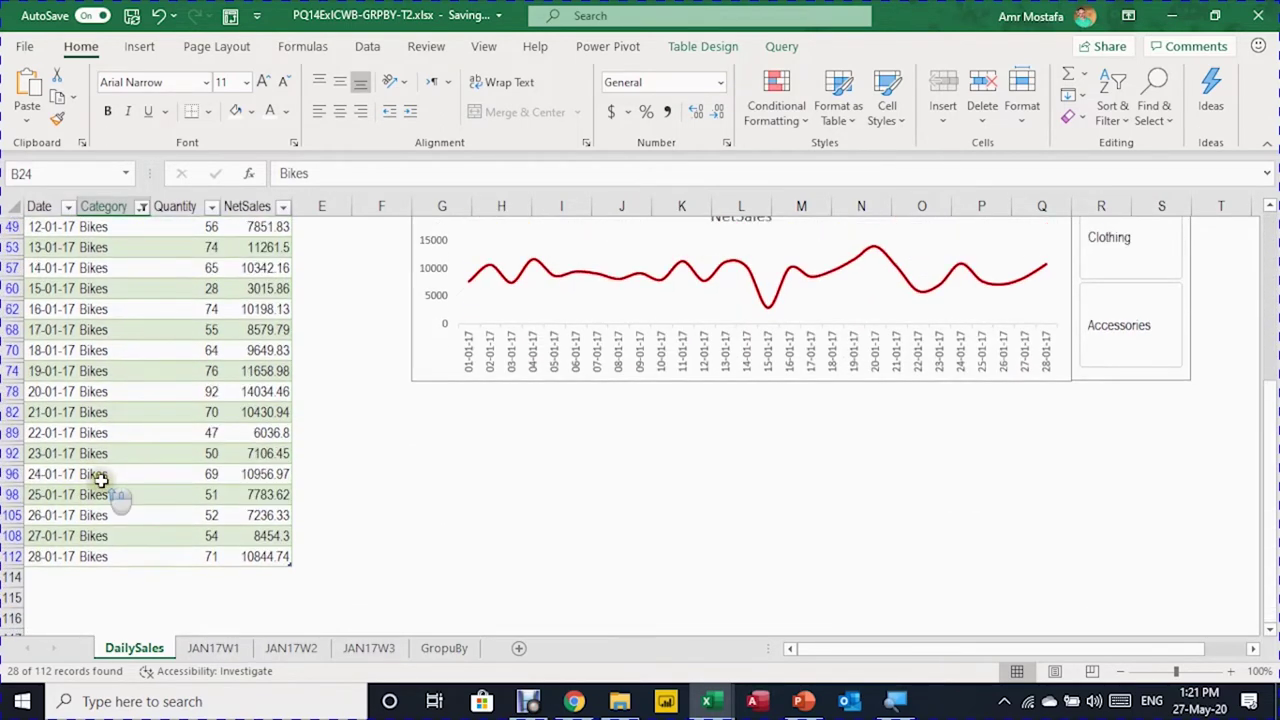
pyautogui.scroll(3, 100, 485)
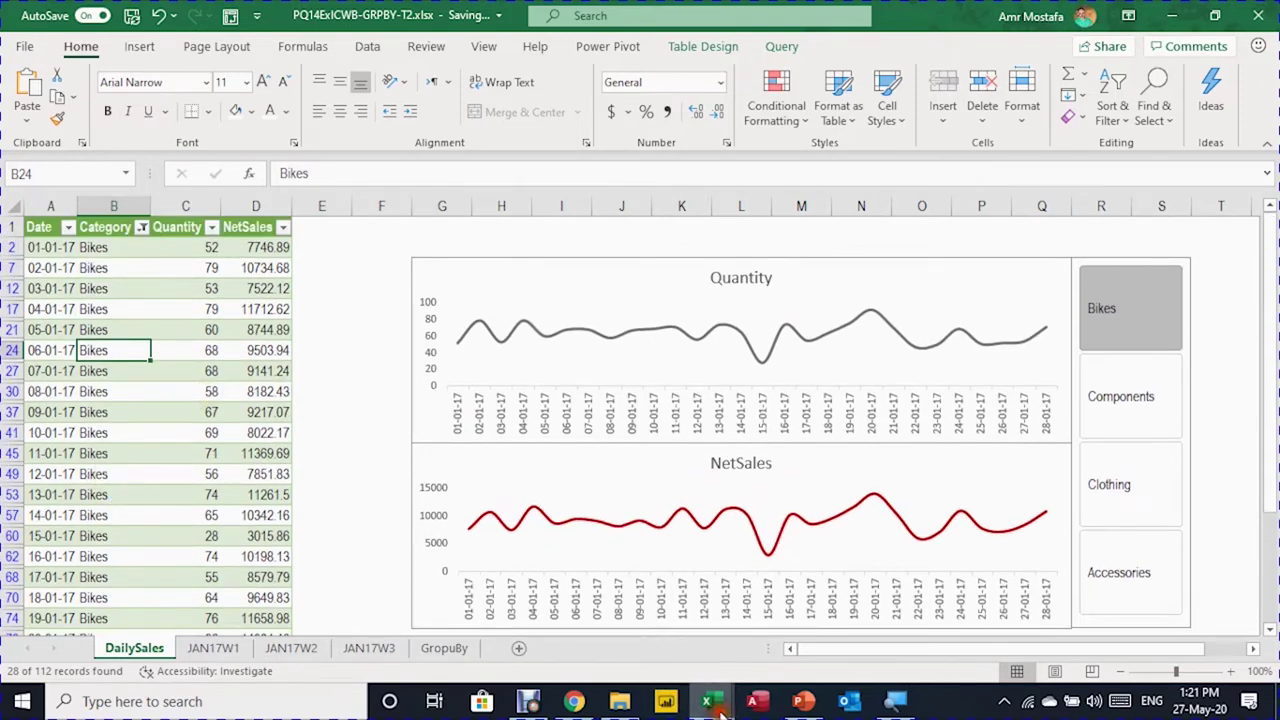
pyautogui.moveTo(706, 701)
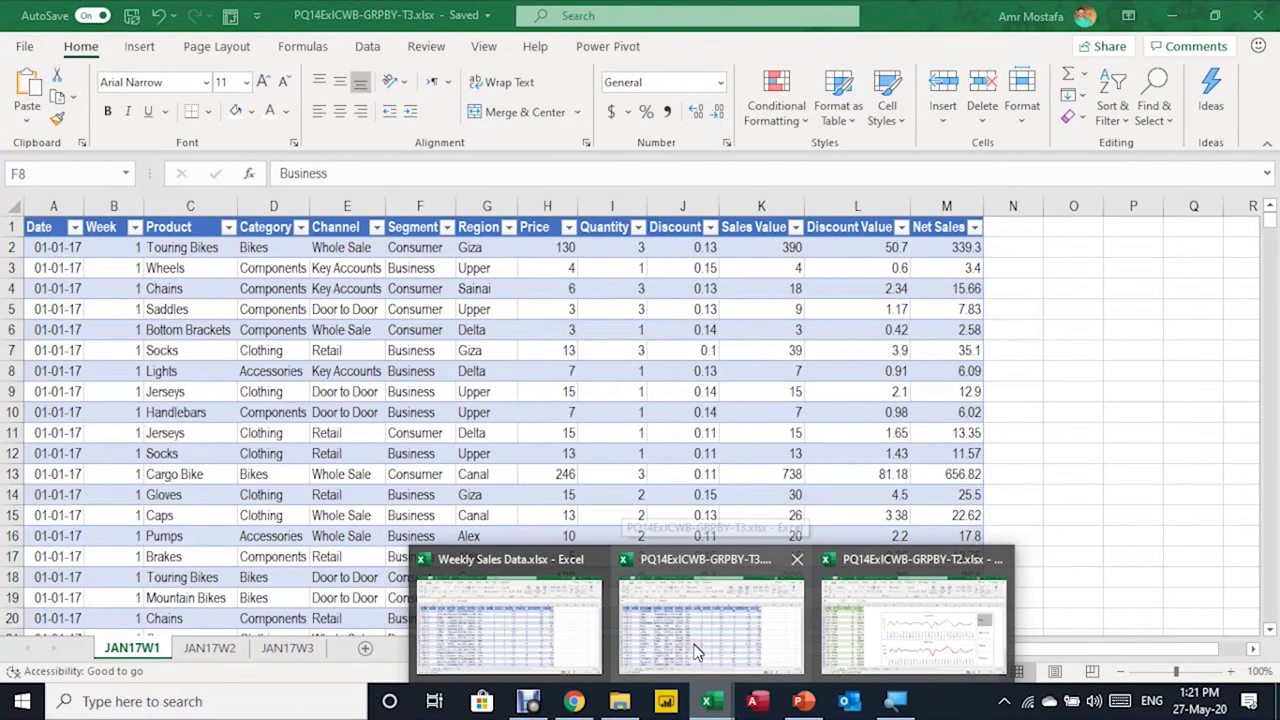
# Bring the T3 workbook forward and confirm the JAN17W1 table ends at row 1355
pyautogui.click(697, 651)
pyautogui.click(52, 268)
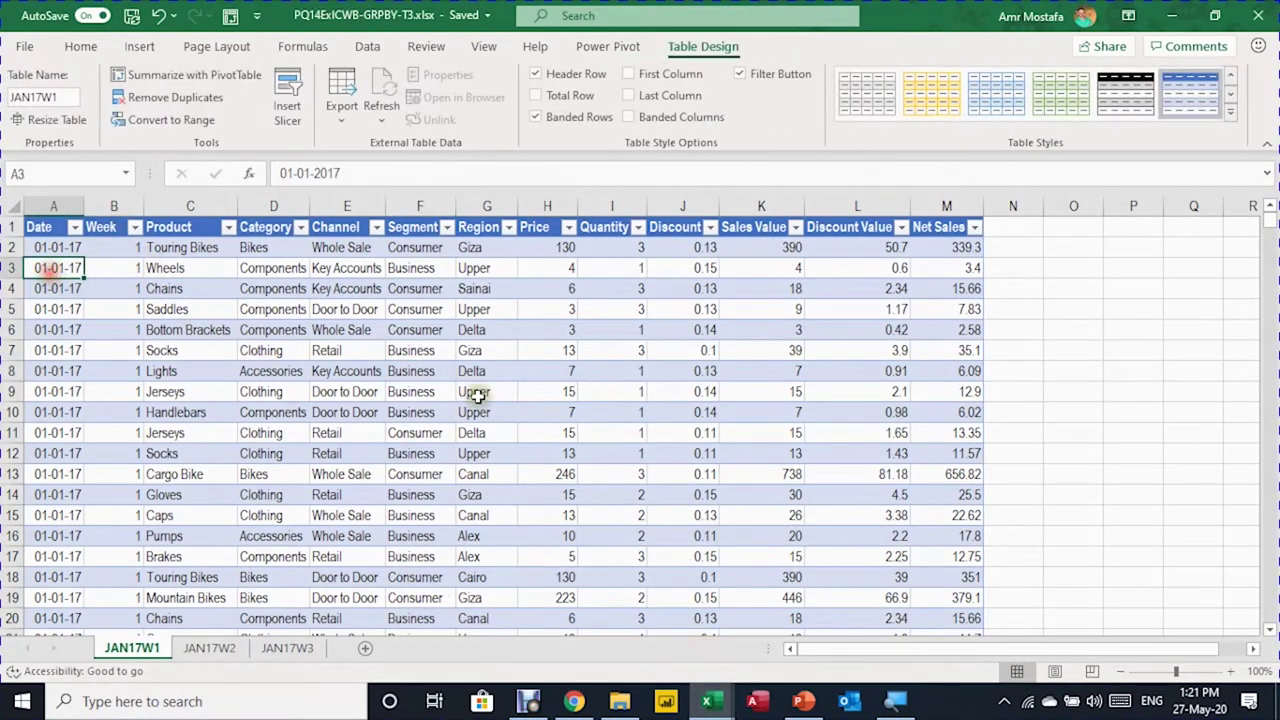
pyautogui.hotkey('ctrl', 'Down')
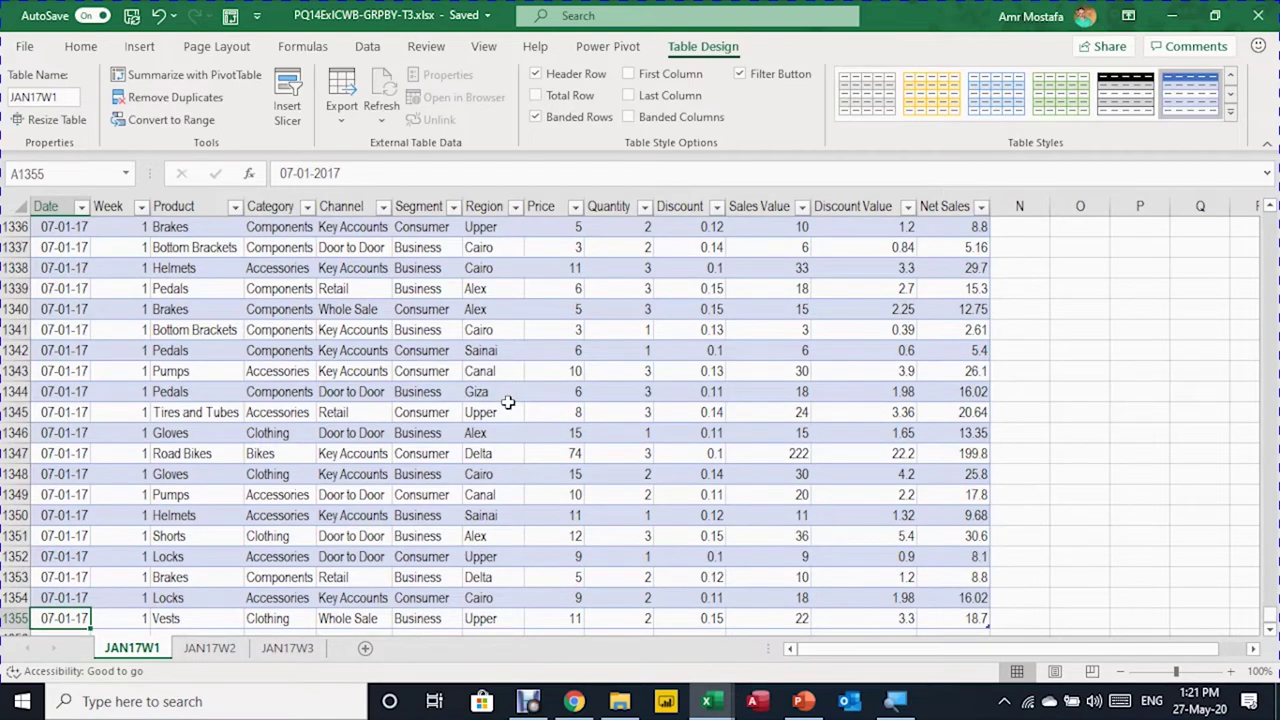
pyautogui.press('Down')
pyautogui.press('Up')
pyautogui.hotkey('ctrl', 'Up')
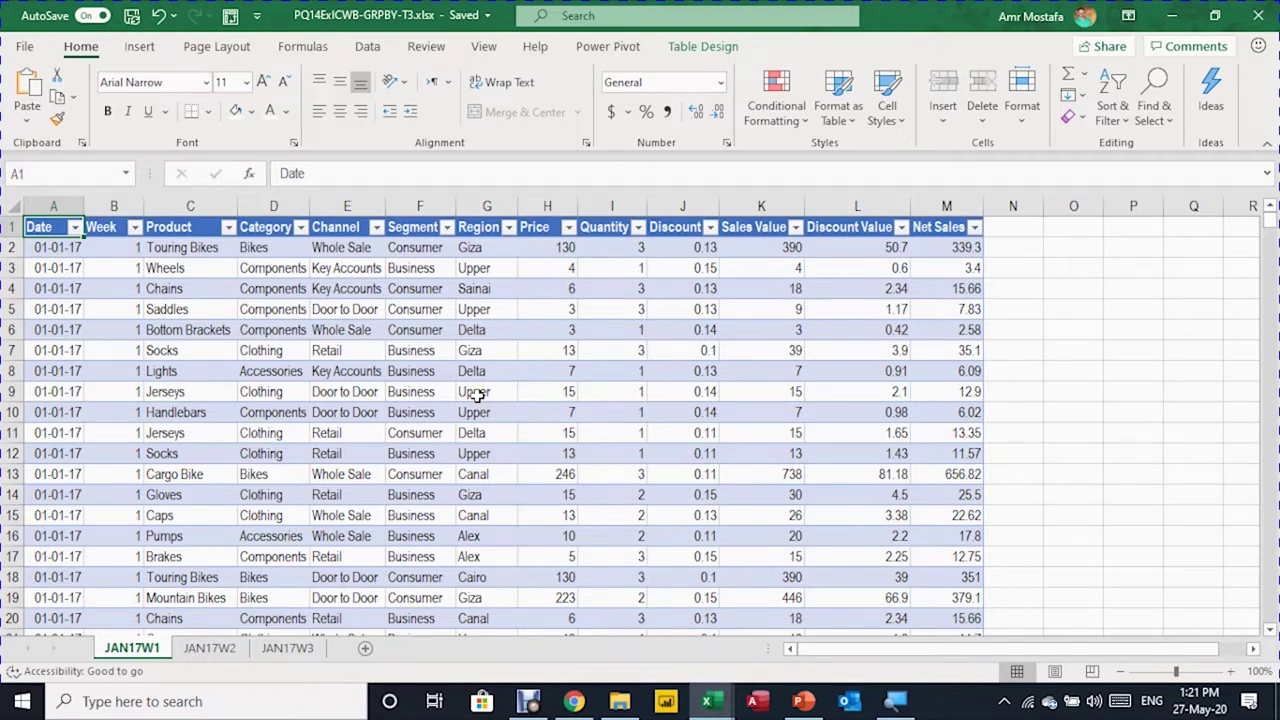
# Review the table's design options, then show the Data ribbon's import commands
pyautogui.click(345, 309)
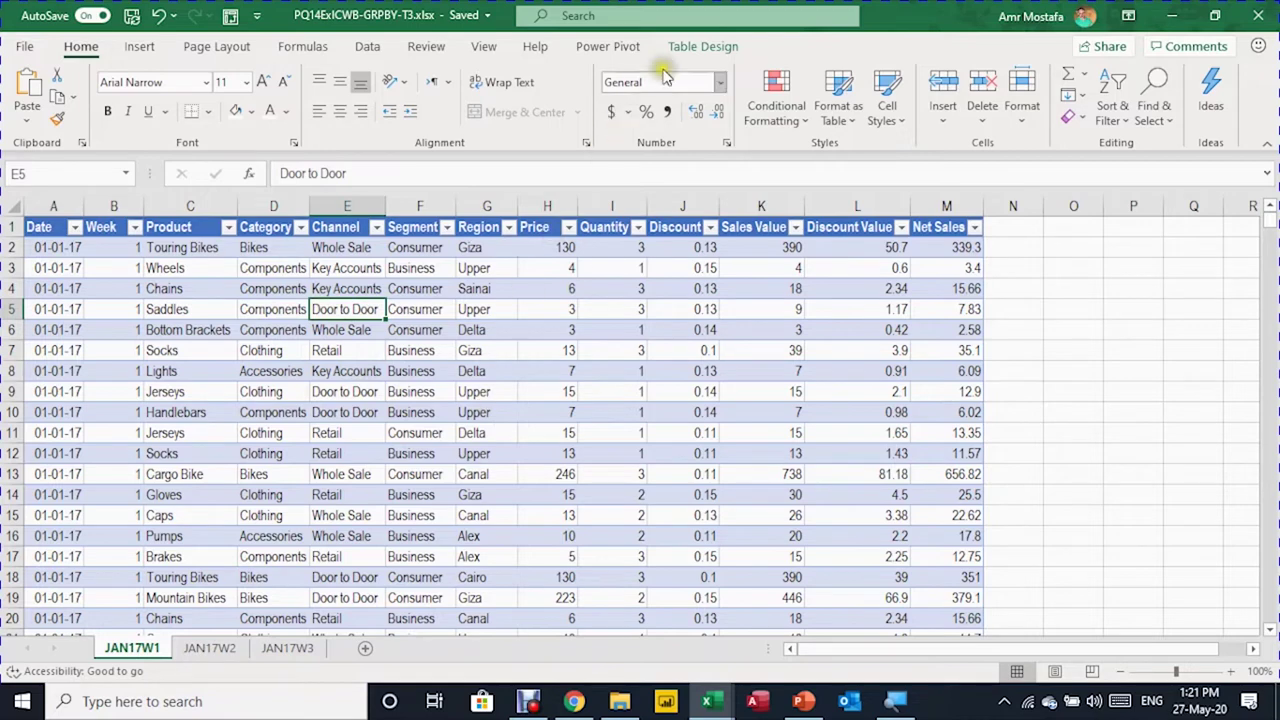
pyautogui.click(690, 46)
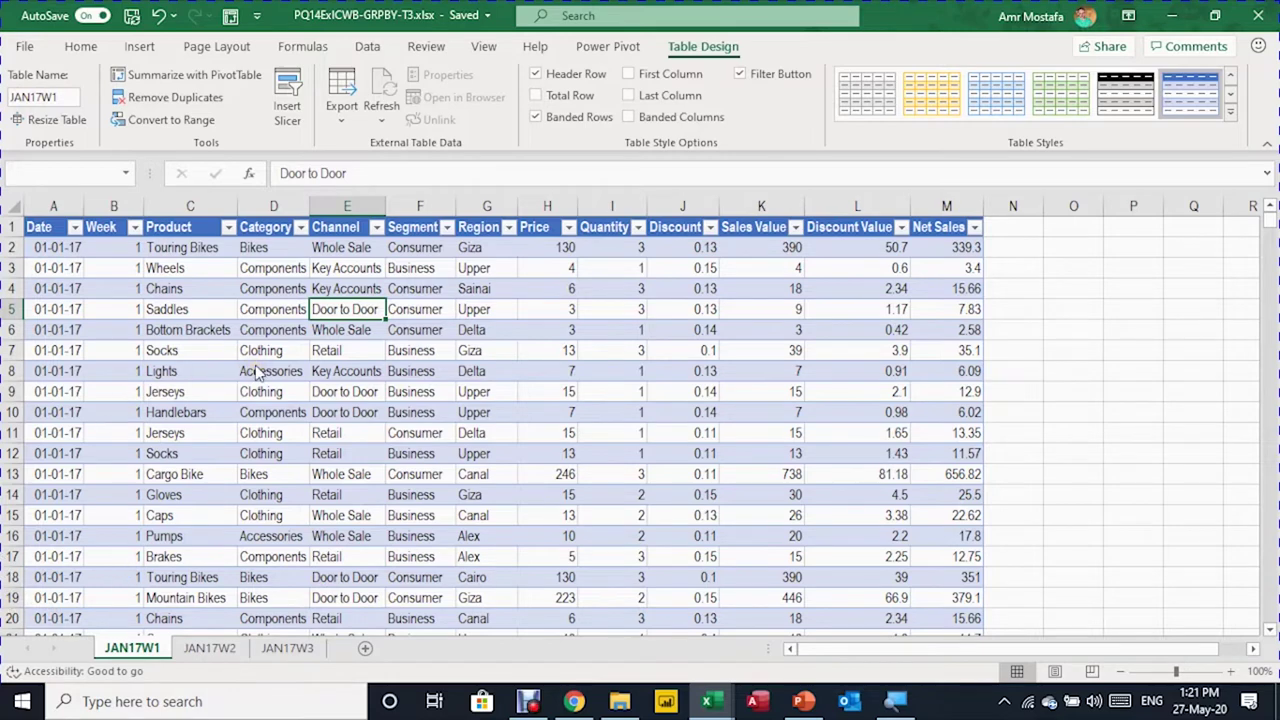
pyautogui.click(257, 372)
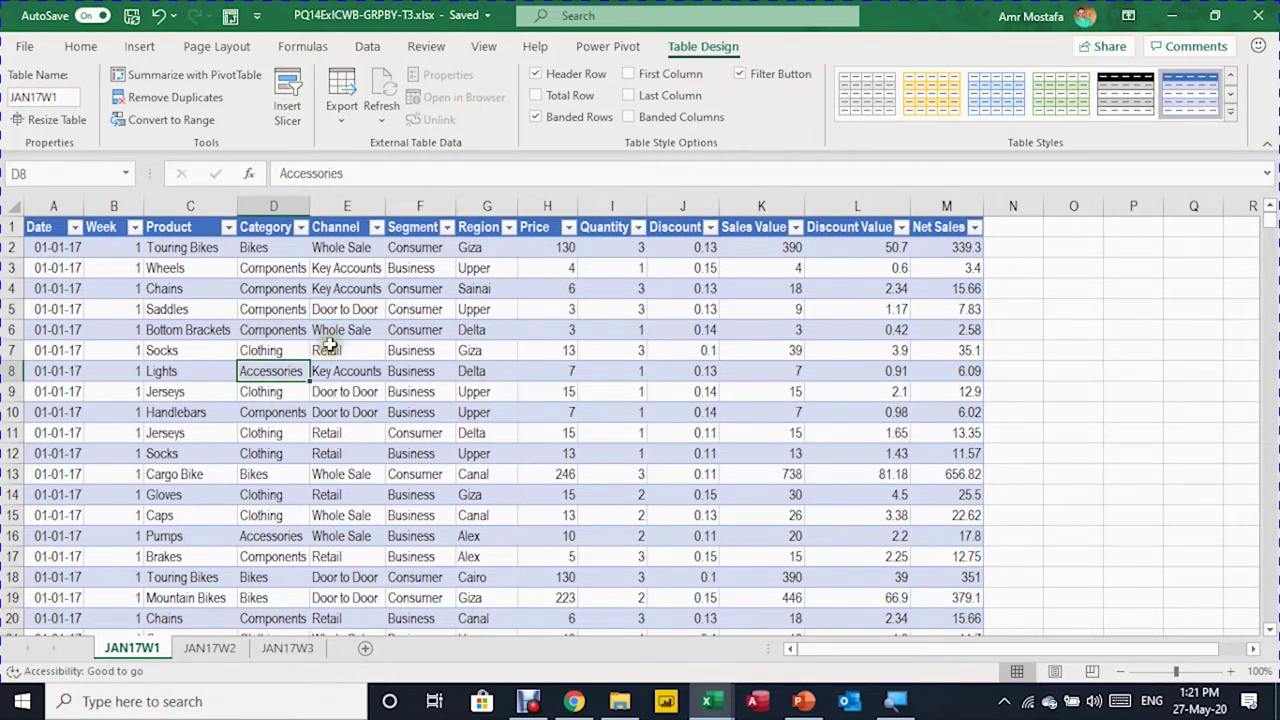
pyautogui.click(368, 47)
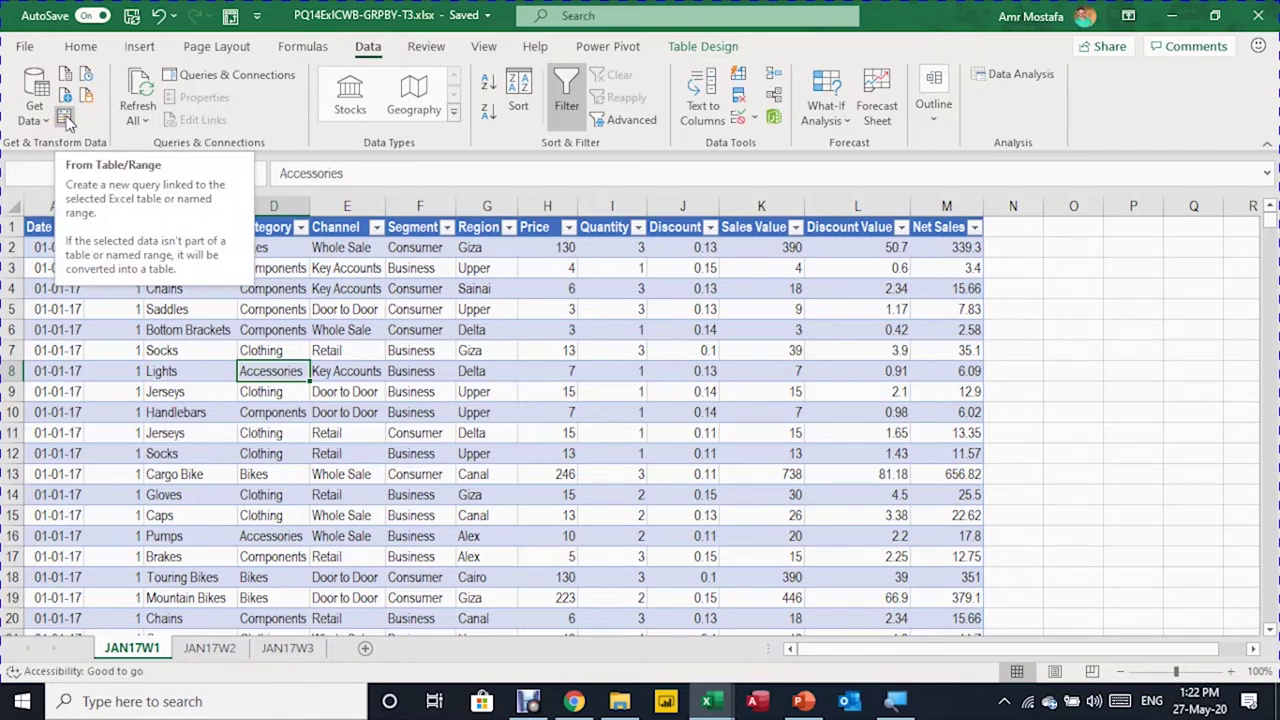
# Load JAN17W1 into Power Query, drop Changed Type, and change Source to Excel.CurrentWorkbook()
pyautogui.click(65, 119)
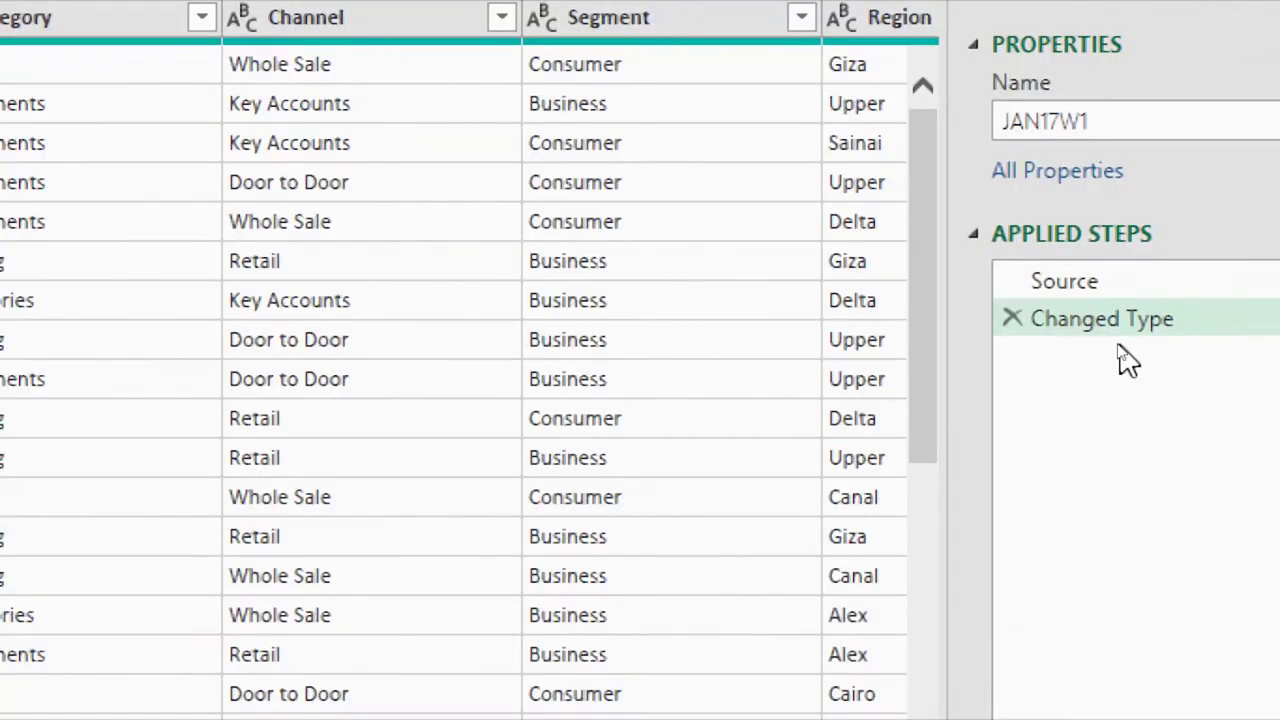
pyautogui.click(1008, 316)
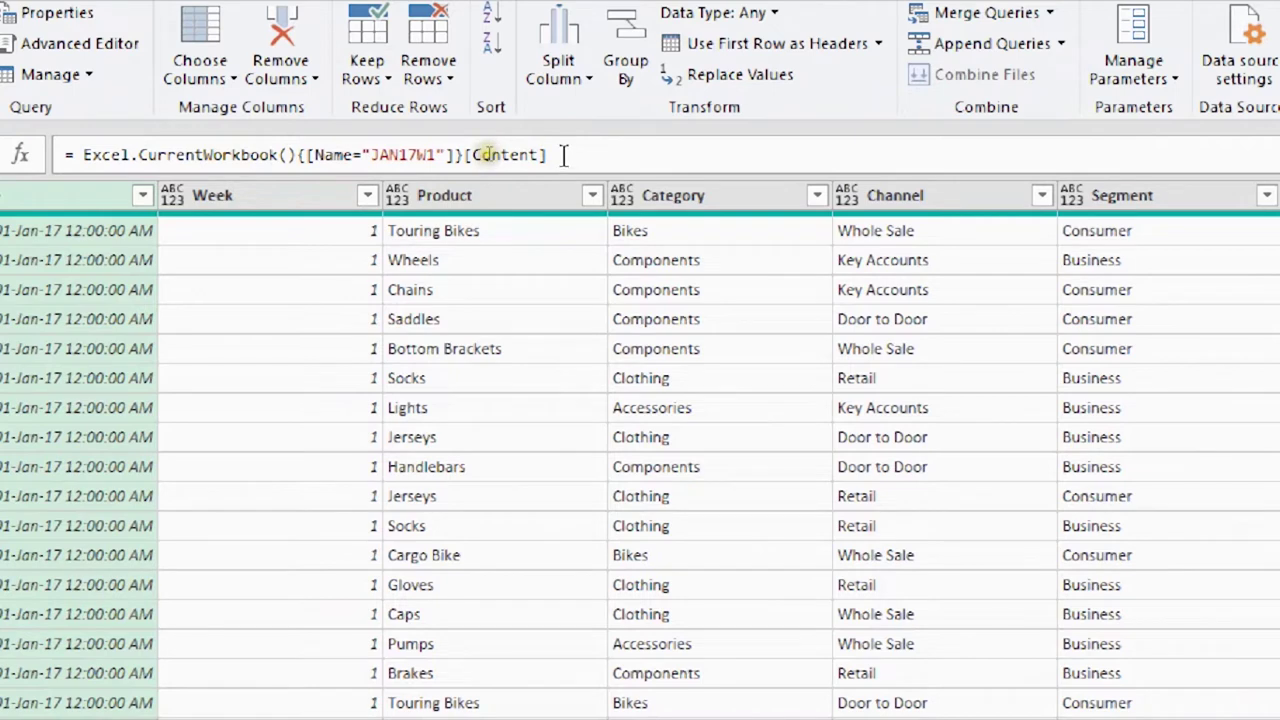
pyautogui.moveTo(466, 154); pyautogui.dragTo(566, 155)
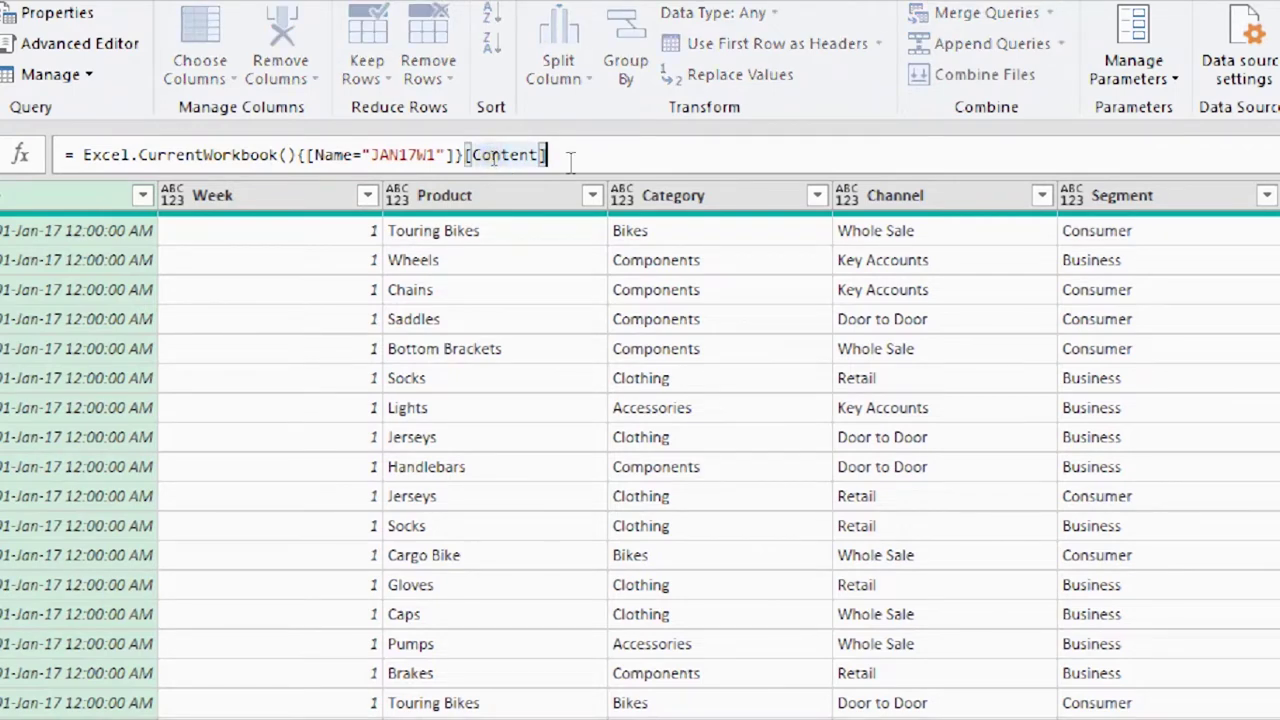
pyautogui.click(570, 160)
pyautogui.press('BackSpace')
pyautogui.press('BackSpace')
pyautogui.press('BackSpace')
pyautogui.press('BackSpace')
pyautogui.press('BackSpace')
pyautogui.press('BackSpace')
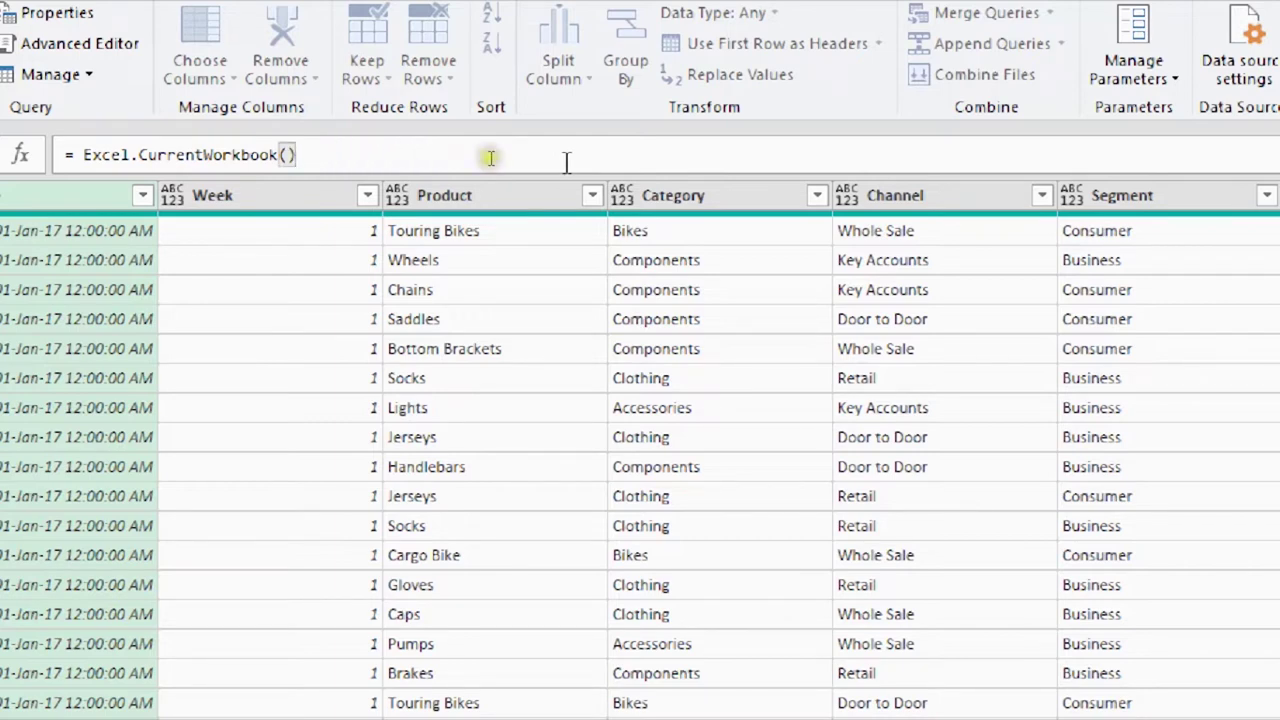
pyautogui.press('Return')
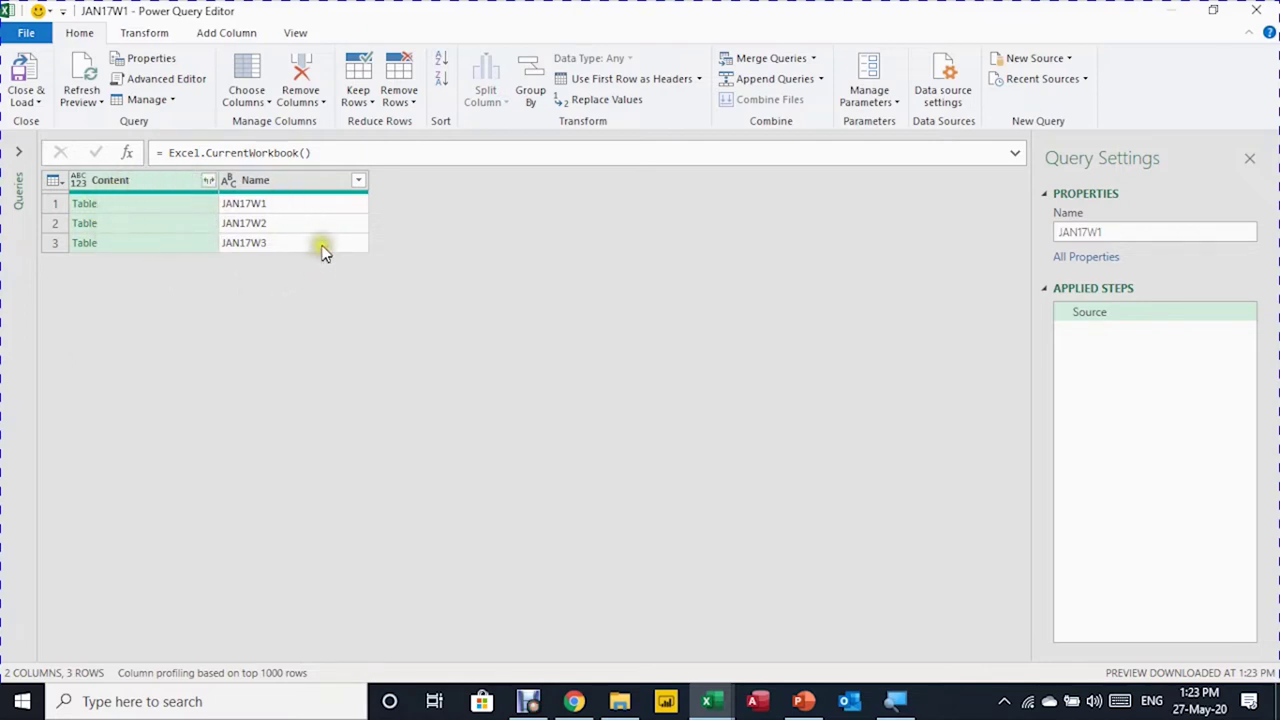
# Preview the first and second week tables, then close the editor discarding changes
pyautogui.click(183, 206)
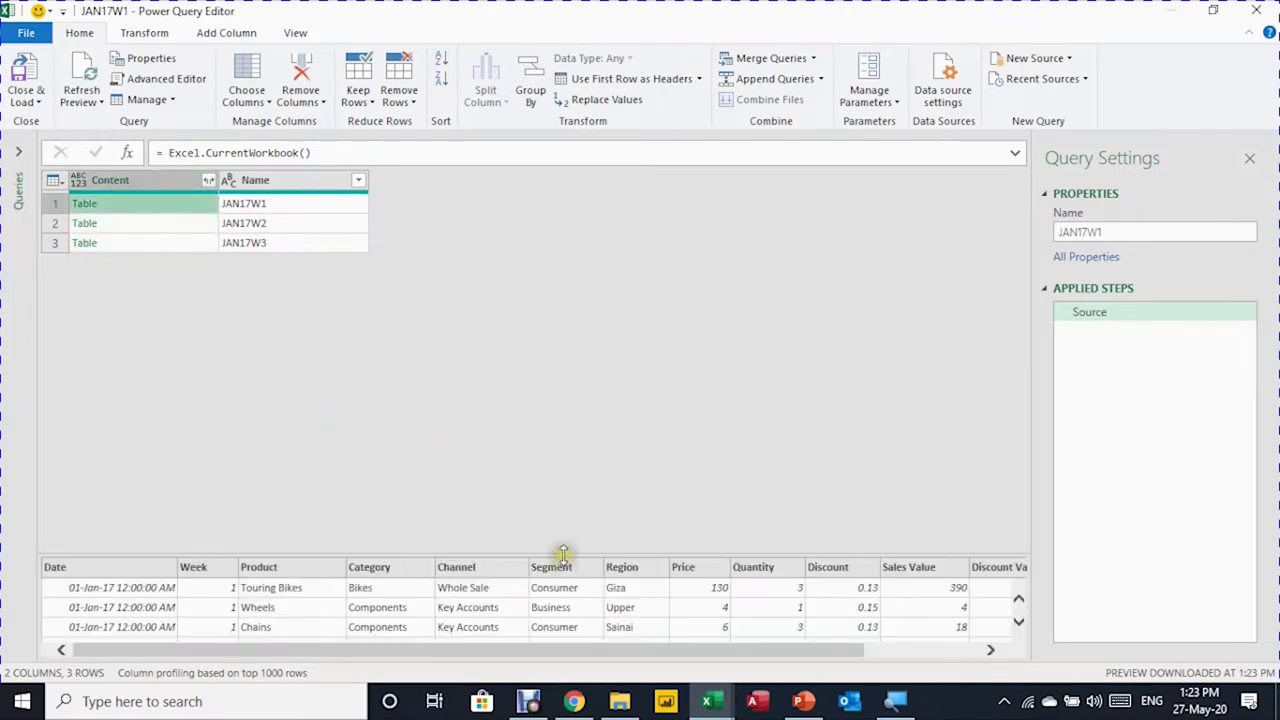
pyautogui.moveTo(563, 550); pyautogui.dragTo(549, 439)
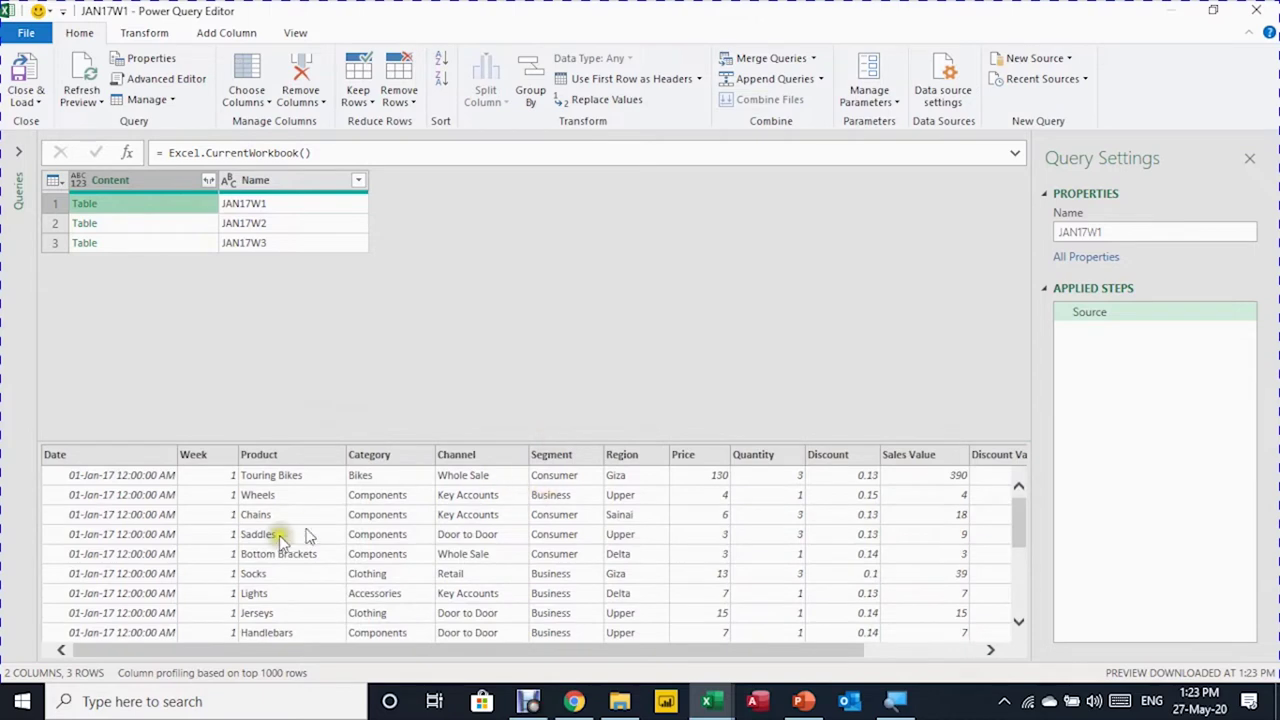
pyautogui.click(192, 226)
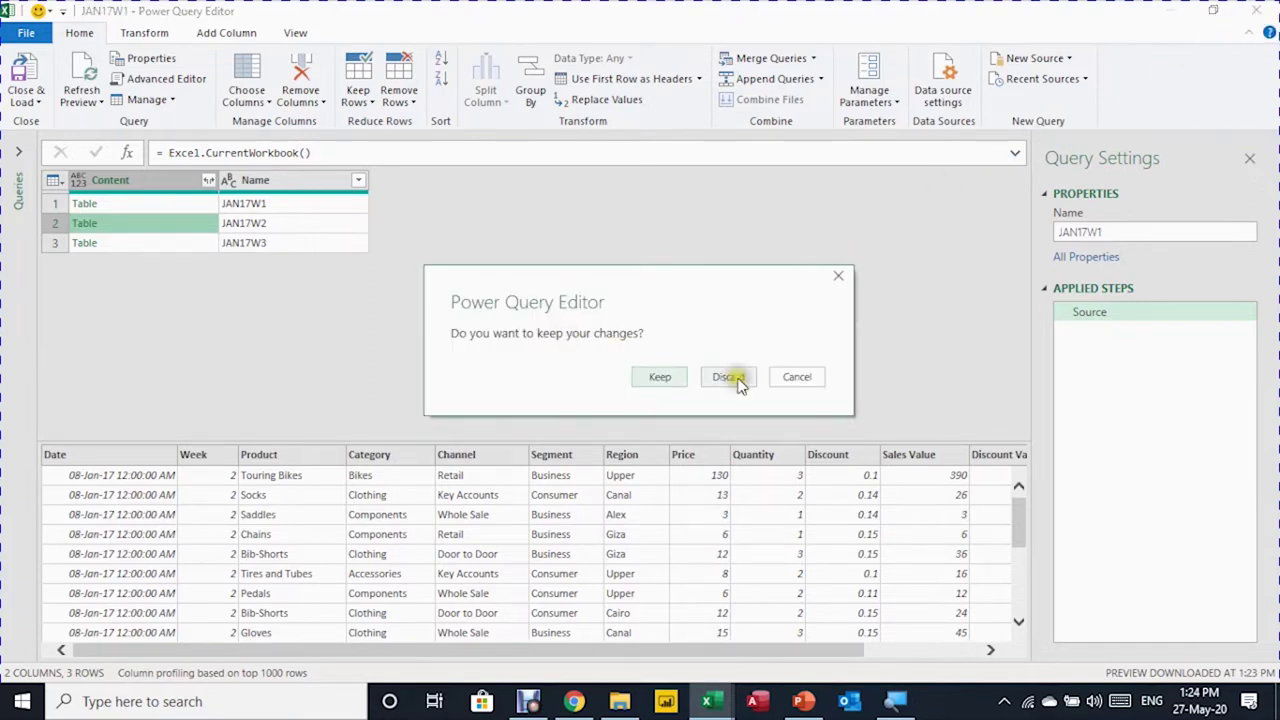
pyautogui.click(729, 377)
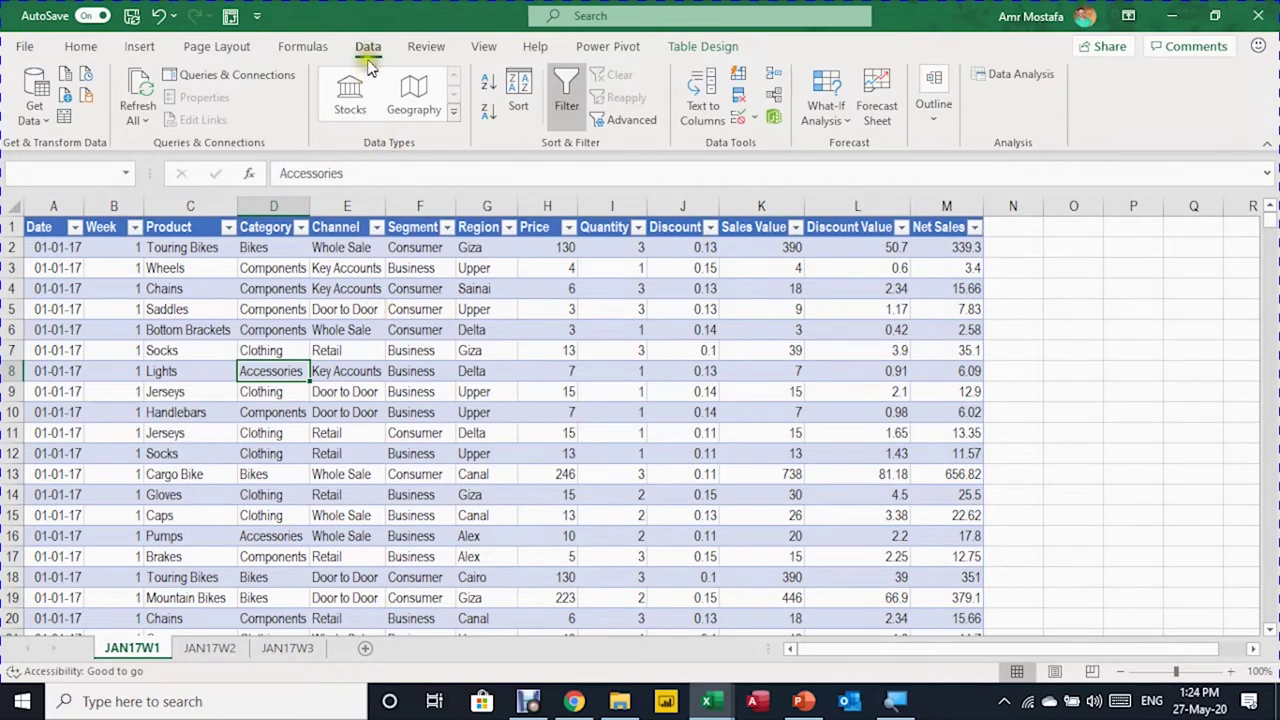
# Create a new blank query via Get Data > From Other Sources > Blank Query
pyautogui.click(38, 118)
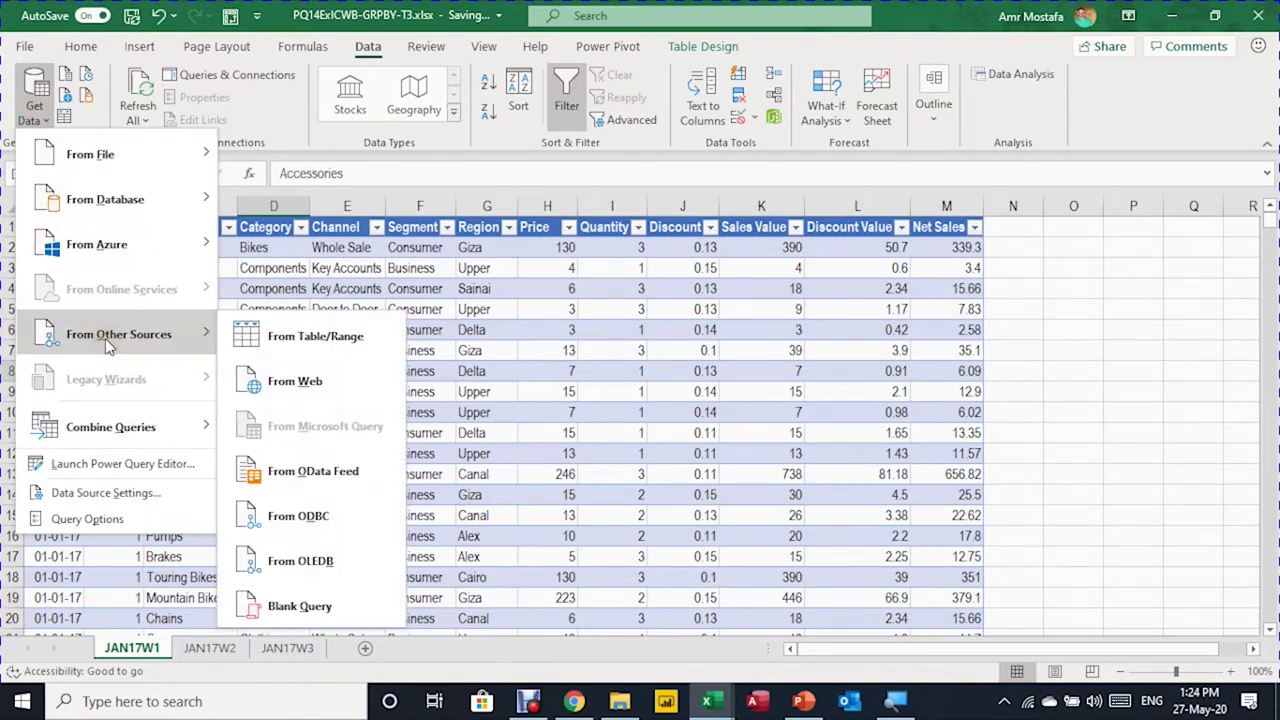
pyautogui.click(284, 608)
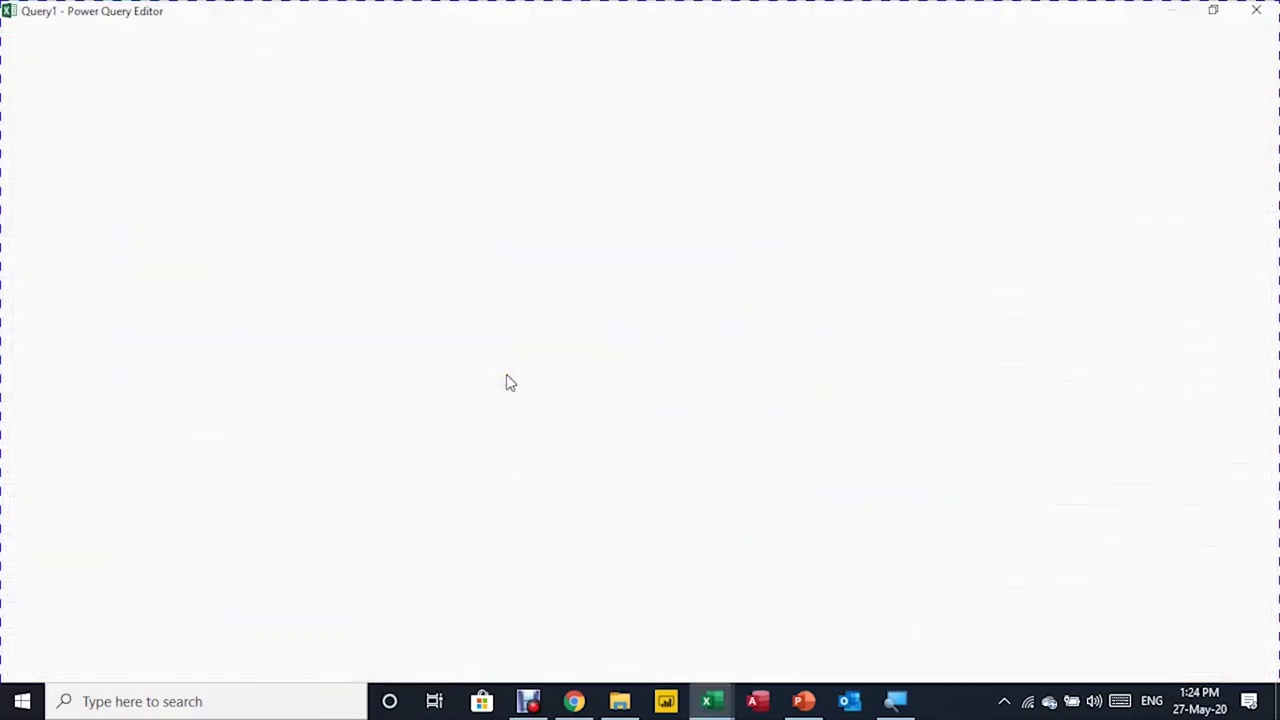
pyautogui.click(508, 381)
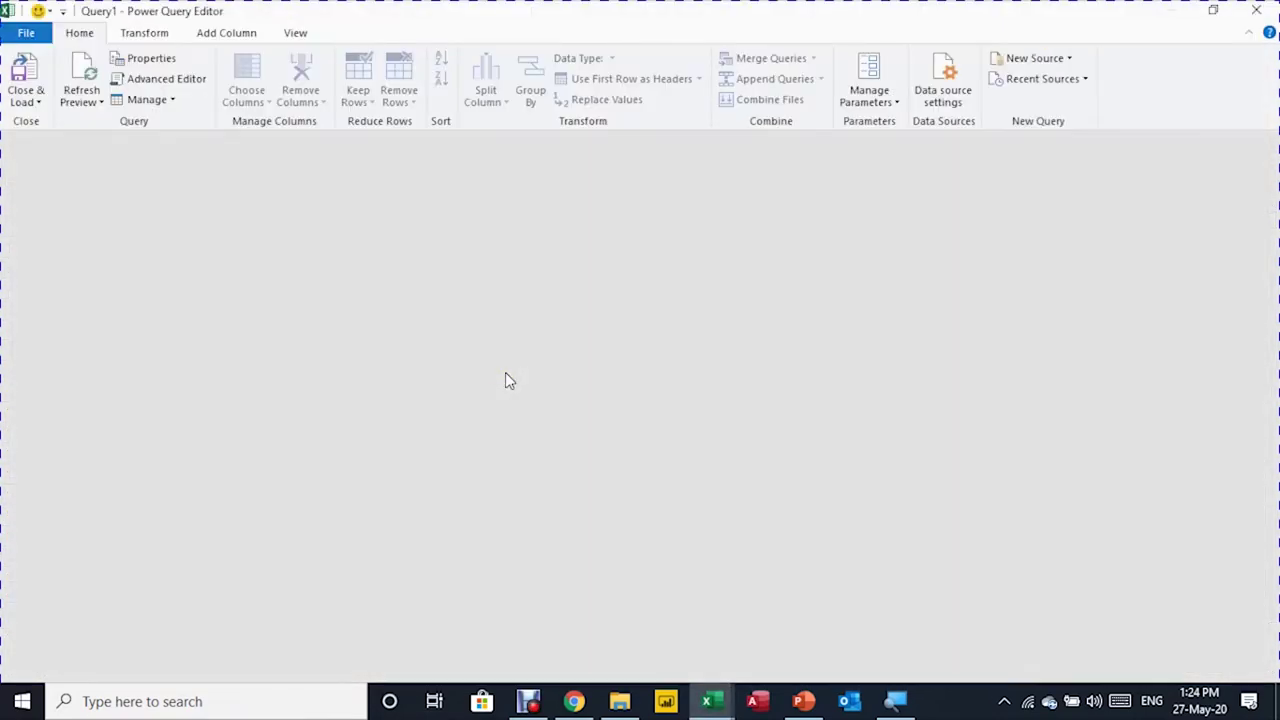
pyautogui.click(503, 378)
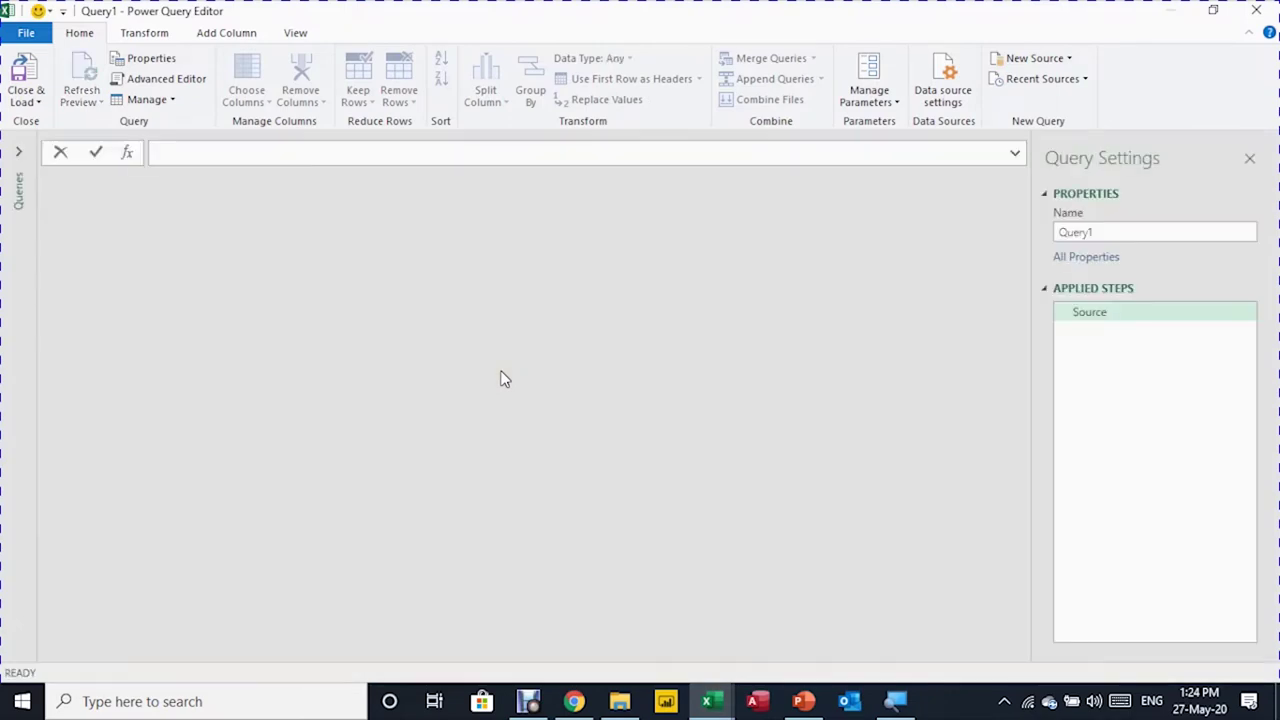
# Rename the query to DailySales and select its Source step
pyautogui.click(1088, 231)
pyautogui.write('DailySales')
pyautogui.press('Return')
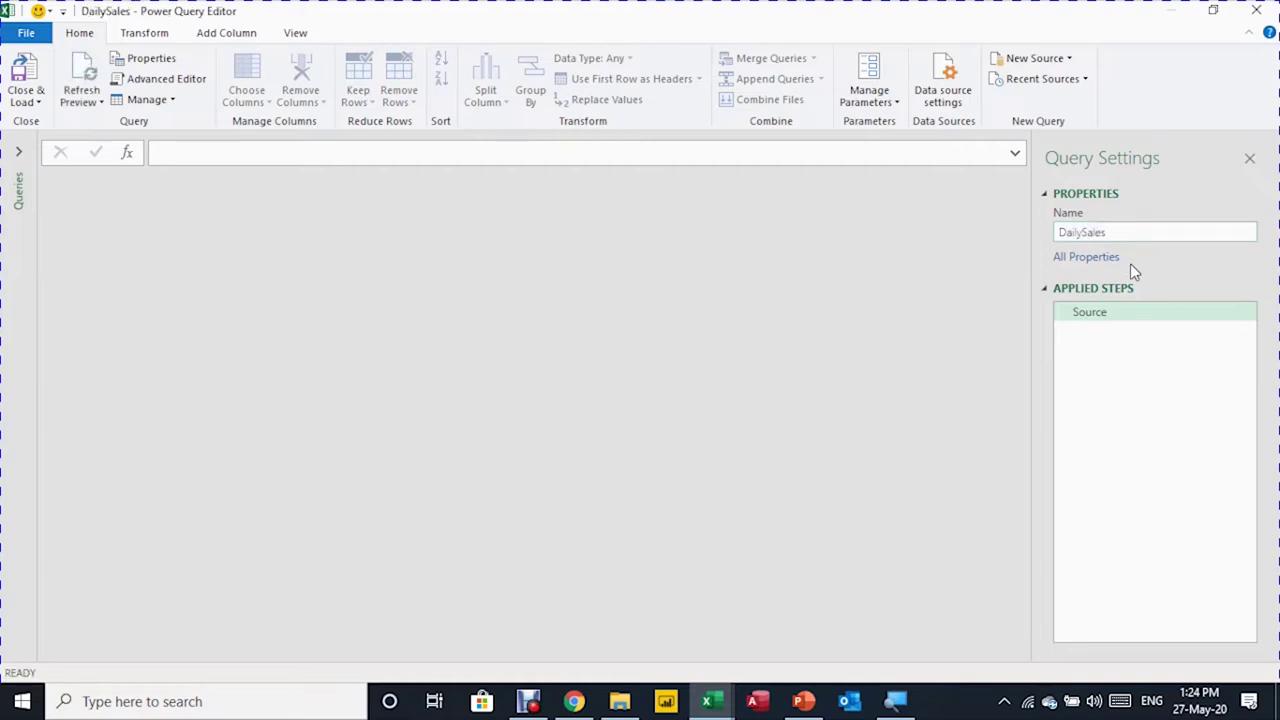
pyautogui.click(1128, 260)
pyautogui.click(1103, 313)
# Type = Excel.CurrentWorkbook() as the DailySales Source formula
pyautogui.click(162, 151)
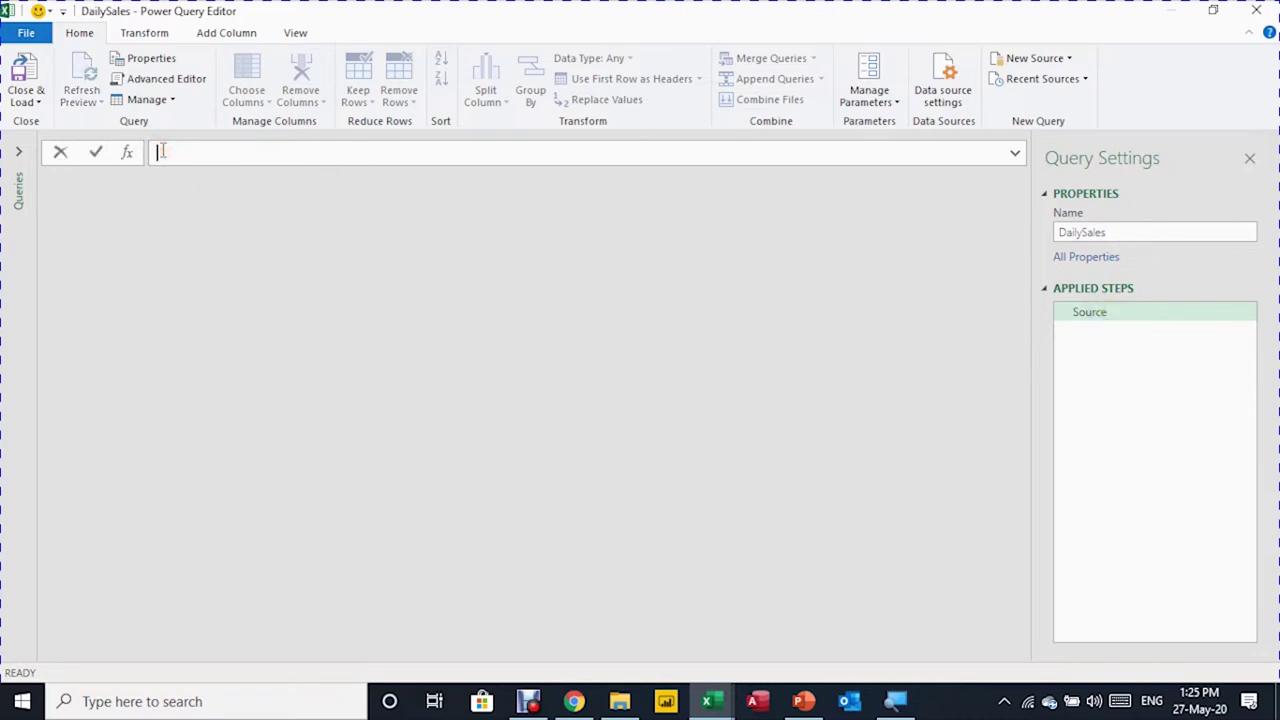
pyautogui.write('=')
pyautogui.write('E')
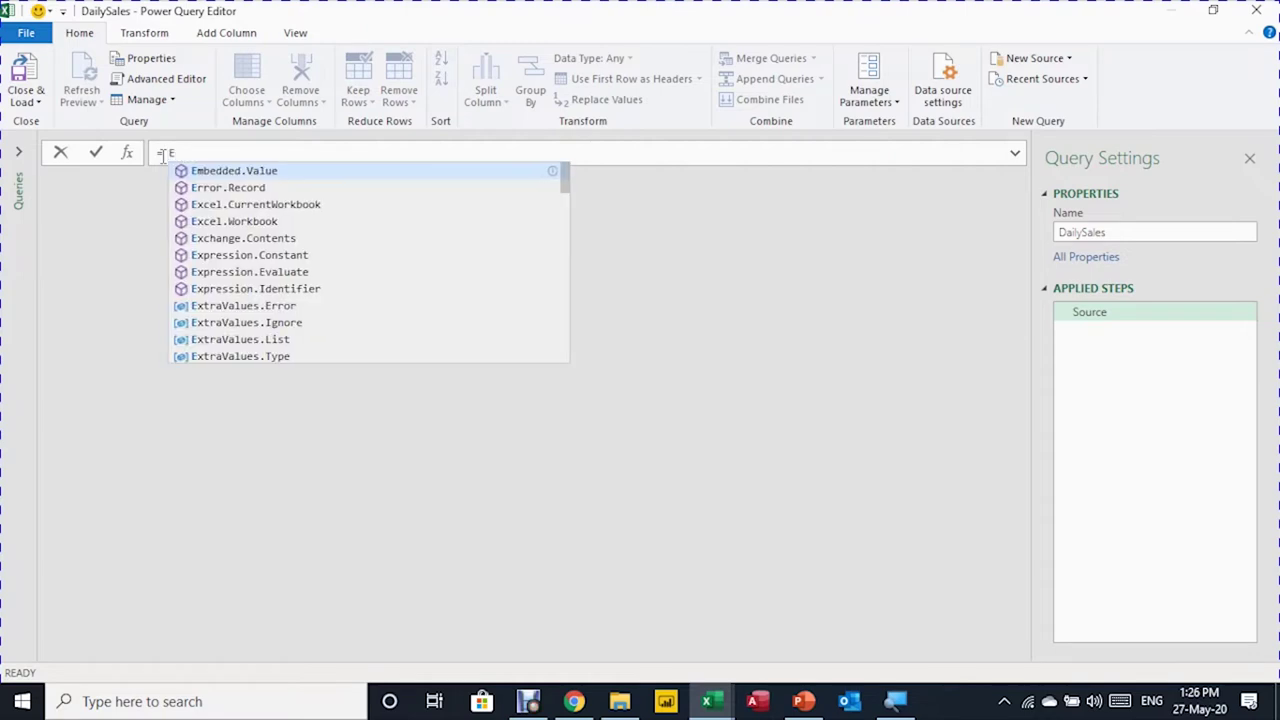
pyautogui.write('xce')
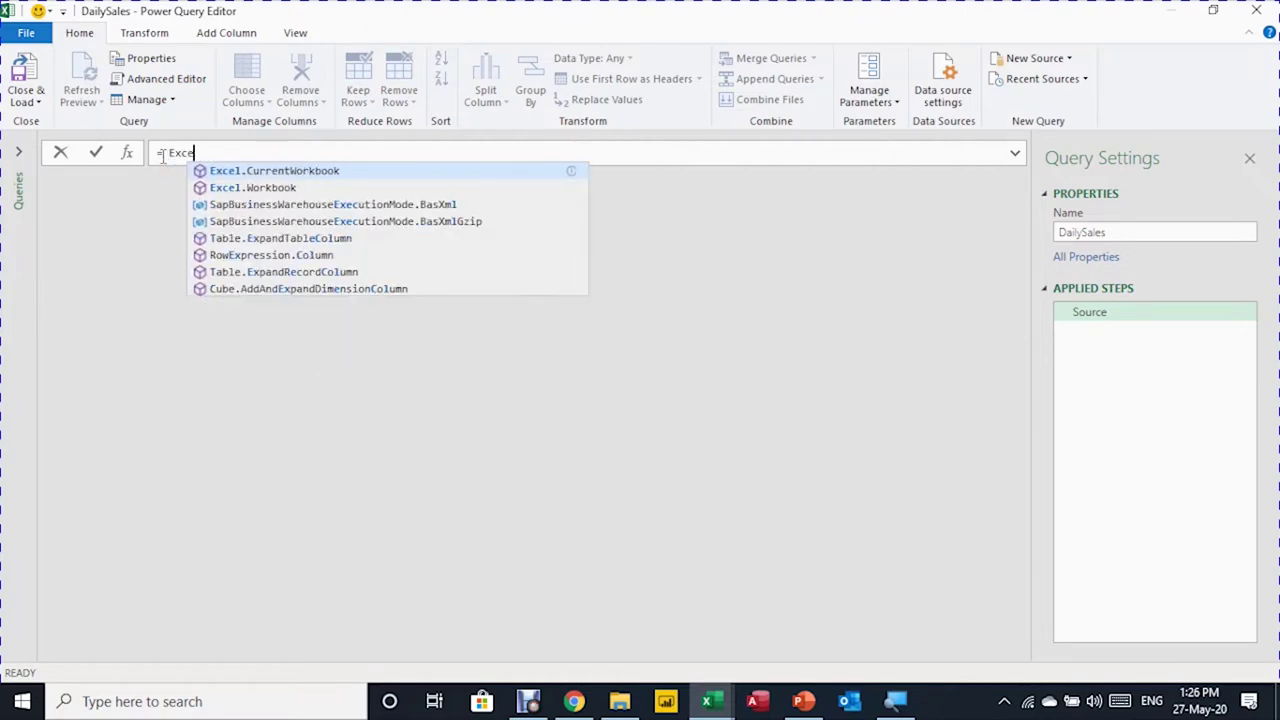
pyautogui.write('l')
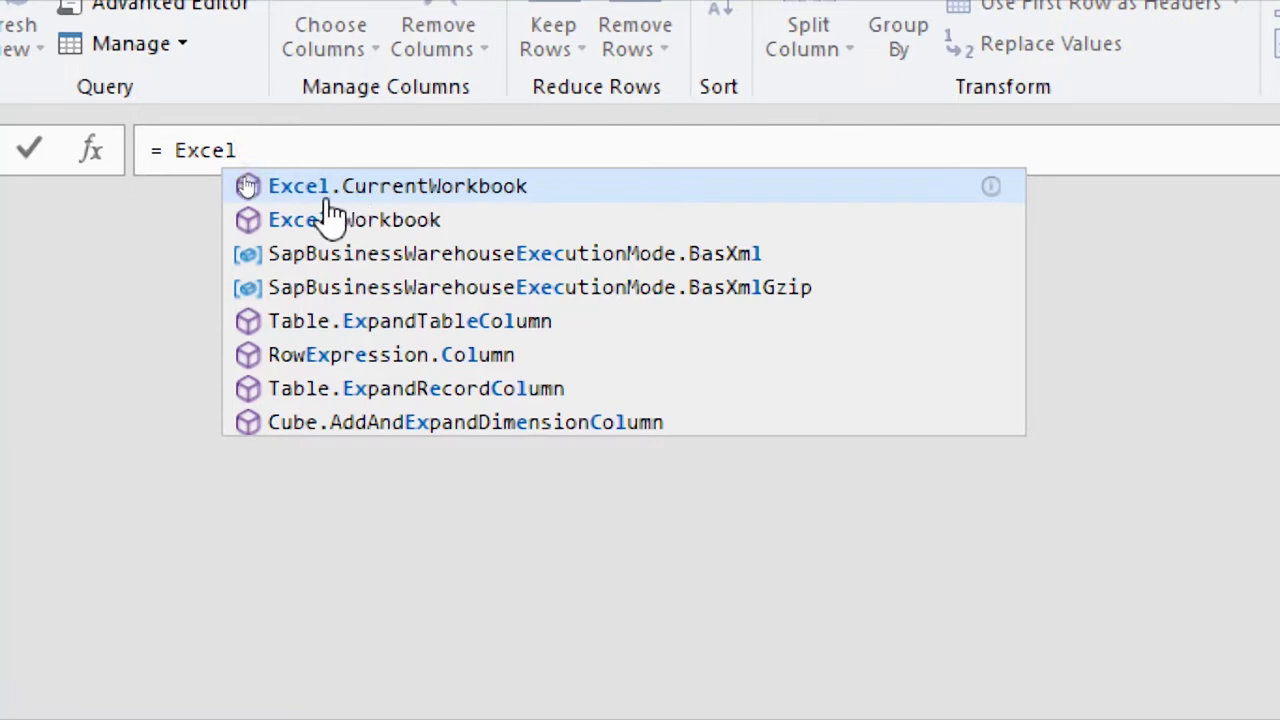
pyautogui.write('.')
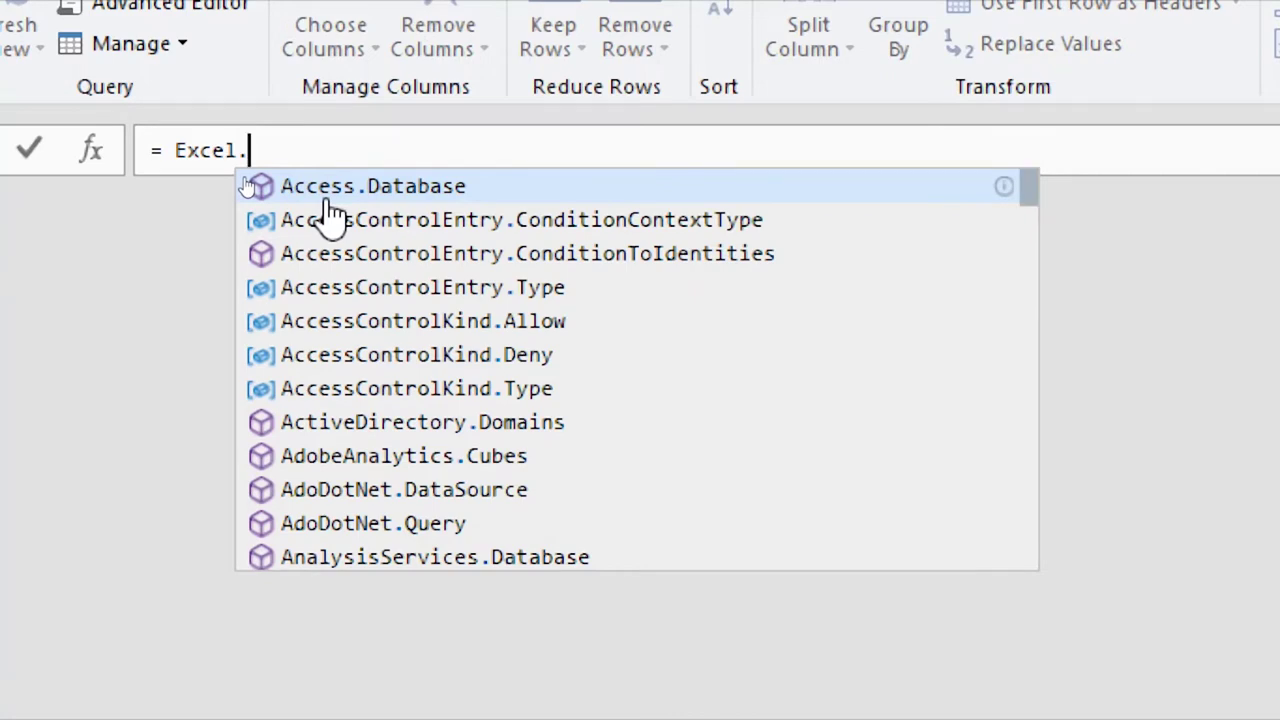
pyautogui.write('Curre')
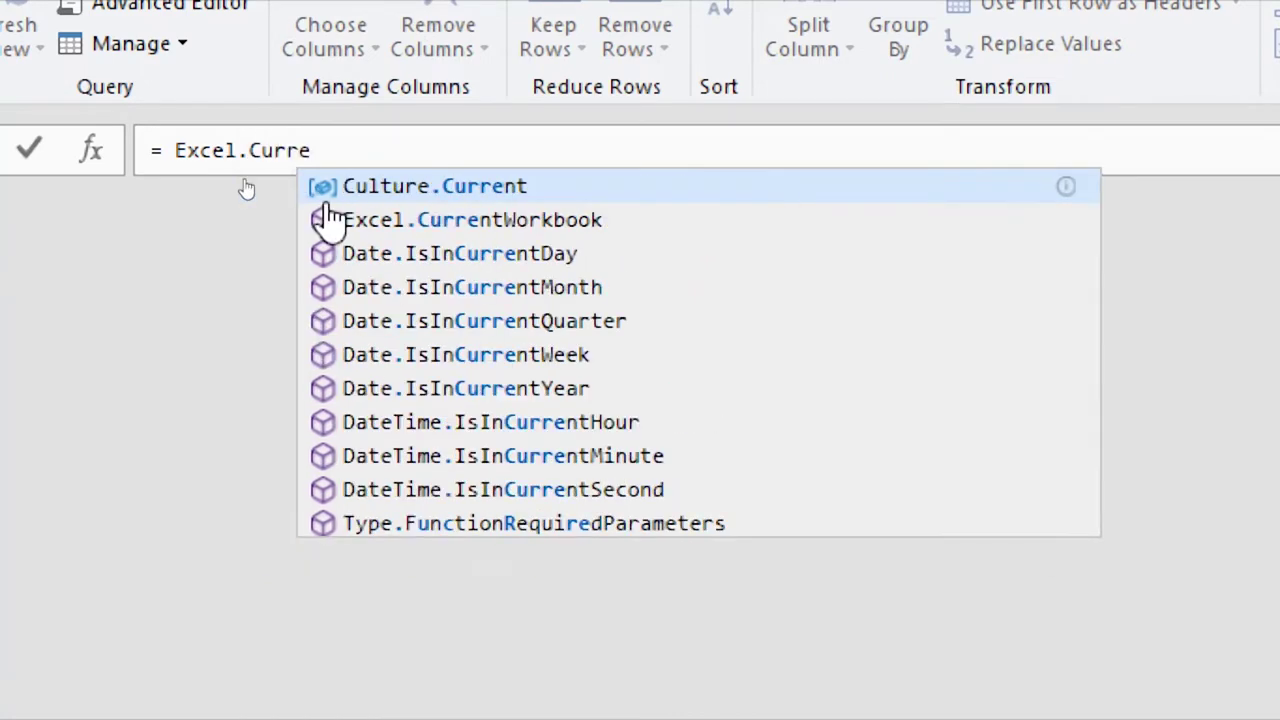
pyautogui.write('nt')
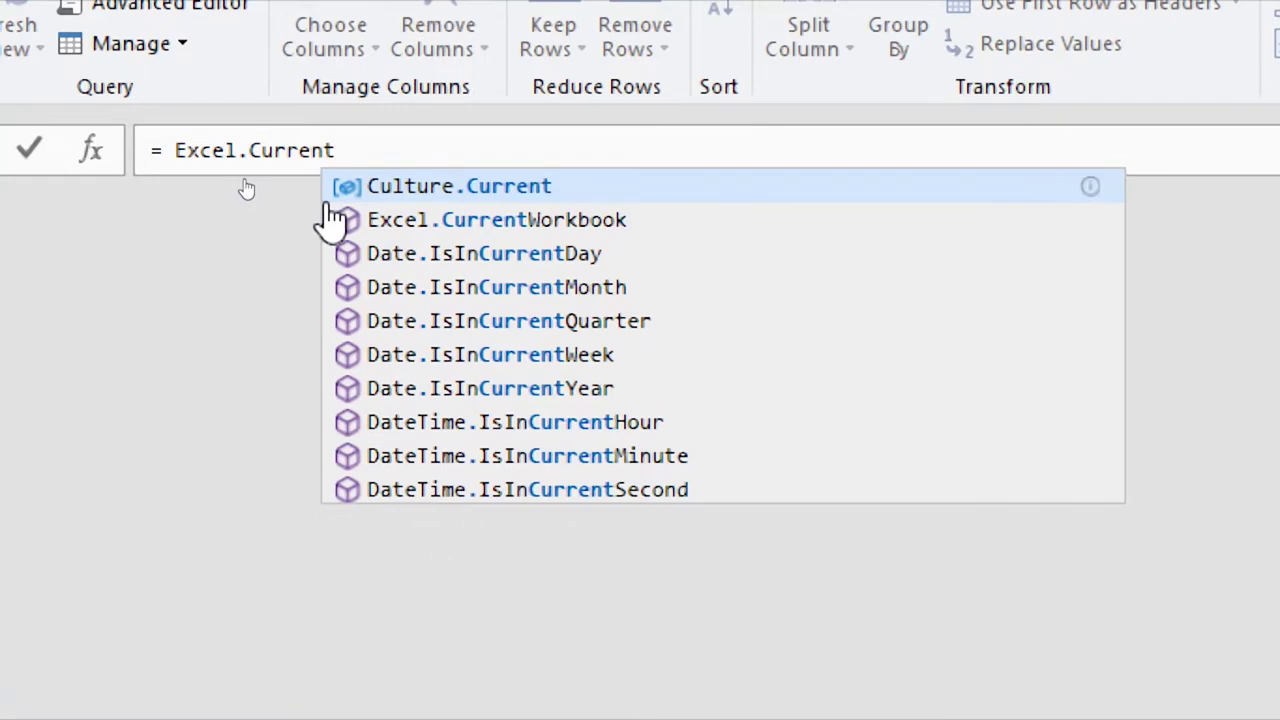
pyautogui.write('Work')
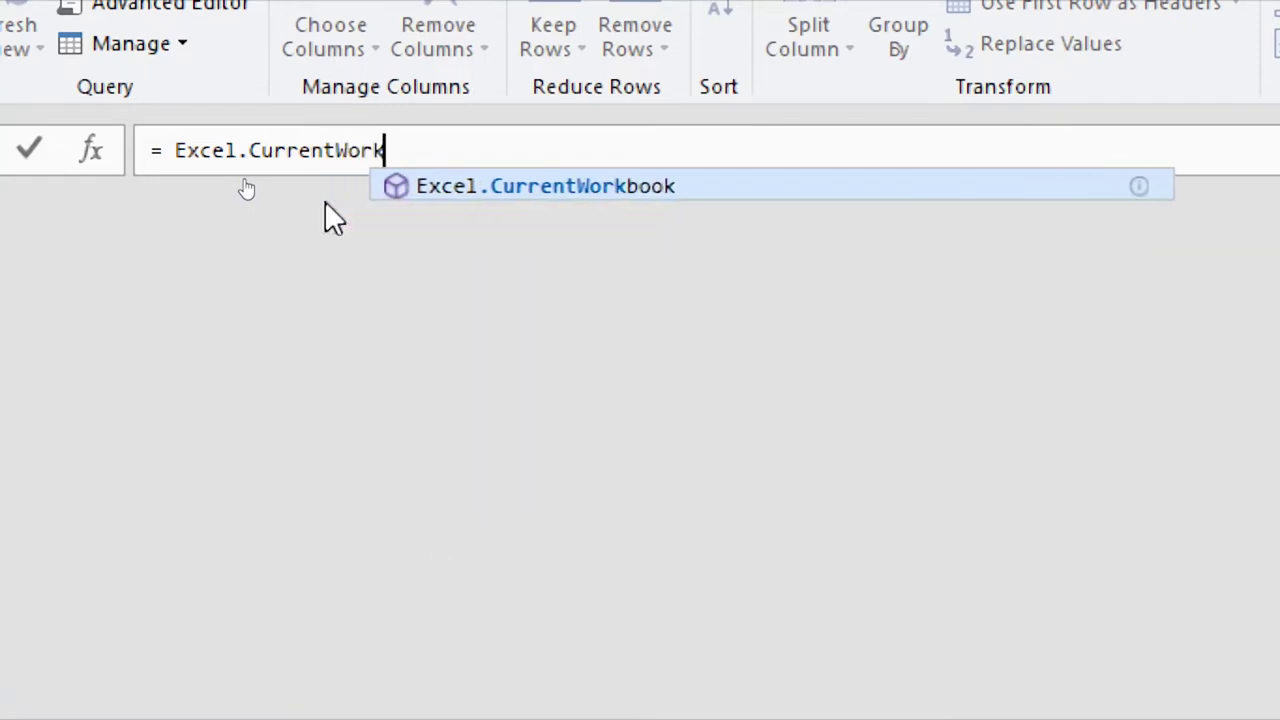
pyautogui.write('book')
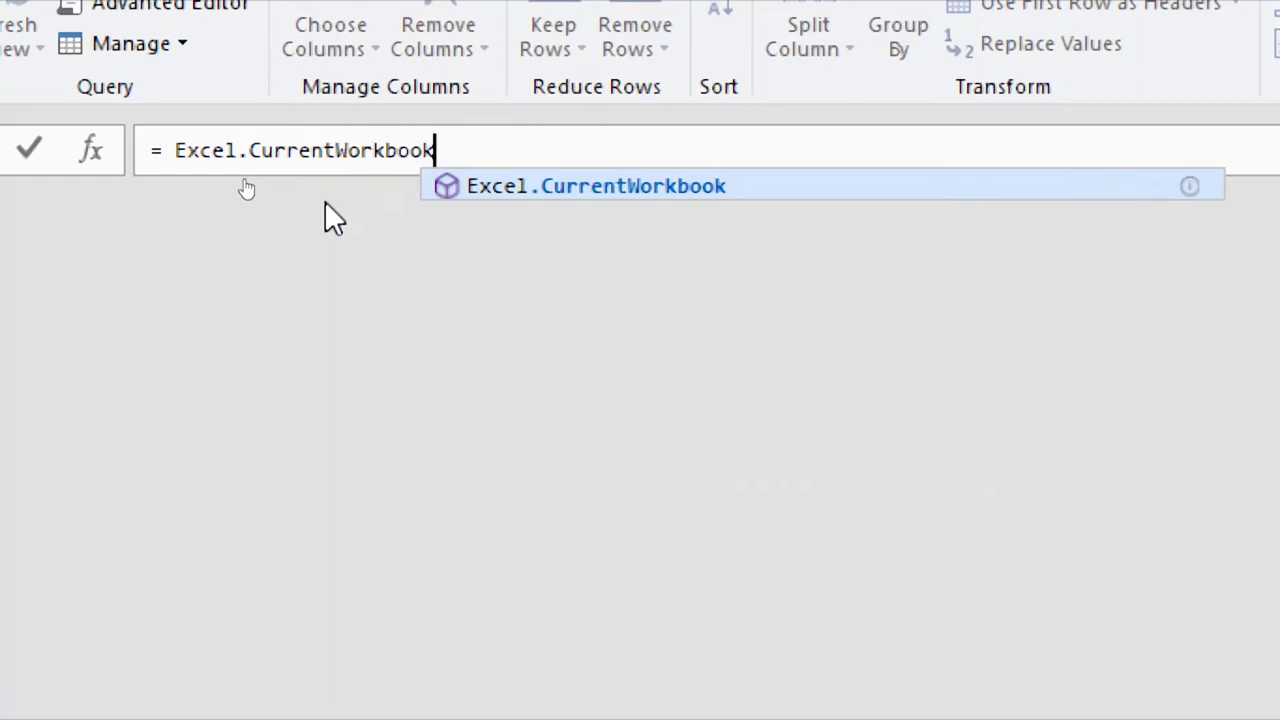
pyautogui.write('()')
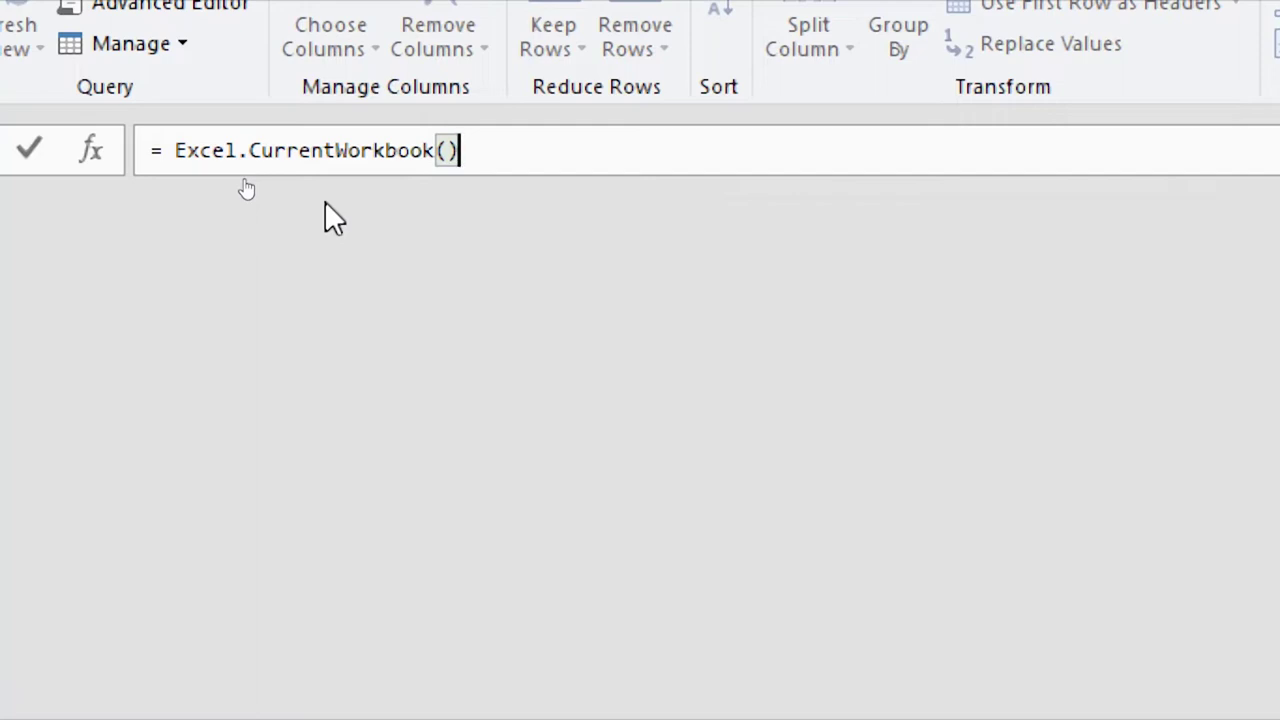
# Commit the Excel.CurrentWorkbook() formula, select Name, and review Close & Load options without loading
pyautogui.press('Return')
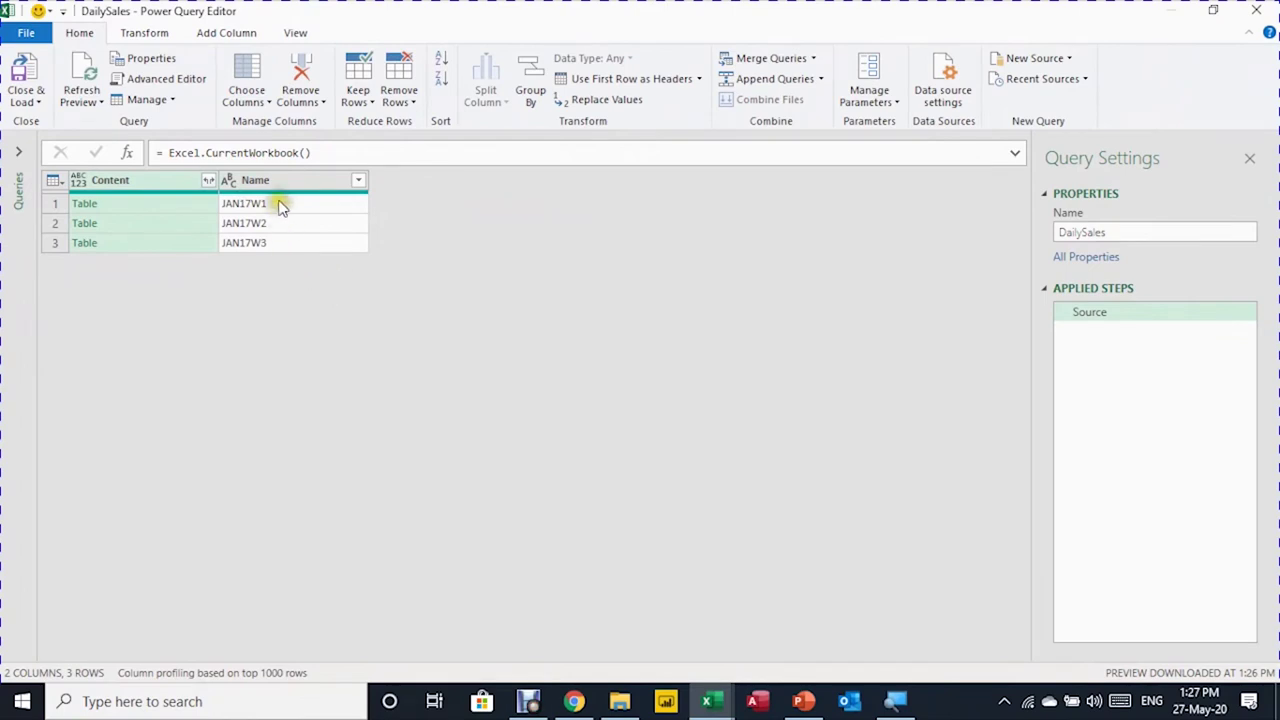
pyautogui.click(286, 186)
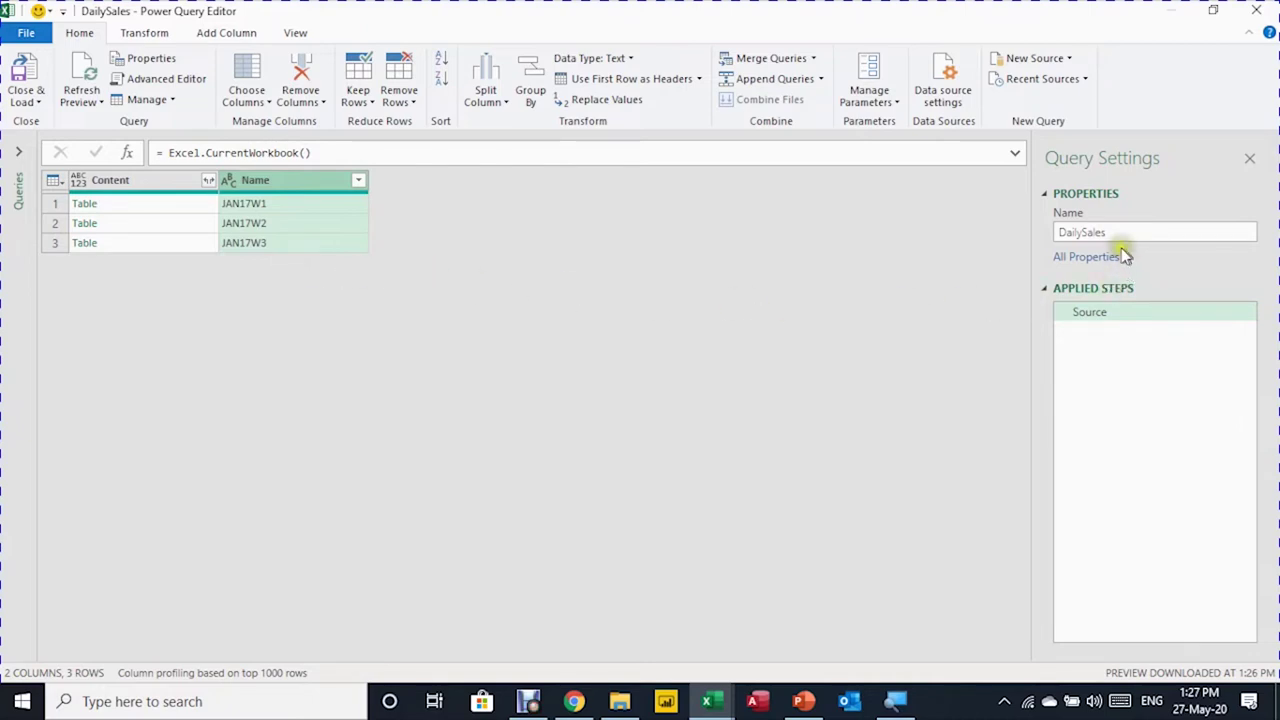
pyautogui.click(26, 96)
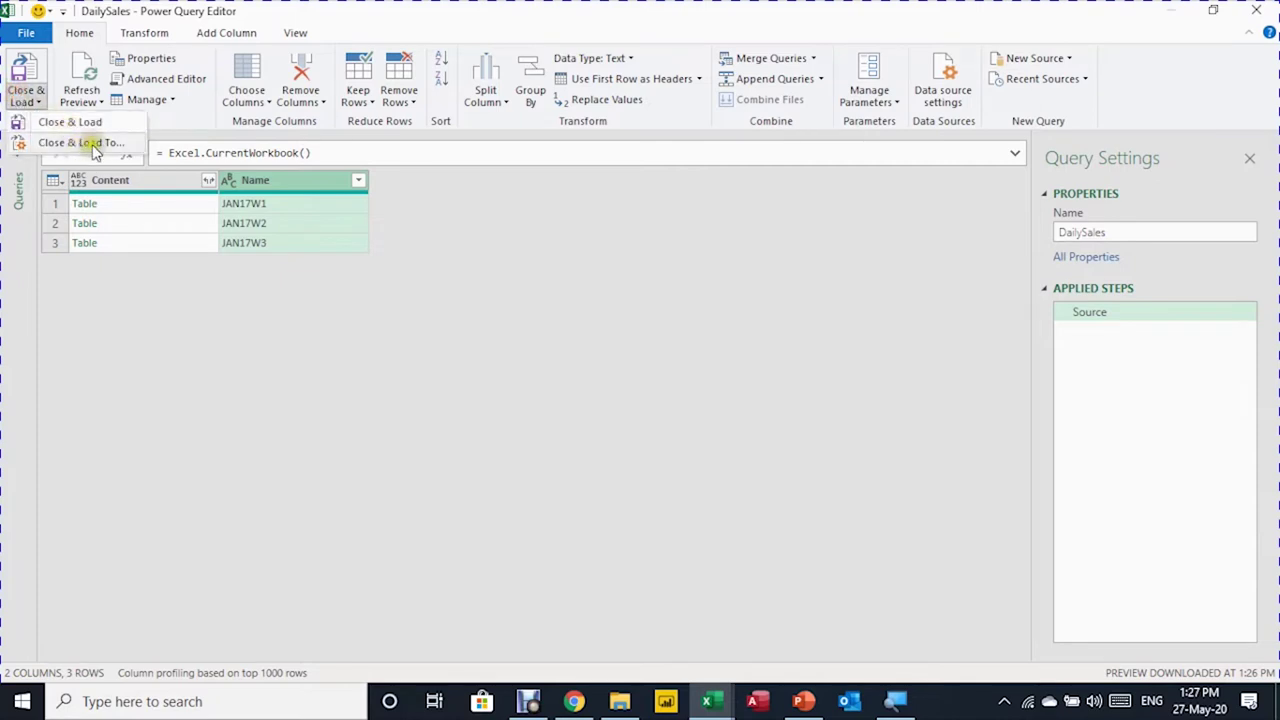
pyautogui.click(444, 308)
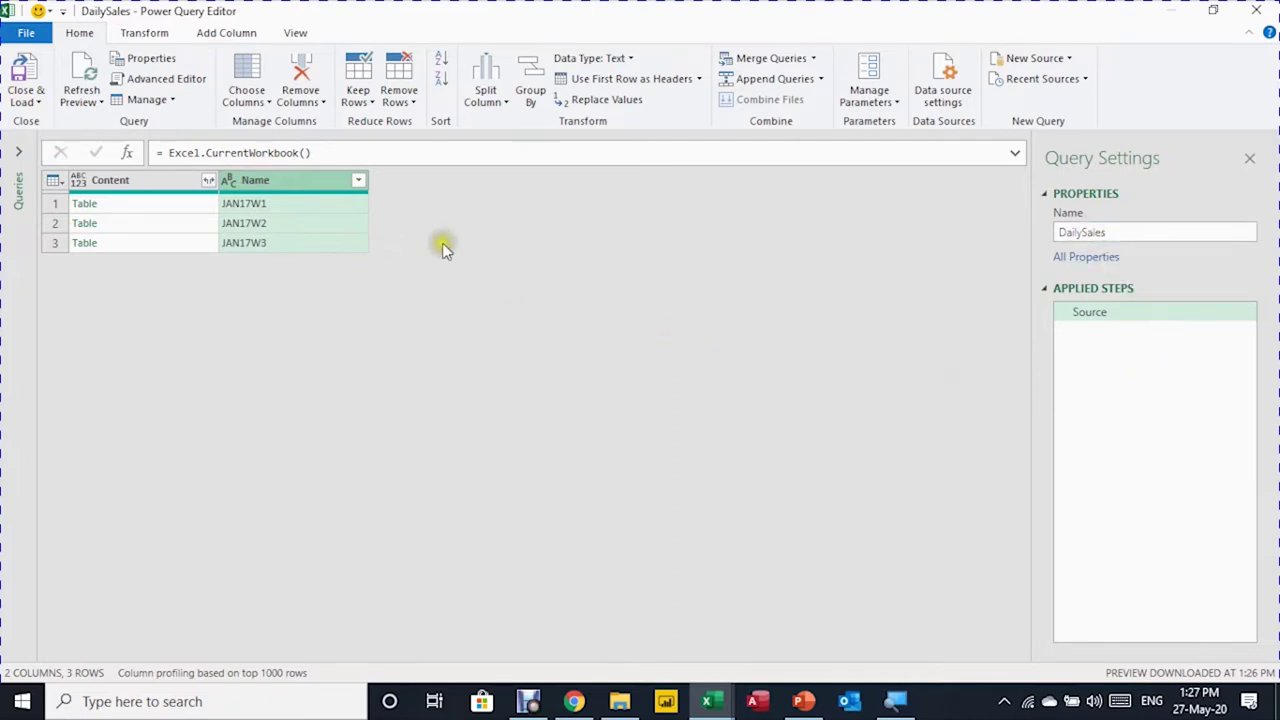
# Reselect the Name column and highlight the query name DailySales
pyautogui.click(316, 220)
pyautogui.moveTo(316, 226); pyautogui.dragTo(188, 210)
pyautogui.click(288, 182)
pyautogui.moveTo(1120, 237); pyautogui.dragTo(1050, 237)
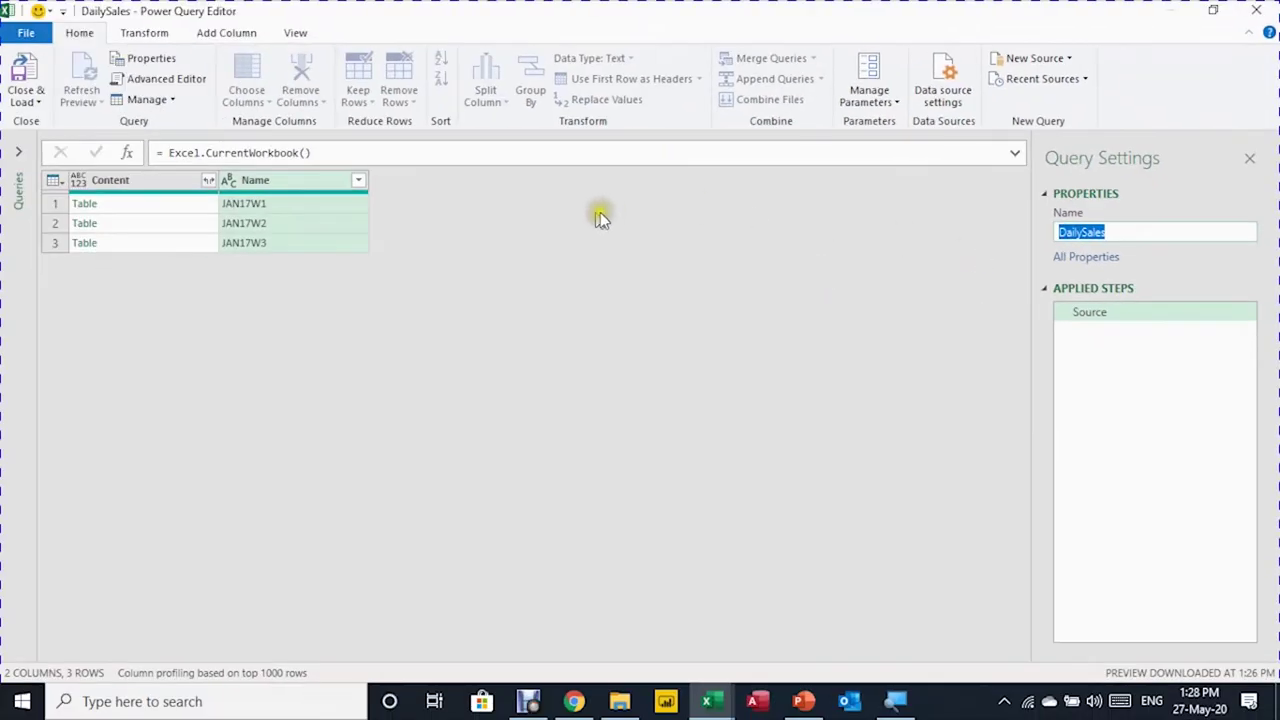
# Filter the Name column with Does Not Equal 'DailySales' to keep only JAN17W1–W3
pyautogui.click(358, 181)
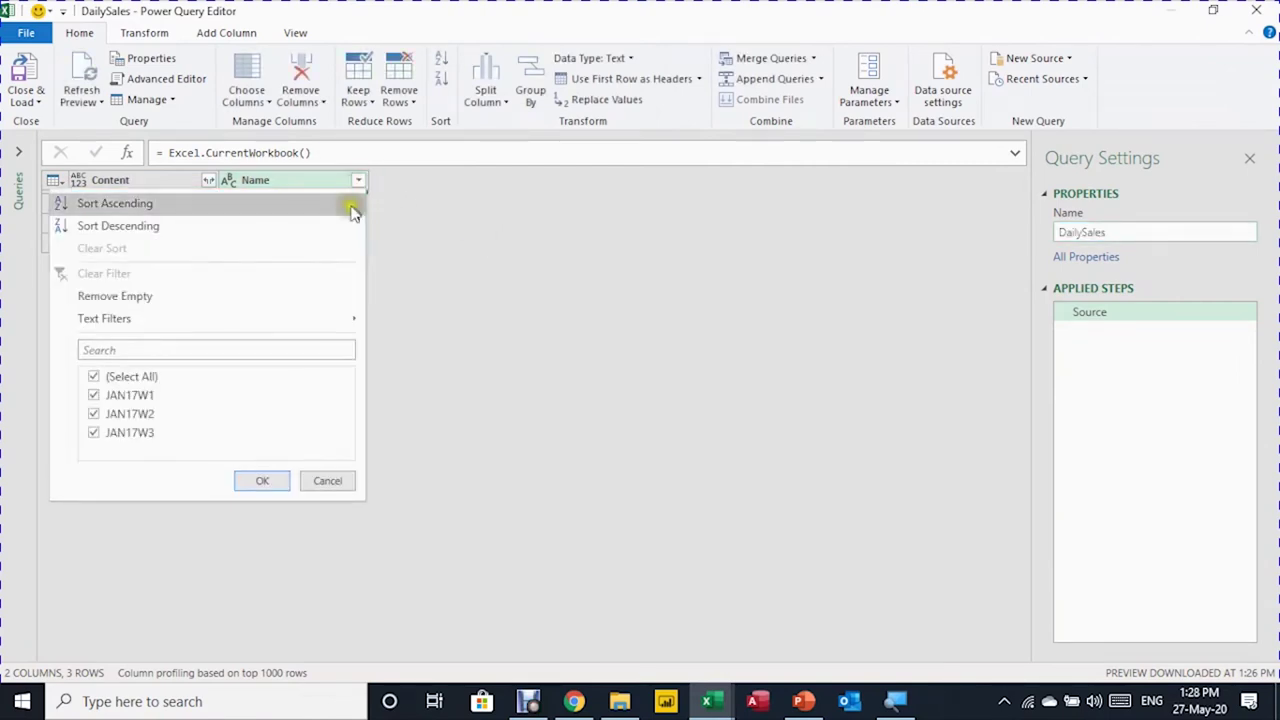
pyautogui.click(290, 317)
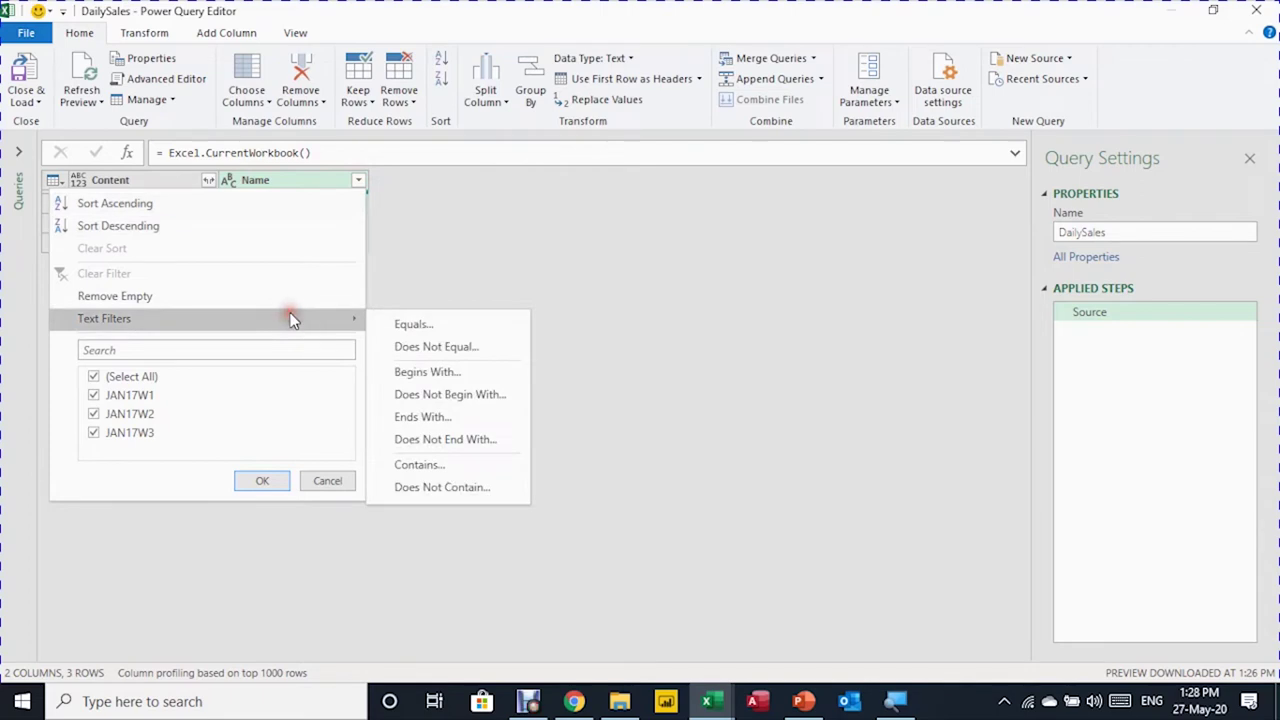
pyautogui.click(323, 320)
pyautogui.click(340, 316)
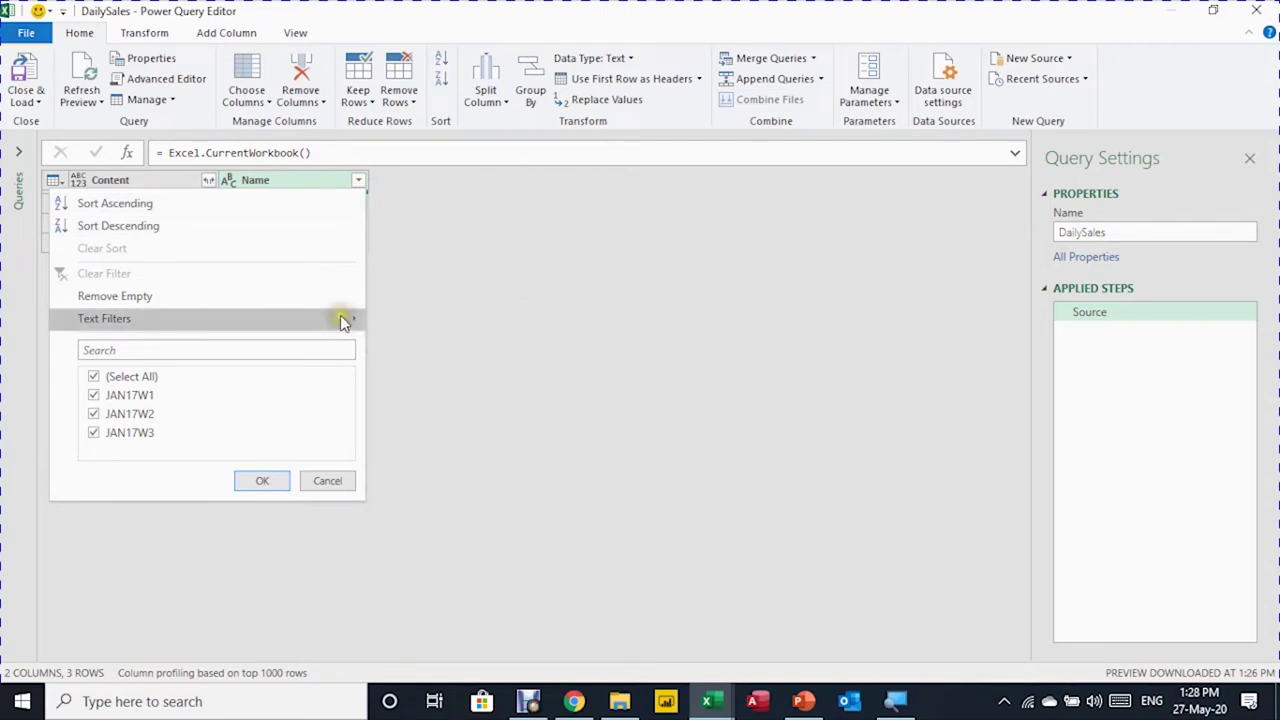
pyautogui.click(417, 348)
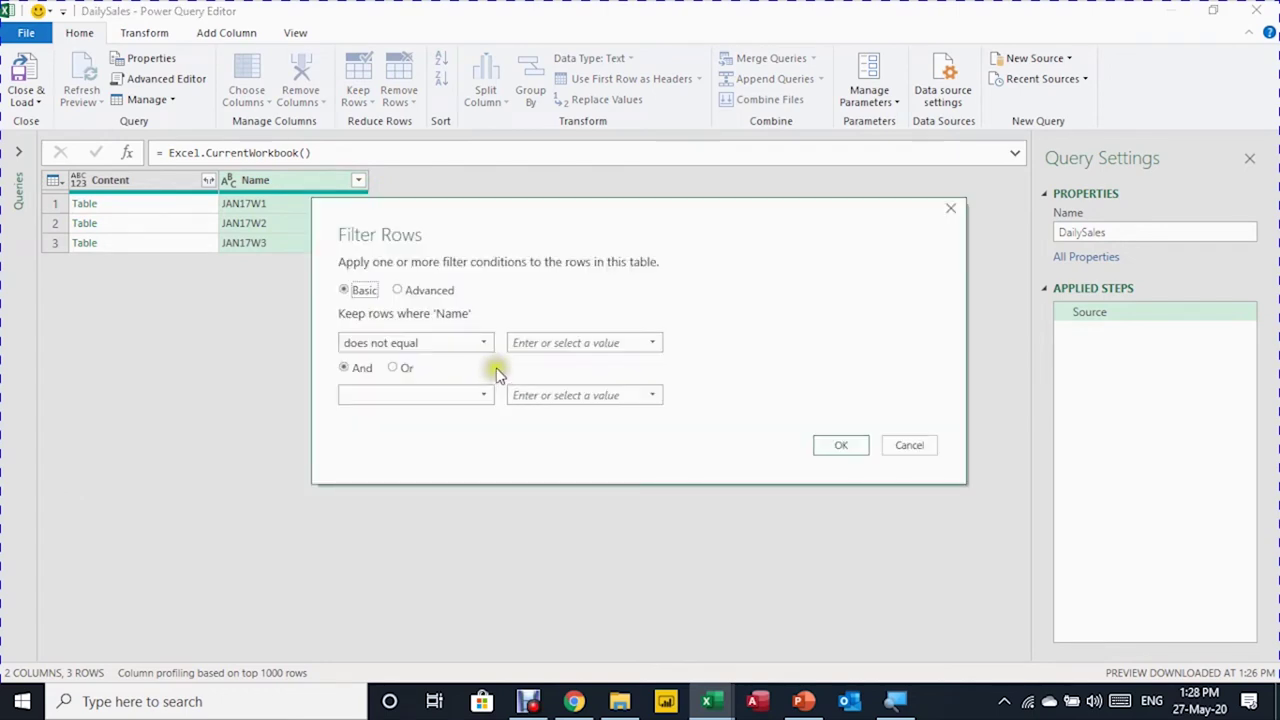
pyautogui.click(536, 341)
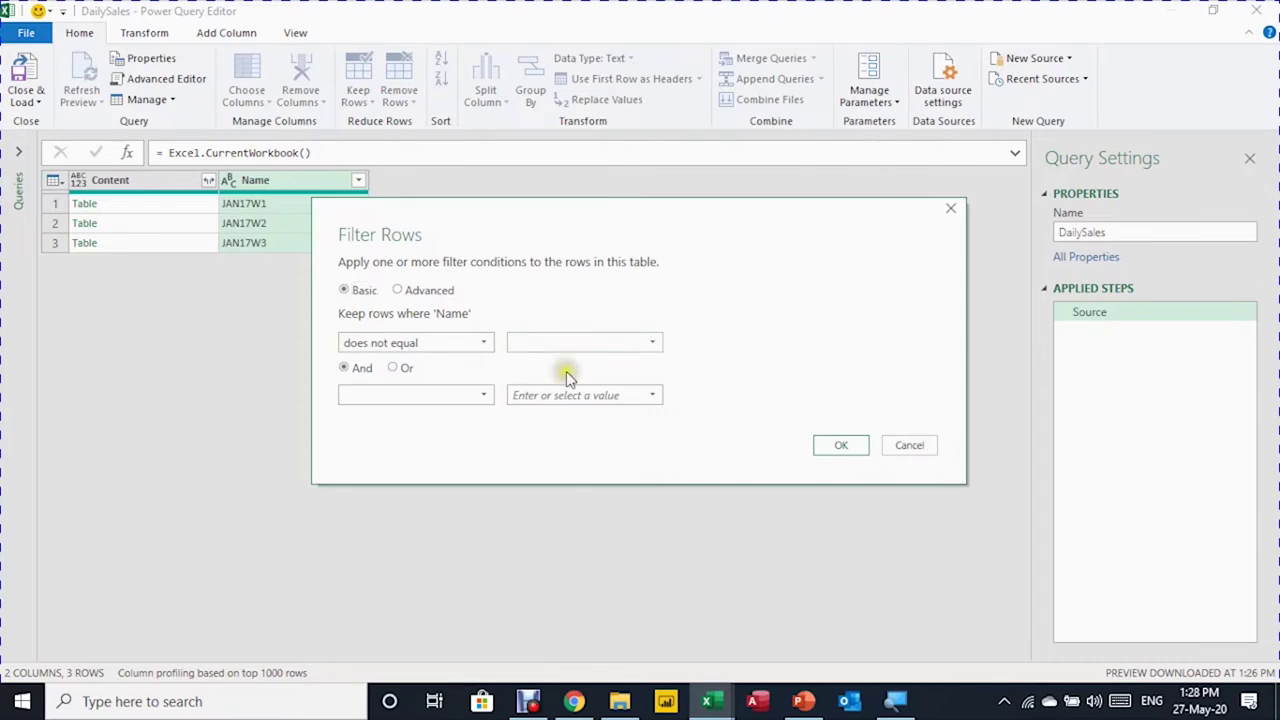
pyautogui.write('DailySales')
pyautogui.click(842, 448)
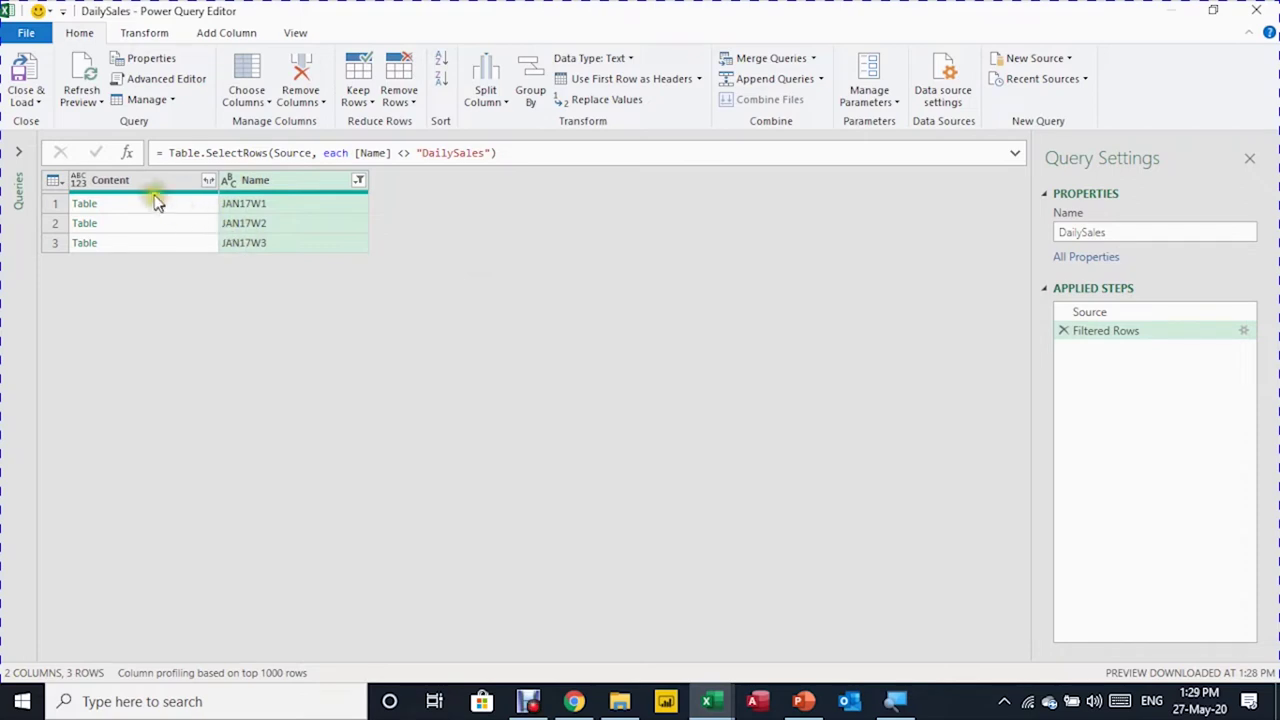
# Drop the Name column, keeping only Content, and show the list of columns inside its tables
pyautogui.click(209, 184)
pyautogui.click(305, 90)
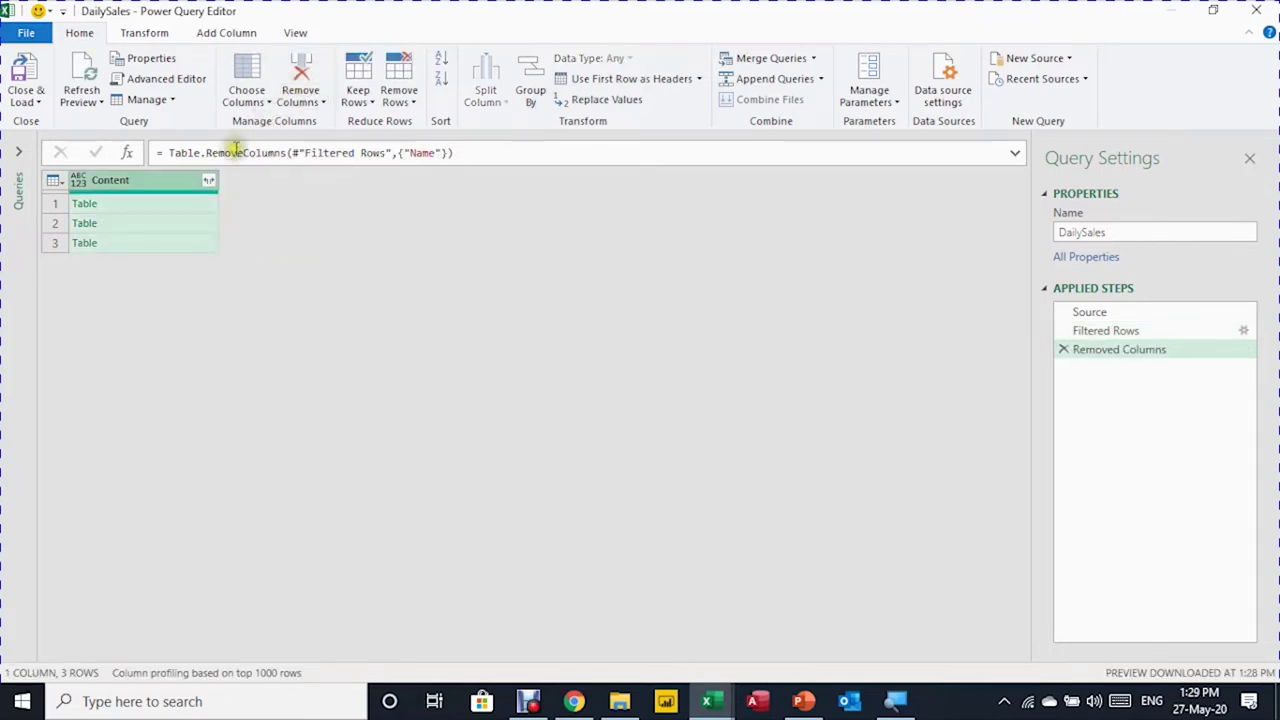
pyautogui.click(209, 180)
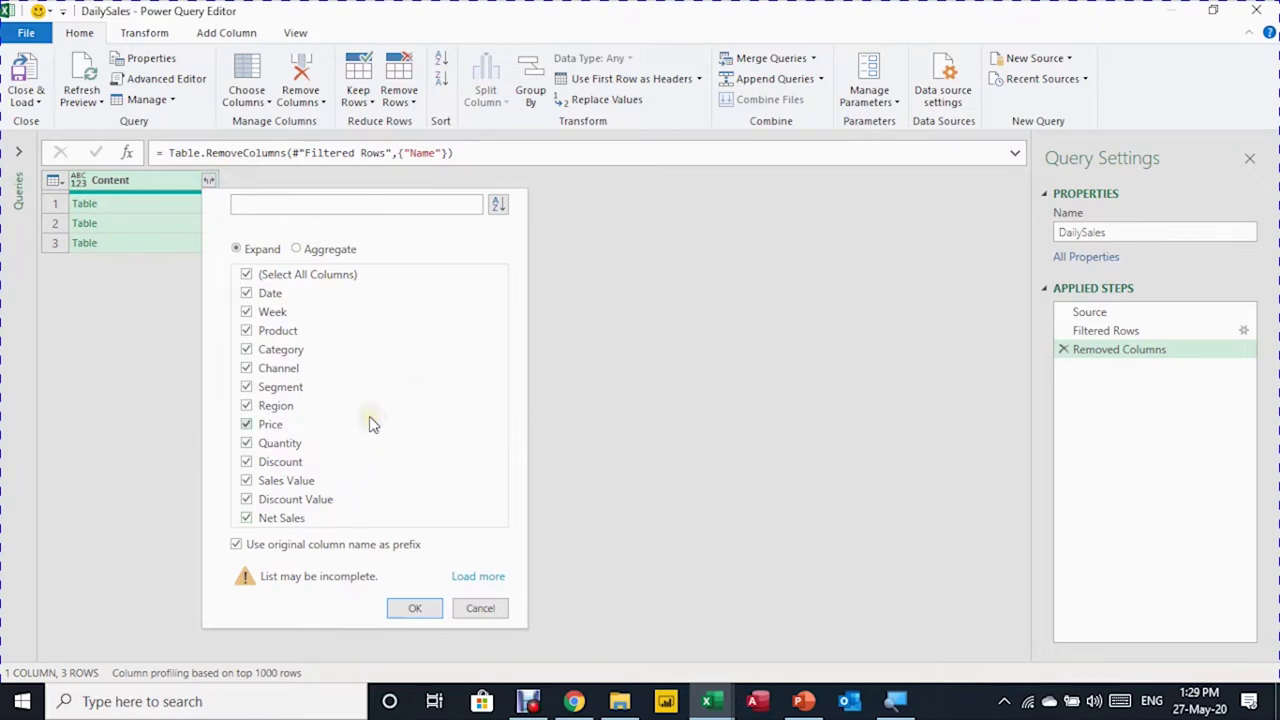
# Expand the Content tables into only the Date, Category, Quantity and Net Sales columns
pyautogui.click(276, 274)
pyautogui.click(270, 292)
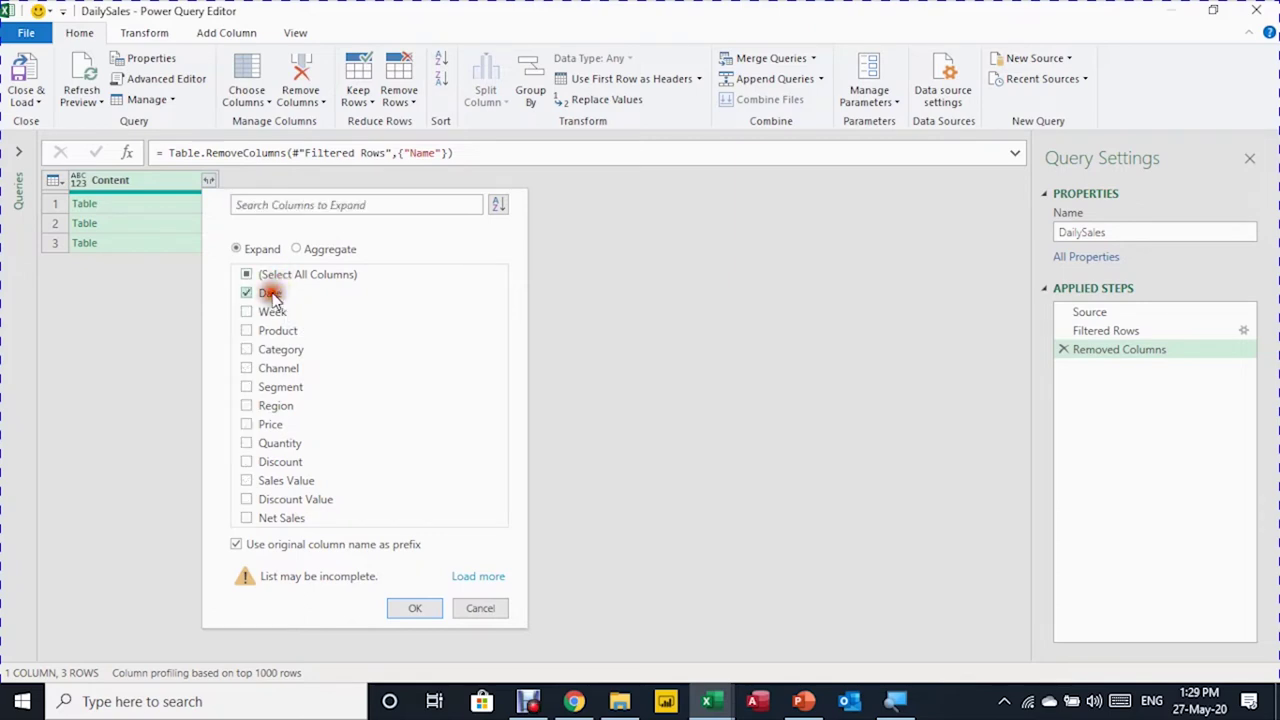
pyautogui.click(272, 444)
pyautogui.click(266, 519)
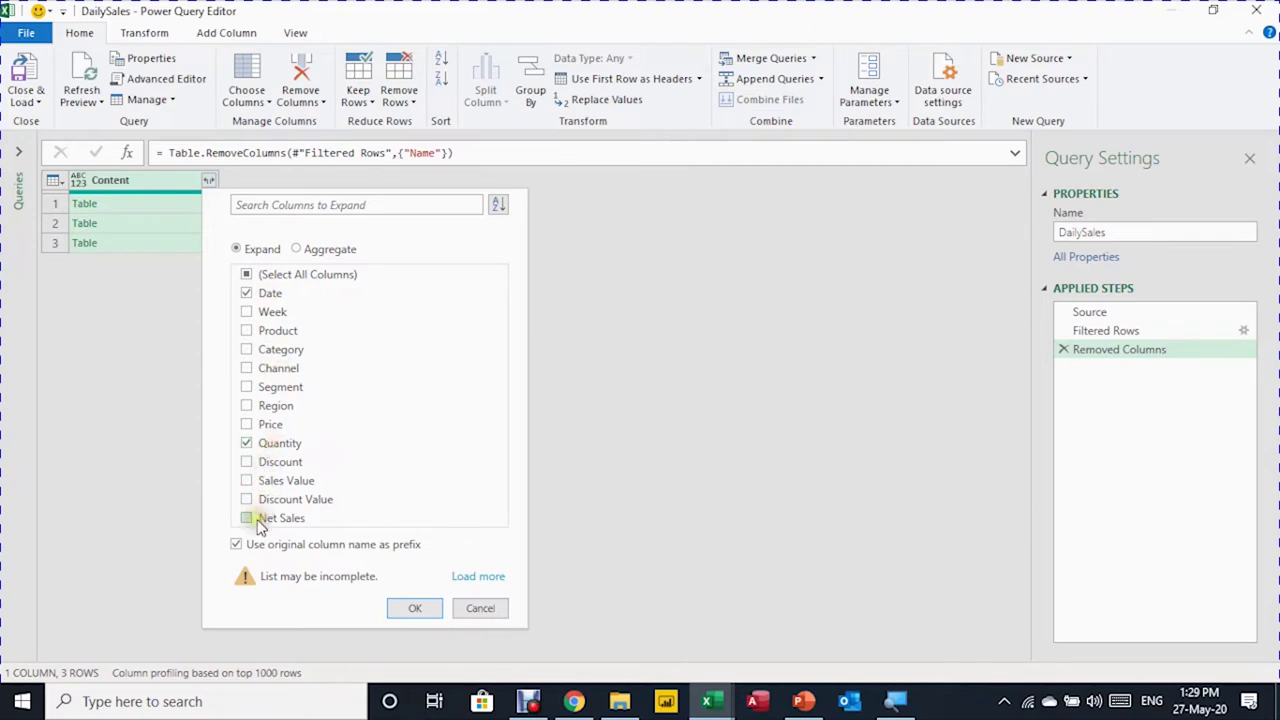
pyautogui.click(279, 351)
pyautogui.click(412, 604)
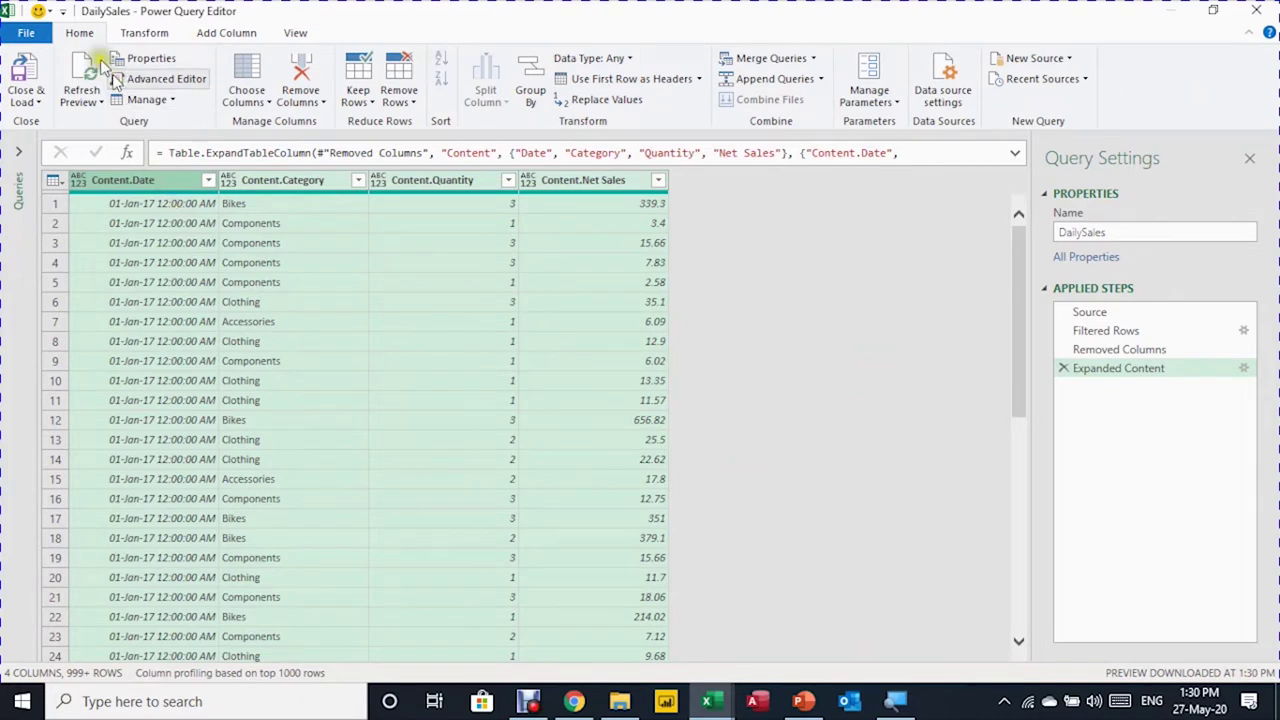
# Auto-detect types for the four expanded columns and set Content.Date to the Date type
pyautogui.click(135, 34)
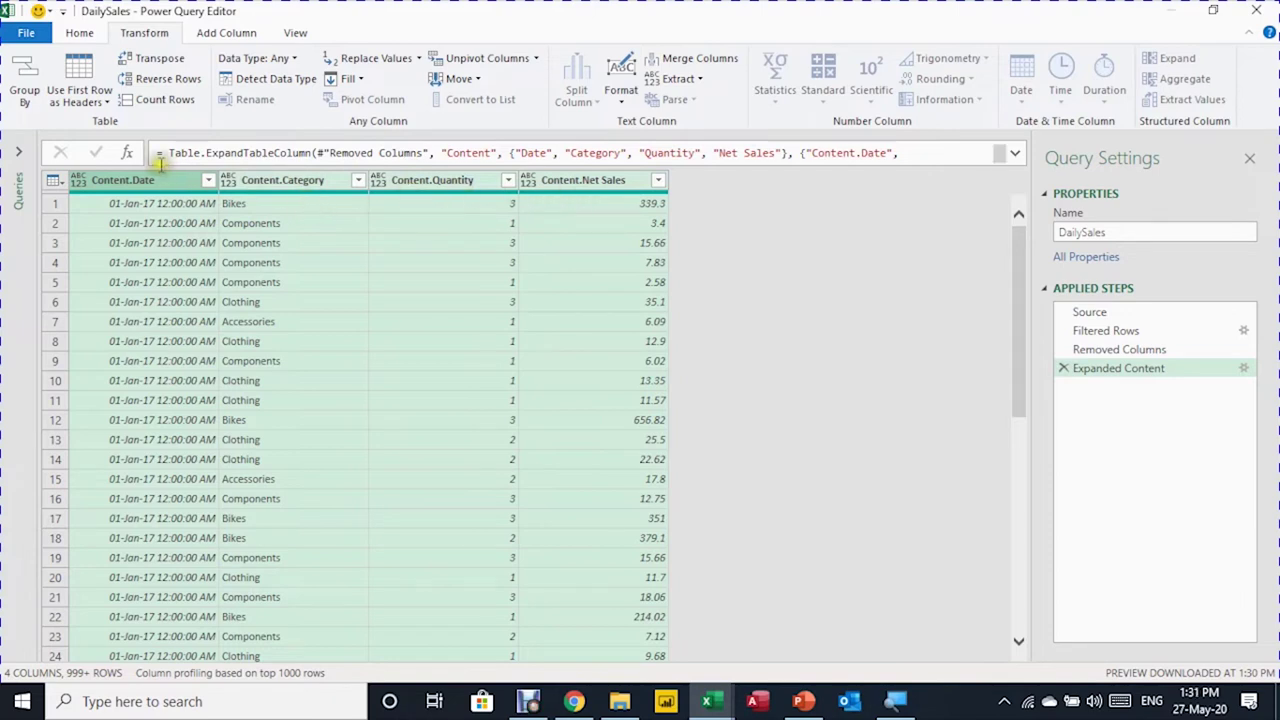
pyautogui.click(167, 180)
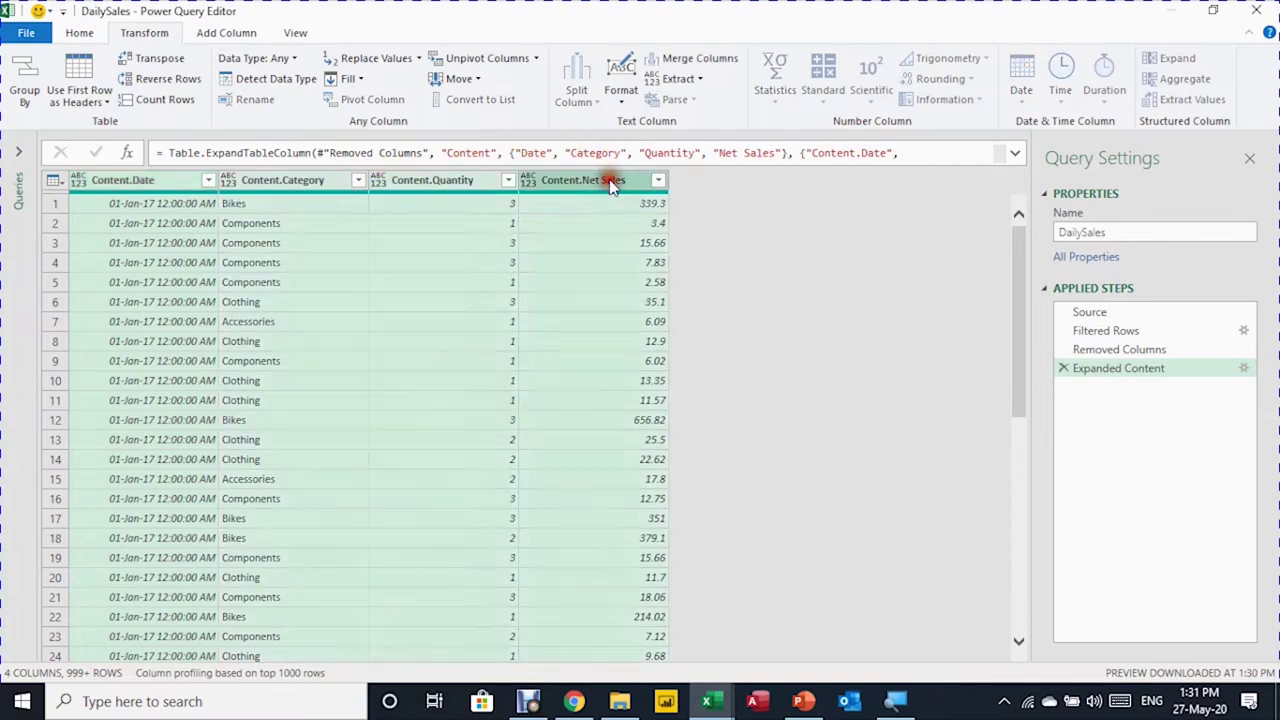
pyautogui.keyDown('shift'); pyautogui.click(610, 180); pyautogui.keyUp('shift')
pyautogui.click(233, 80)
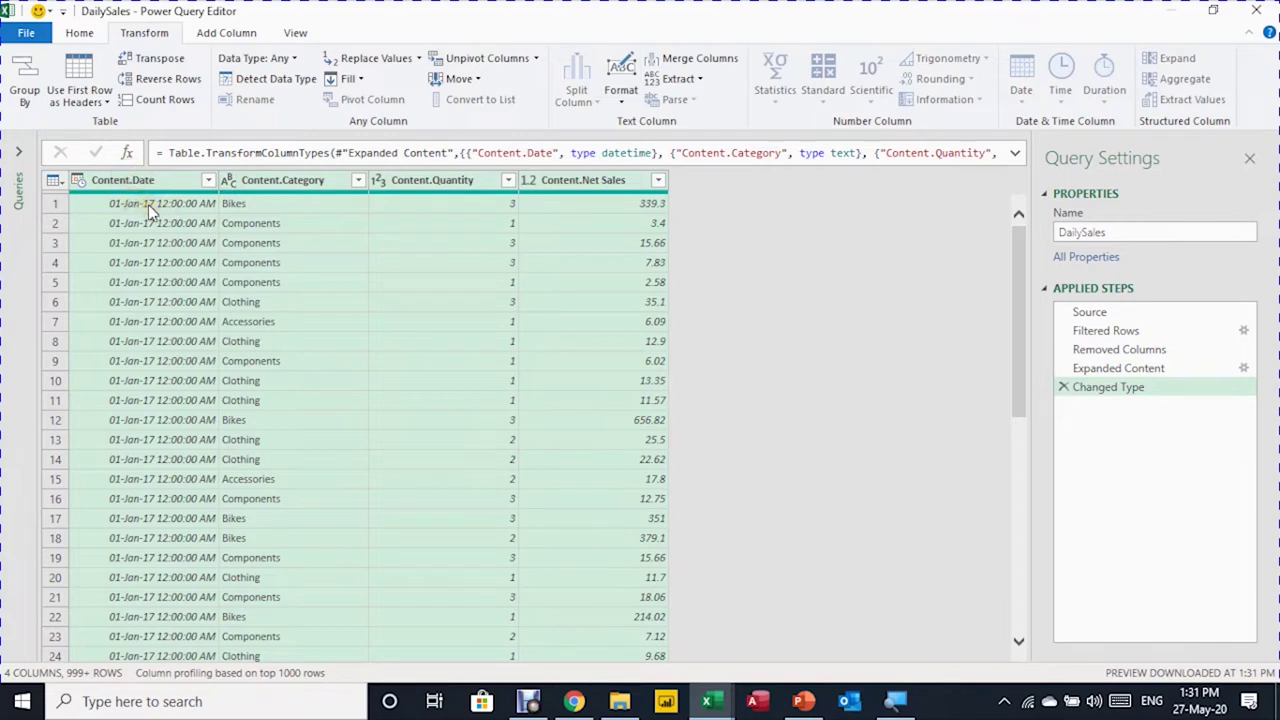
pyautogui.click(80, 182)
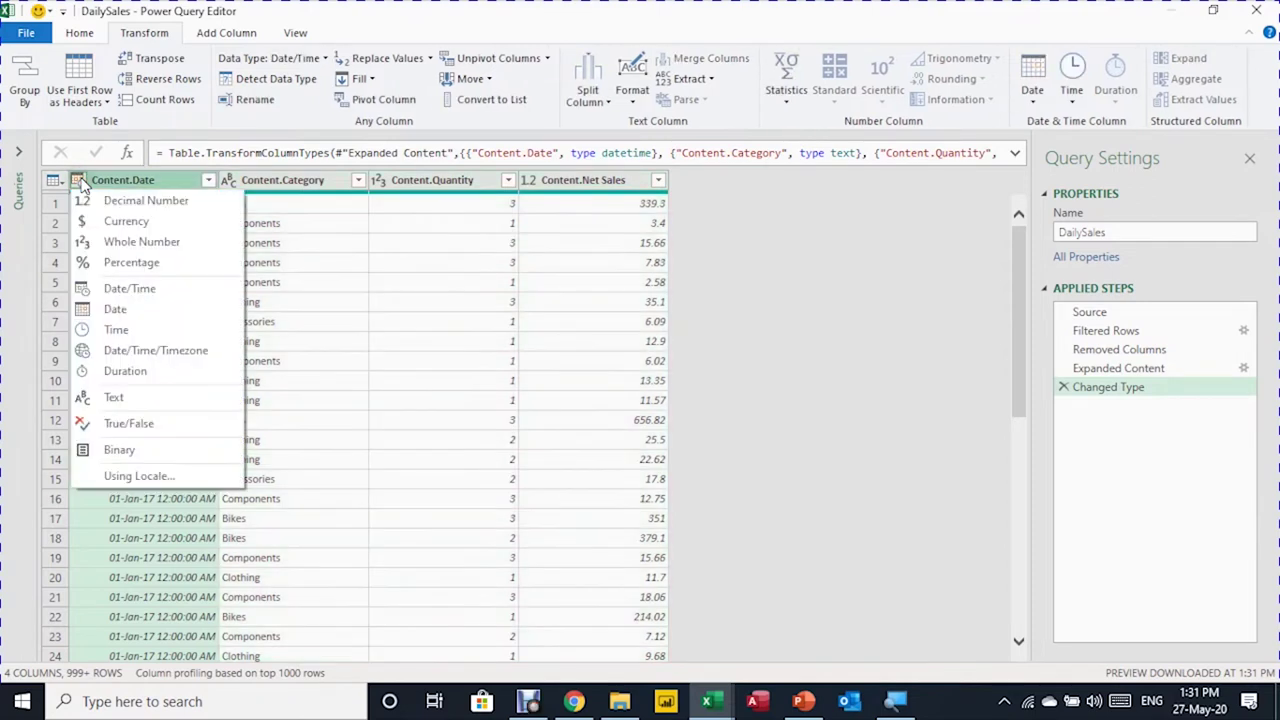
pyautogui.click(138, 311)
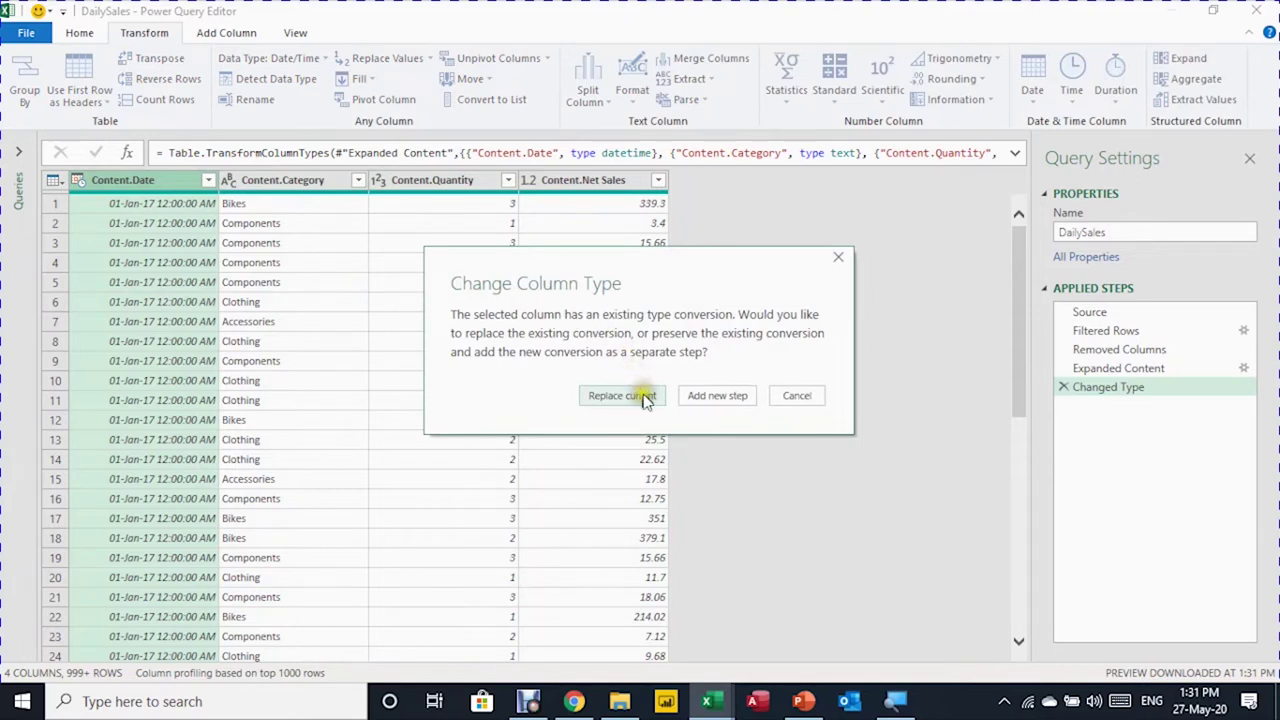
pyautogui.click(645, 396)
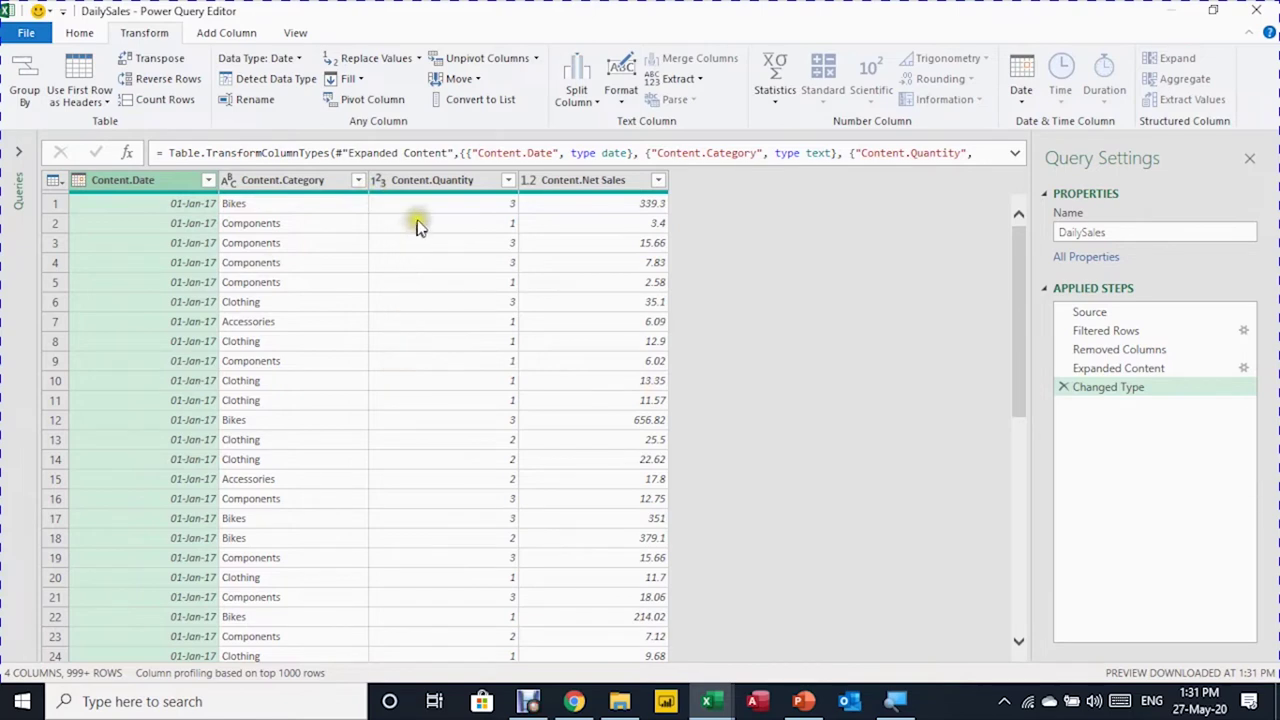
# Re-expand the Expanded Content step without the 'Content' column name prefix
pyautogui.click(560, 207)
pyautogui.click(459, 344)
pyautogui.click(500, 200)
pyautogui.click(1124, 369)
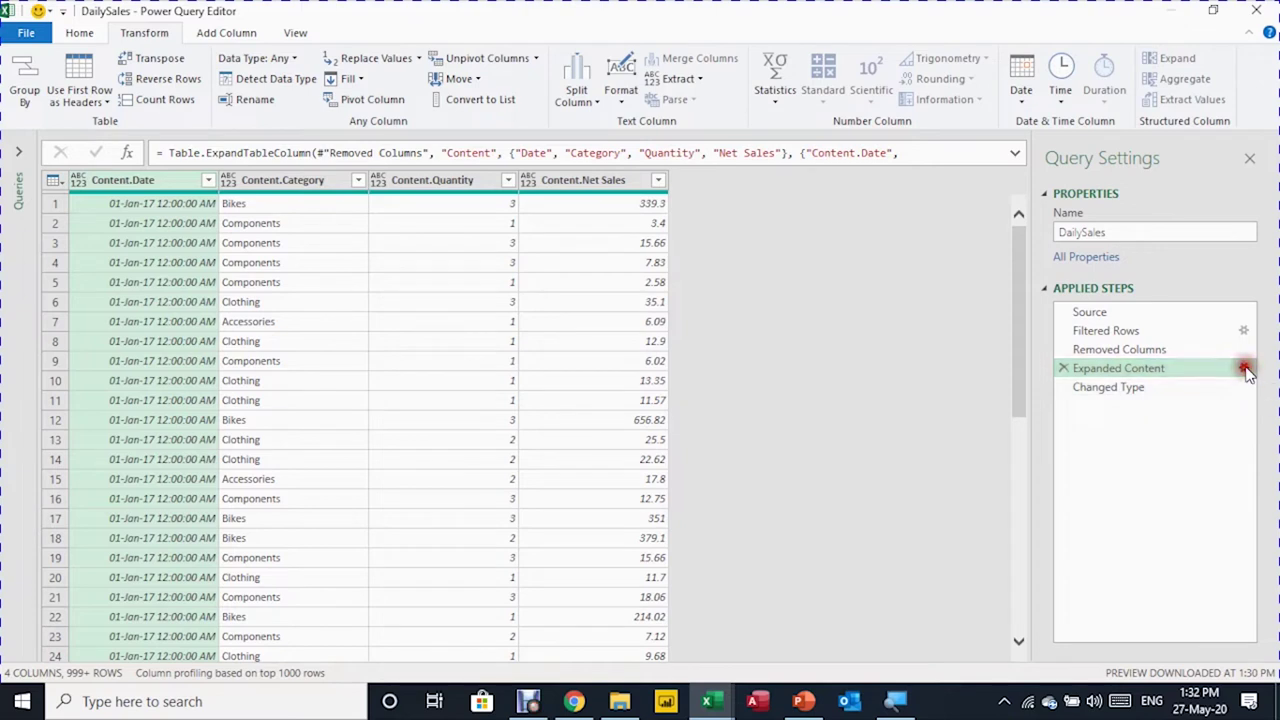
pyautogui.click(1243, 368)
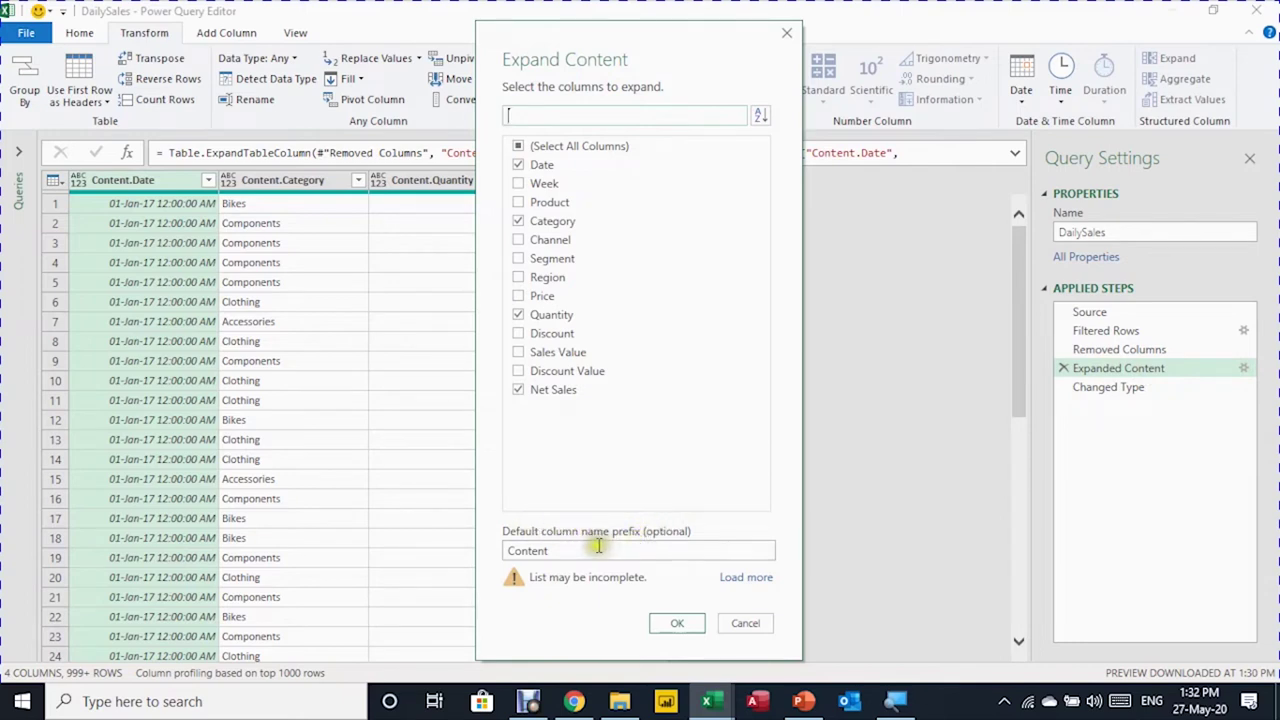
pyautogui.moveTo(595, 551); pyautogui.dragTo(505, 556)
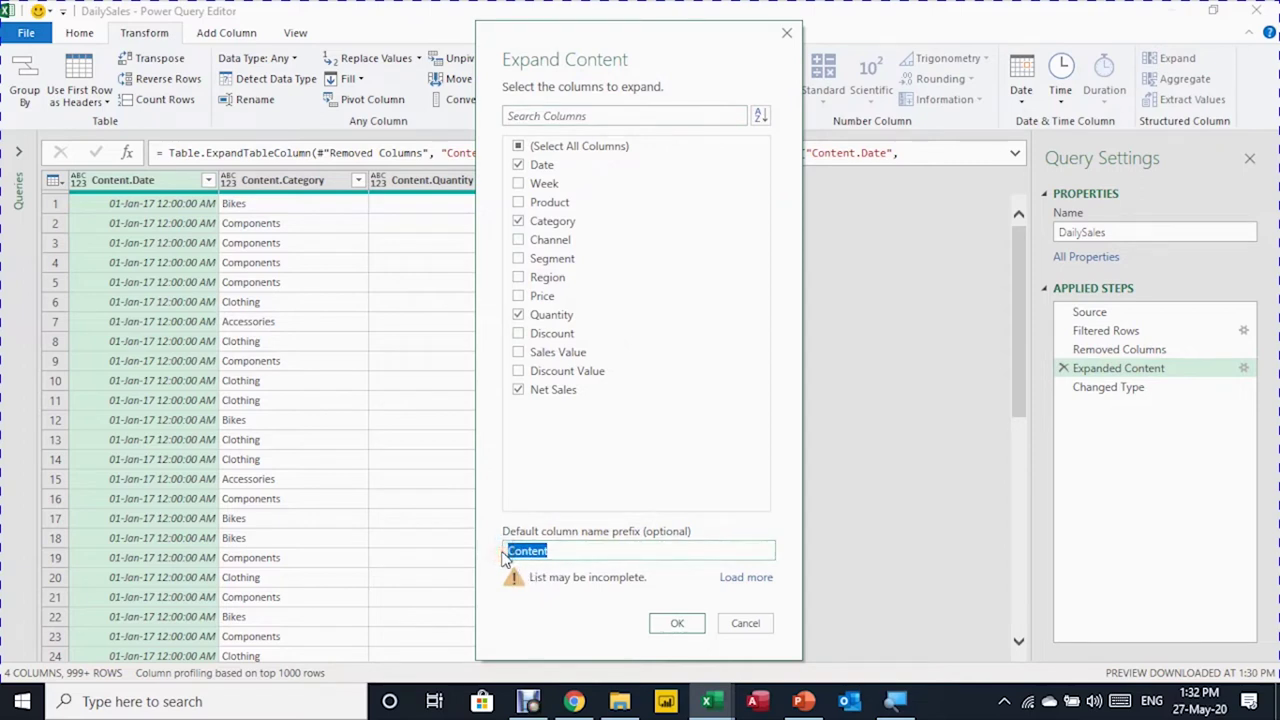
pyautogui.click(680, 623)
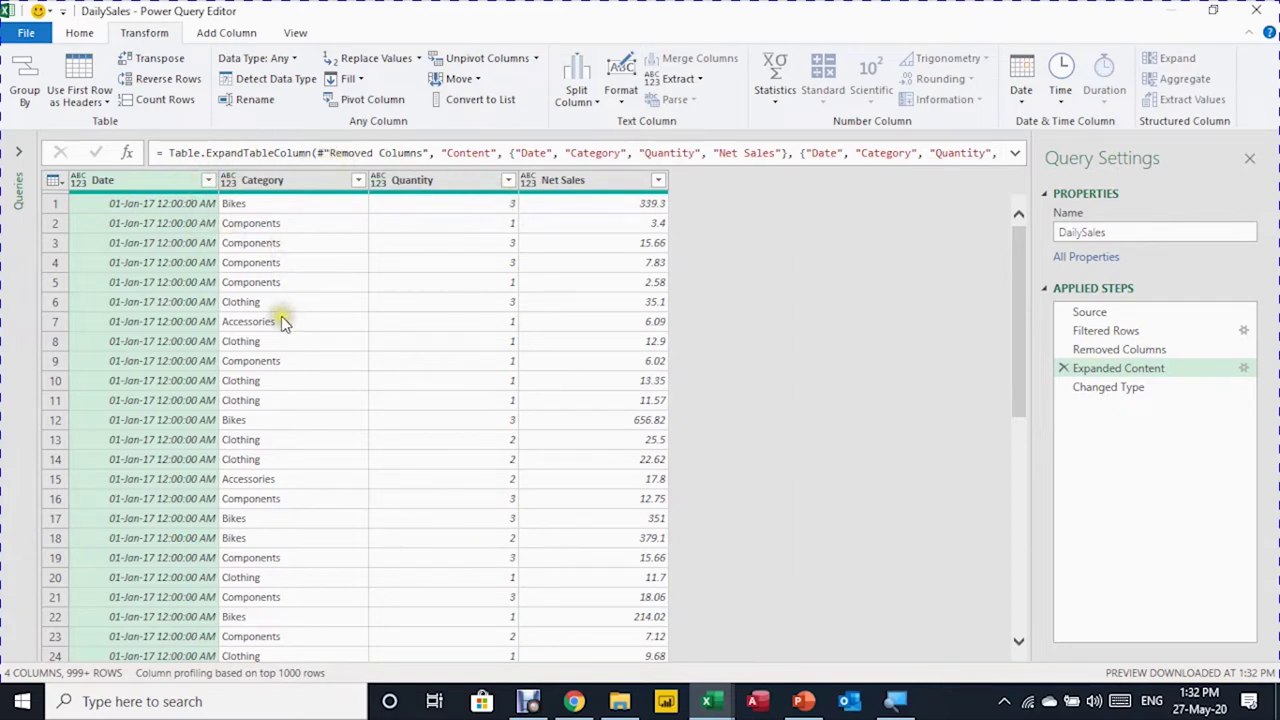
# Delete the erroring Changed Type step and select the Date through Net Sales columns
pyautogui.click(1100, 390)
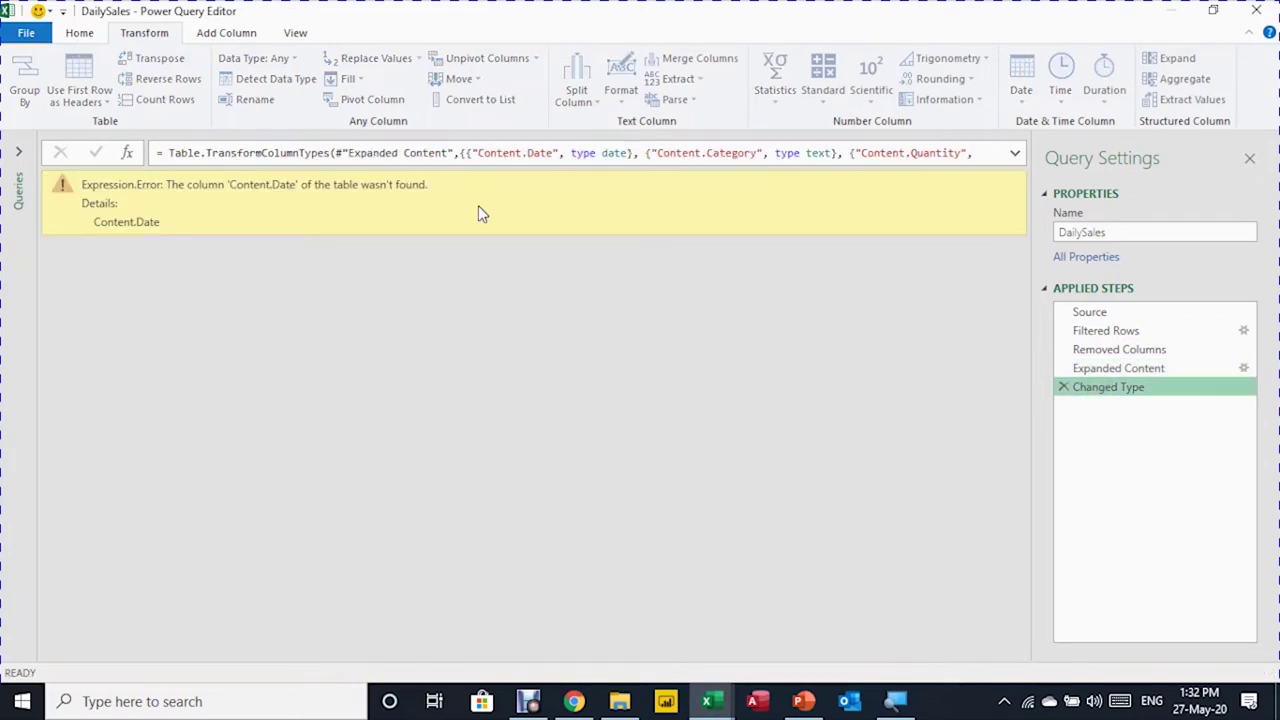
pyautogui.click(1064, 388)
pyautogui.click(1064, 388)
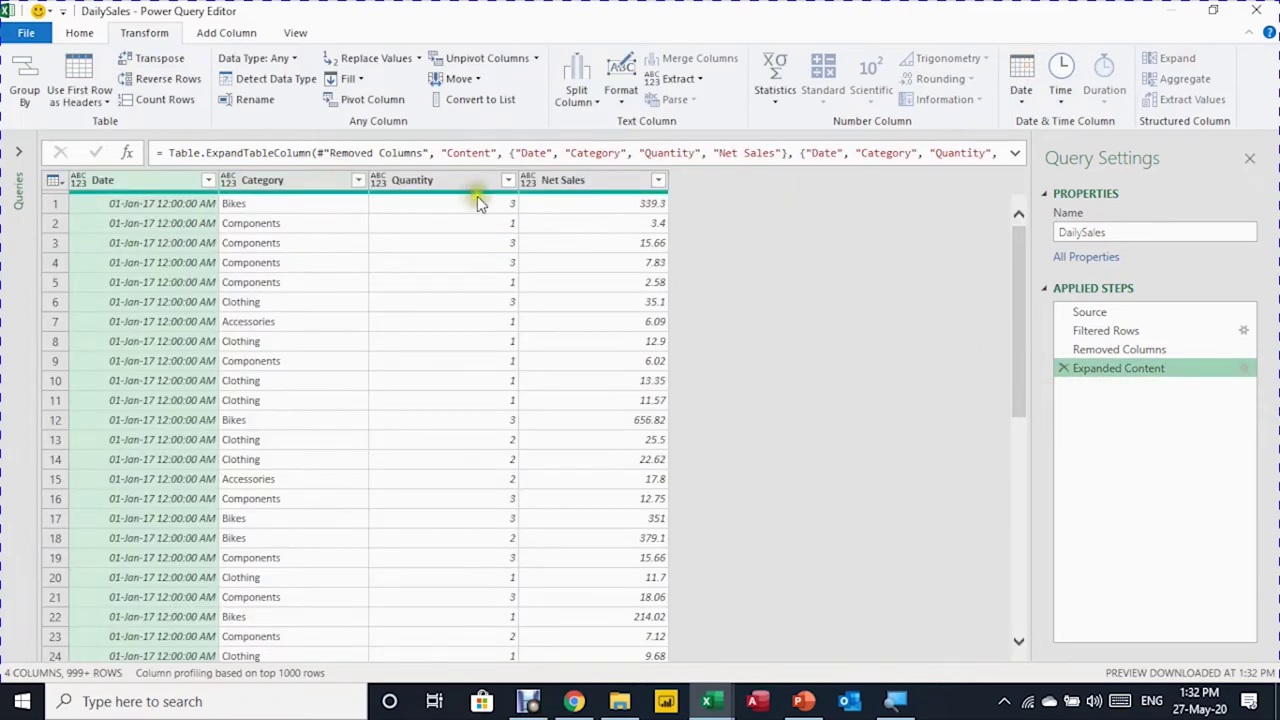
pyautogui.keyDown('shift'); pyautogui.click(568, 183); pyautogui.keyUp('shift')
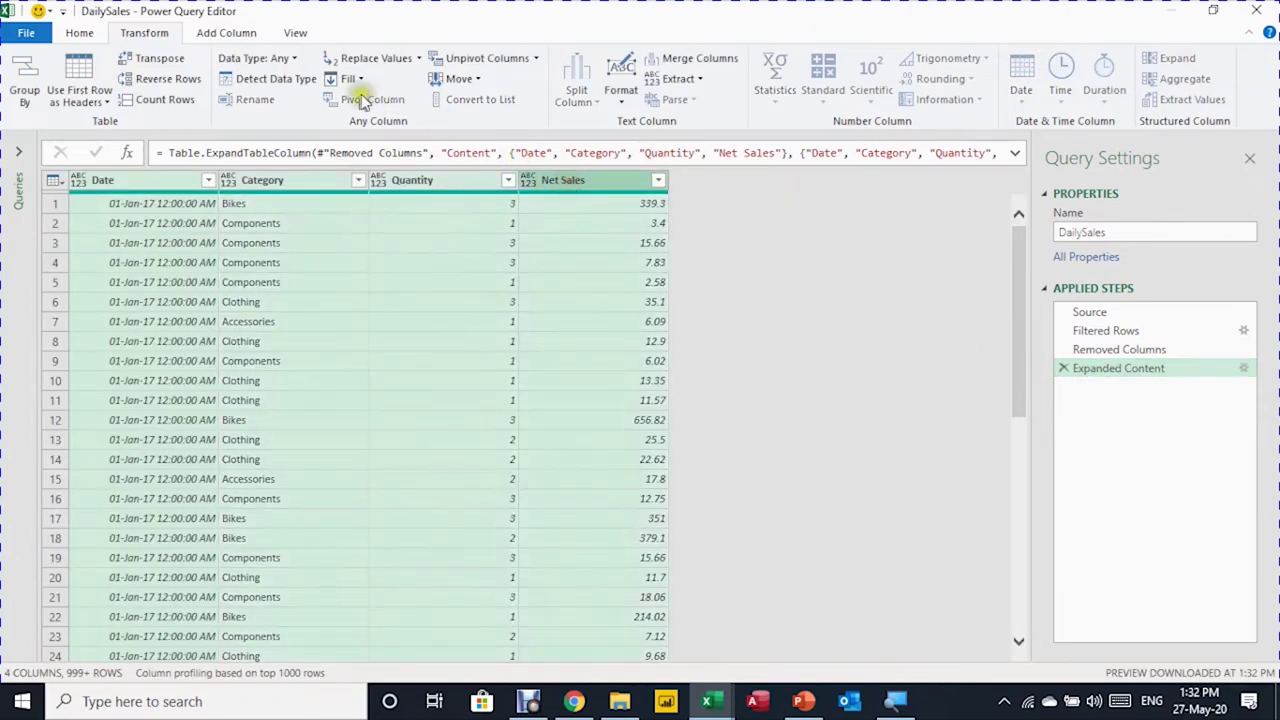
# Auto-detect types for Date, Category, Quantity and Net Sales, making Date a date-only type
pyautogui.click(275, 82)
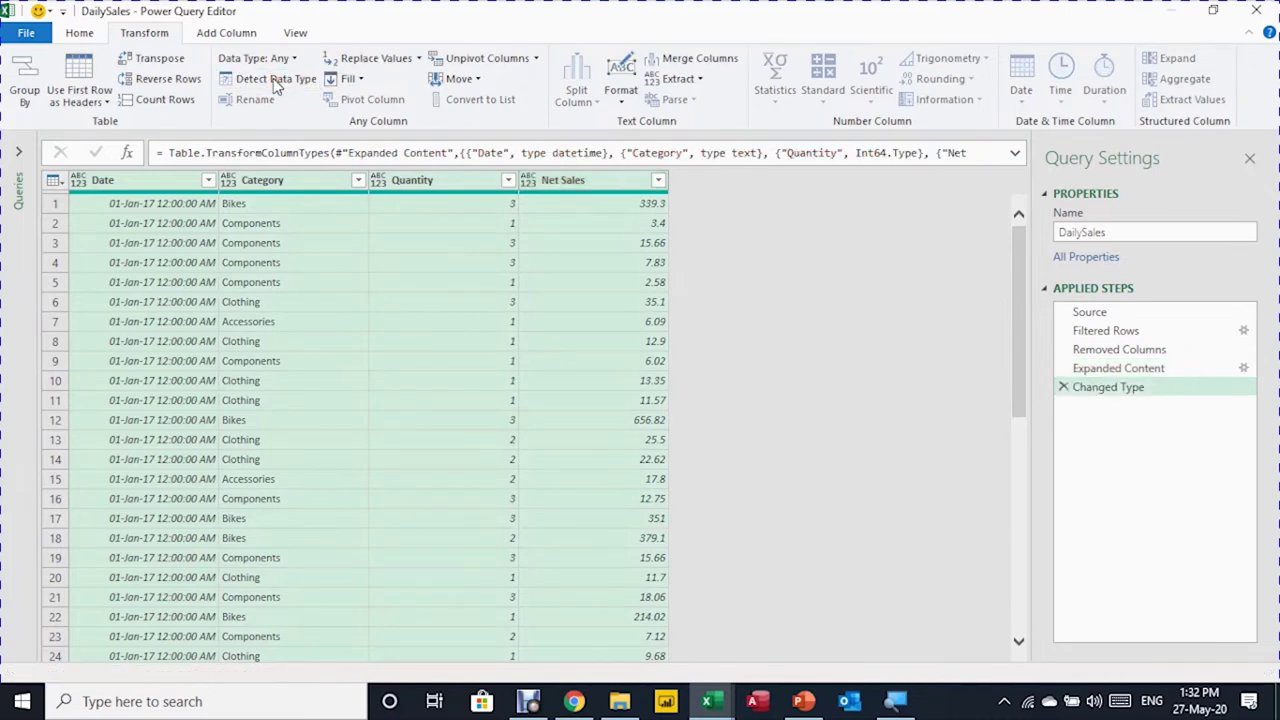
pyautogui.click(78, 183)
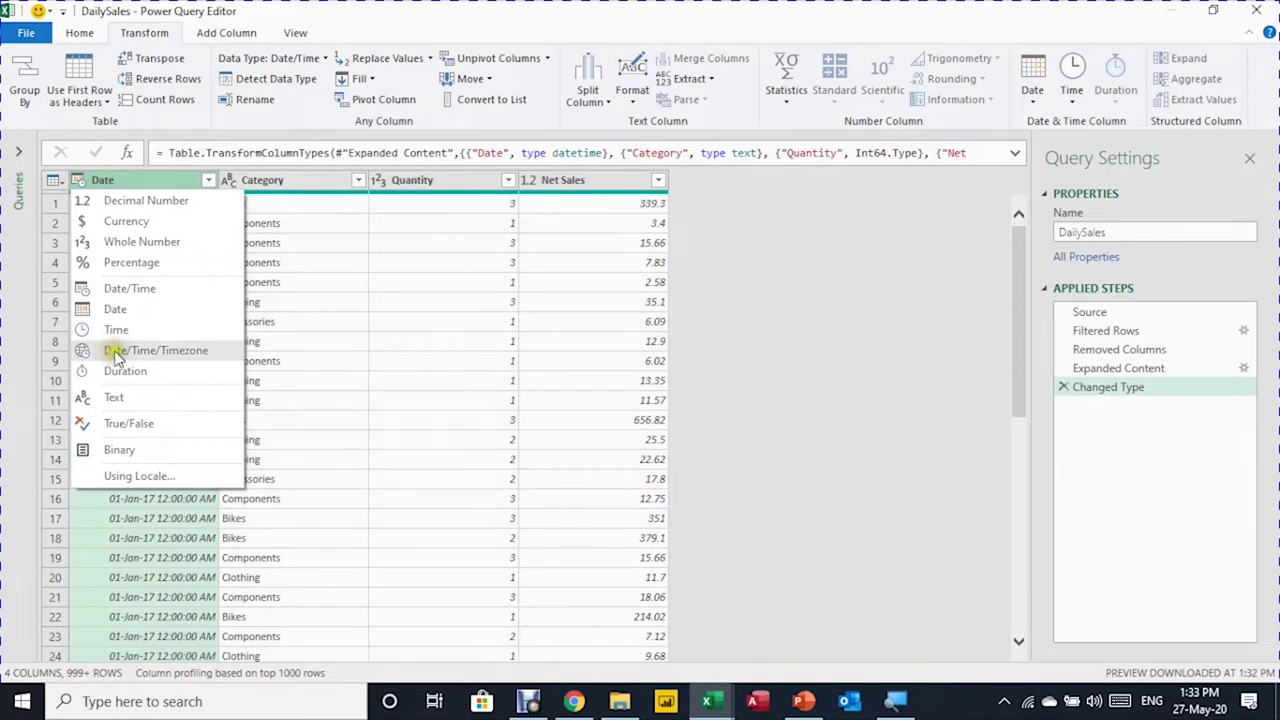
pyautogui.click(118, 310)
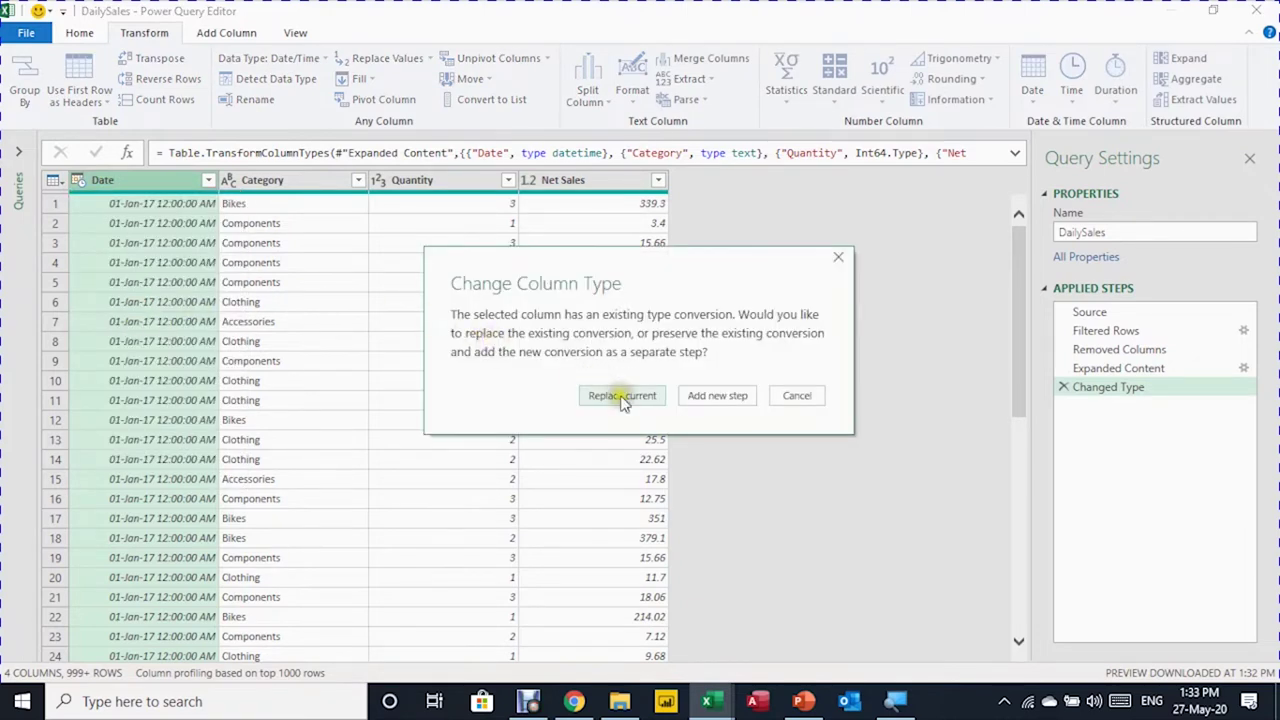
pyautogui.click(620, 396)
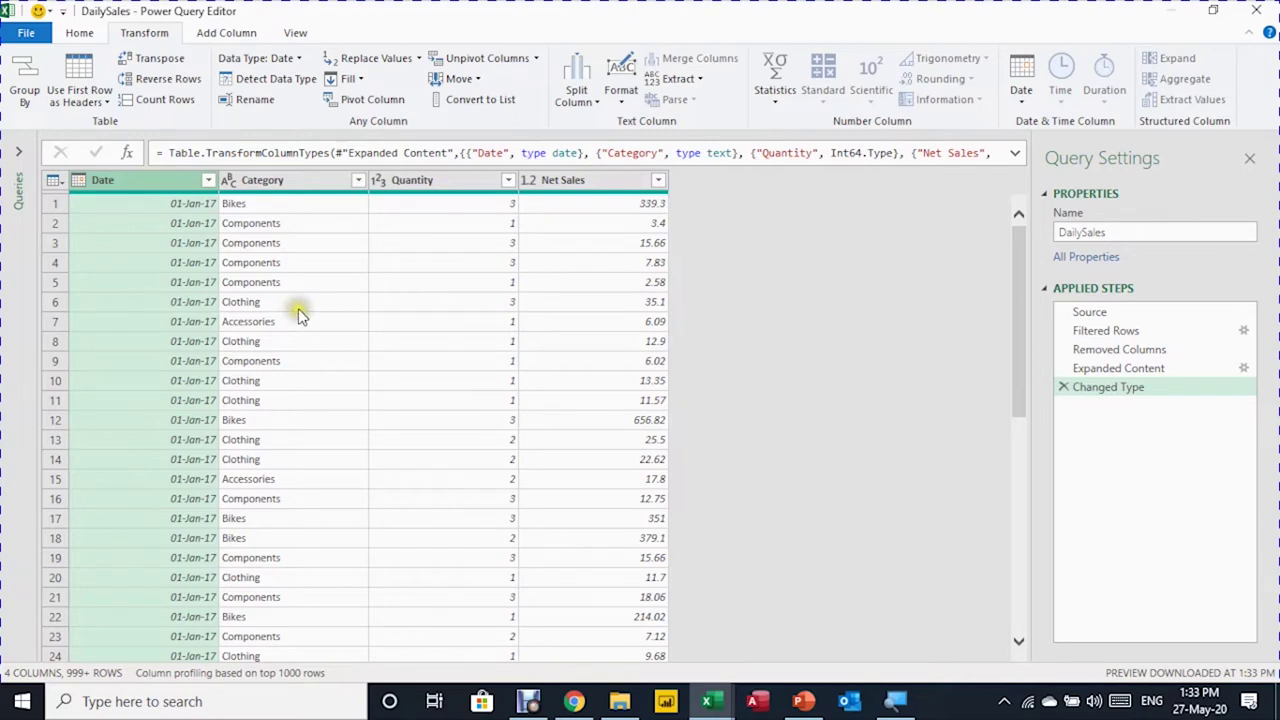
pyautogui.scroll(-3, 300, 330)
pyautogui.scroll(-2, 320, 334)
pyautogui.scroll(1, 145, 118)
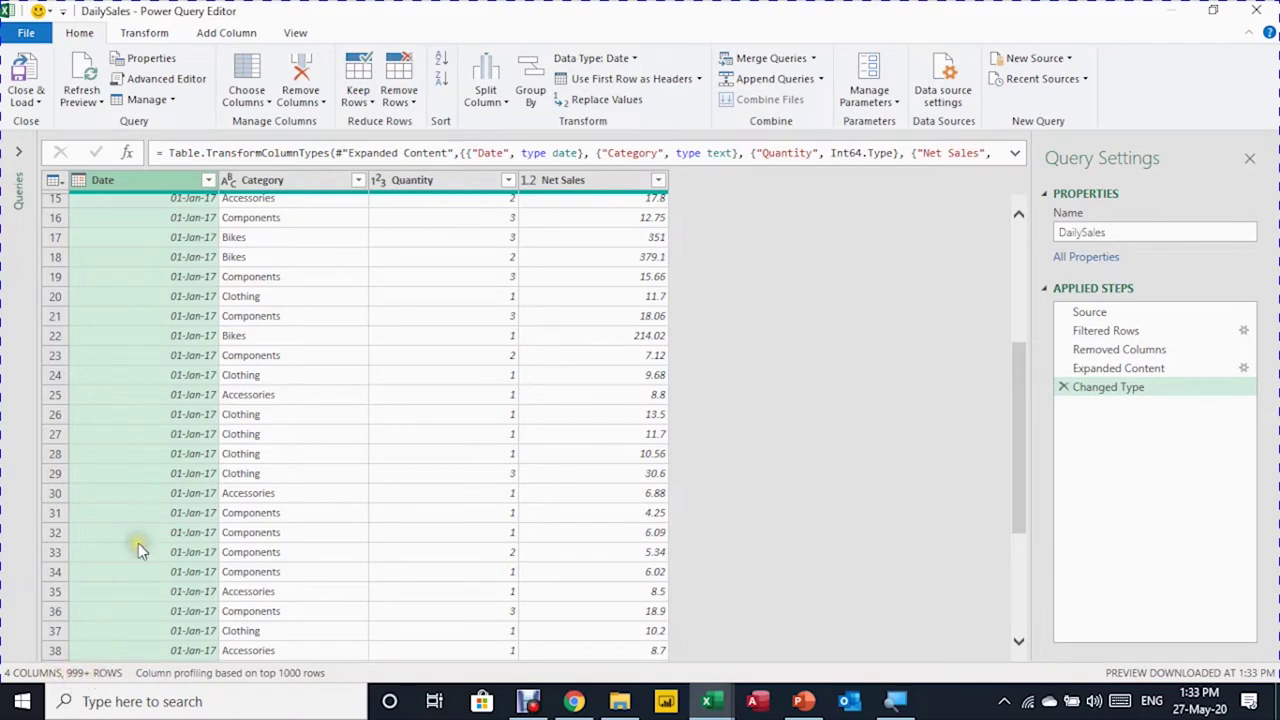
# Load the DailySales query as a table on a new worksheet using Close & Load To
pyautogui.click(26, 100)
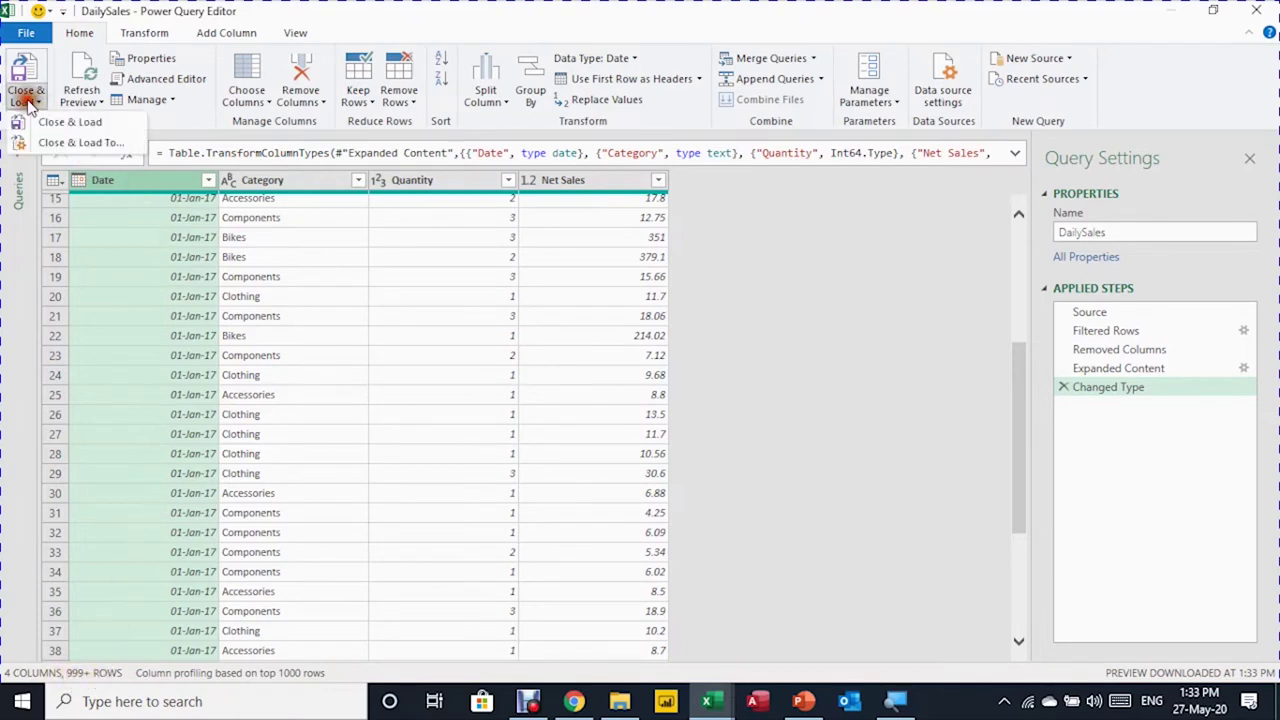
pyautogui.click(45, 123)
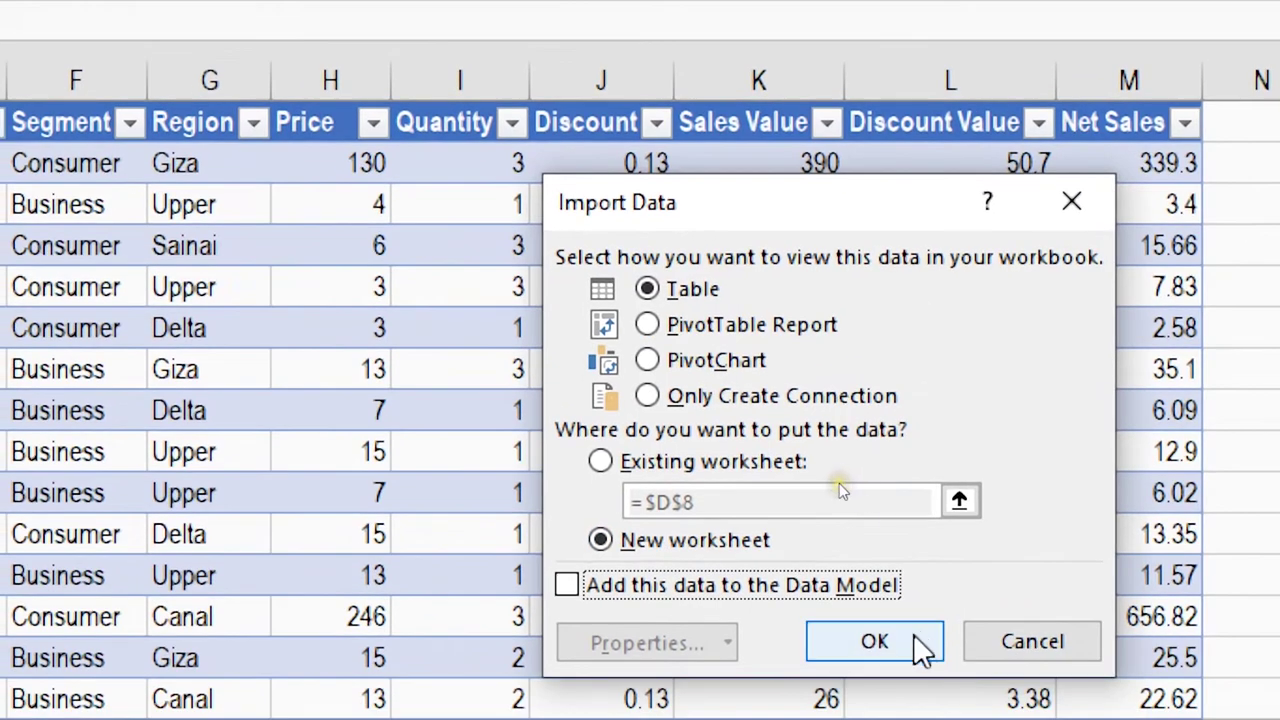
pyautogui.click(910, 680)
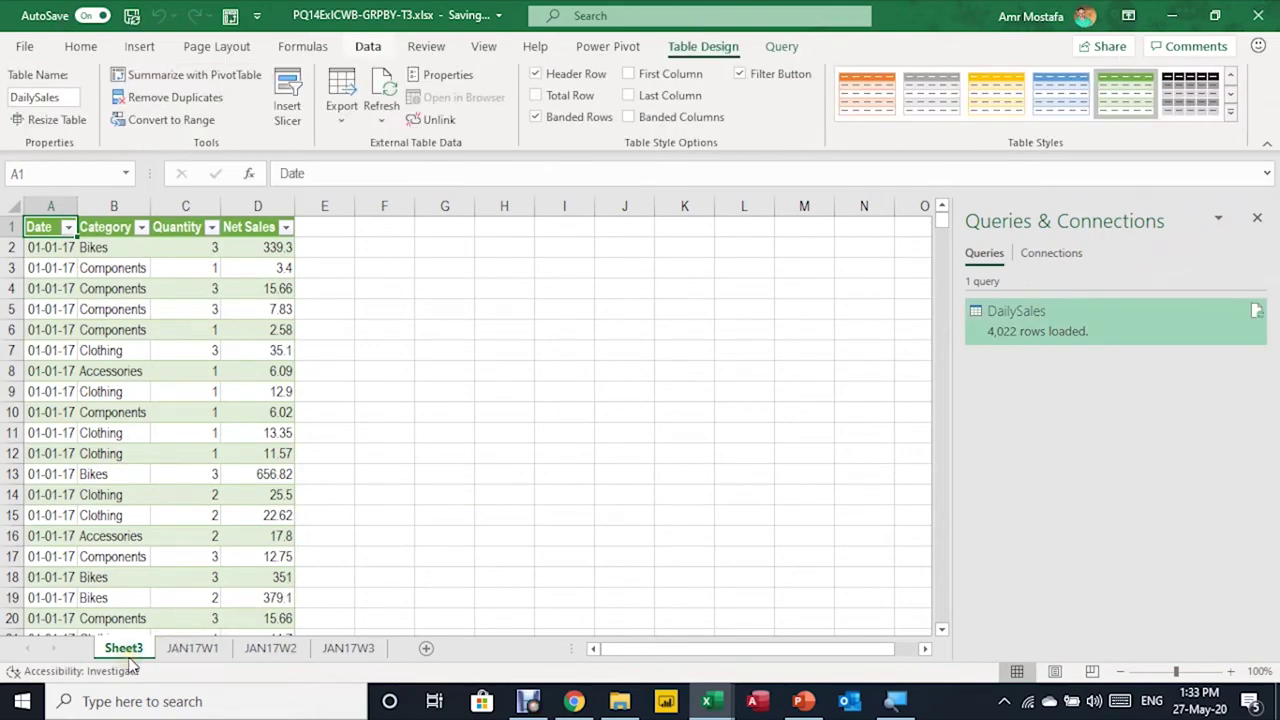
pyautogui.moveTo(1030, 320)
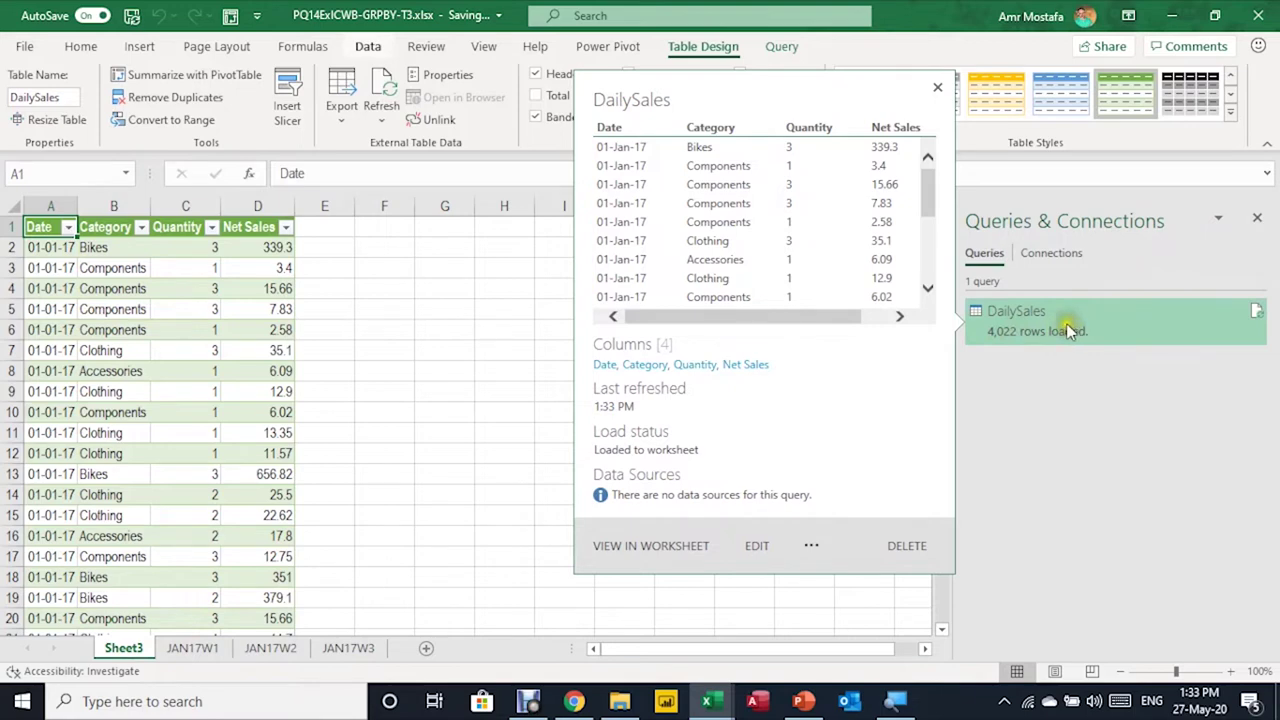
# Rename the Sheet3 tab to DailySales by pasting the table's name
pyautogui.click(203, 348)
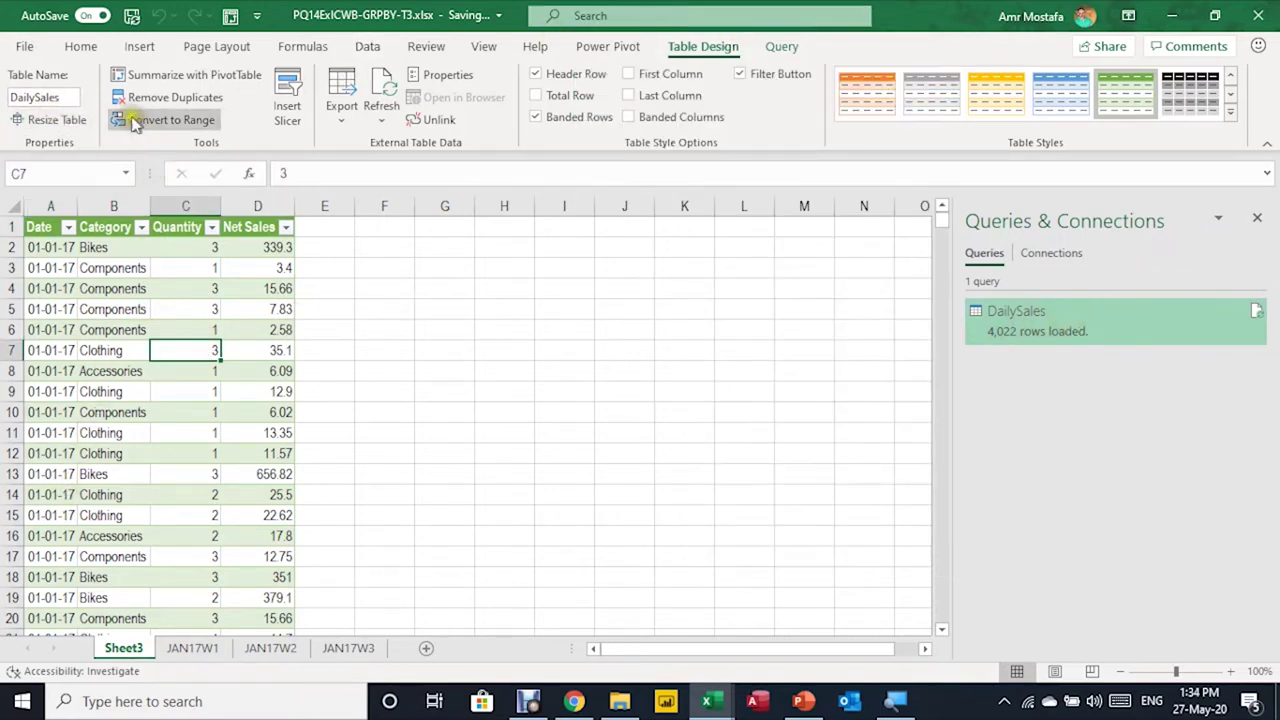
pyautogui.click(60, 97)
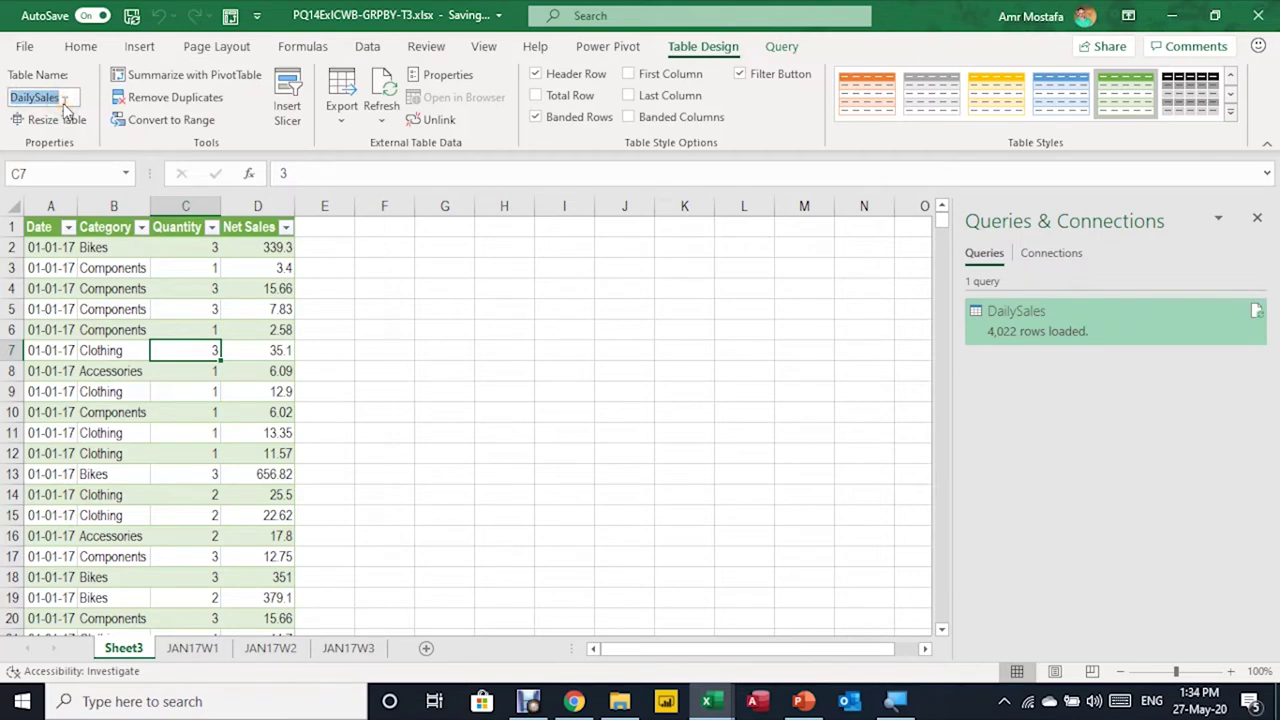
pyautogui.press('Return')
pyautogui.click(120, 648)
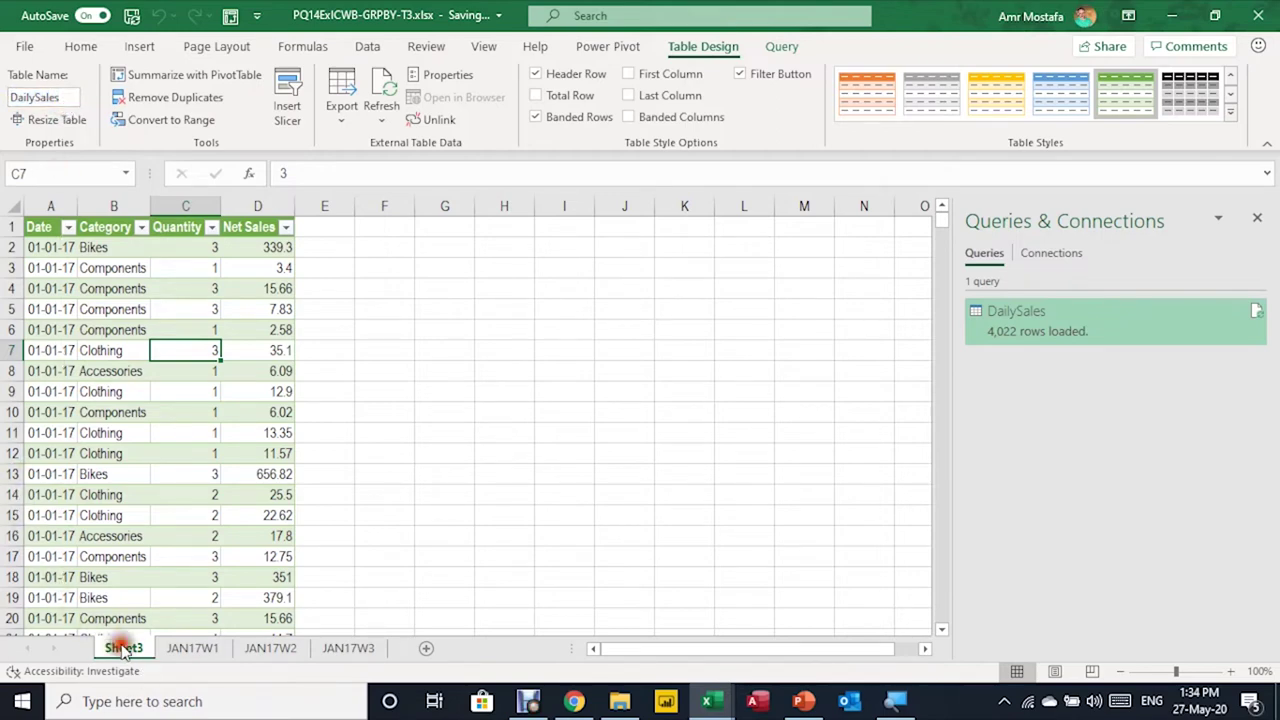
pyautogui.doubleClick(120, 648)
pyautogui.write('DailySales')
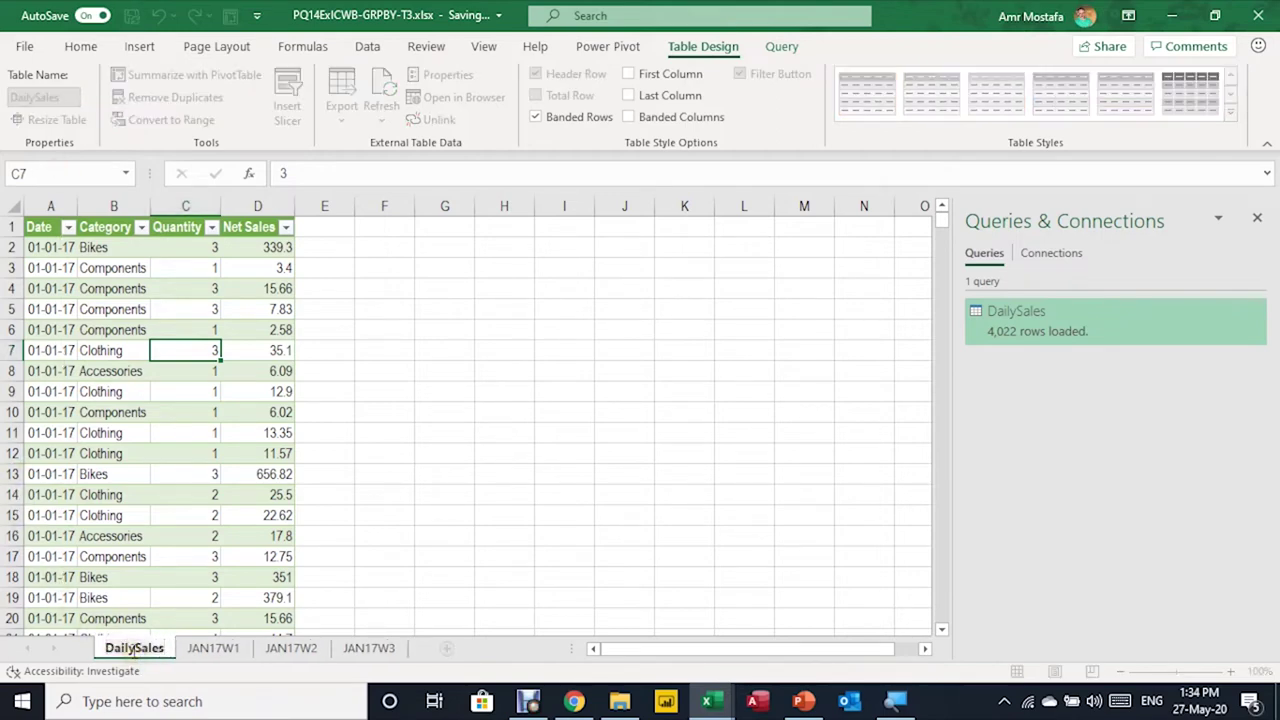
pyautogui.press('Return')
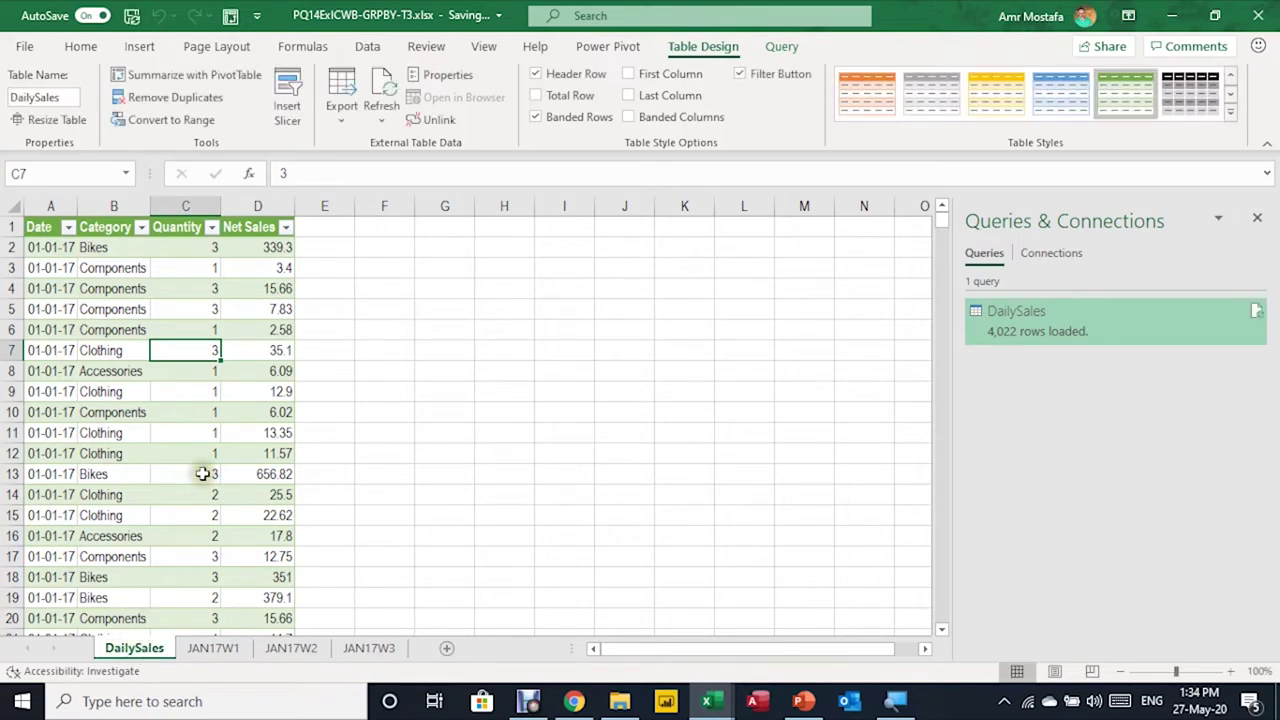
# Reopen the DailySales query for editing from the Queries & Connections pane
pyautogui.click(189, 391)
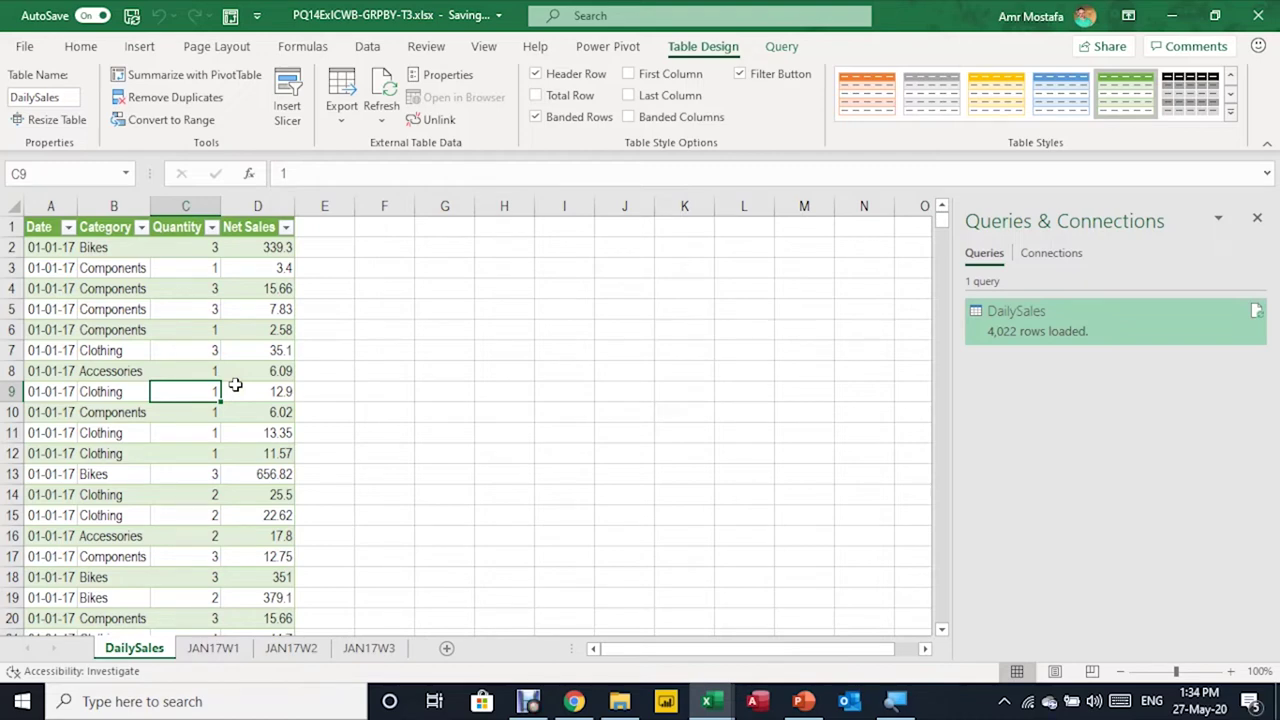
pyautogui.click(1062, 318)
pyautogui.doubleClick(1074, 318)
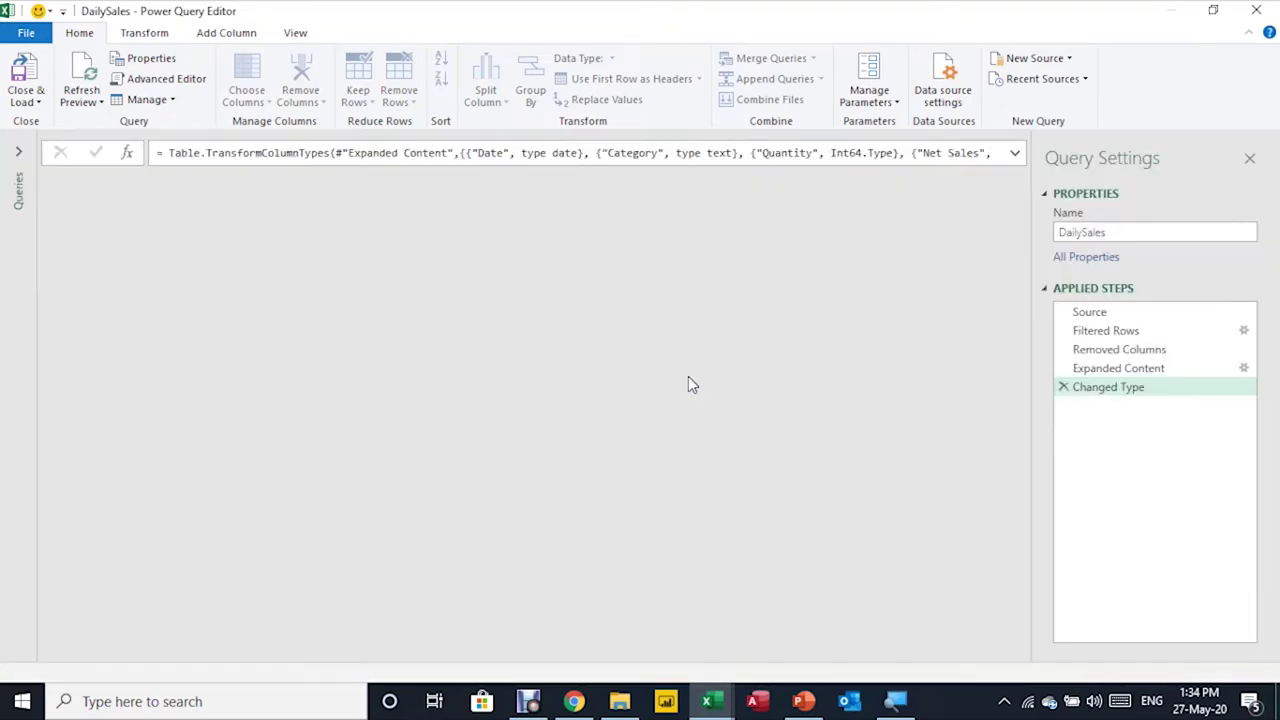
# Refresh the Source preview, confirm Filtered Rows excludes the DailySales table, then close the editor
pyautogui.click(1089, 312)
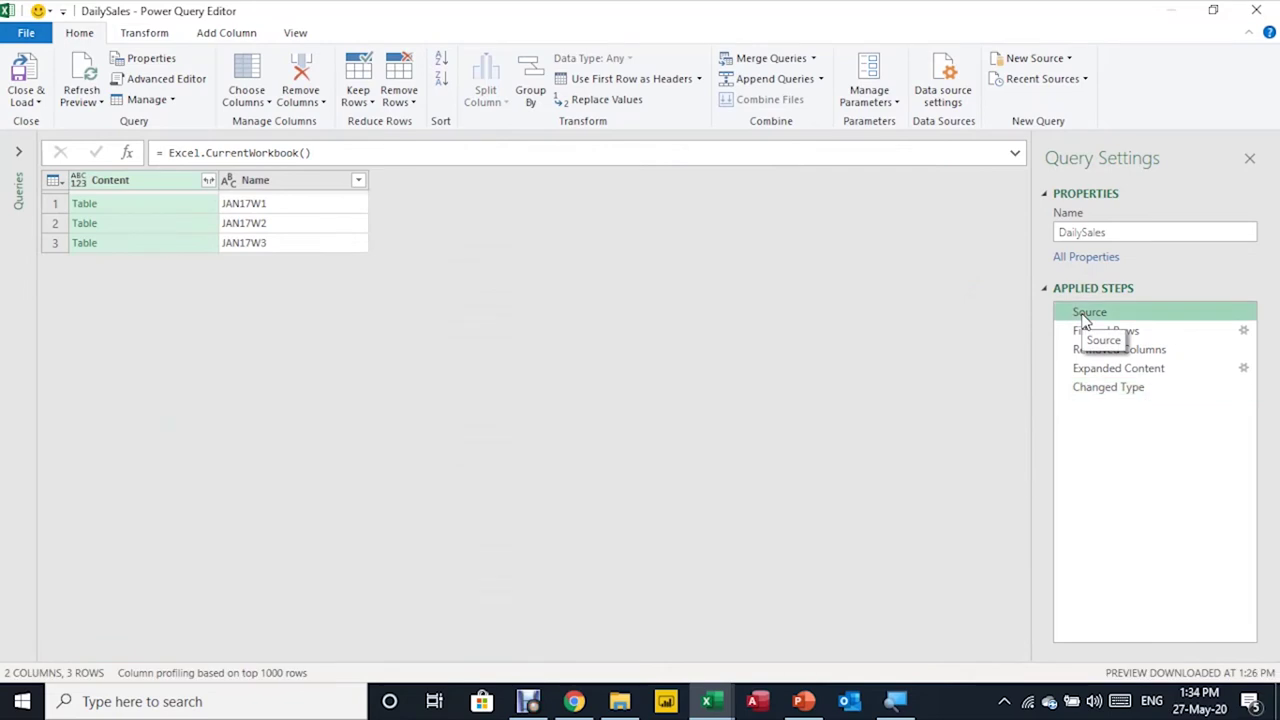
pyautogui.click(84, 80)
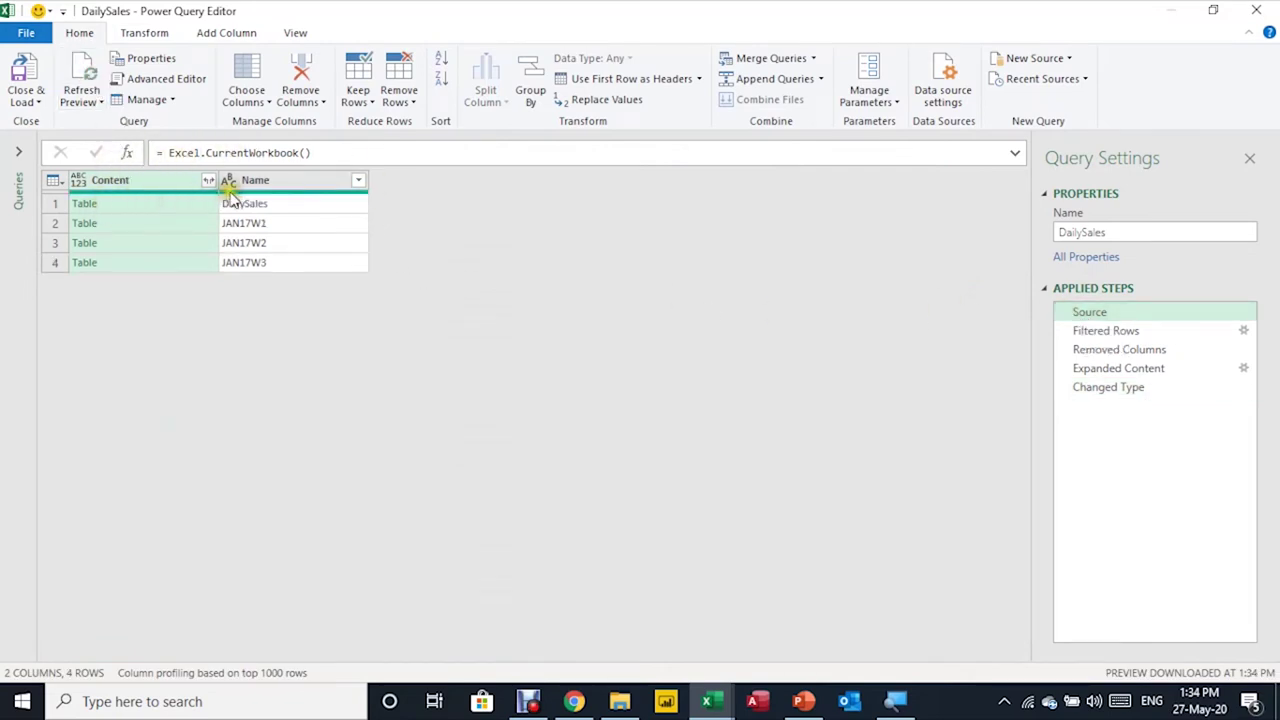
pyautogui.click(186, 207)
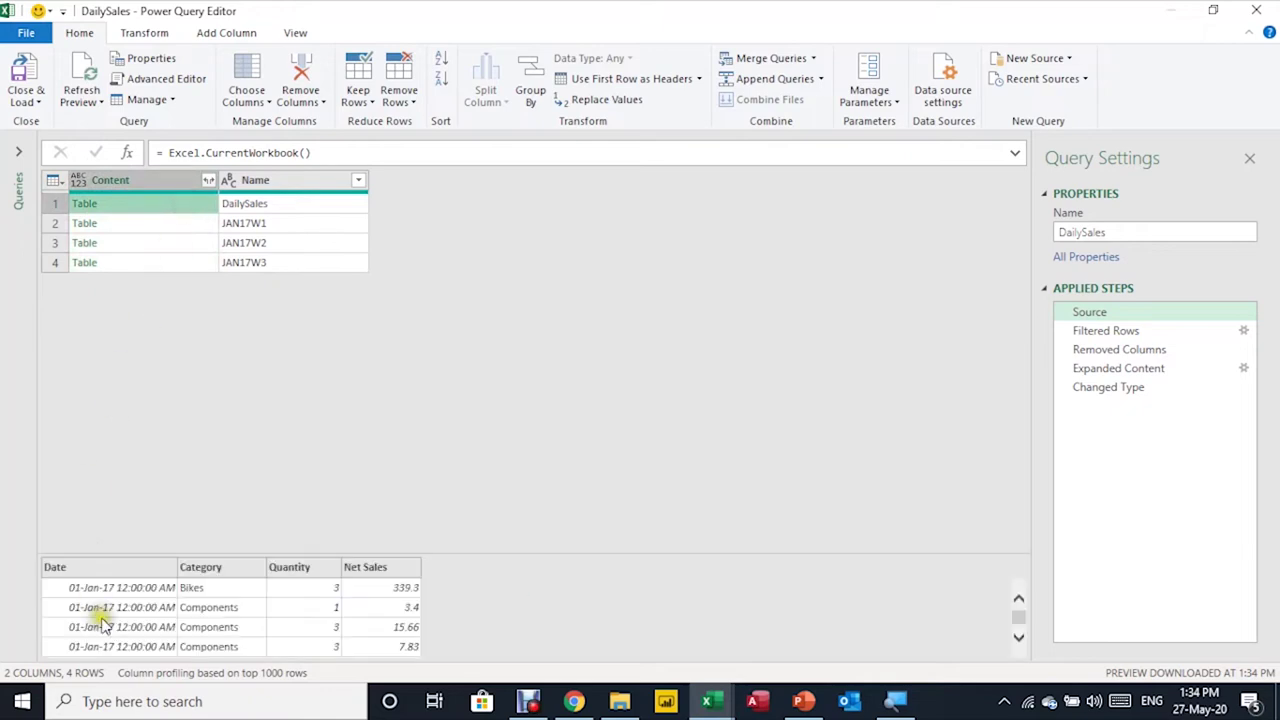
pyautogui.click(1105, 331)
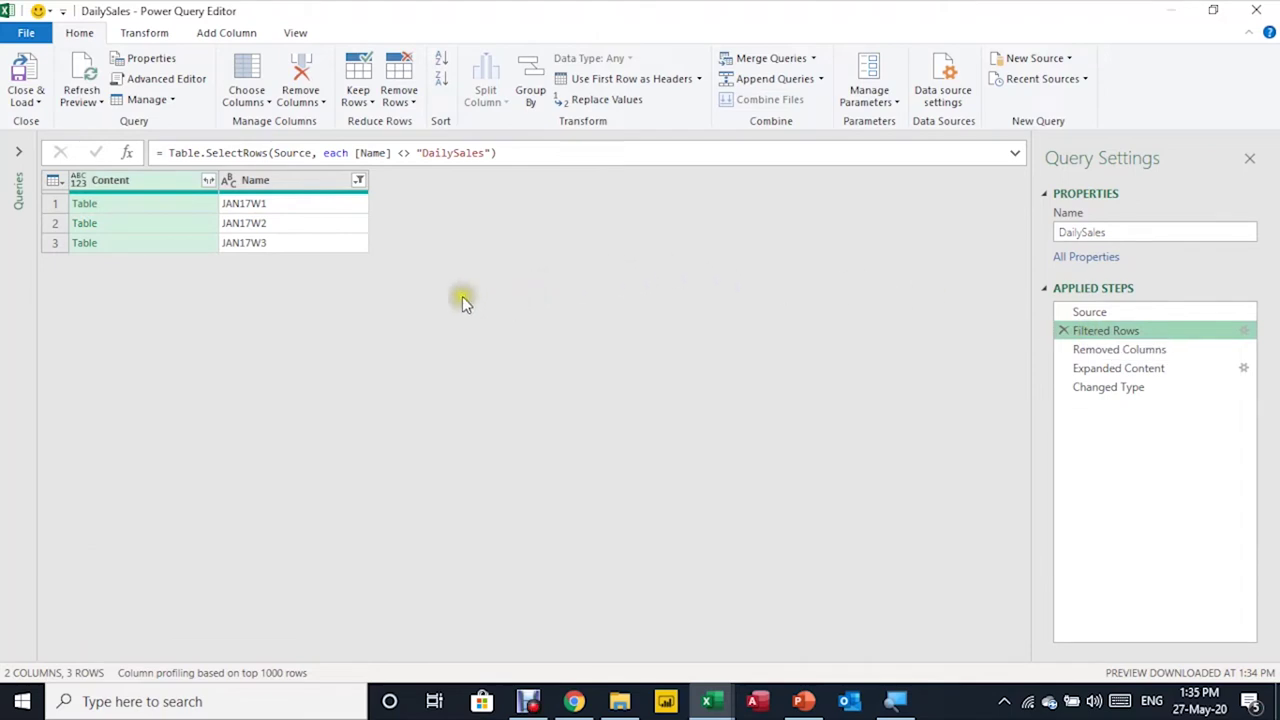
pyautogui.click(350, 311)
pyautogui.click(308, 294)
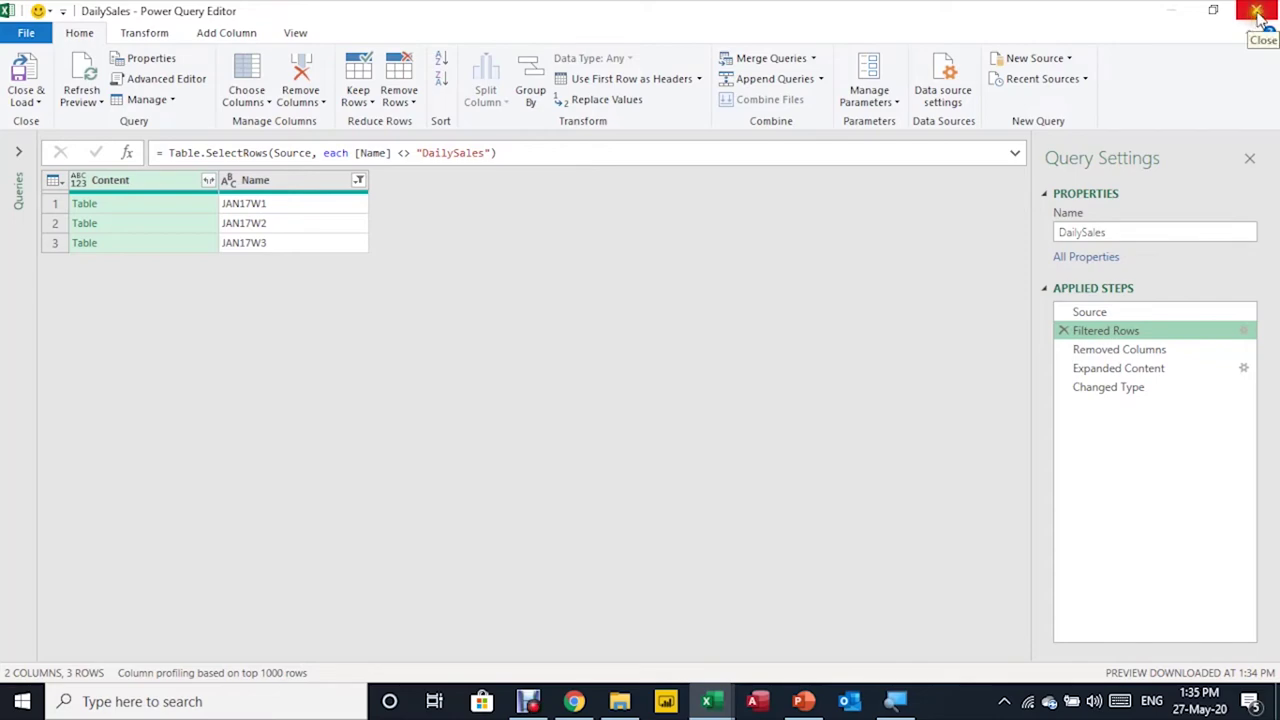
pyautogui.click(1258, 12)
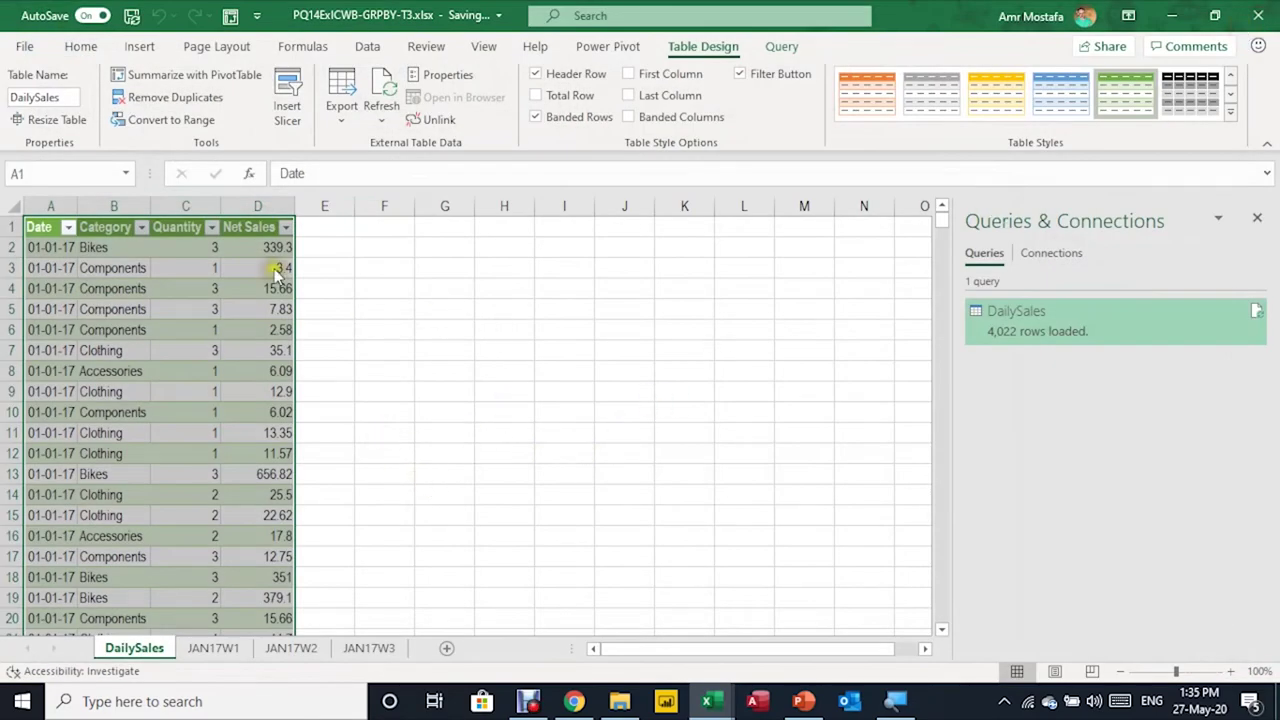
# Select cell C8 in the table and reopen the DailySales query in Power Query Editor
pyautogui.click(201, 372)
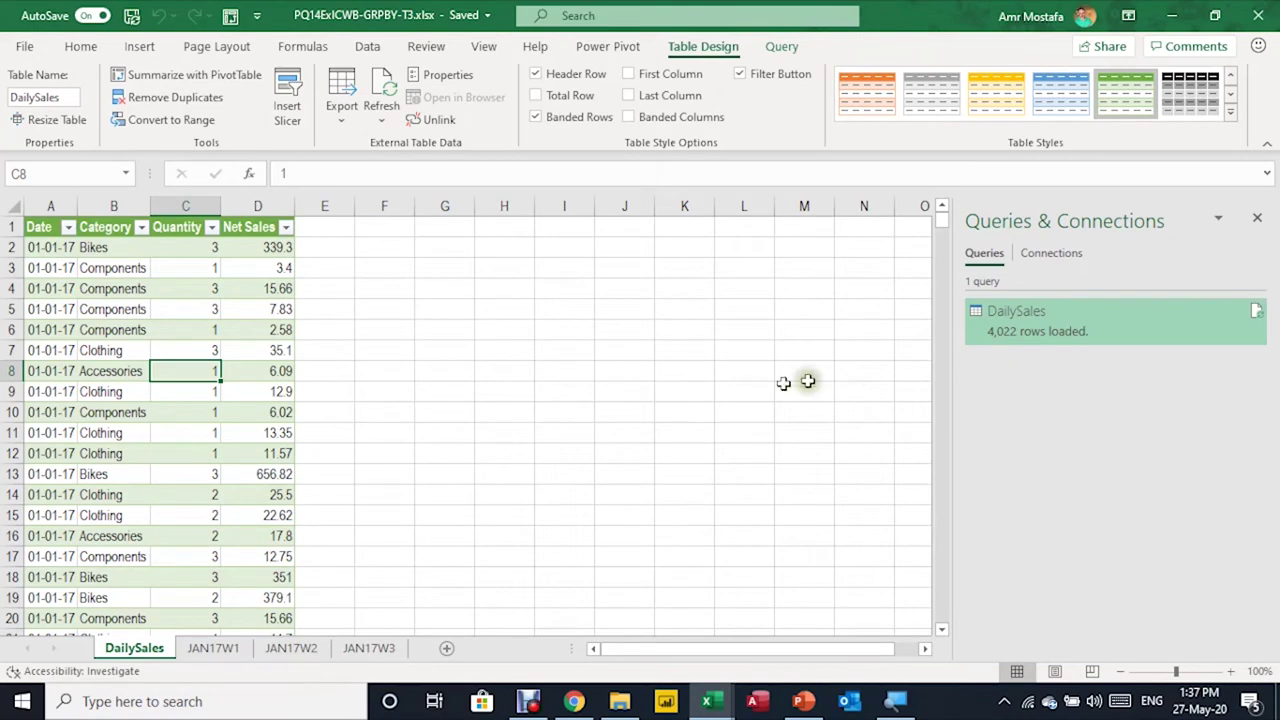
pyautogui.click(1089, 335)
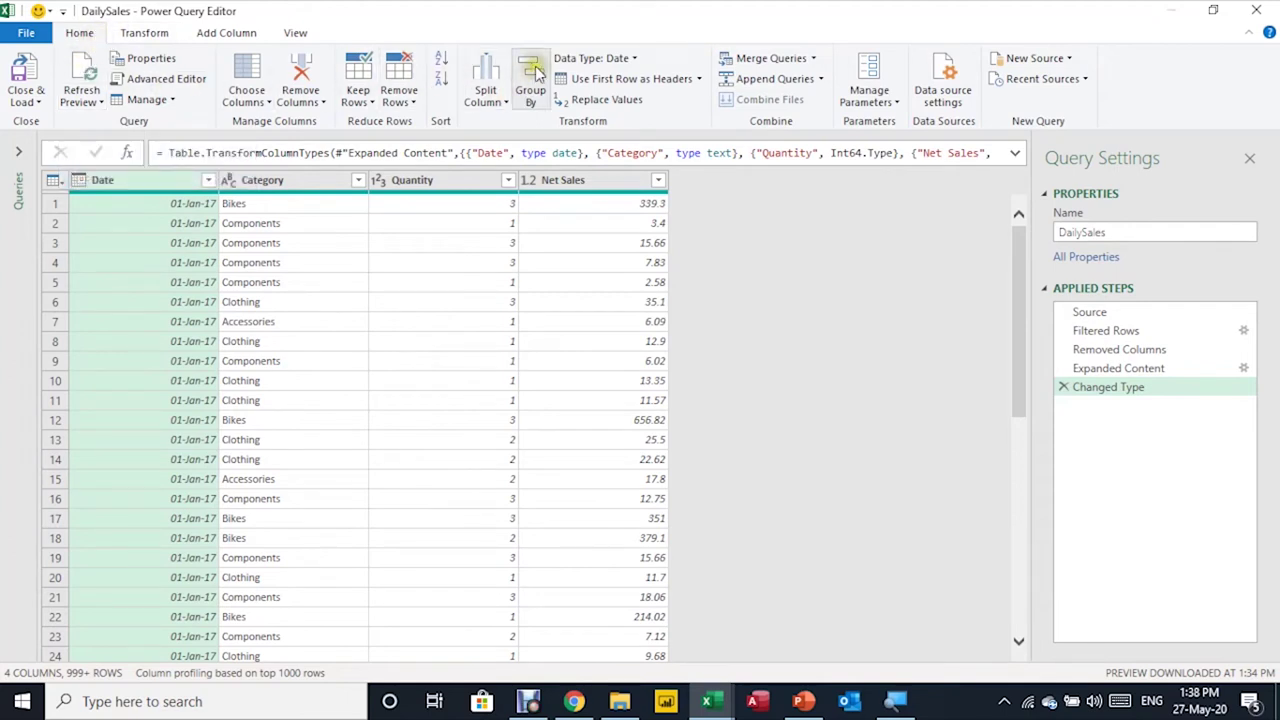
pyautogui.click(160, 33)
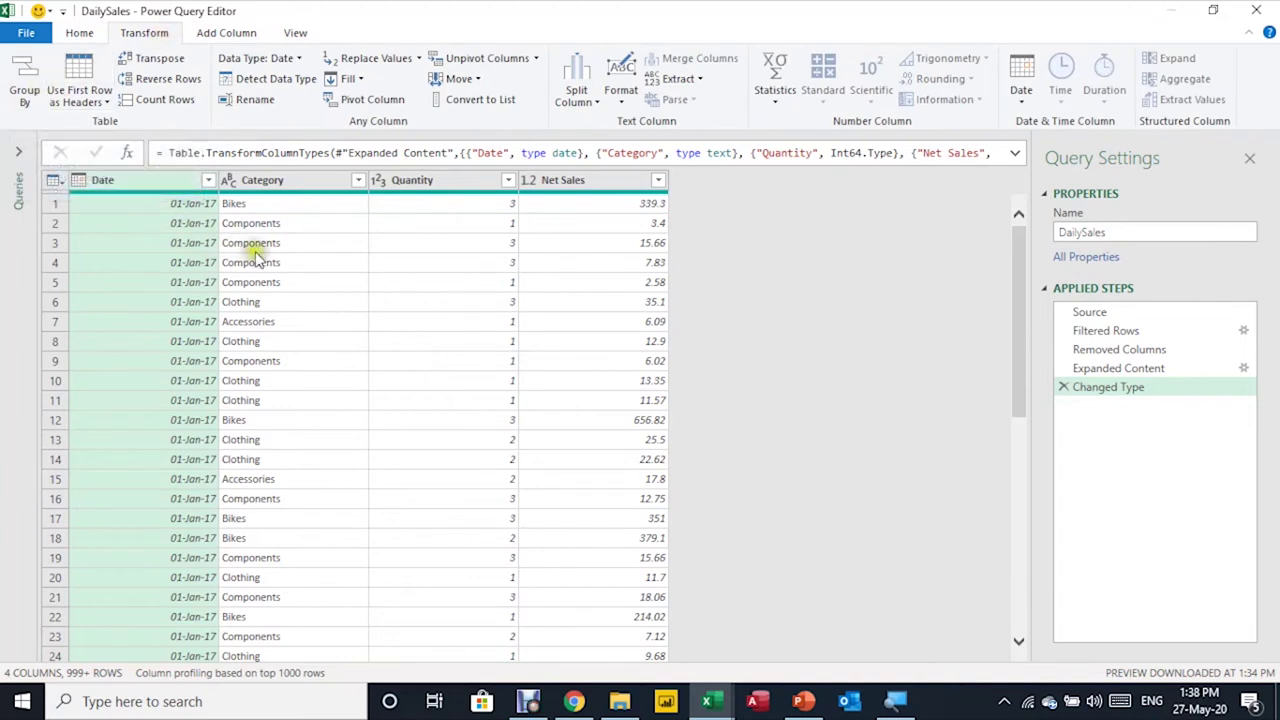
pyautogui.click(304, 274)
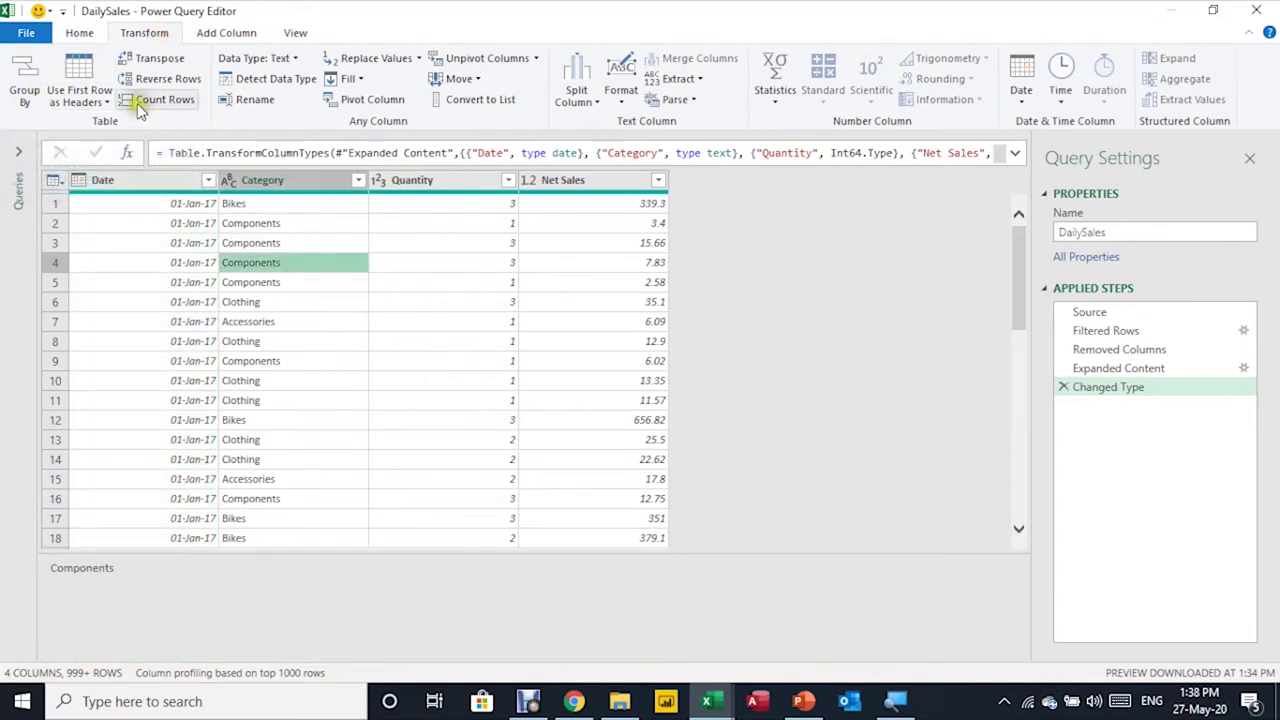
pyautogui.click(40, 86)
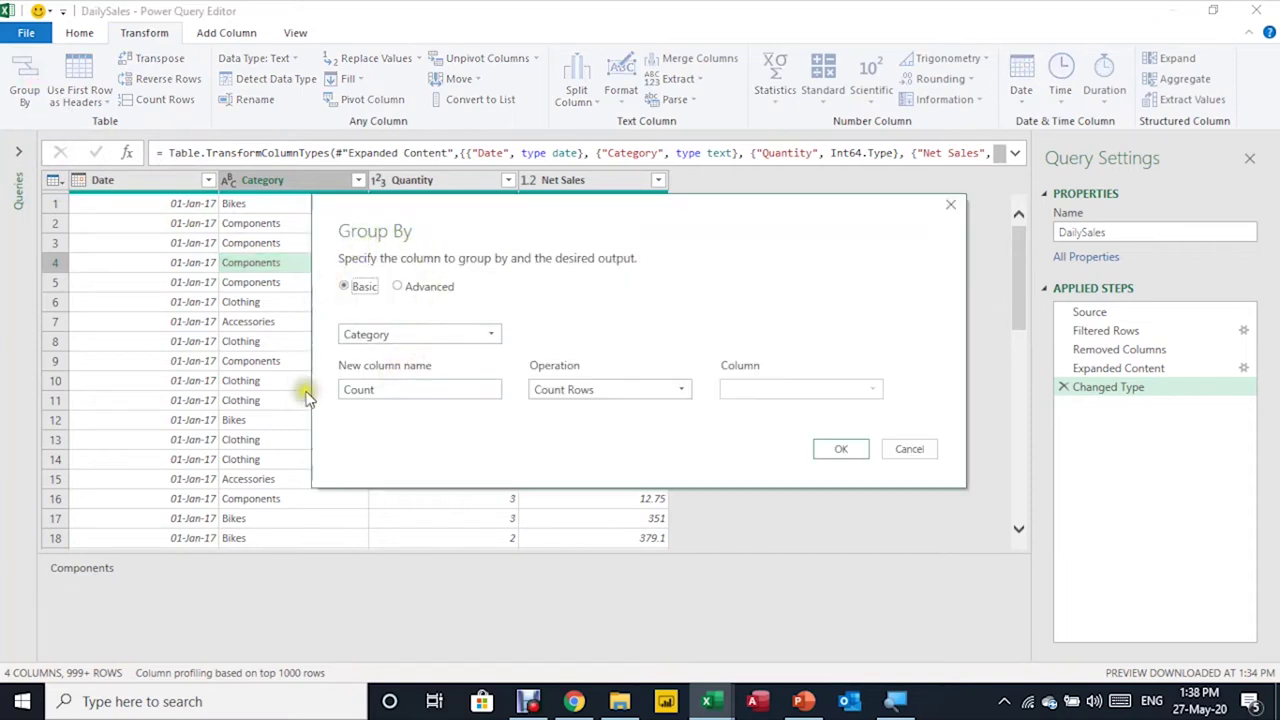
pyautogui.click(465, 341)
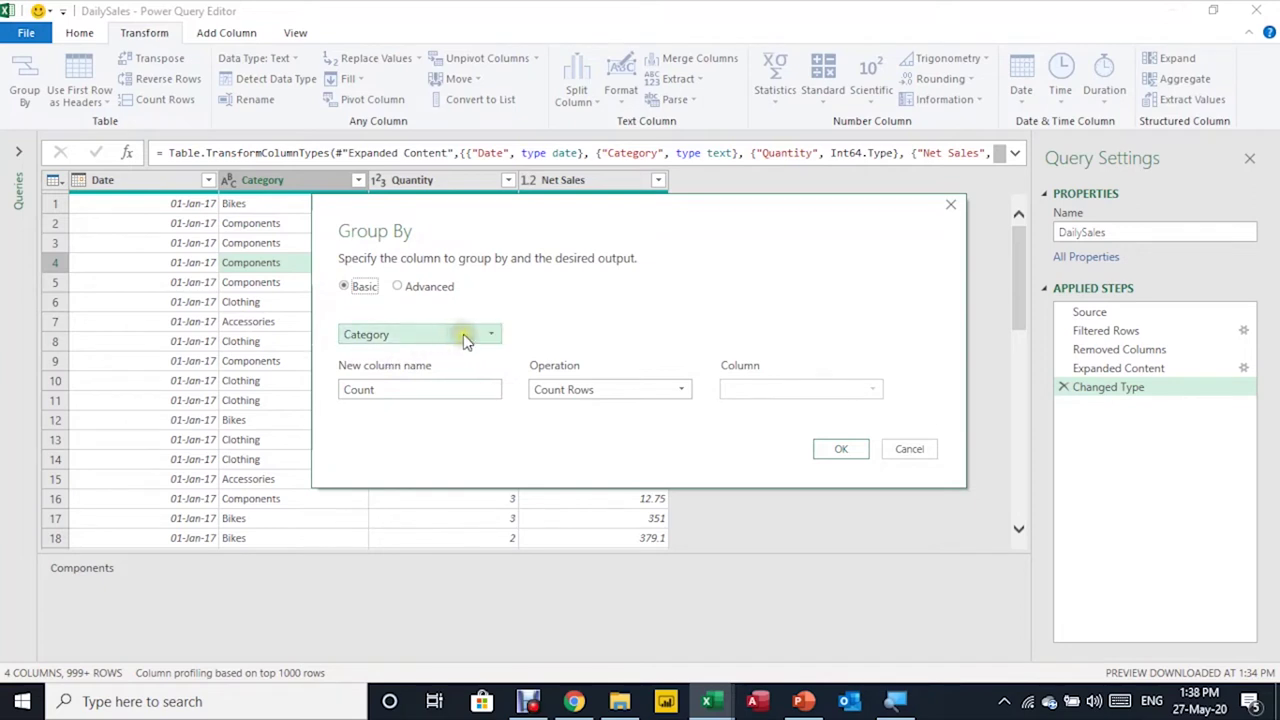
pyautogui.click(403, 288)
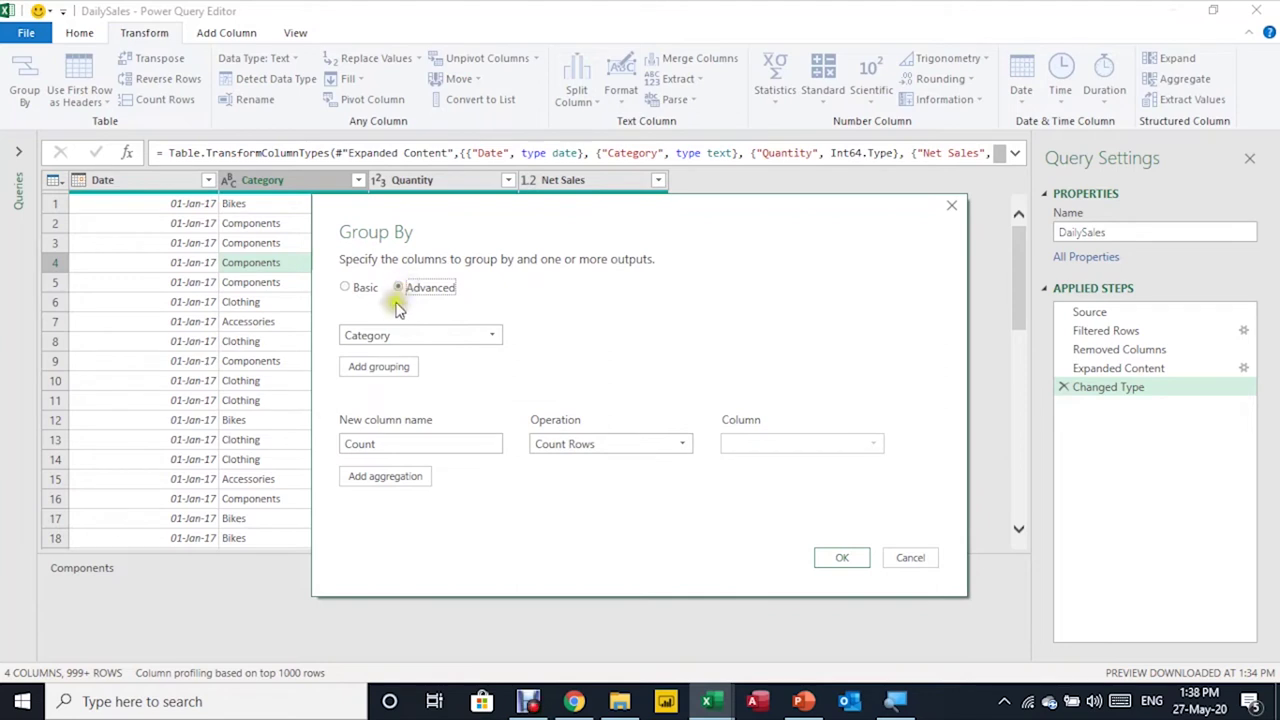
pyautogui.click(399, 370)
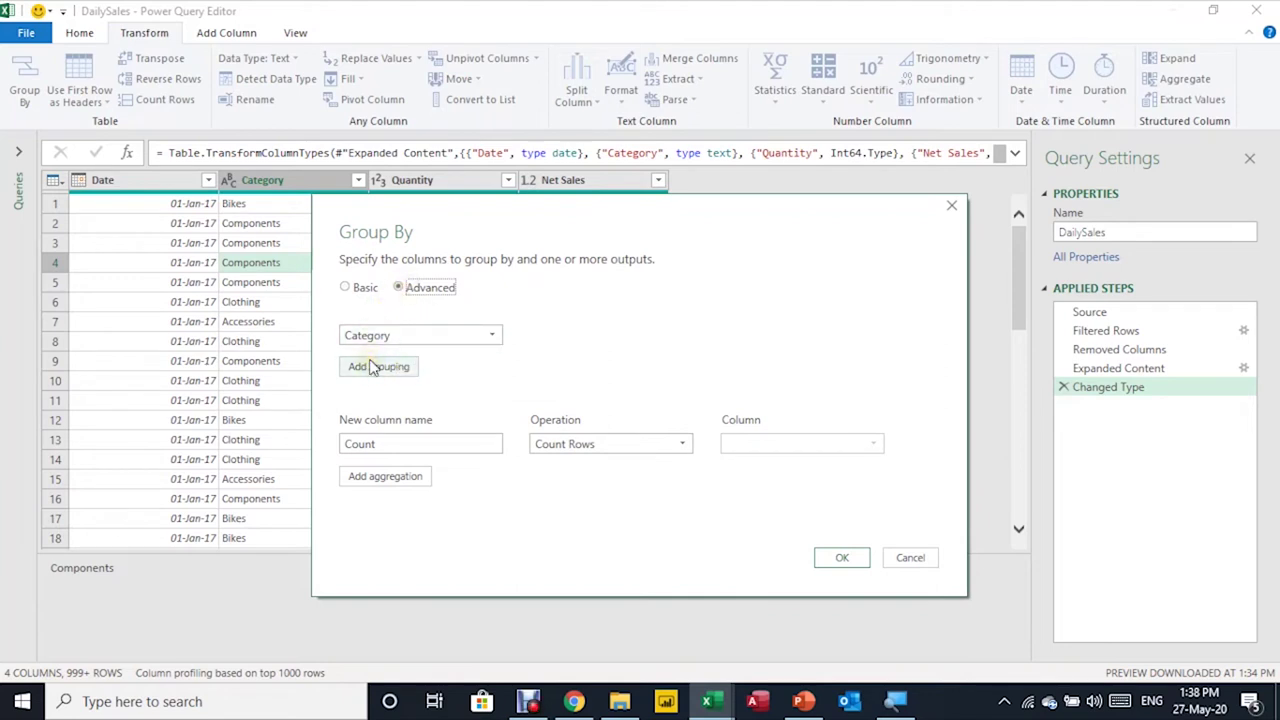
pyautogui.click(358, 287)
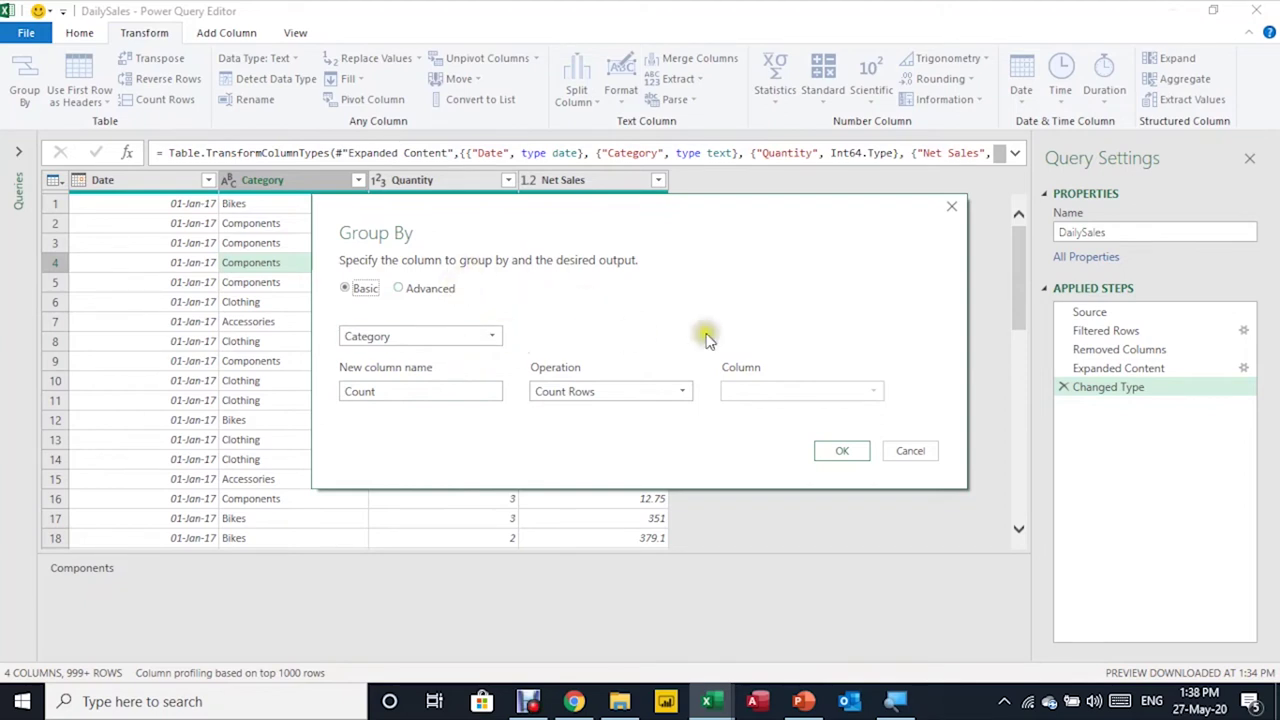
pyautogui.click(907, 452)
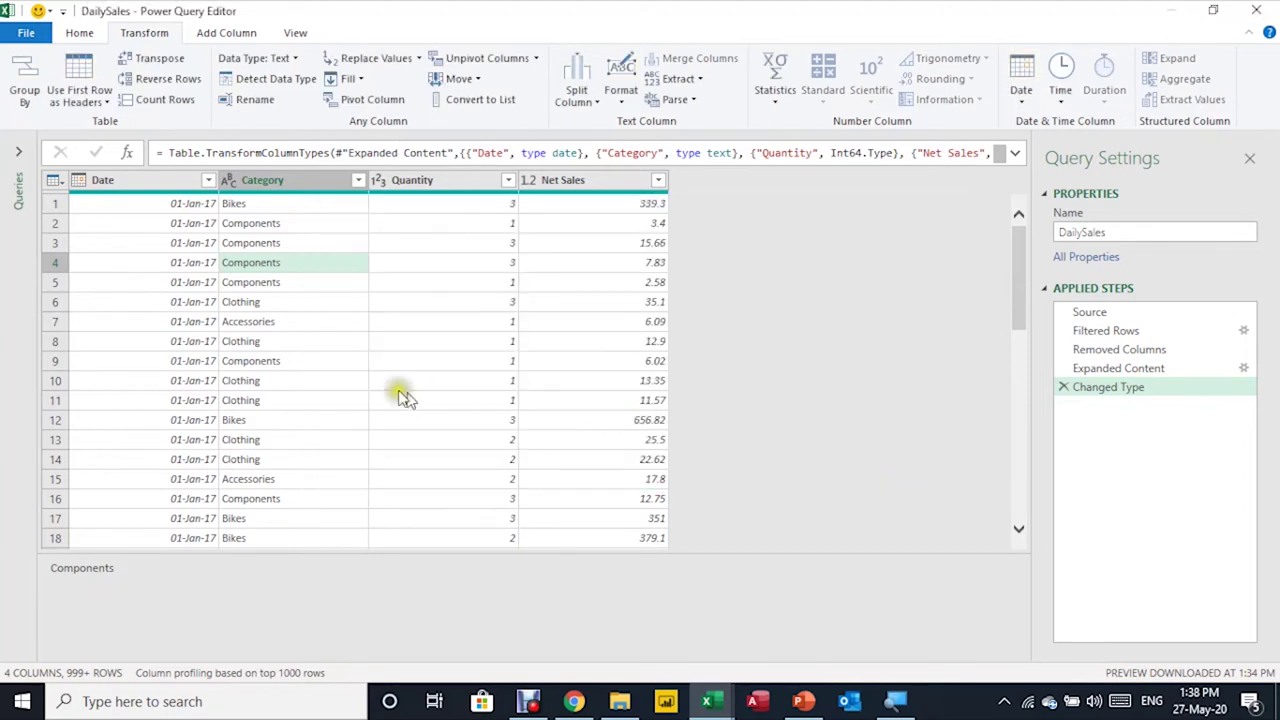
# Set up an advanced Group By on Date and Category and begin renaming the Count column to Quantity
pyautogui.click(165, 188)
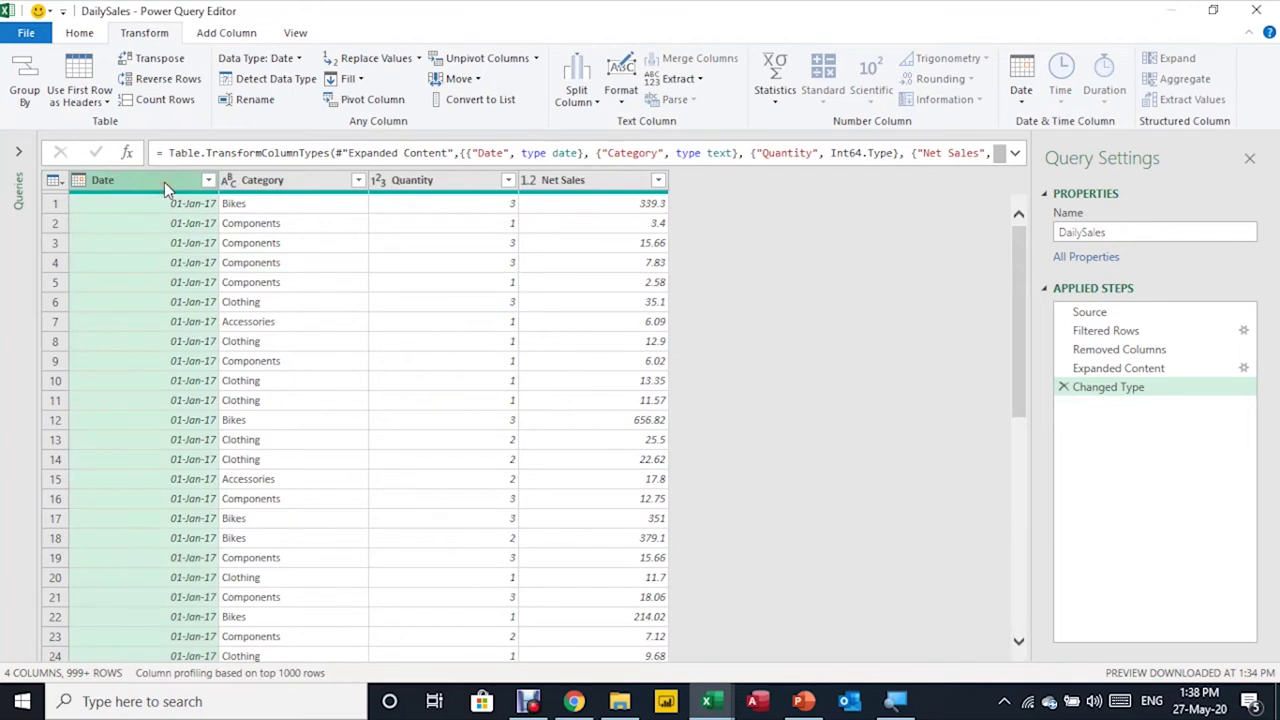
pyautogui.keyDown('ctrl'); pyautogui.click(302, 182); pyautogui.keyUp('ctrl')
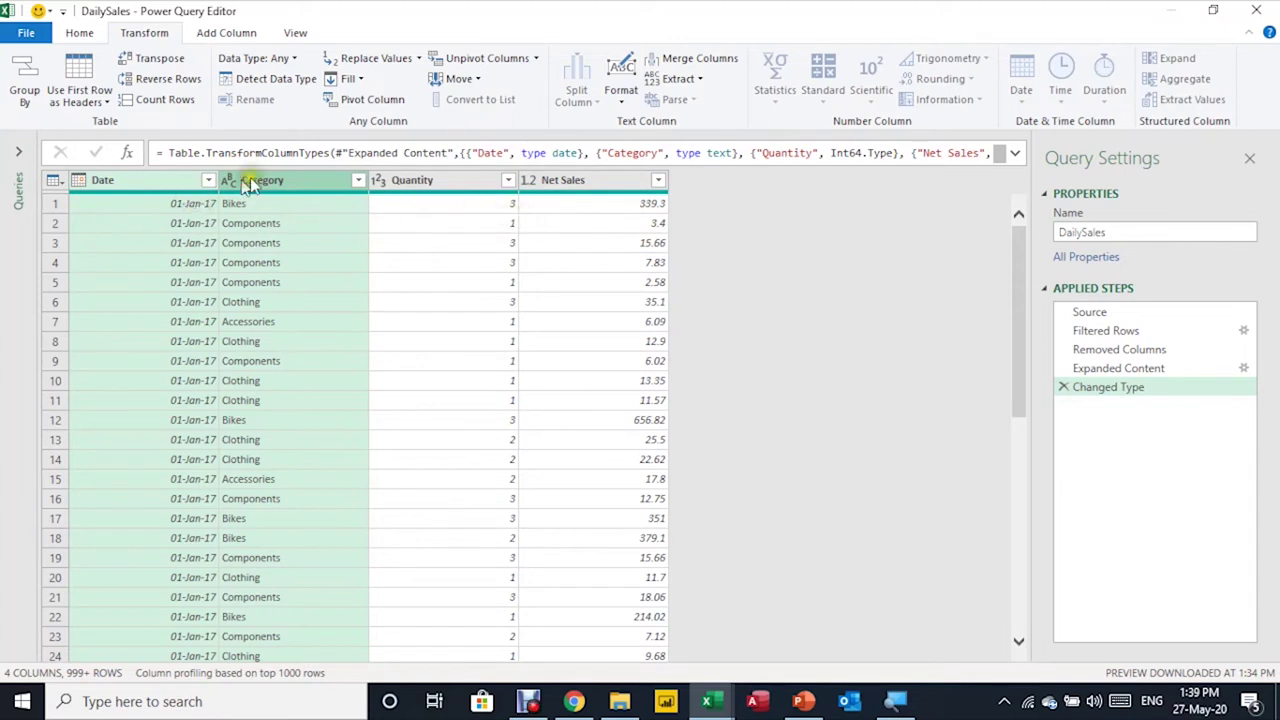
pyautogui.click(28, 76)
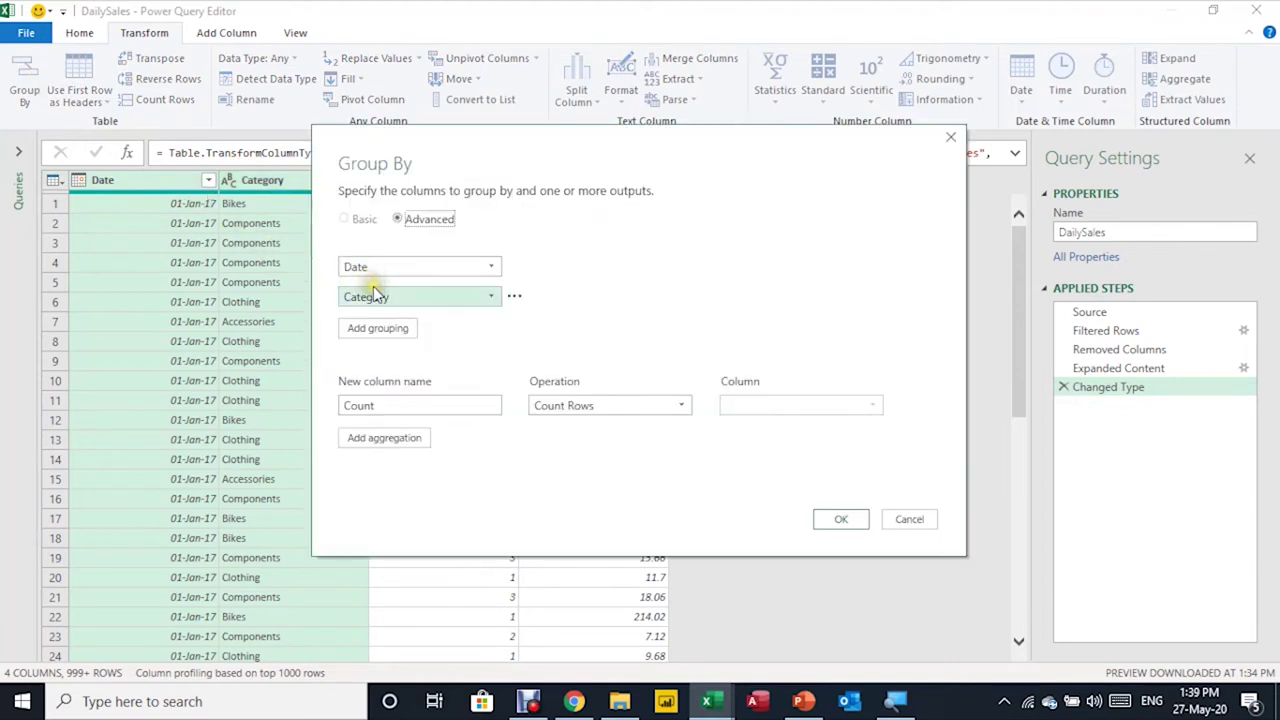
pyautogui.click(369, 336)
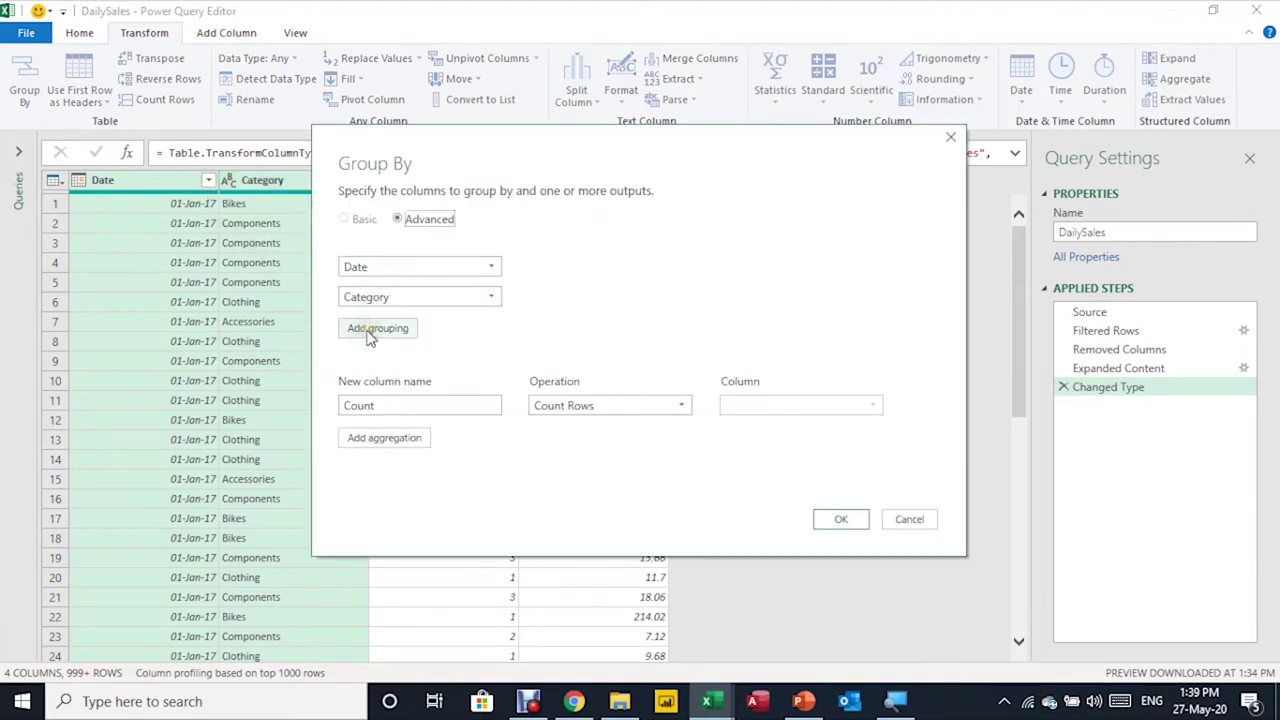
pyautogui.click(514, 266)
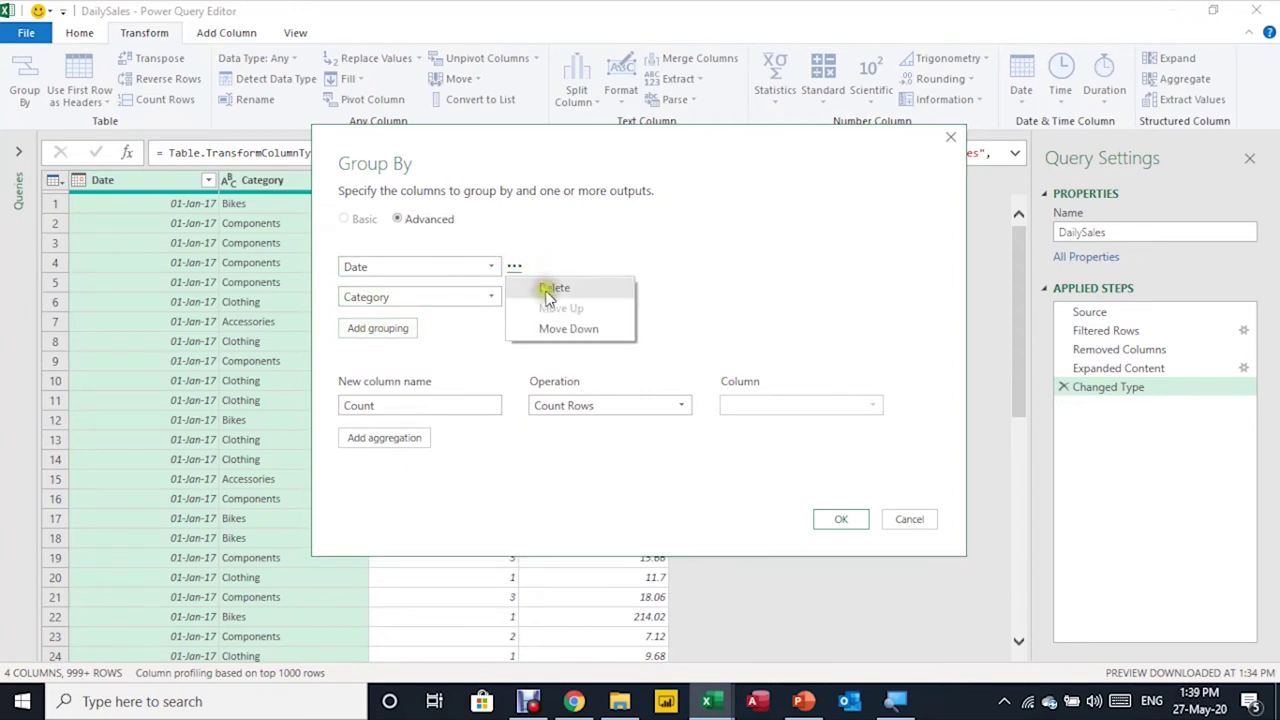
pyautogui.click(679, 241)
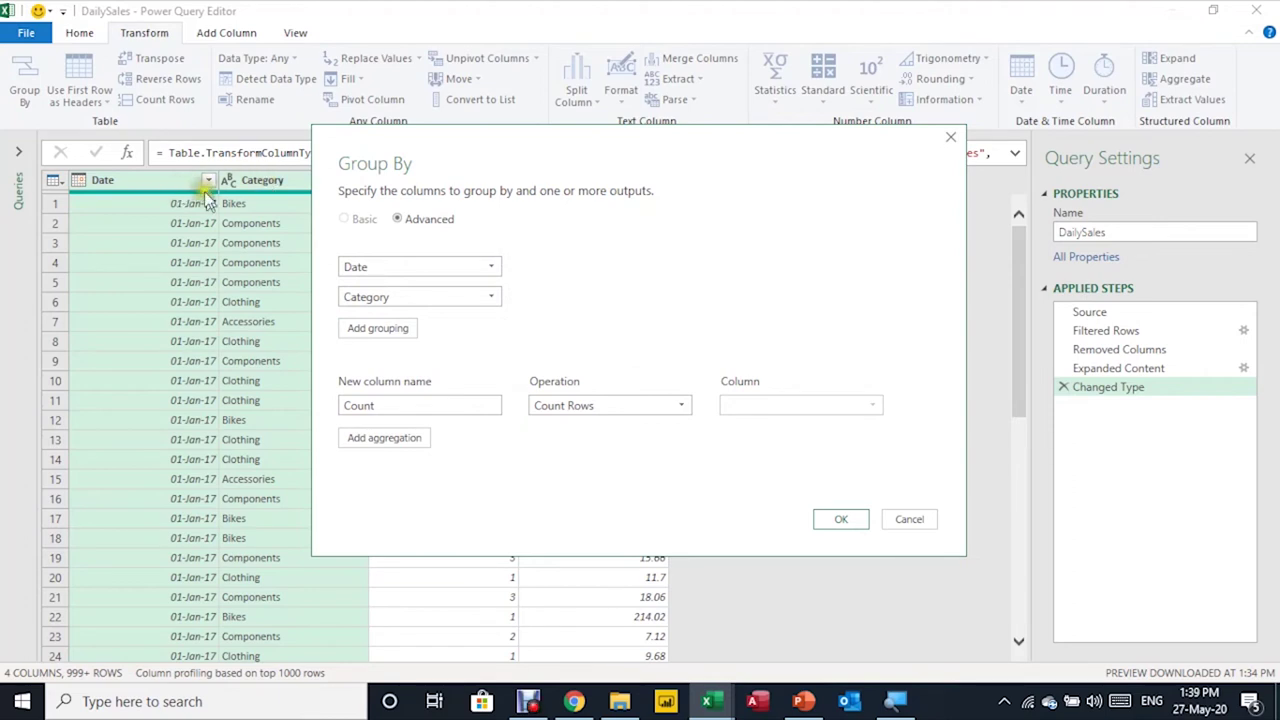
pyautogui.moveTo(419, 297)
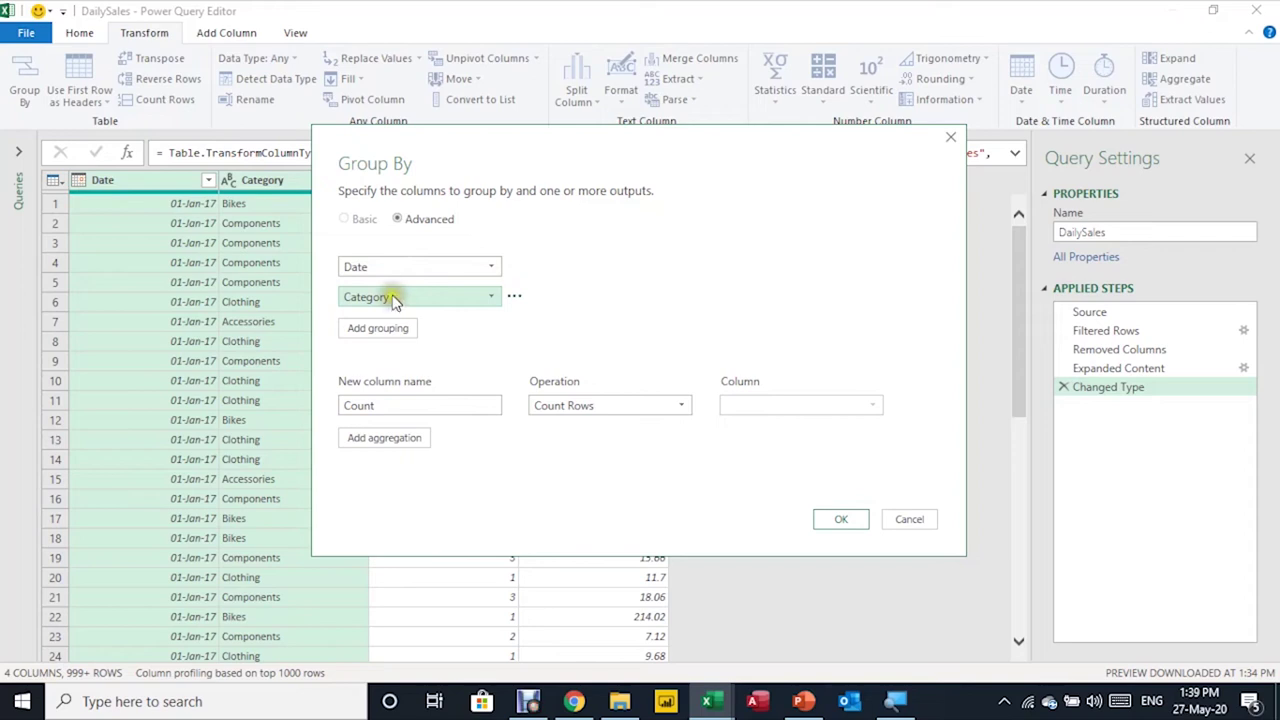
pyautogui.moveTo(479, 145); pyautogui.dragTo(380, 272)
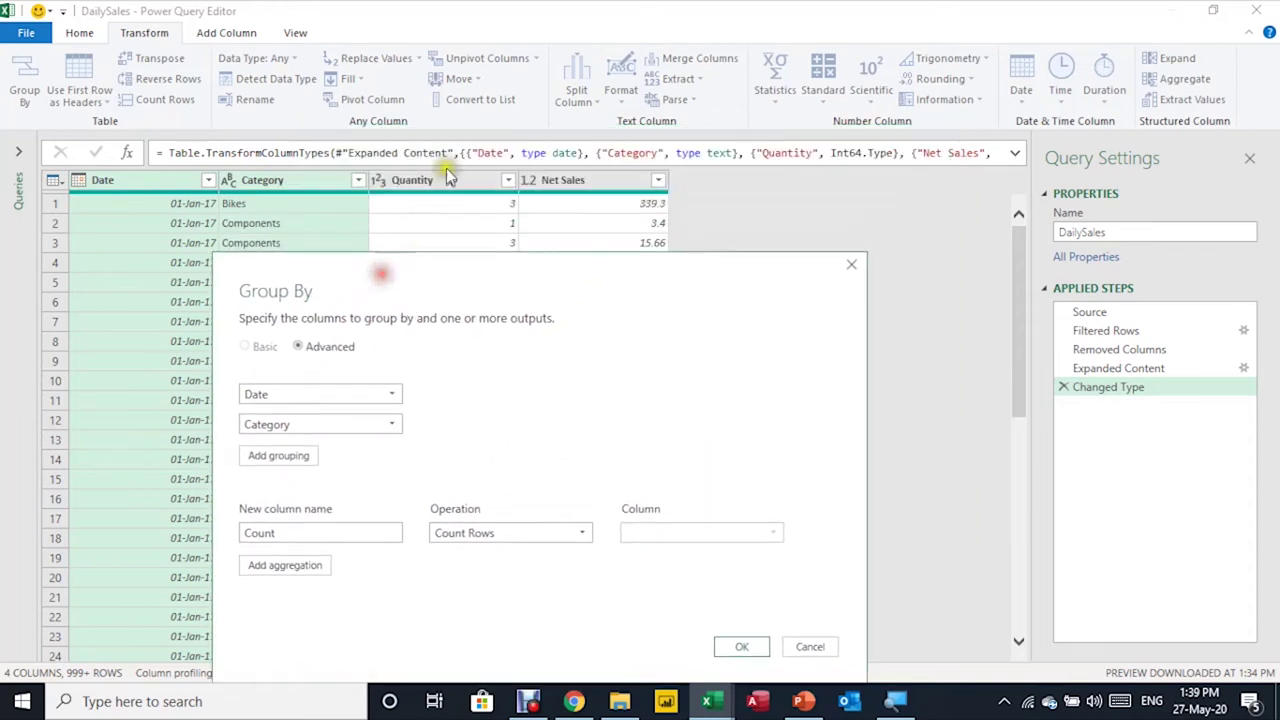
pyautogui.moveTo(268, 533); pyautogui.dragTo(228, 540)
pyautogui.write('Quantity')
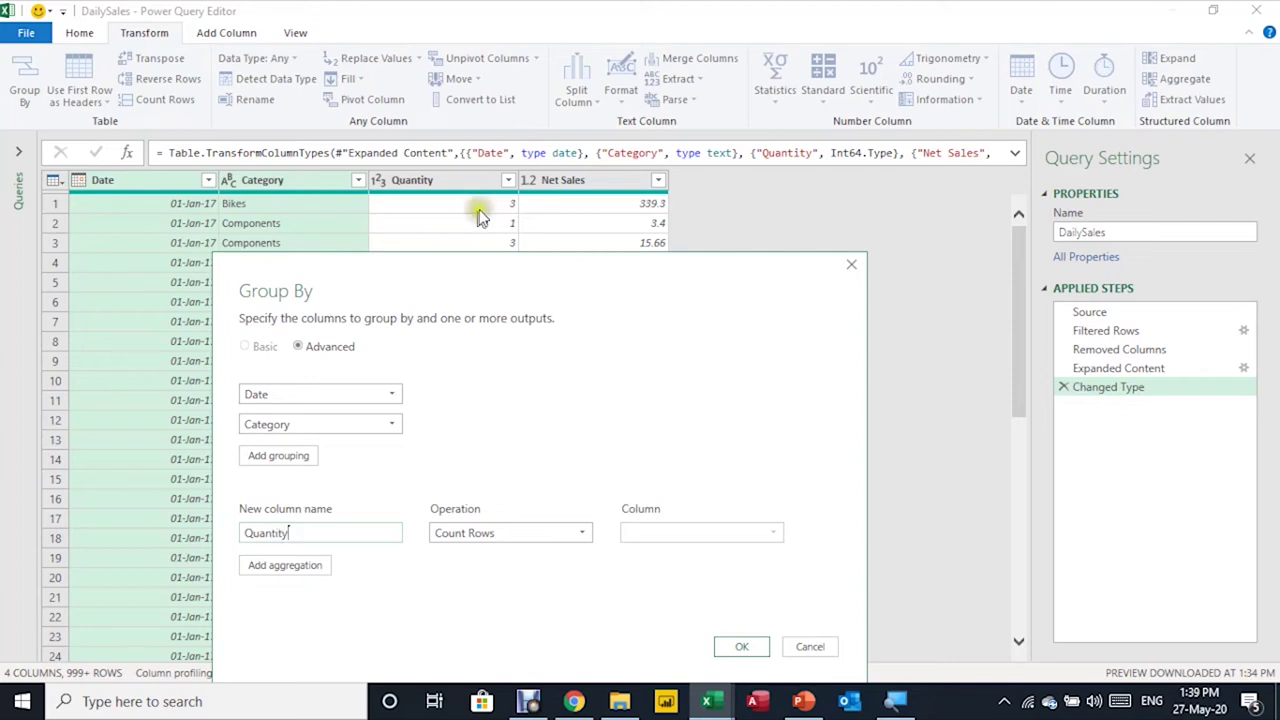
# Make the Quantity aggregation a Sum of the Quantity column
pyautogui.click(495, 533)
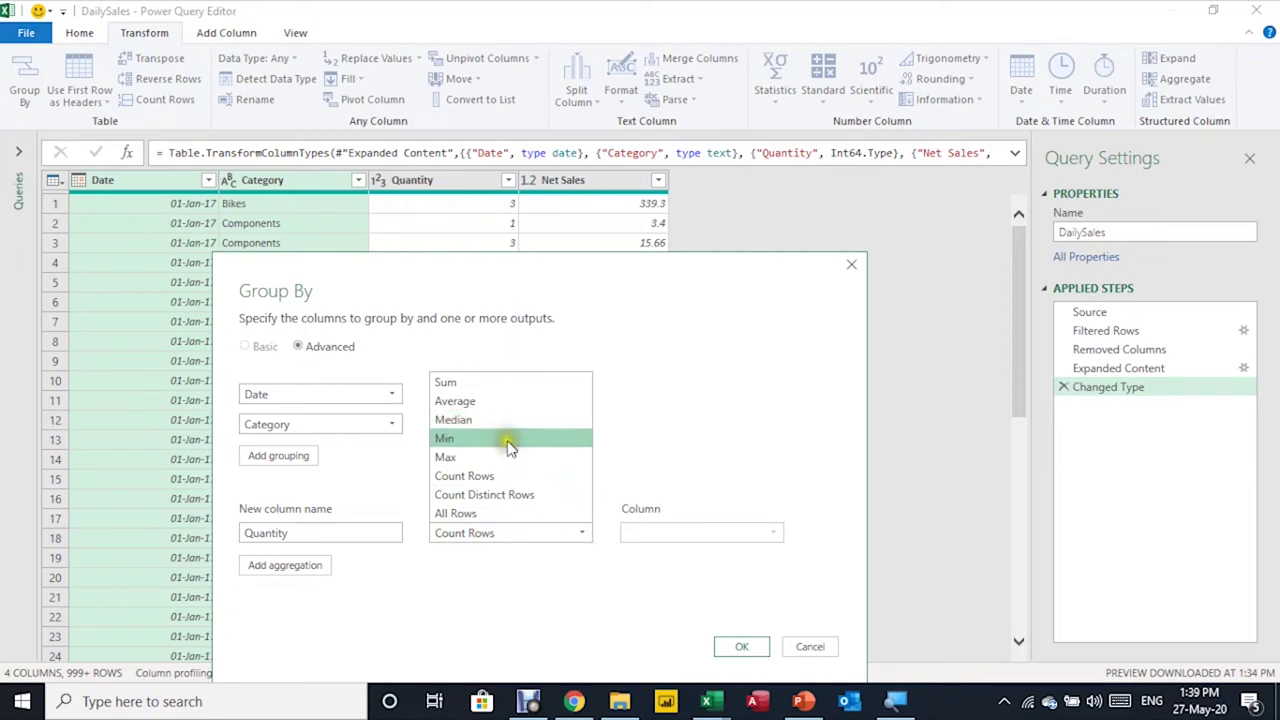
pyautogui.click(524, 386)
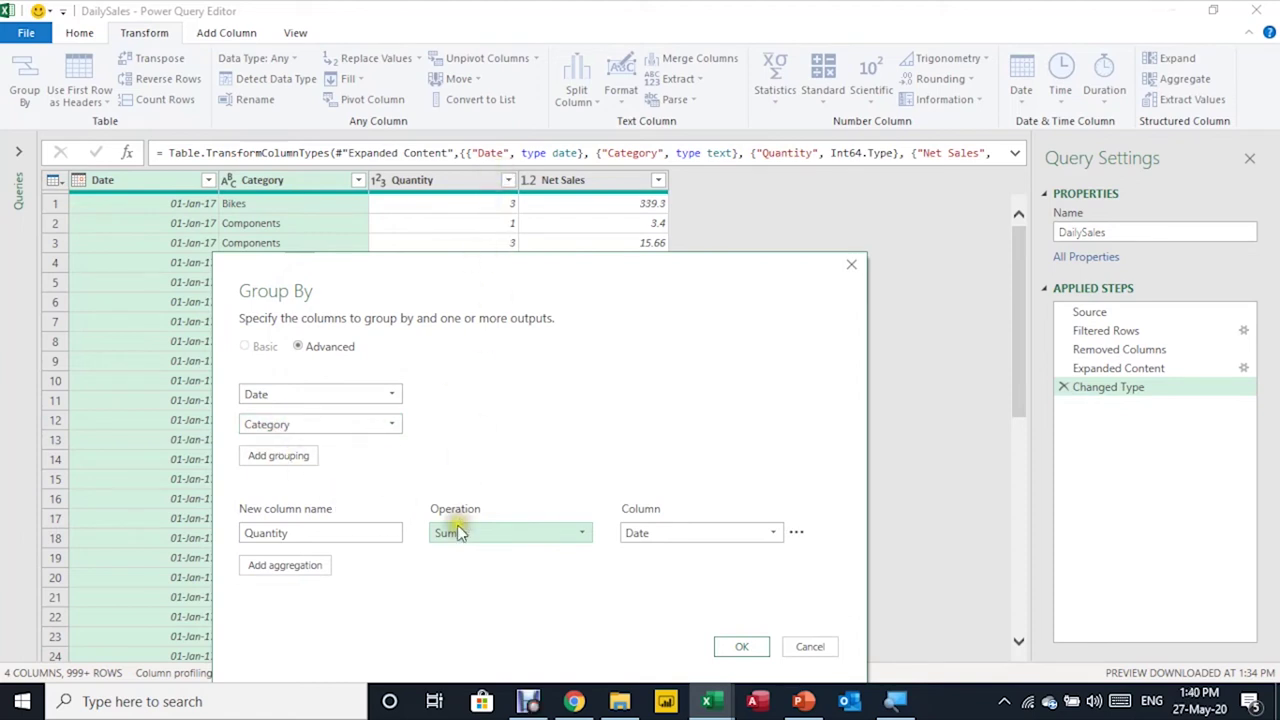
pyautogui.click(700, 534)
pyautogui.click(686, 591)
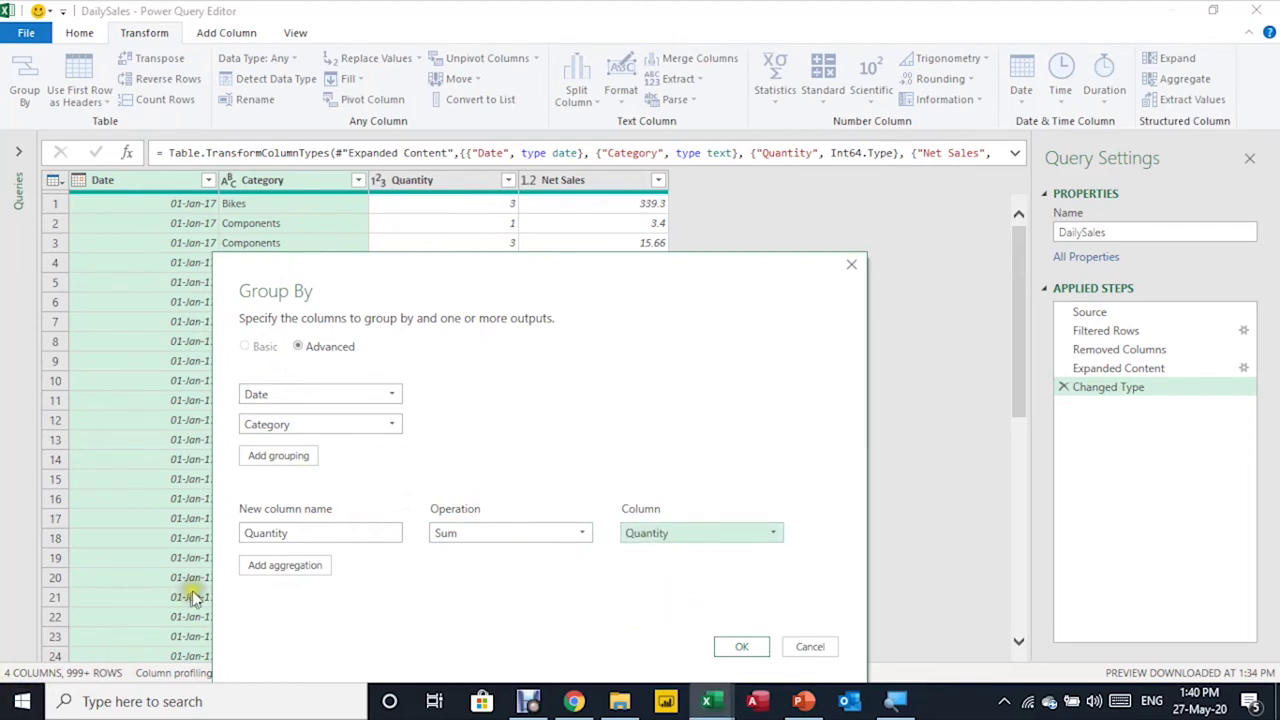
# Add a NetSales aggregation summing Net Sales and apply the grouping, giving 84 rows
pyautogui.click(288, 565)
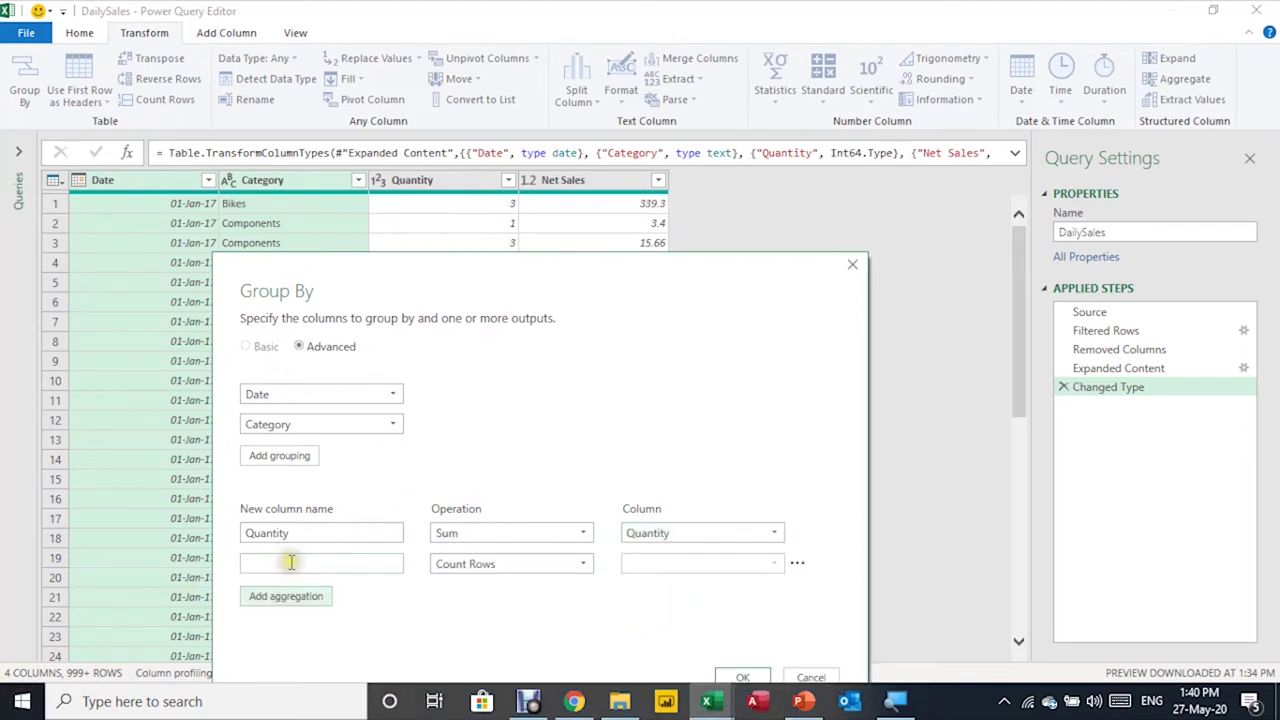
pyautogui.click(290, 562)
pyautogui.write('NetSales')
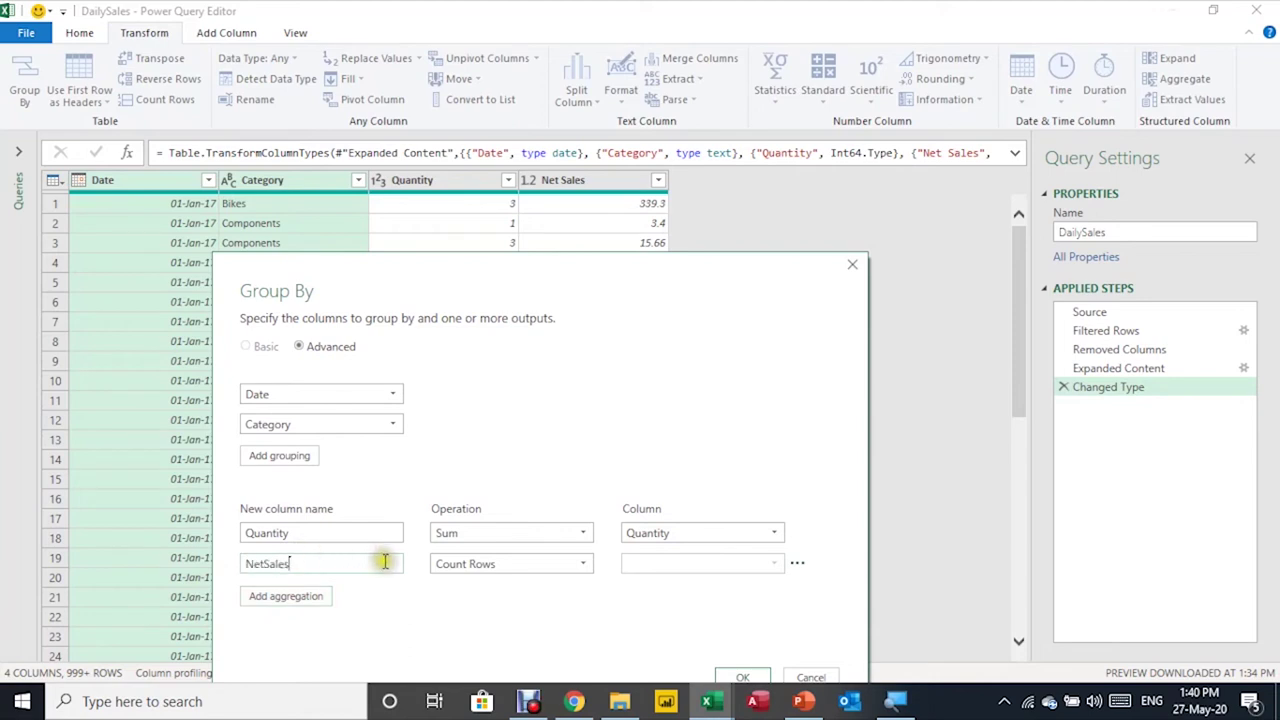
pyautogui.click(440, 563)
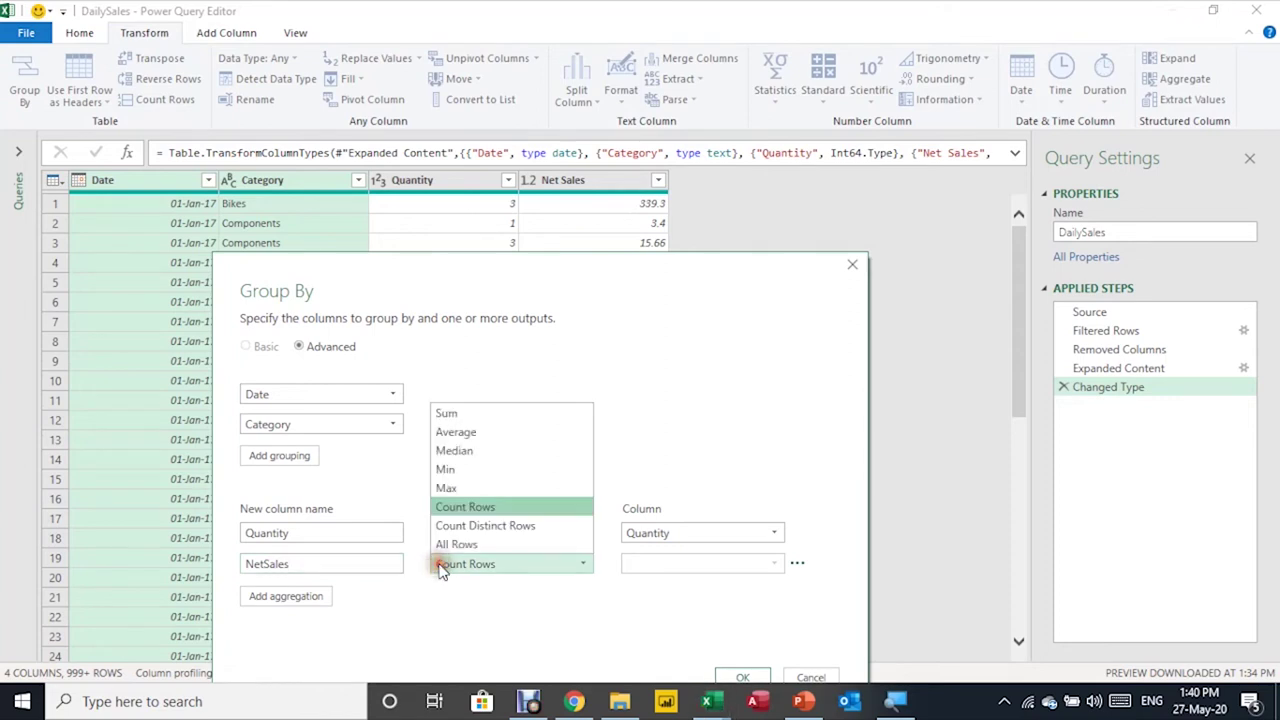
pyautogui.click(503, 415)
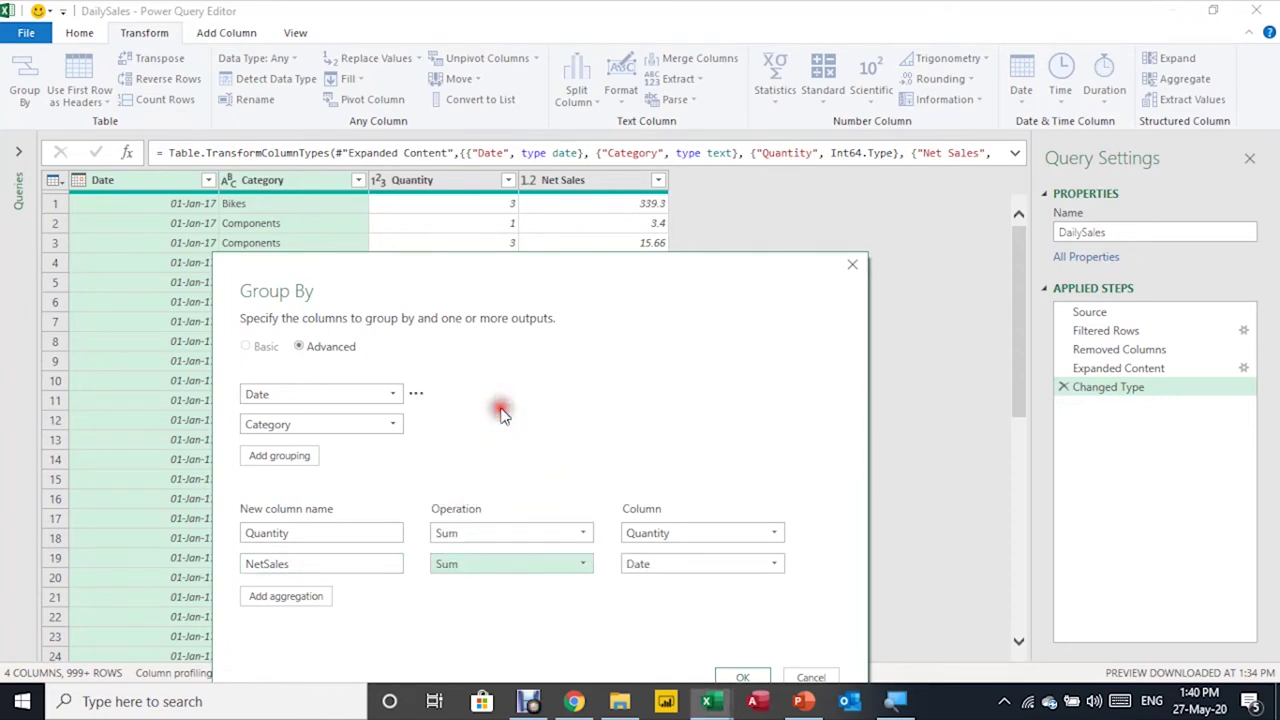
pyautogui.click(662, 567)
pyautogui.click(643, 641)
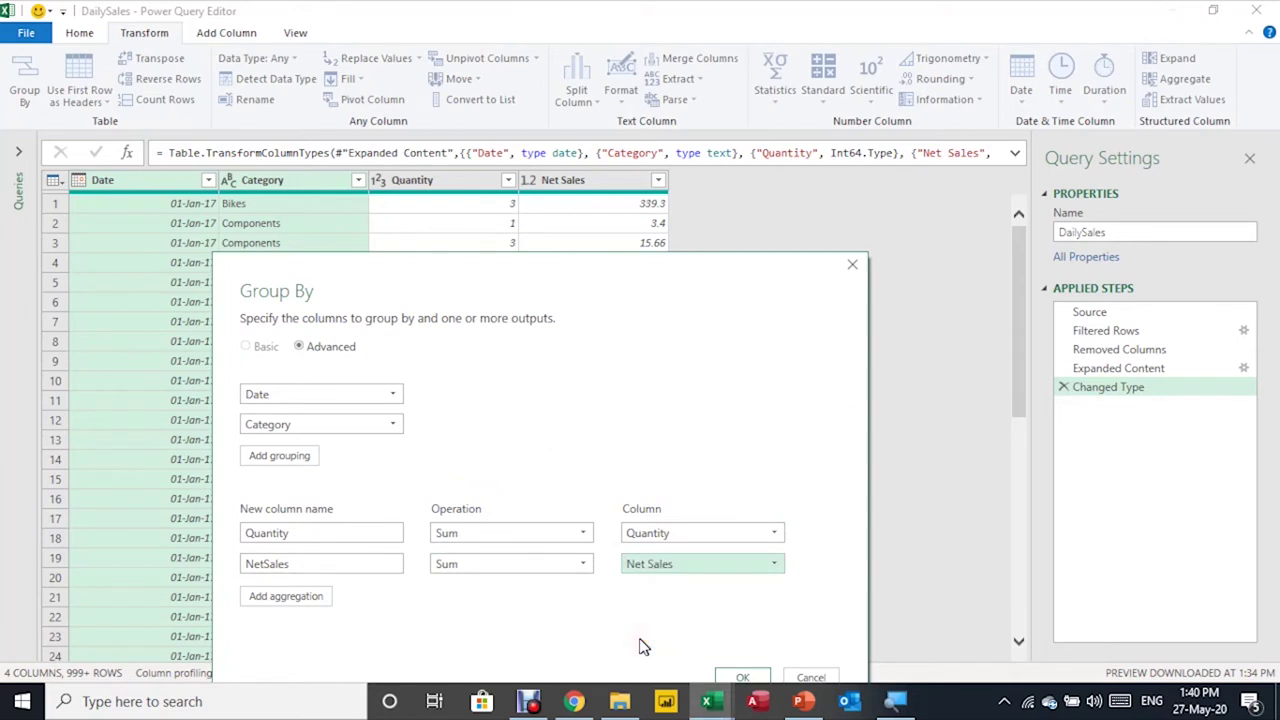
pyautogui.click(743, 677)
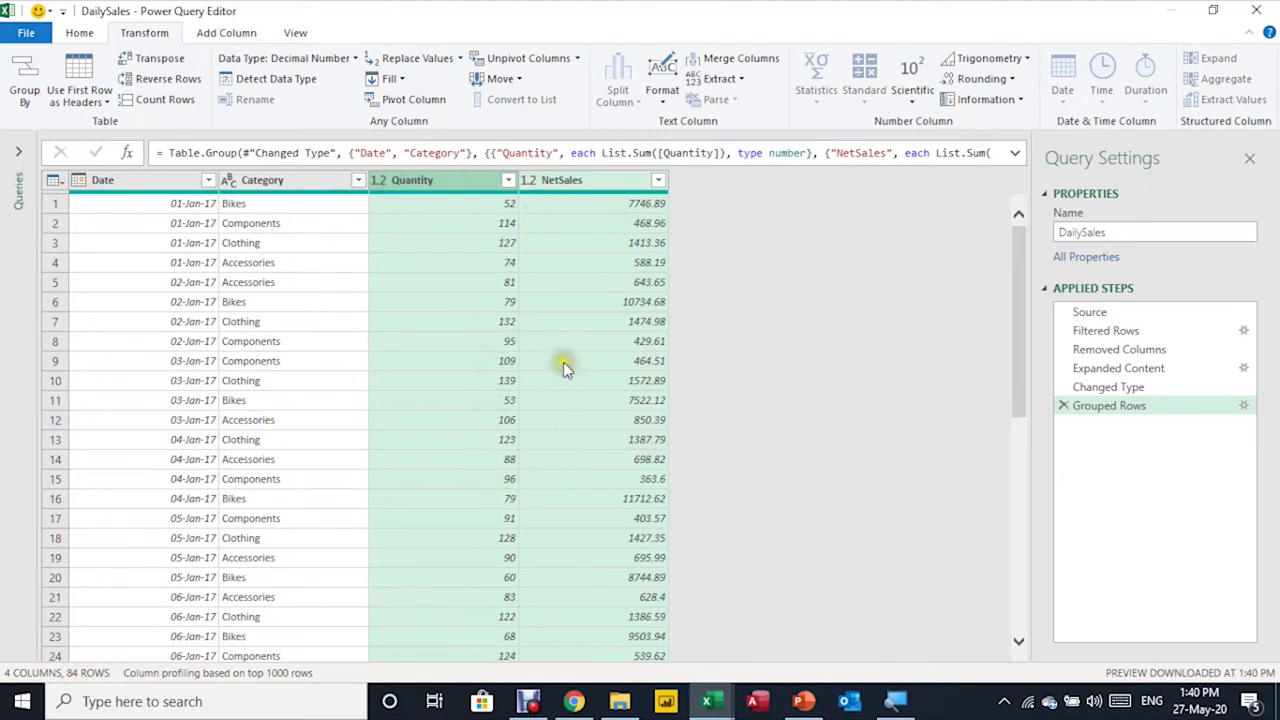
# Close Power Query Editor keeping the changes, and check the loaded DailySales table
pyautogui.click(1265, 12)
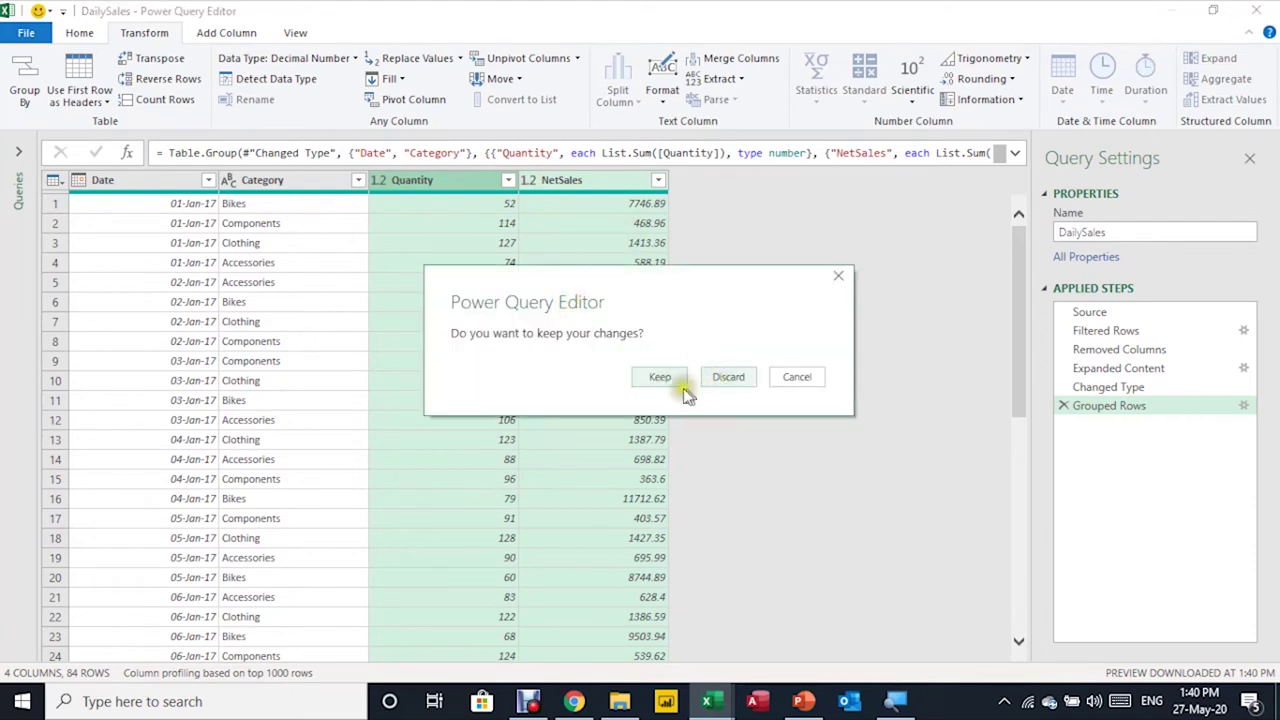
pyautogui.click(659, 379)
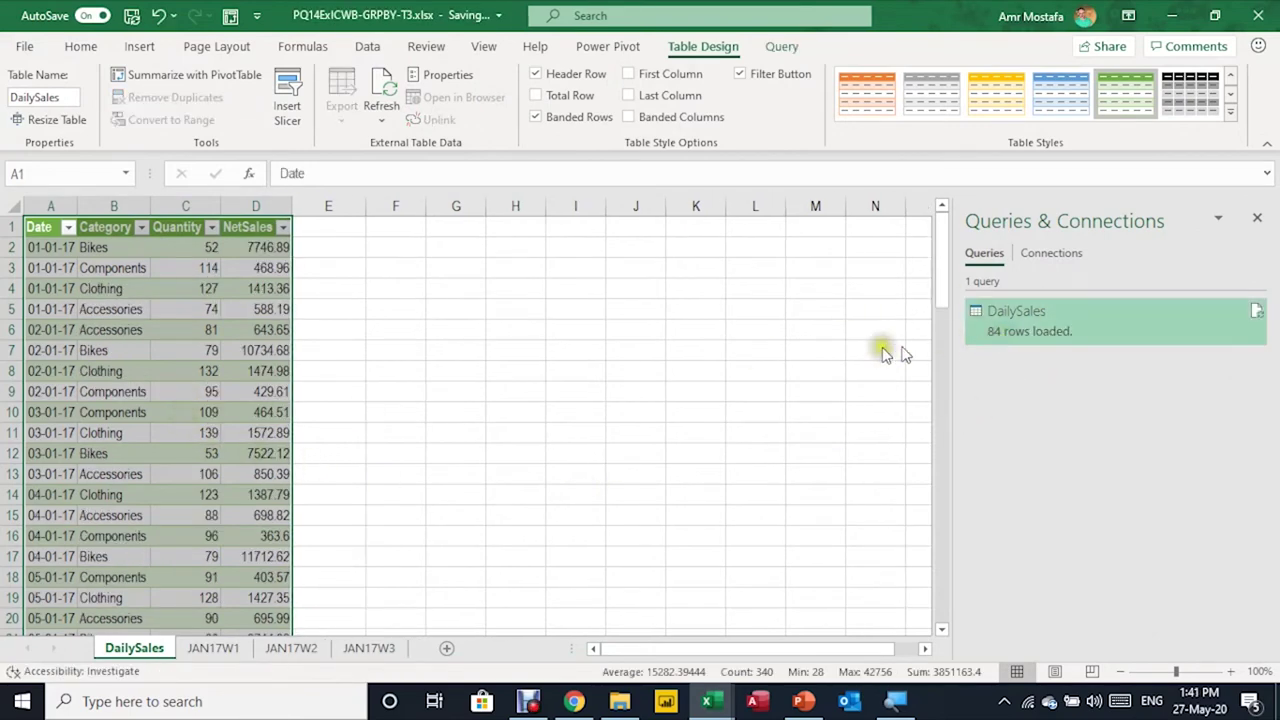
pyautogui.click(114, 350)
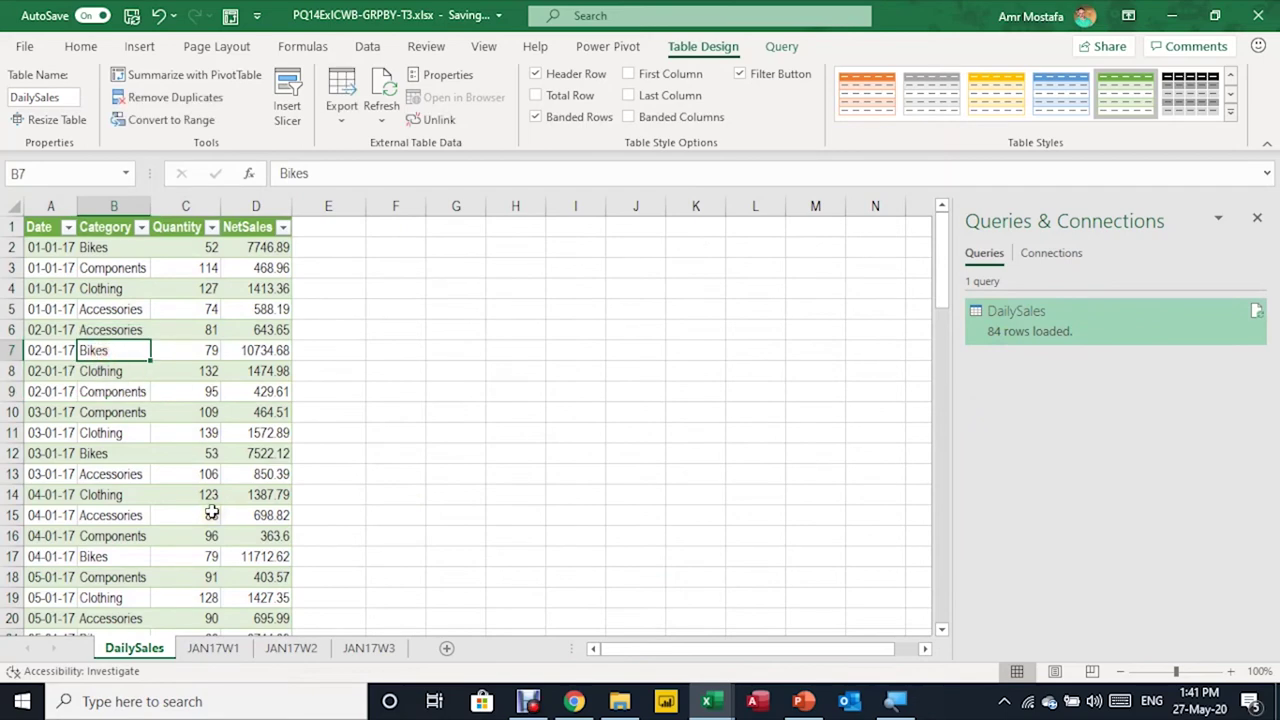
pyautogui.hotkey('ctrl', 'Down')
pyautogui.hotkey('ctrl', 'Up')
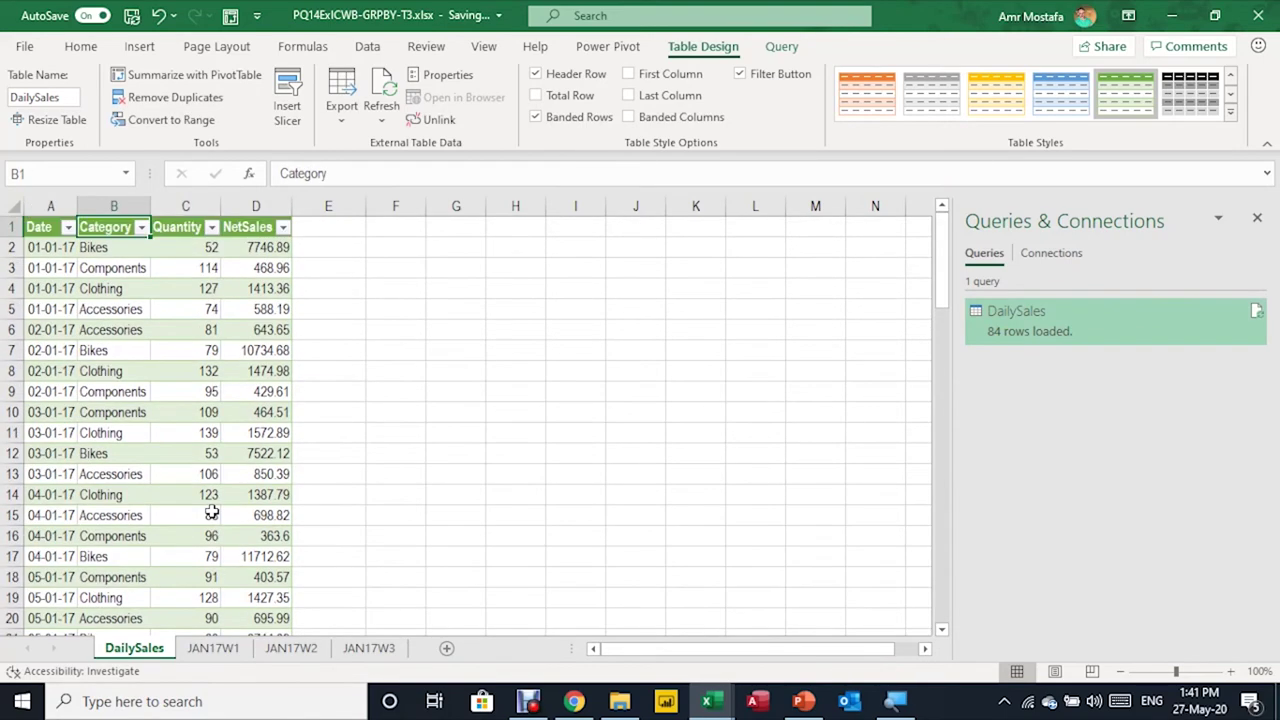
pyautogui.press('Left')
pyautogui.press('Down')
pyautogui.press('Right')
pyautogui.press('Right')
pyautogui.press('Right')
pyautogui.press('Up')
pyautogui.press('Down')
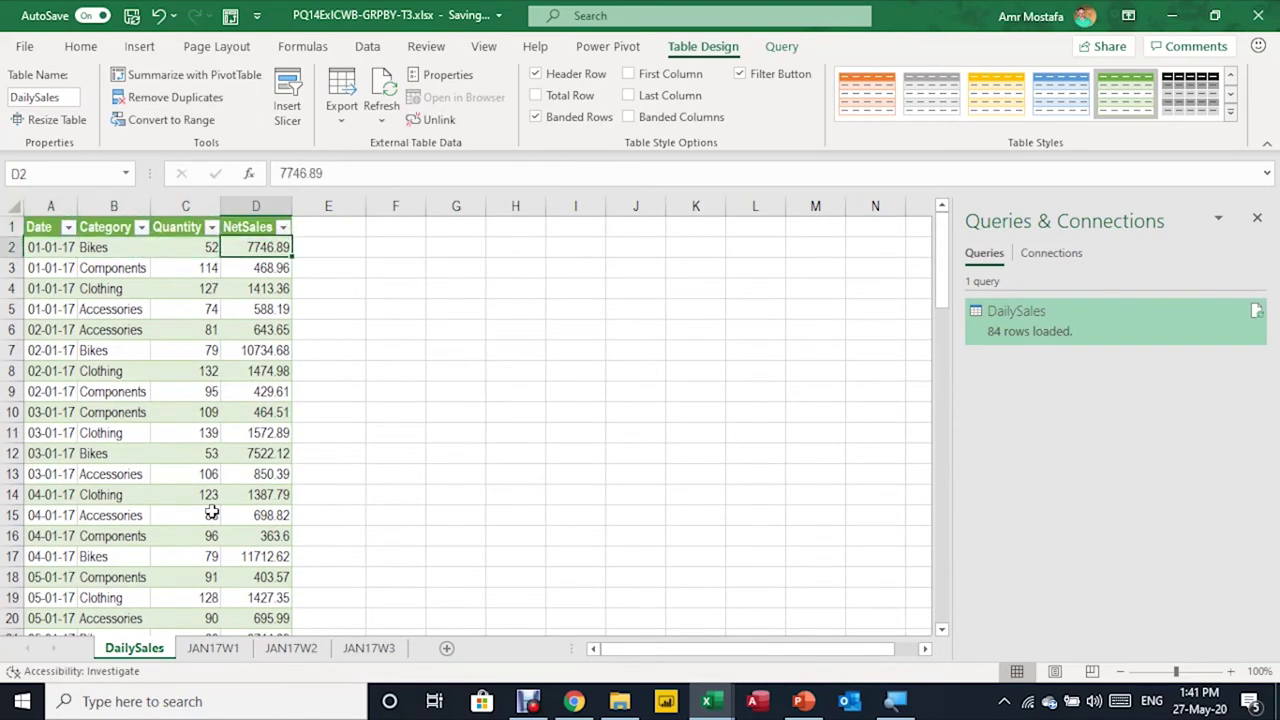
pyautogui.press('Right')
pyautogui.press('Right')
pyautogui.press('Right')
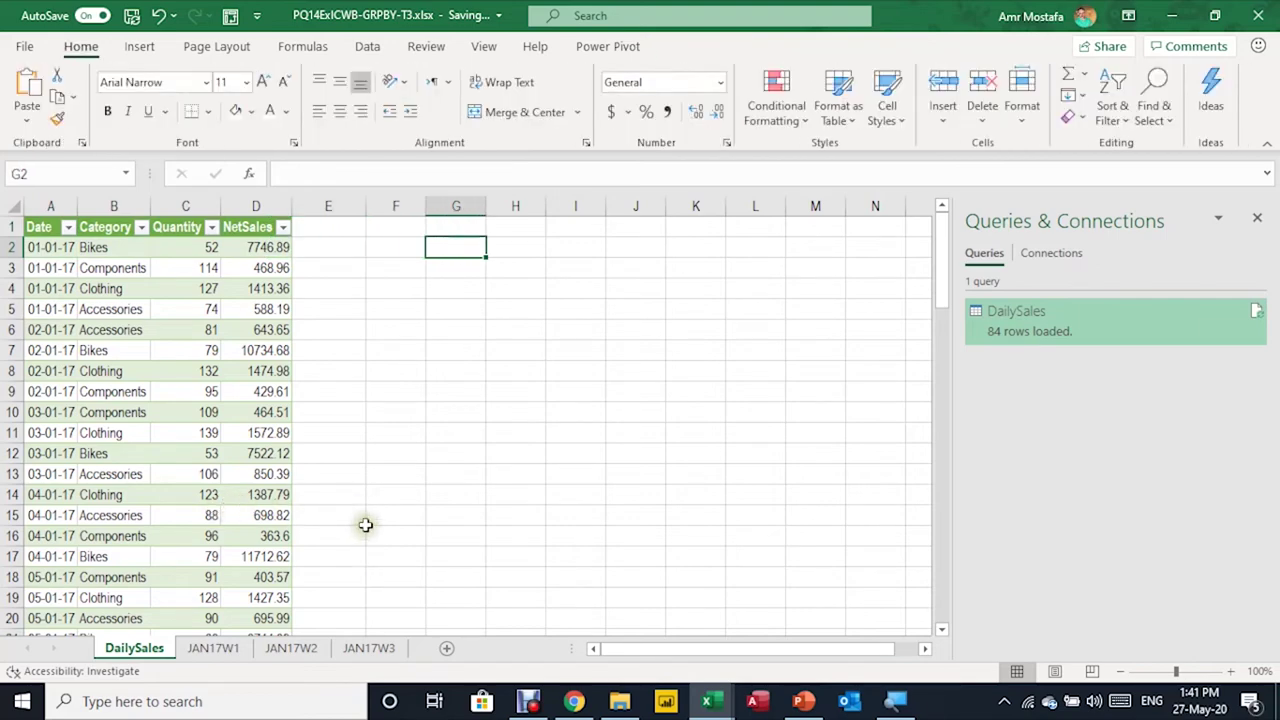
# Select the dates A2:A85 together with the Quantity column values
pyautogui.click(48, 245)
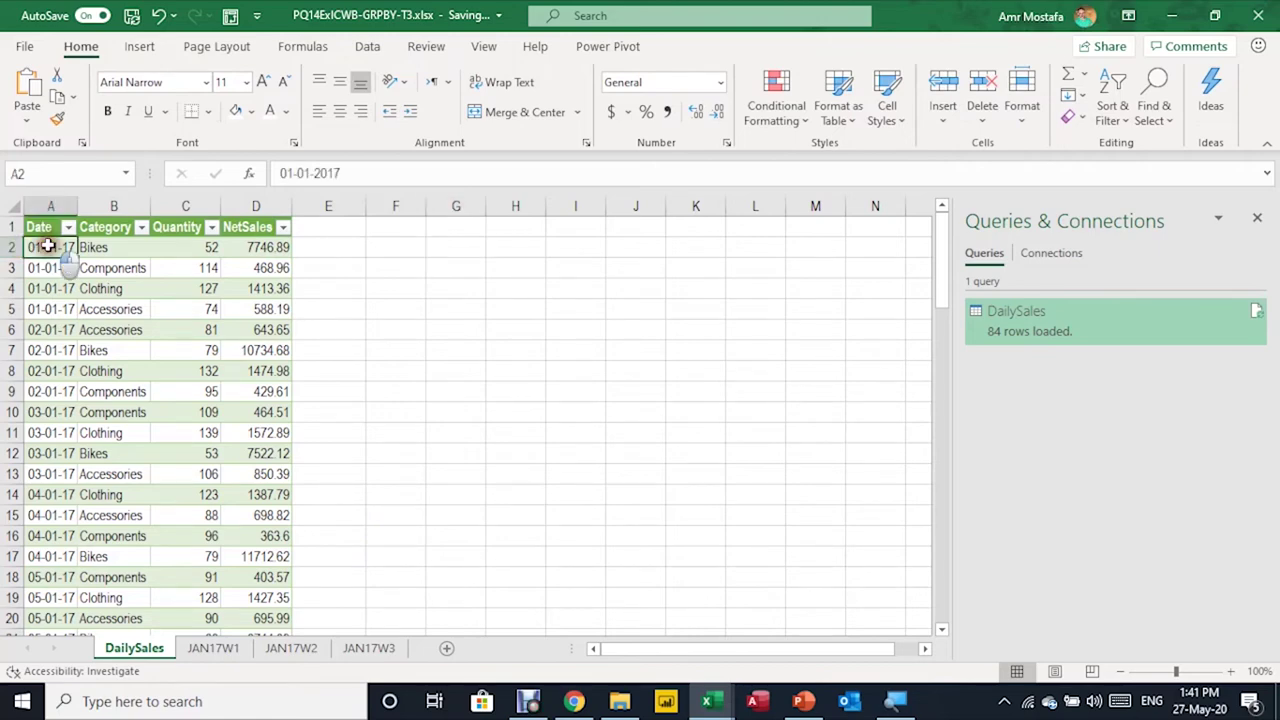
pyautogui.moveTo(48, 245); pyautogui.dragTo(57, 608)
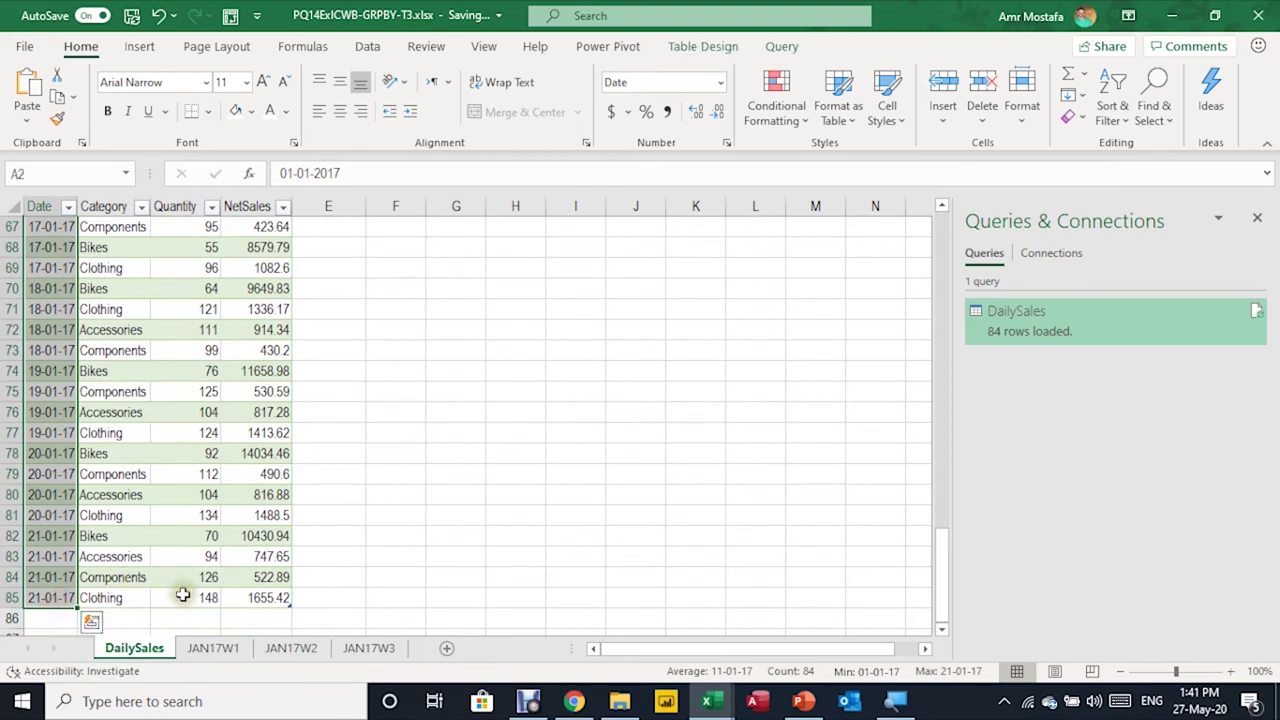
pyautogui.keyDown('ctrl'); pyautogui.click(205, 597); pyautogui.keyUp('ctrl')
pyautogui.moveTo(203, 567)
pyautogui.mouseDown()
pyautogui.moveTo(208, 231)
pyautogui.moveTo(205, 249)
pyautogui.mouseUp()
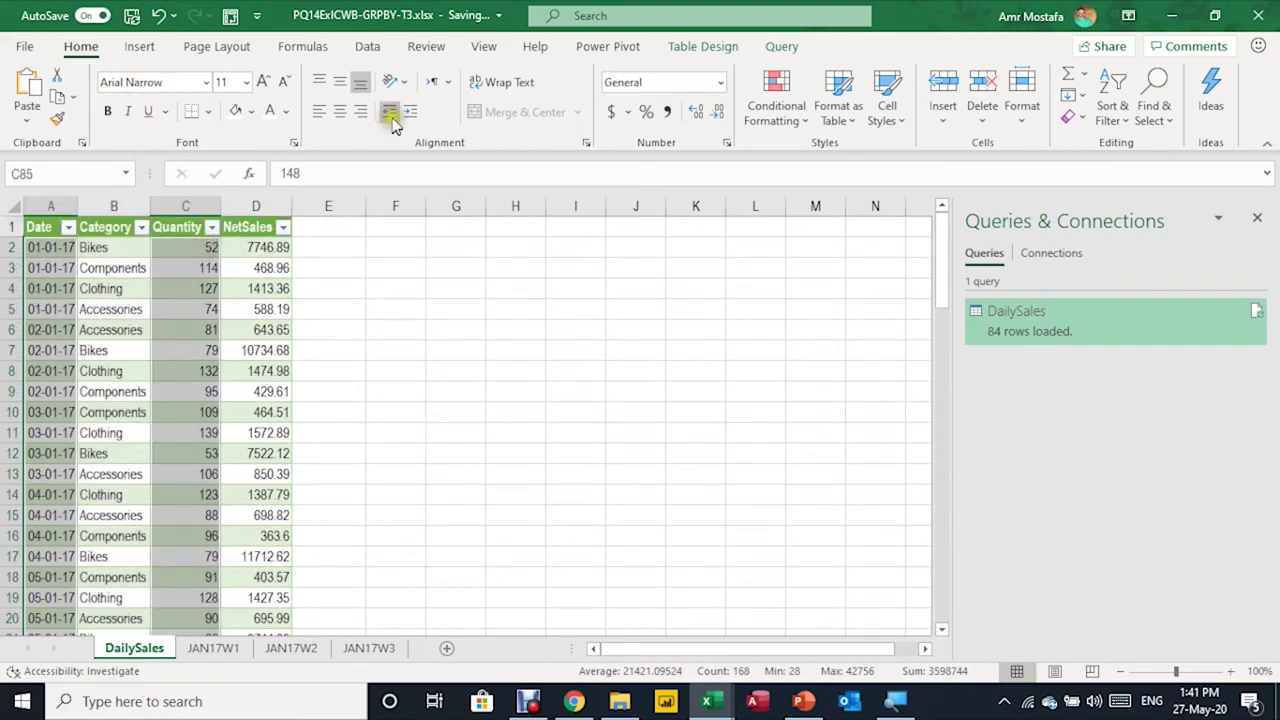
# Insert a 2-D line chart of Quantity by date and place it right of the table
pyautogui.click(140, 49)
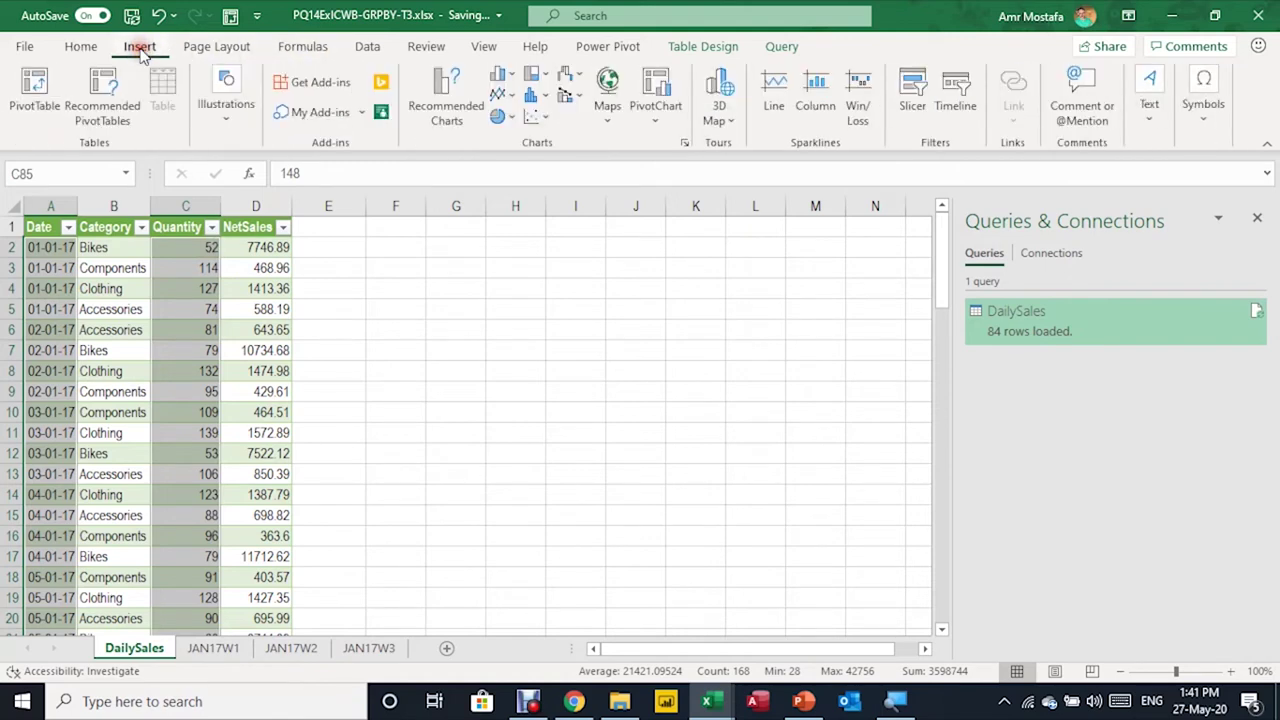
pyautogui.click(500, 75)
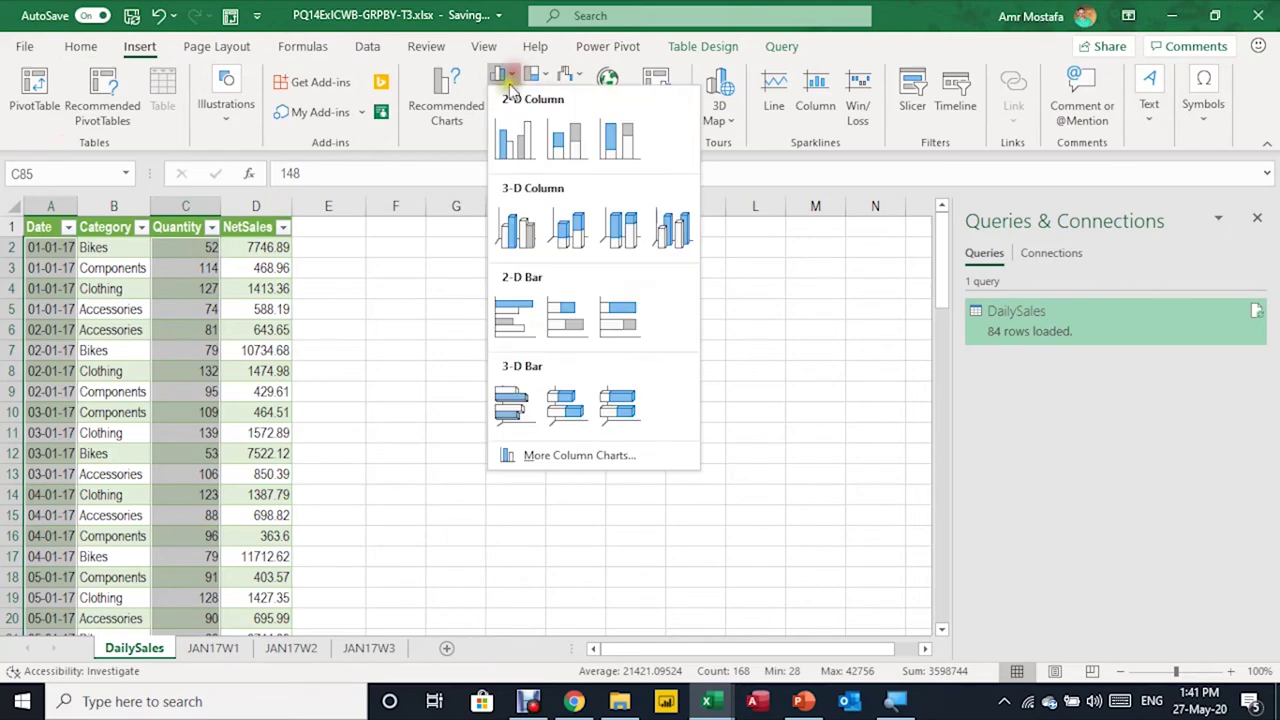
pyautogui.click(378, 377)
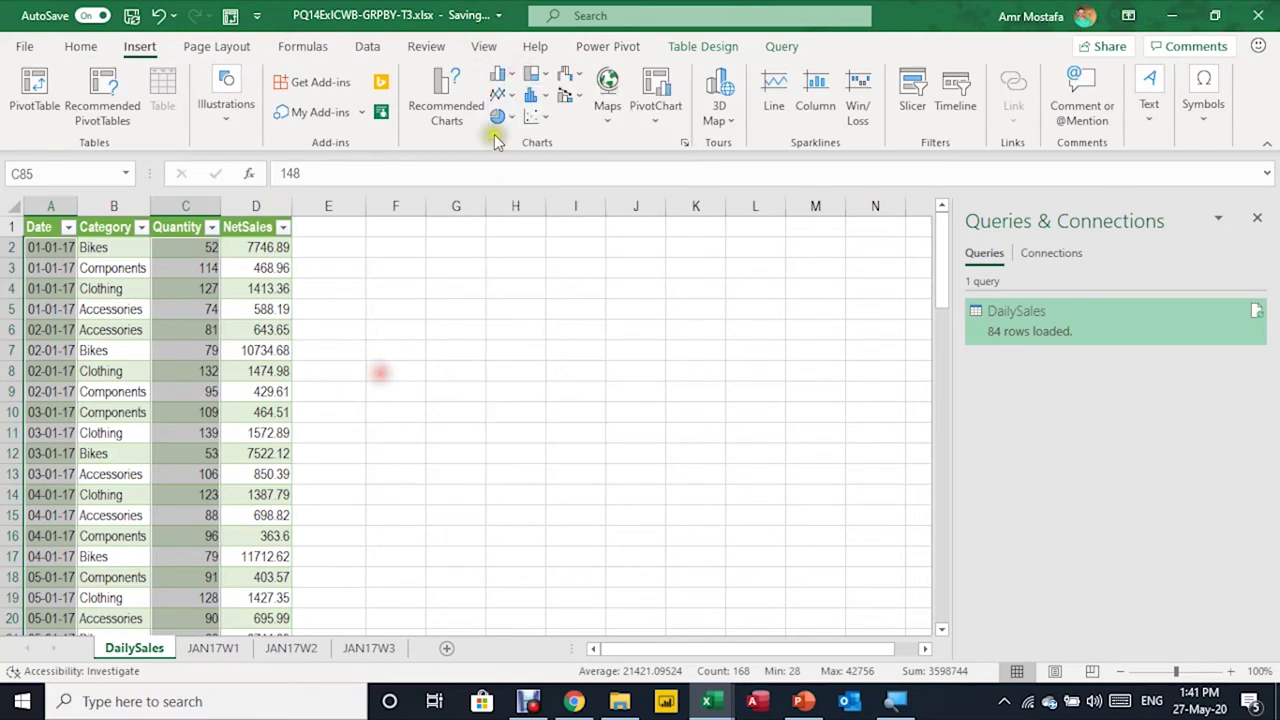
pyautogui.click(505, 97)
pyautogui.click(511, 165)
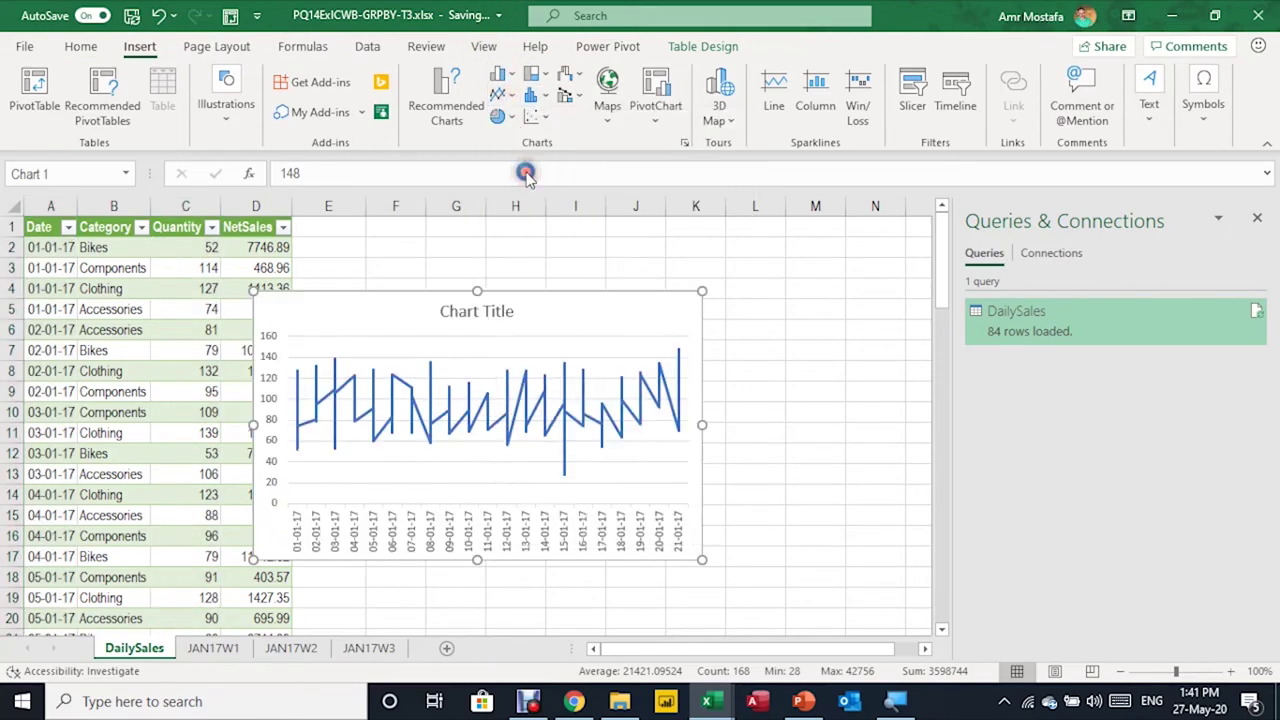
pyautogui.click(506, 309)
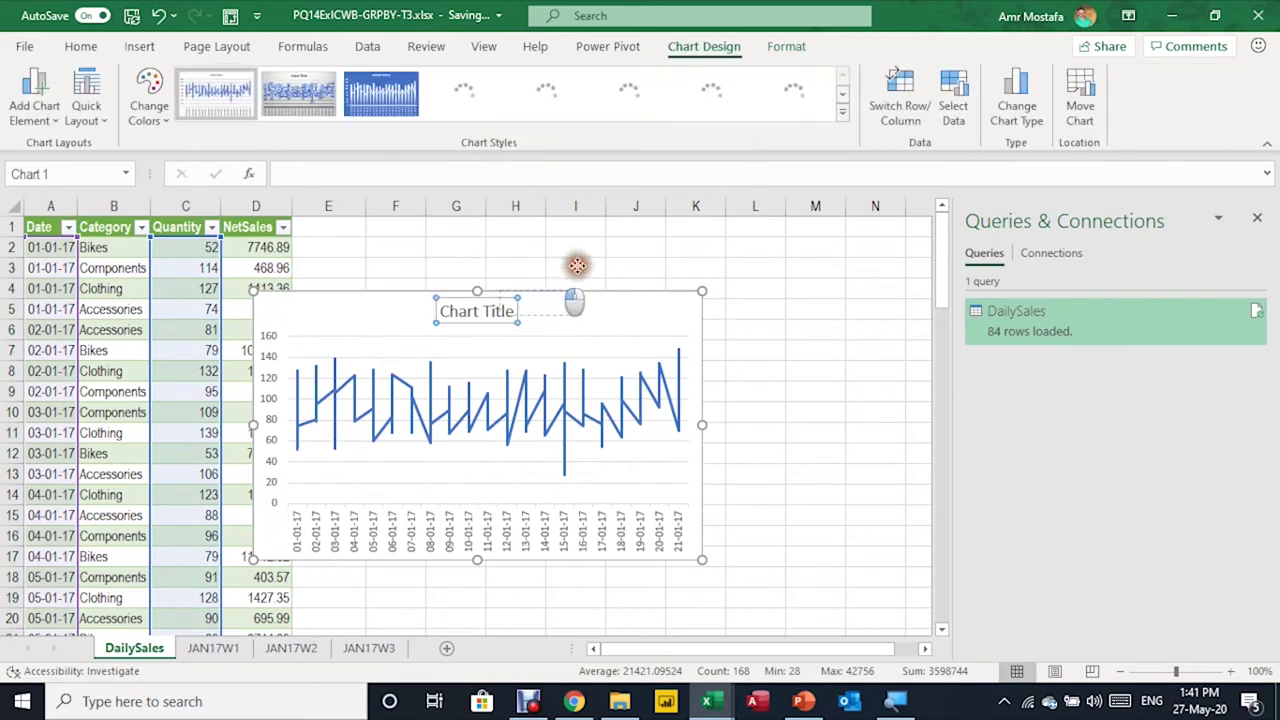
pyautogui.moveTo(600, 294); pyautogui.dragTo(722, 237)
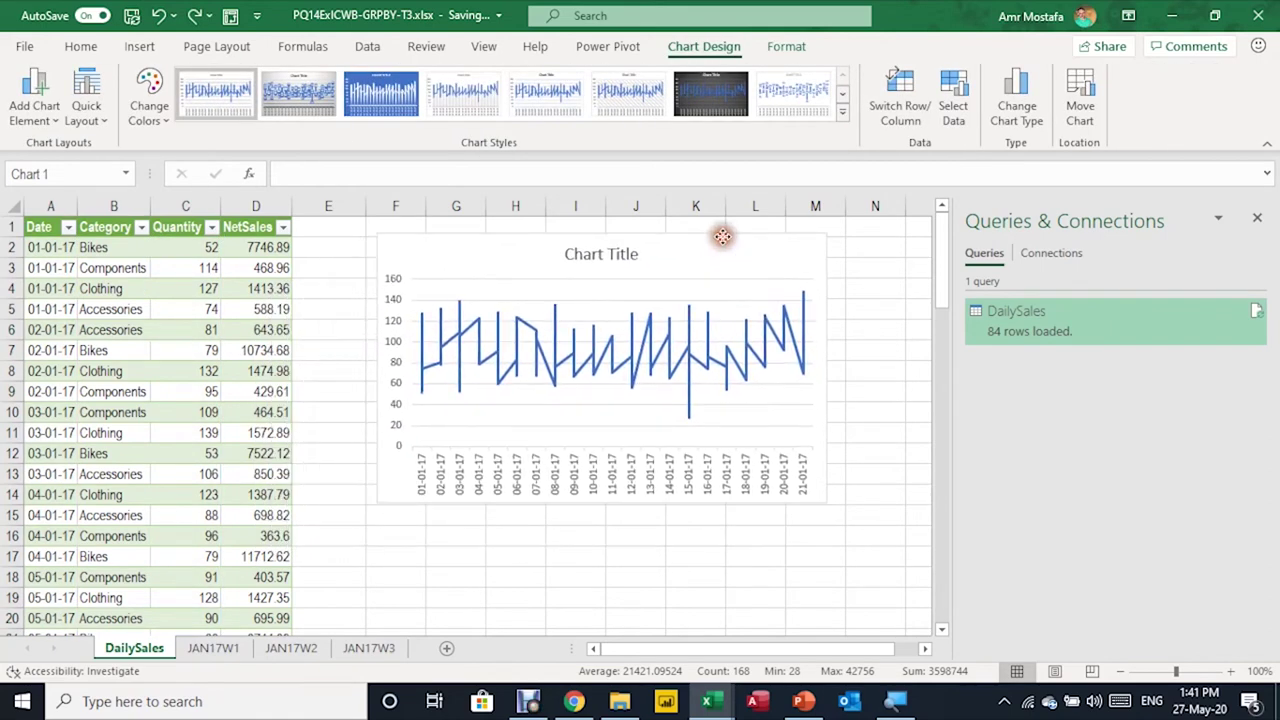
pyautogui.click(57, 252)
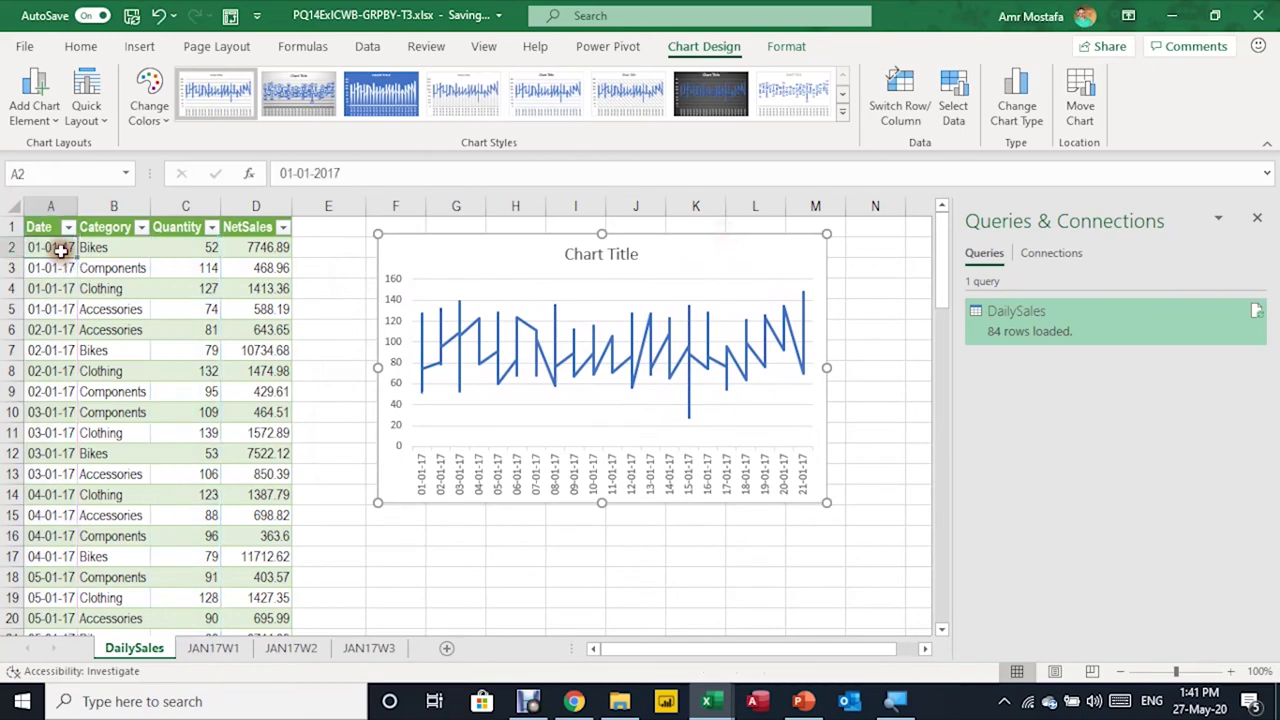
pyautogui.press('Down')
pyautogui.press('Right')
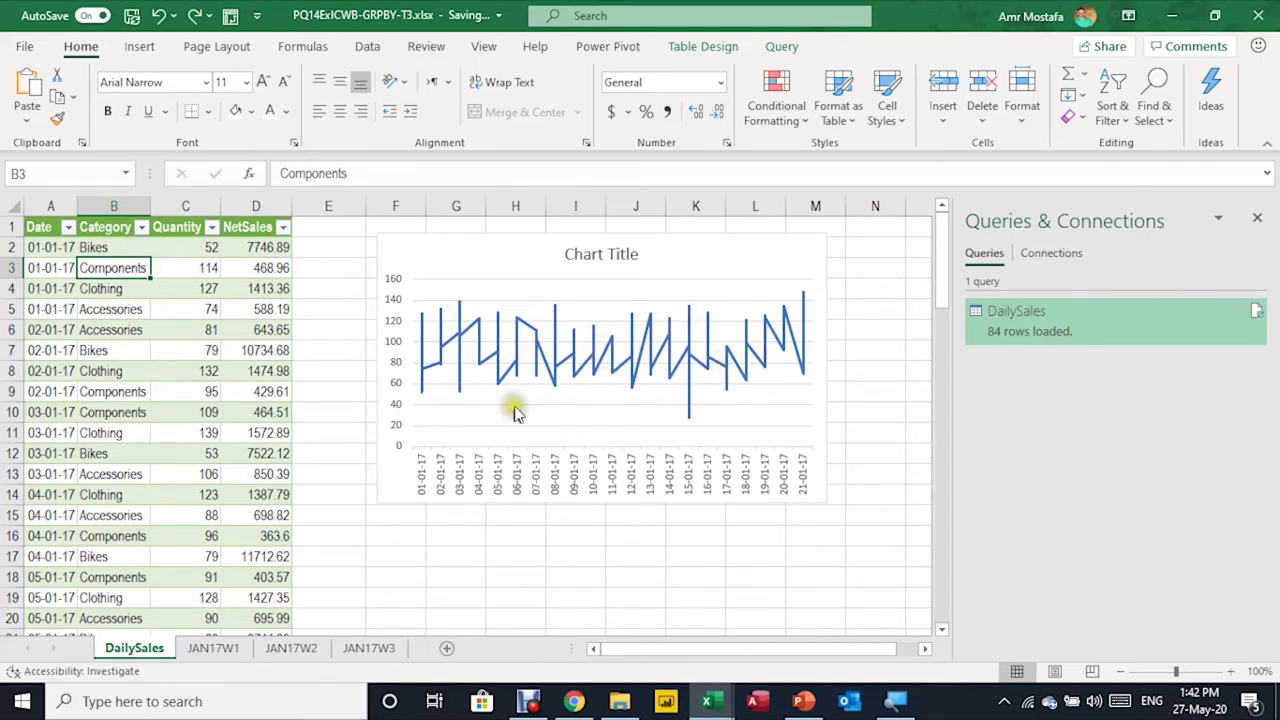
pyautogui.click(746, 250)
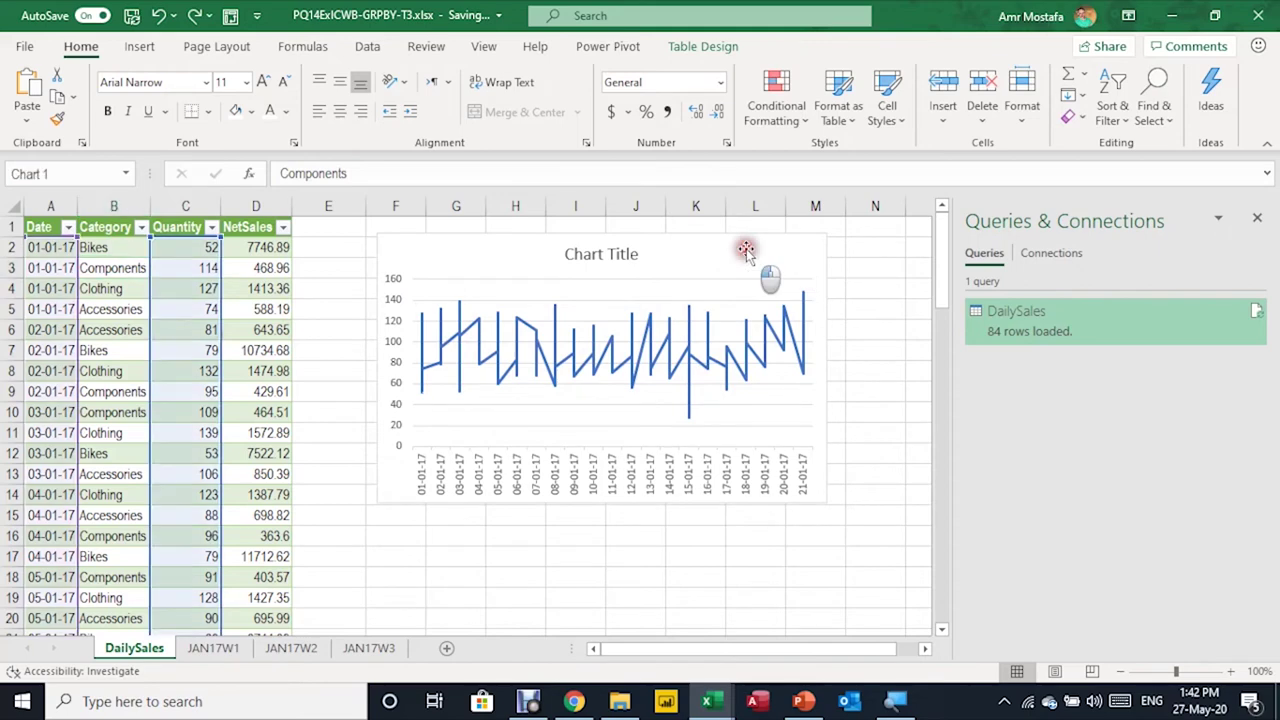
# Close Queries & Connections and set the chart to Don't move or size with cells
pyautogui.click(1257, 217)
pyautogui.rightClick(764, 242)
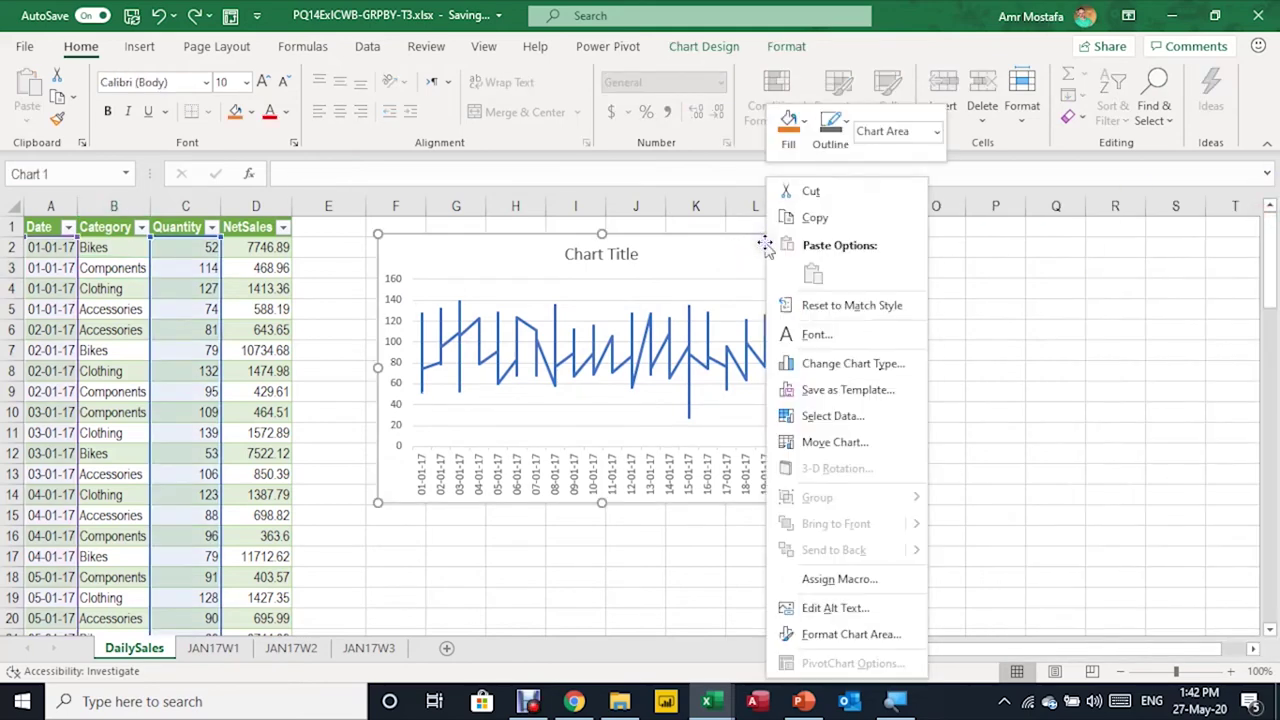
pyautogui.click(812, 635)
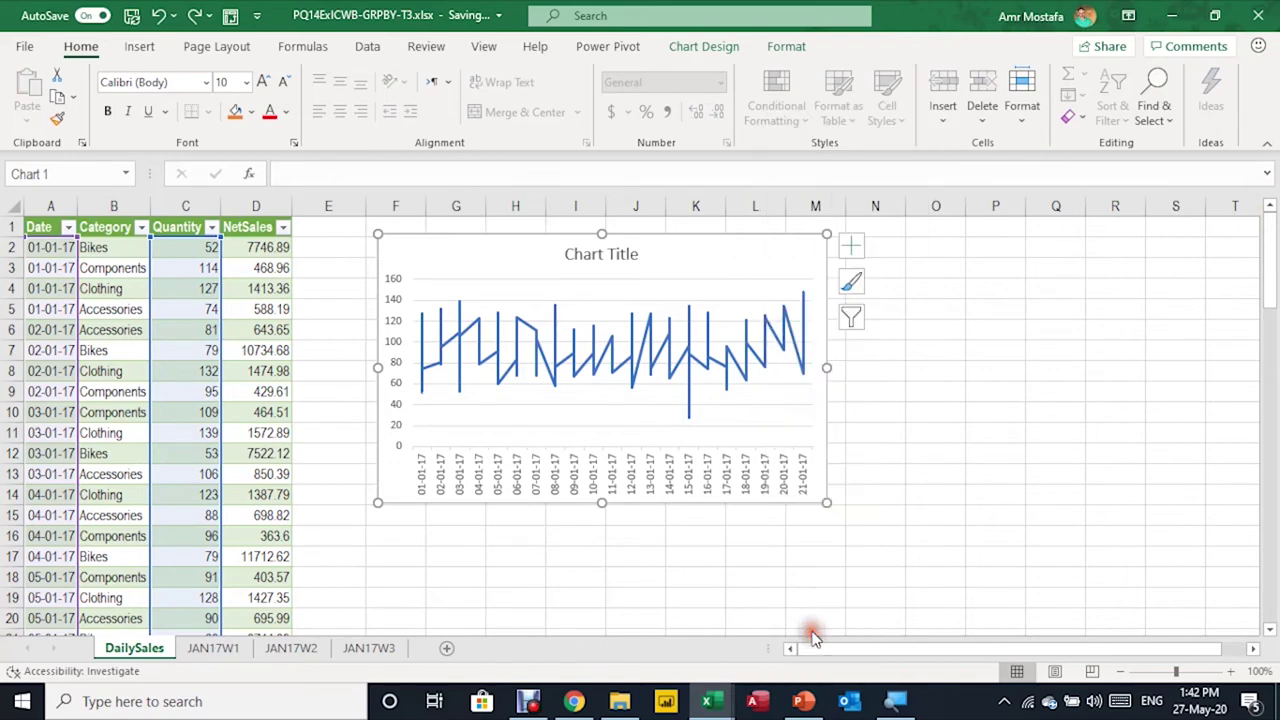
pyautogui.click(1118, 284)
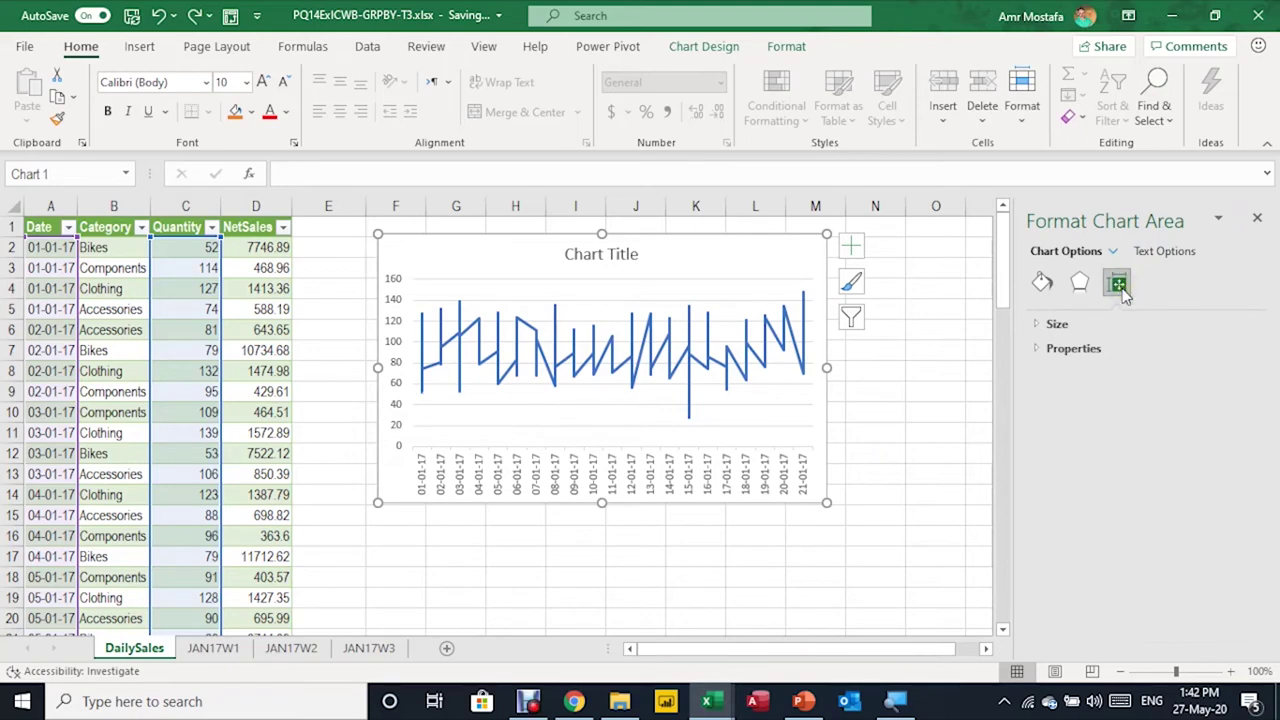
pyautogui.click(1040, 348)
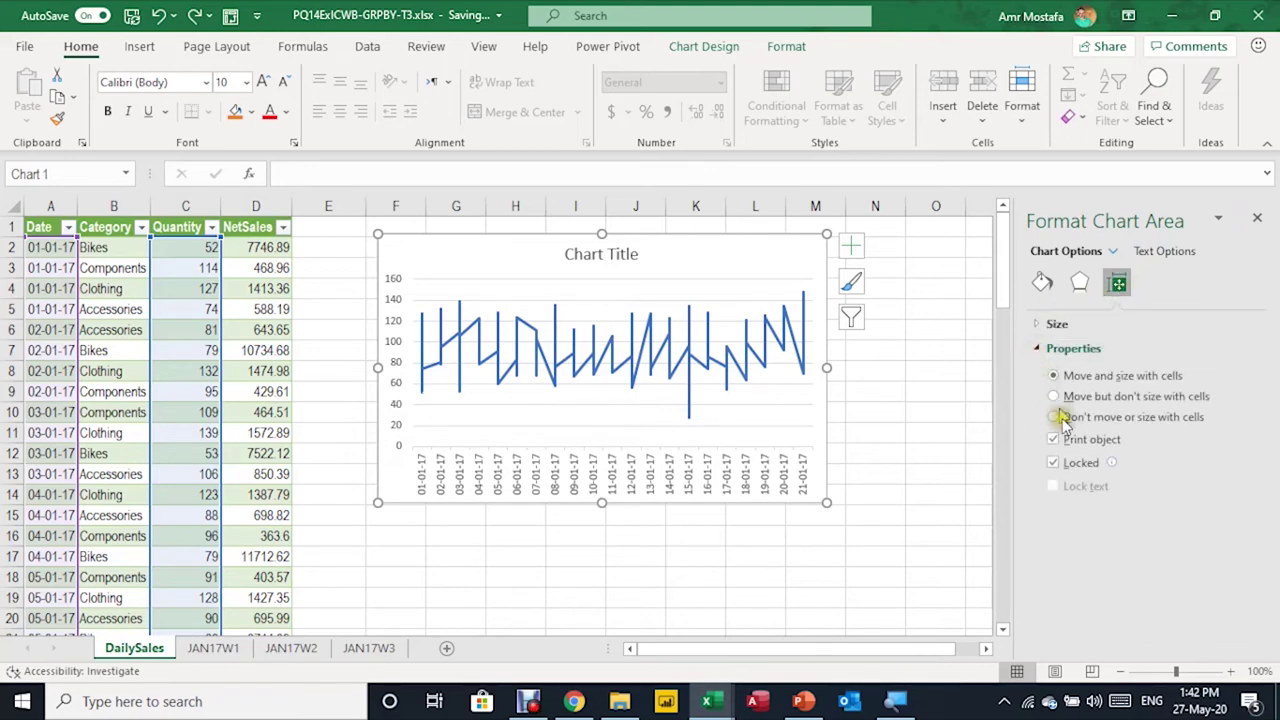
pyautogui.click(1056, 417)
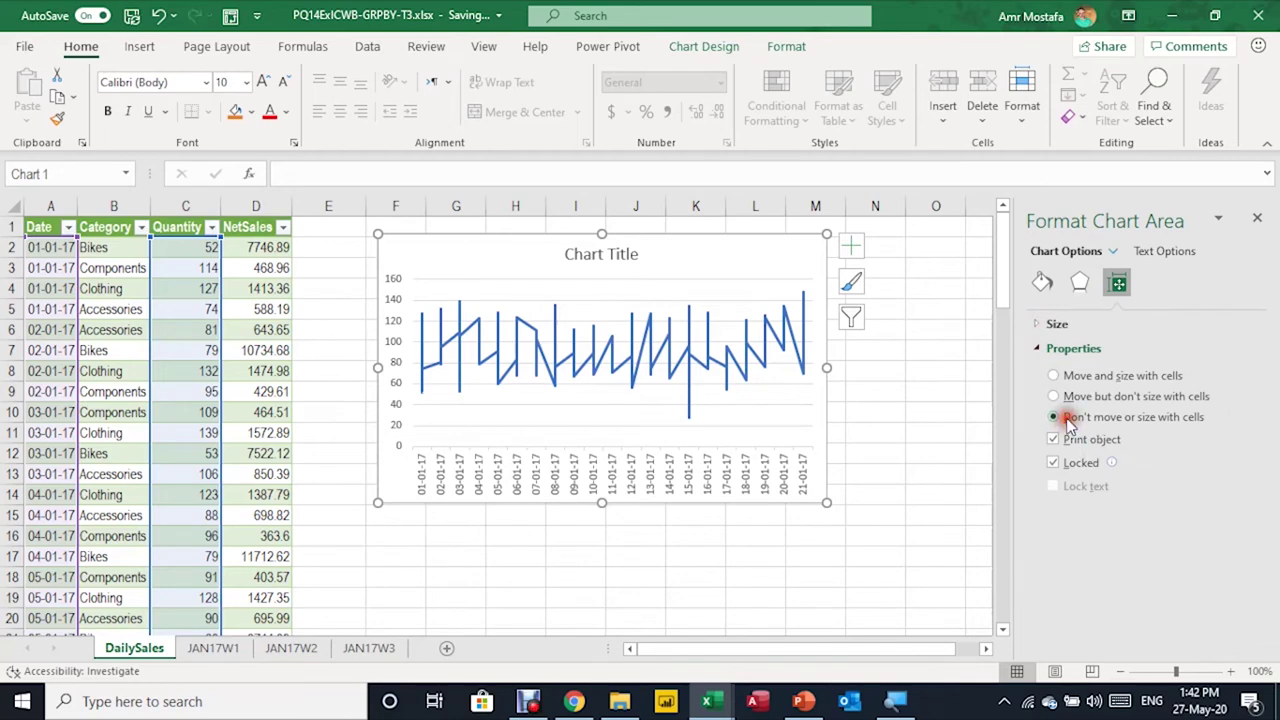
pyautogui.click(935, 475)
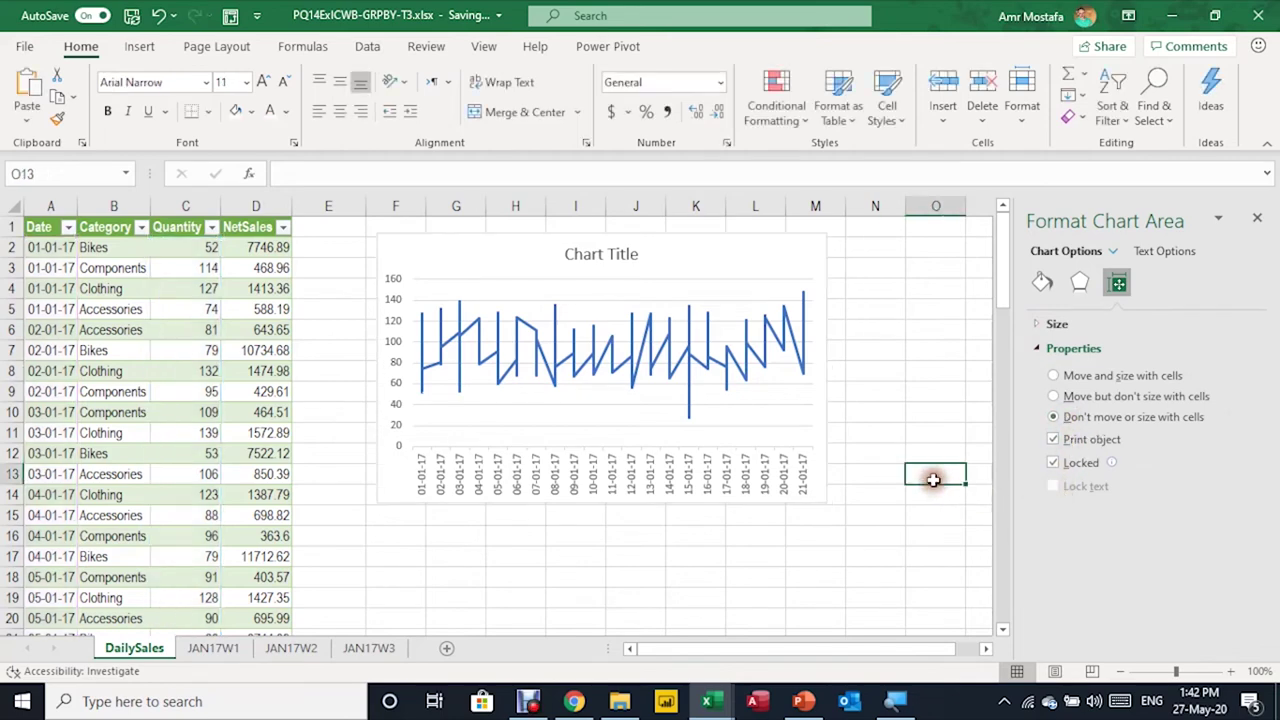
# Filter the table's Category column to Bikes only, then to Accessories only
pyautogui.click(141, 227)
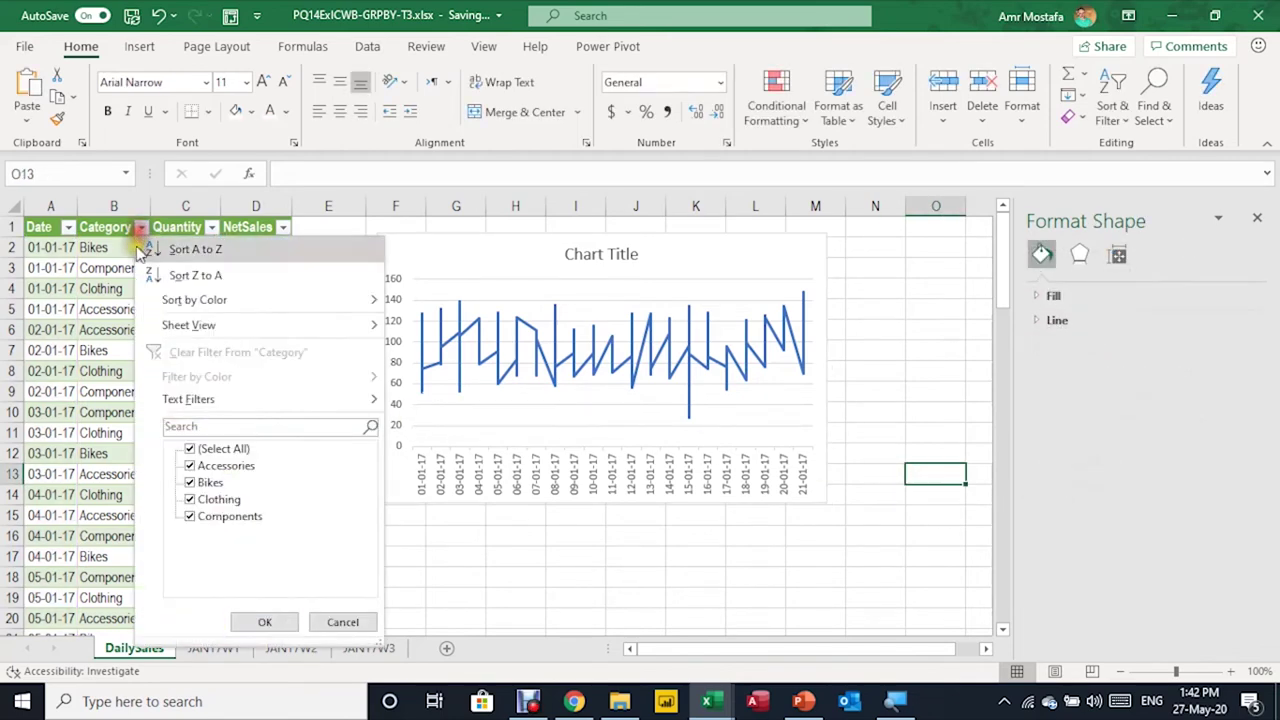
pyautogui.click(190, 449)
pyautogui.click(190, 482)
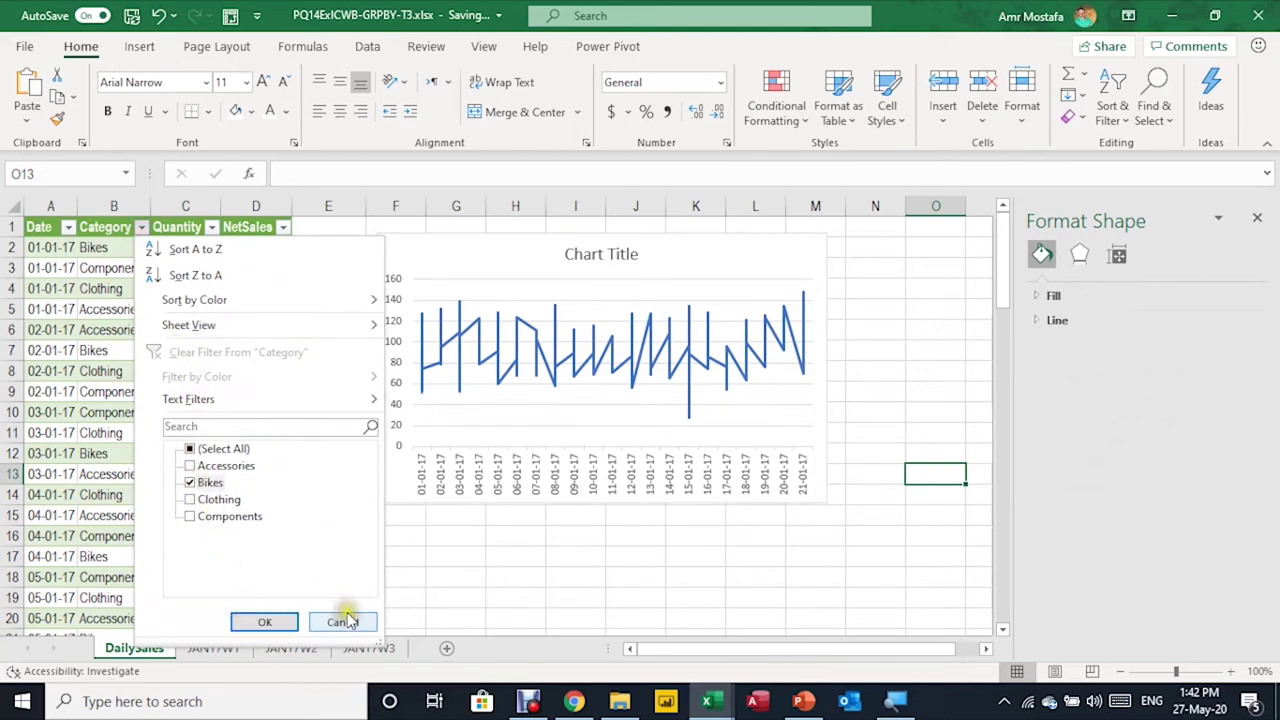
pyautogui.click(297, 622)
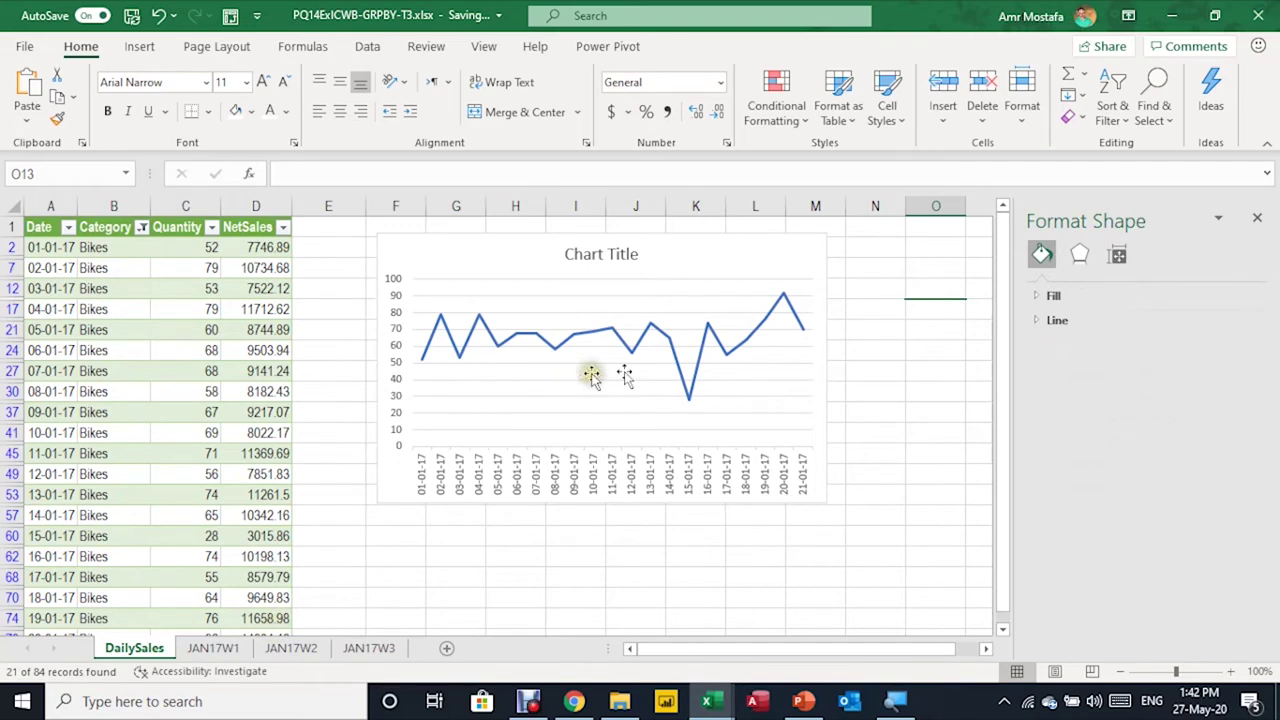
pyautogui.click(852, 371)
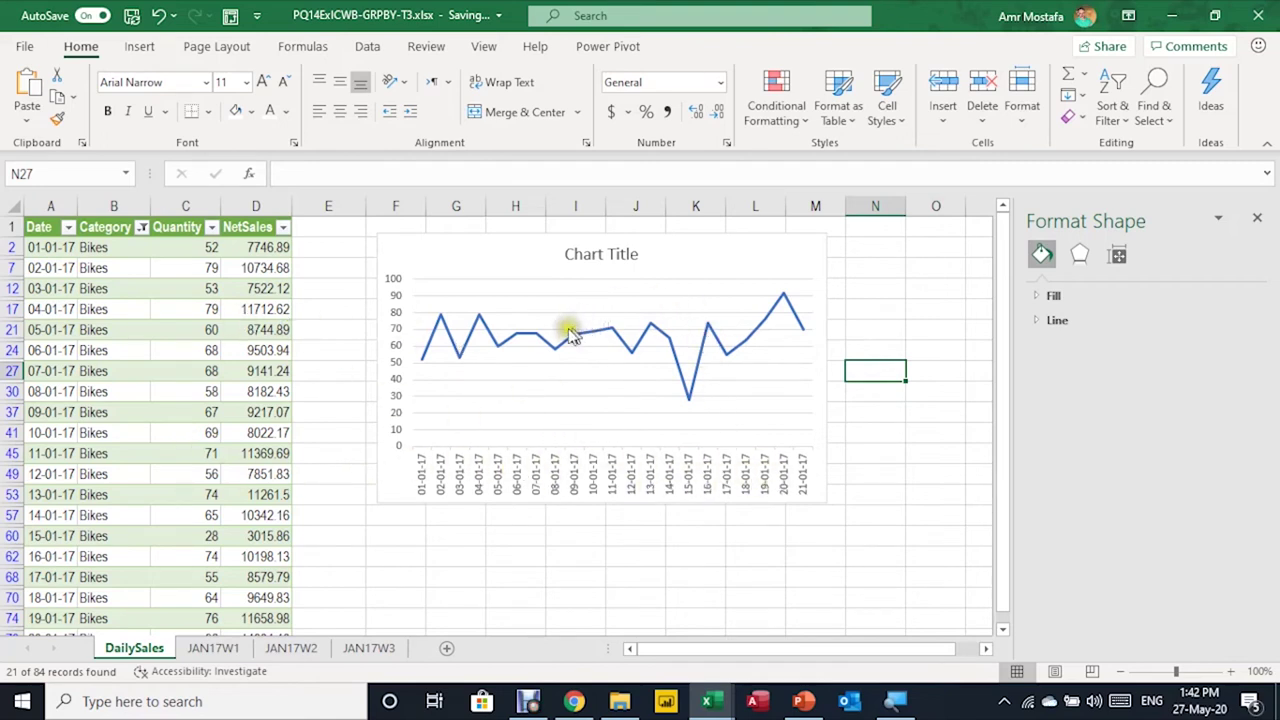
pyautogui.click(143, 229)
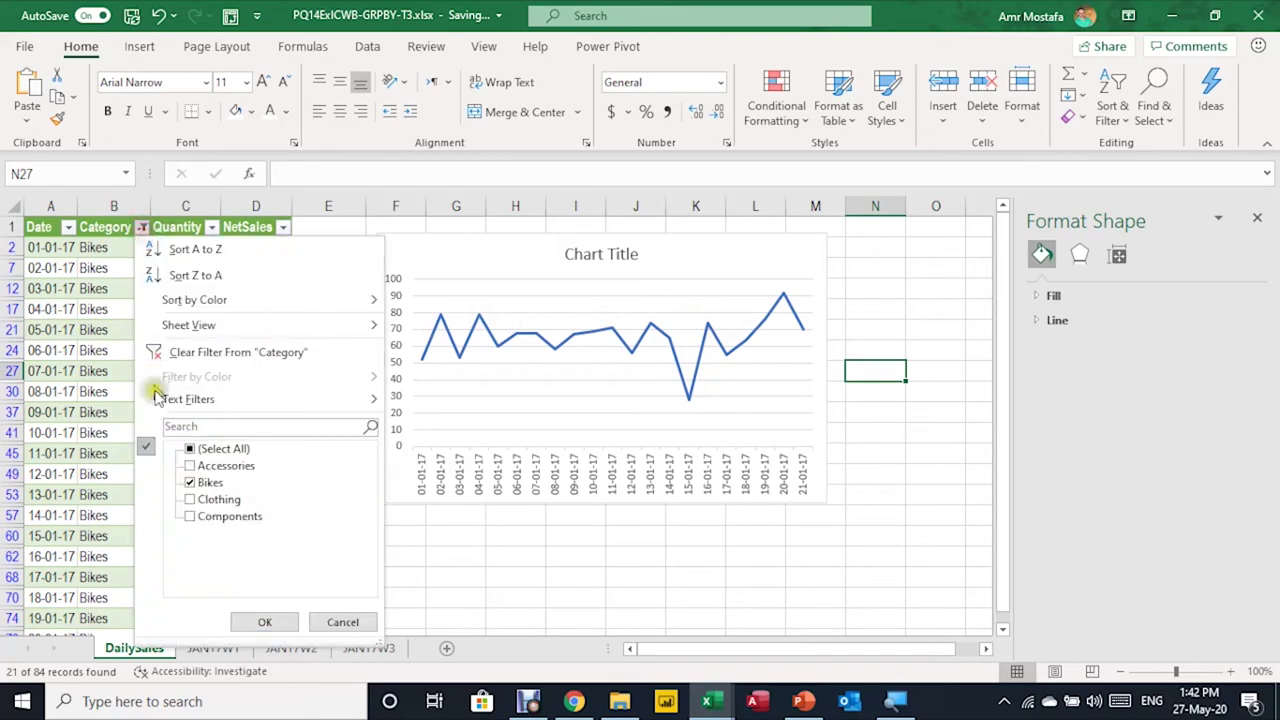
pyautogui.click(190, 482)
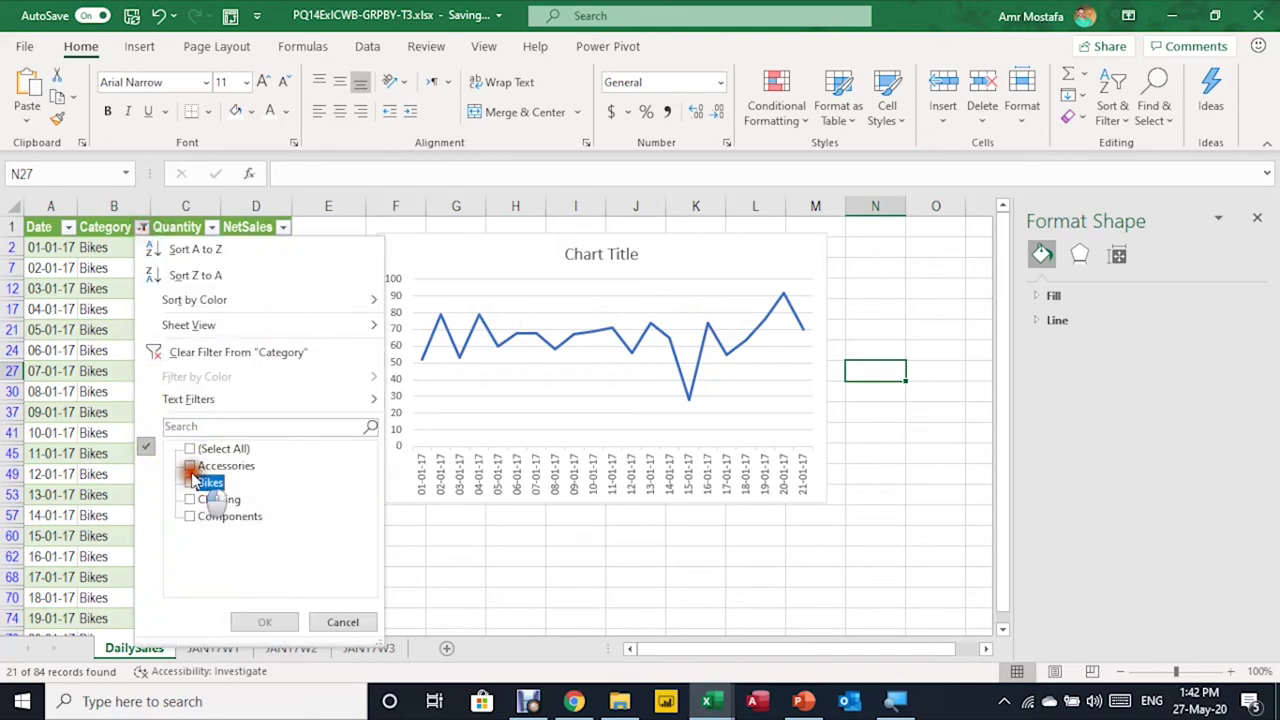
pyautogui.click(190, 466)
pyautogui.click(250, 624)
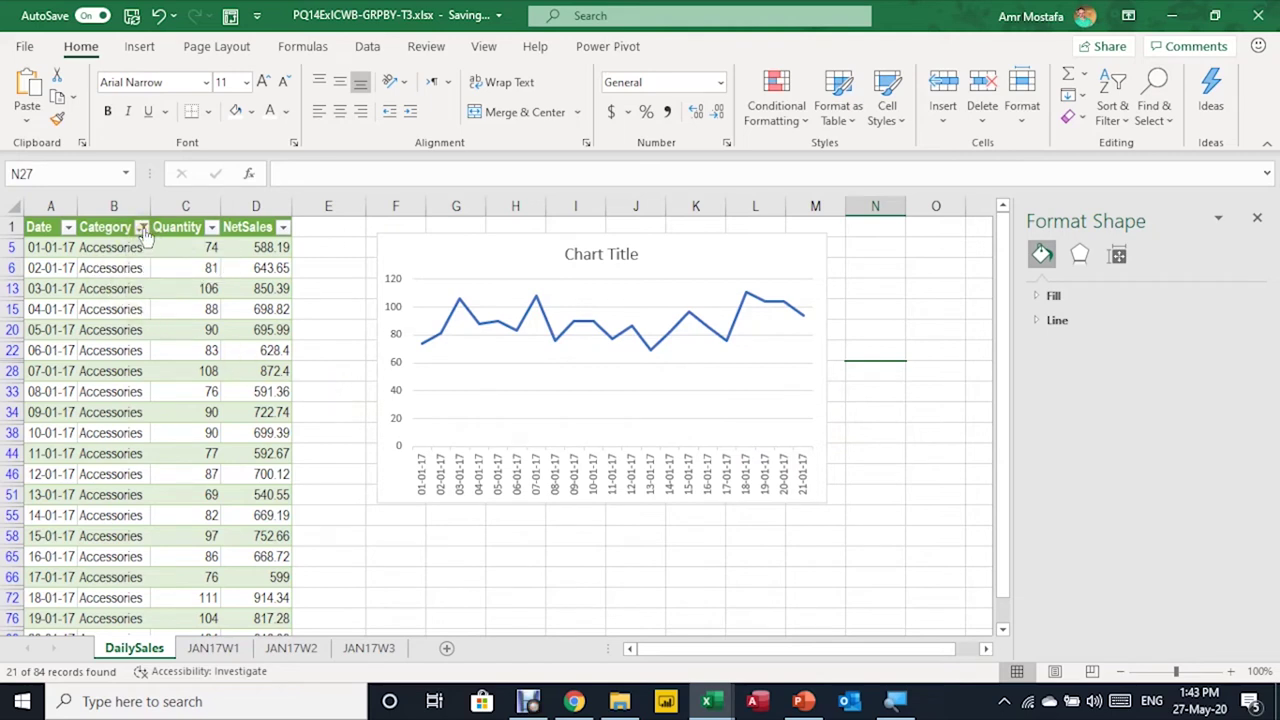
# Tick (Select All) in the Category filter so every category shows again
pyautogui.click(143, 228)
pyautogui.click(190, 448)
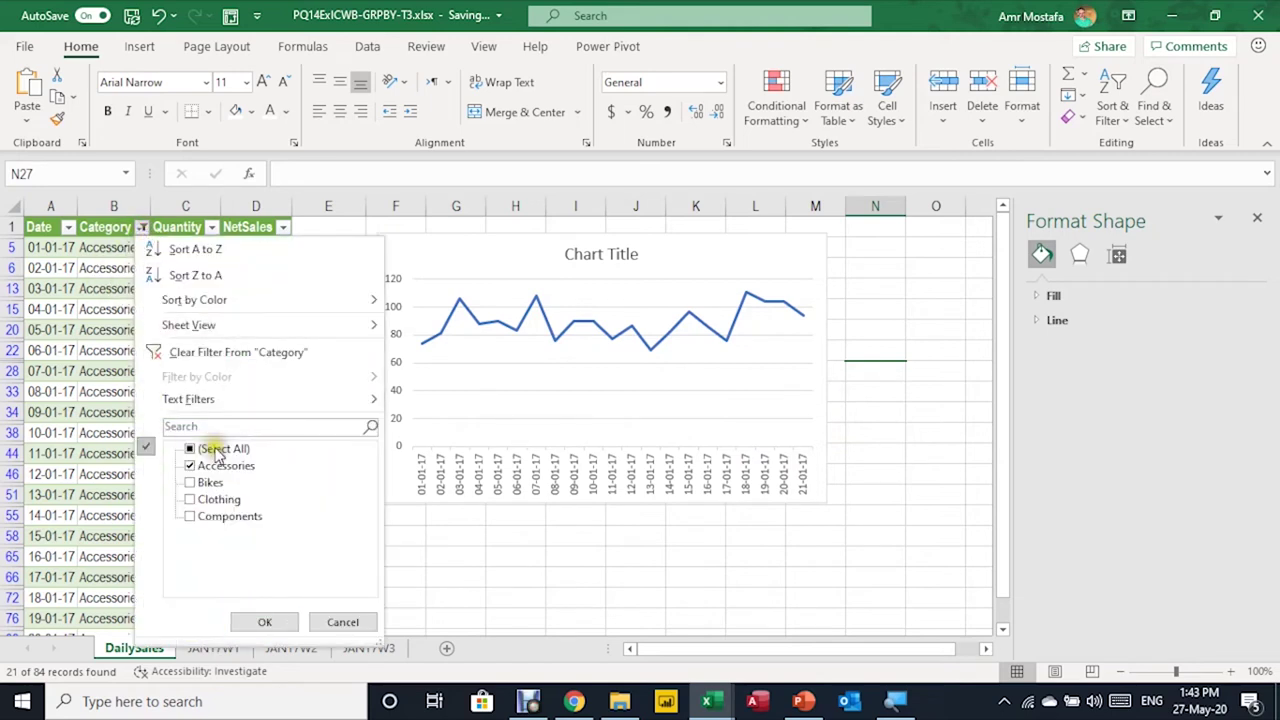
pyautogui.click(264, 621)
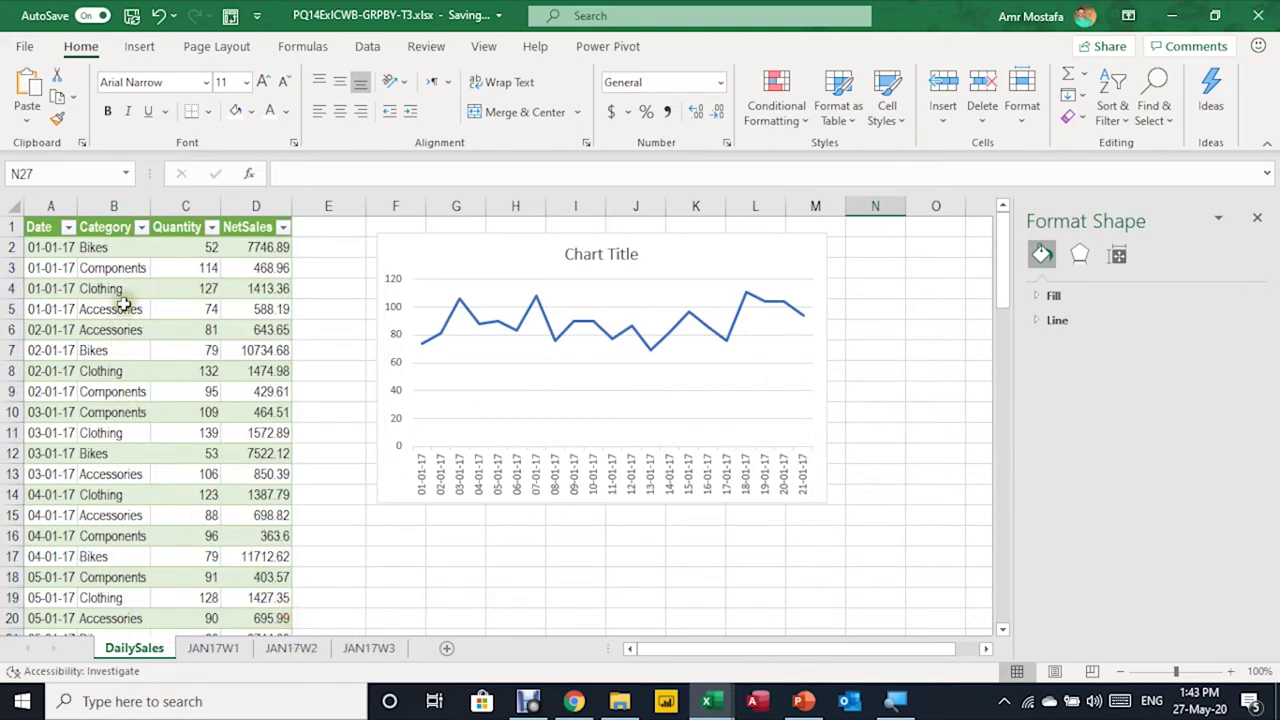
pyautogui.click(131, 288)
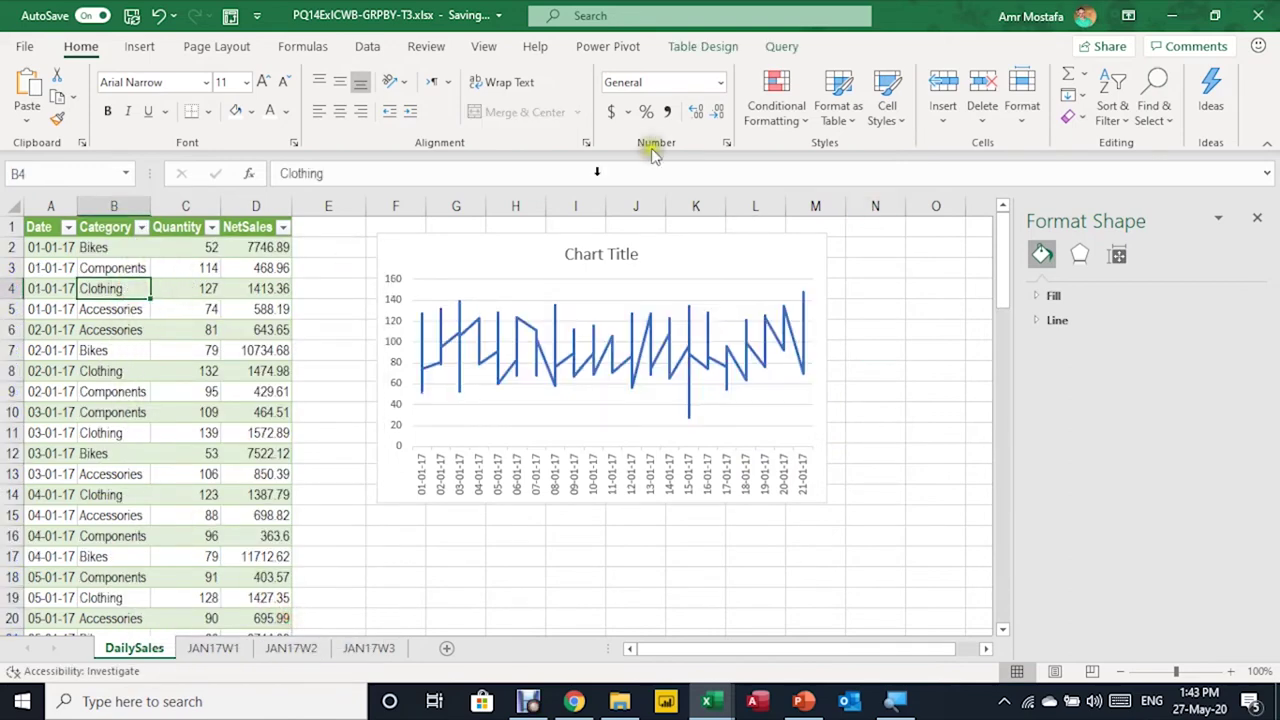
pyautogui.click(709, 48)
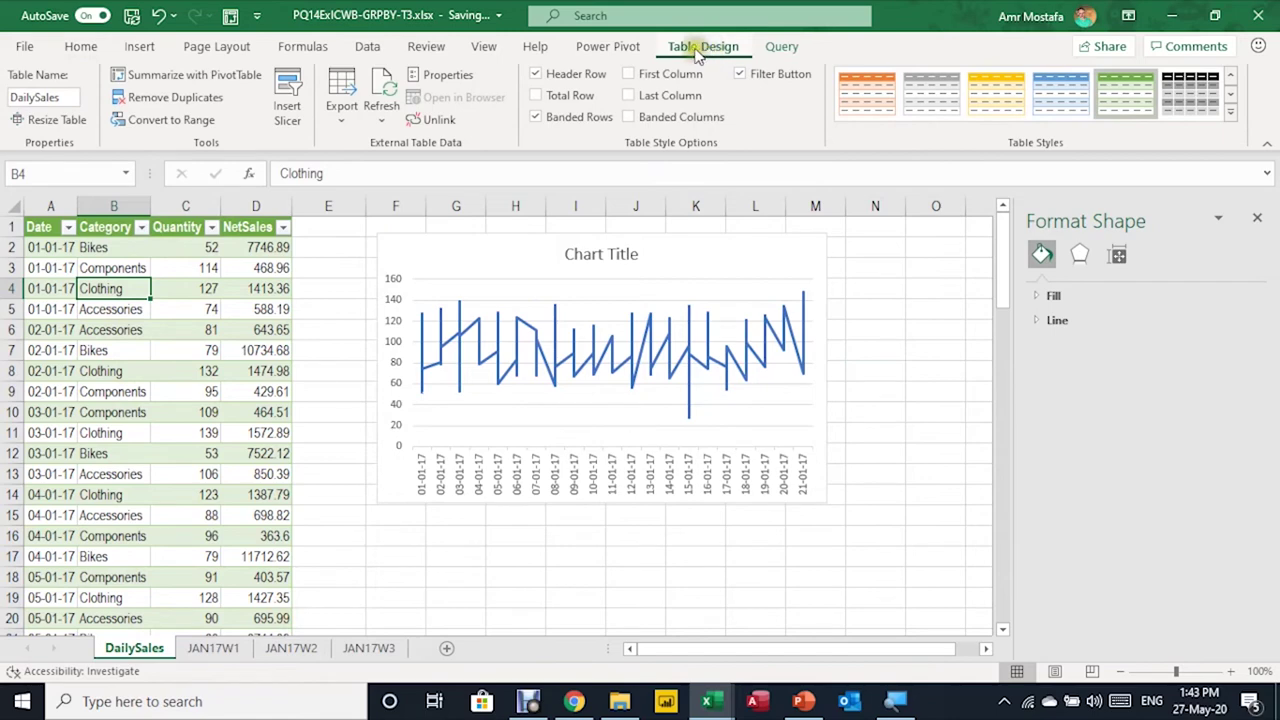
# Add a Category slicer to the right of the chart and filter it to Clothing
pyautogui.click(290, 108)
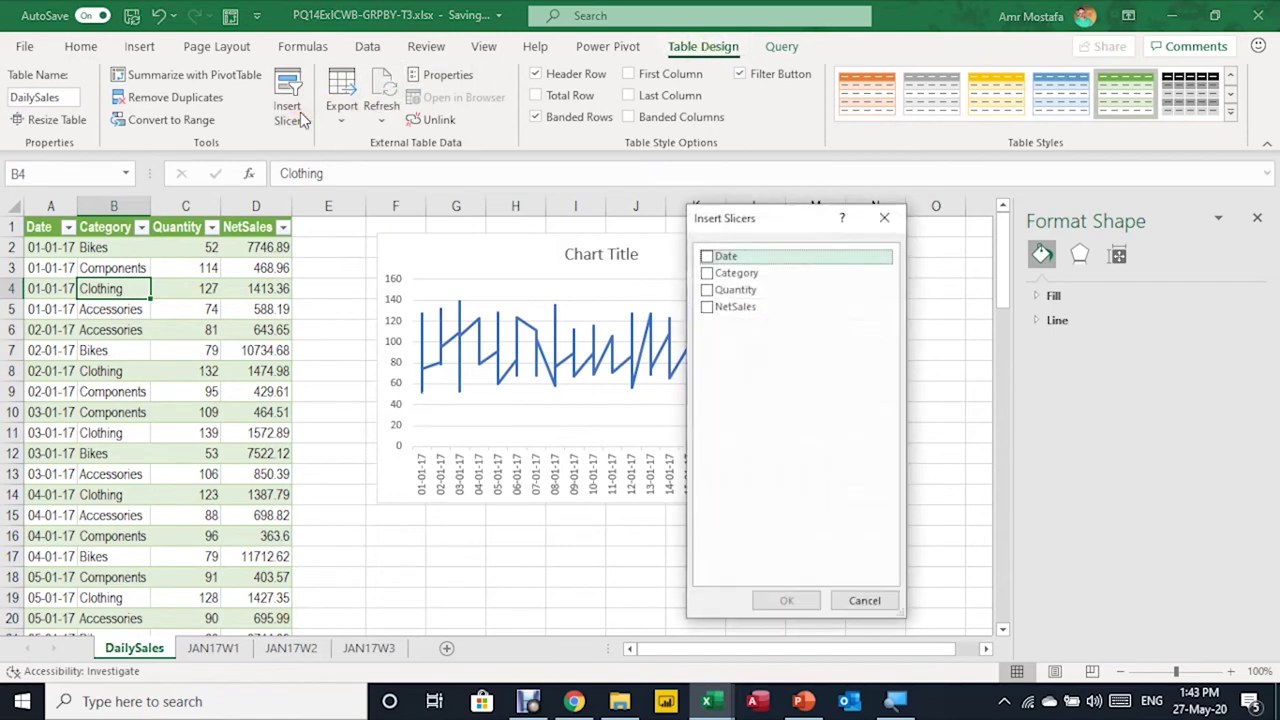
pyautogui.click(707, 273)
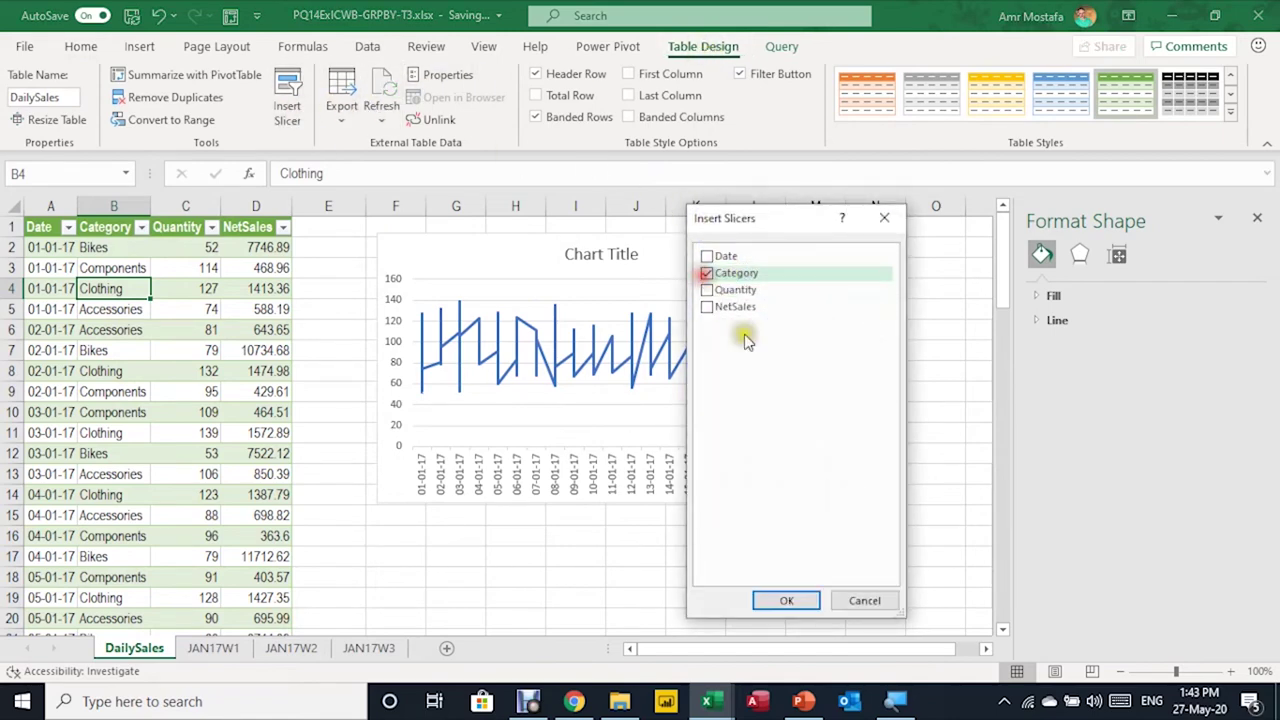
pyautogui.click(786, 600)
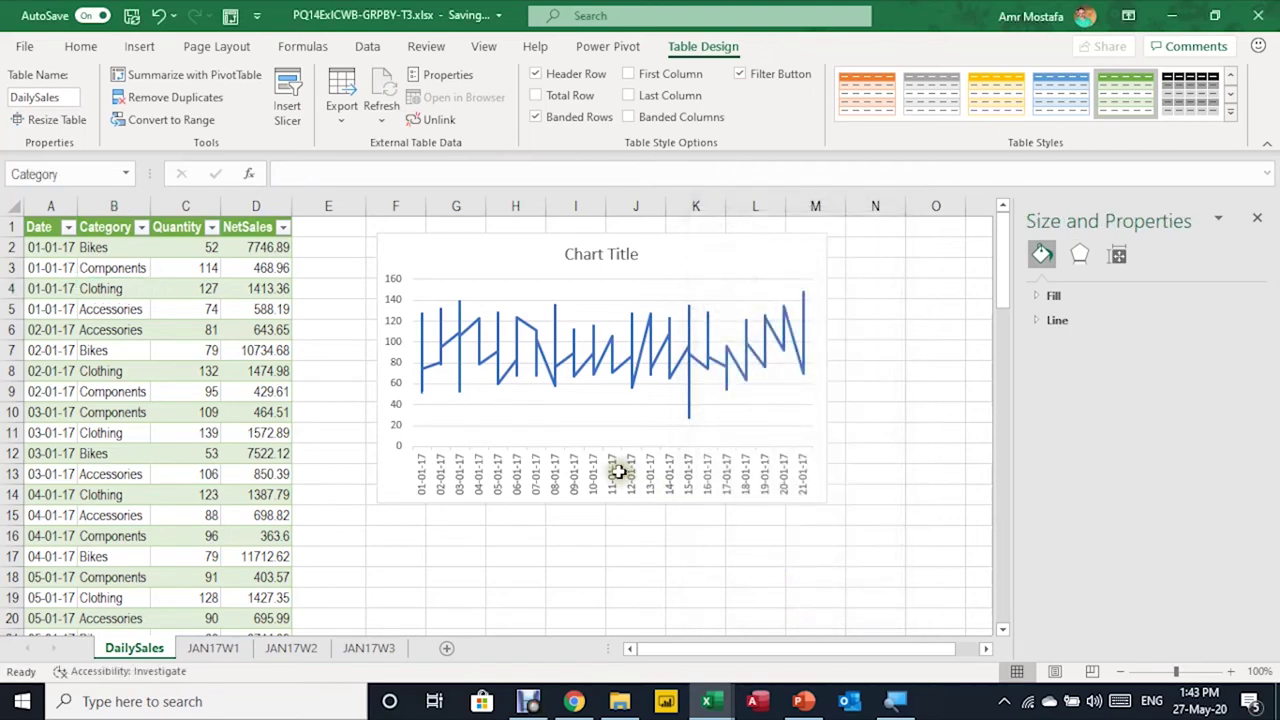
pyautogui.moveTo(503, 320)
pyautogui.mouseDown()
pyautogui.moveTo(643, 316)
pyautogui.moveTo(910, 240)
pyautogui.mouseUp()
pyautogui.click(915, 276)
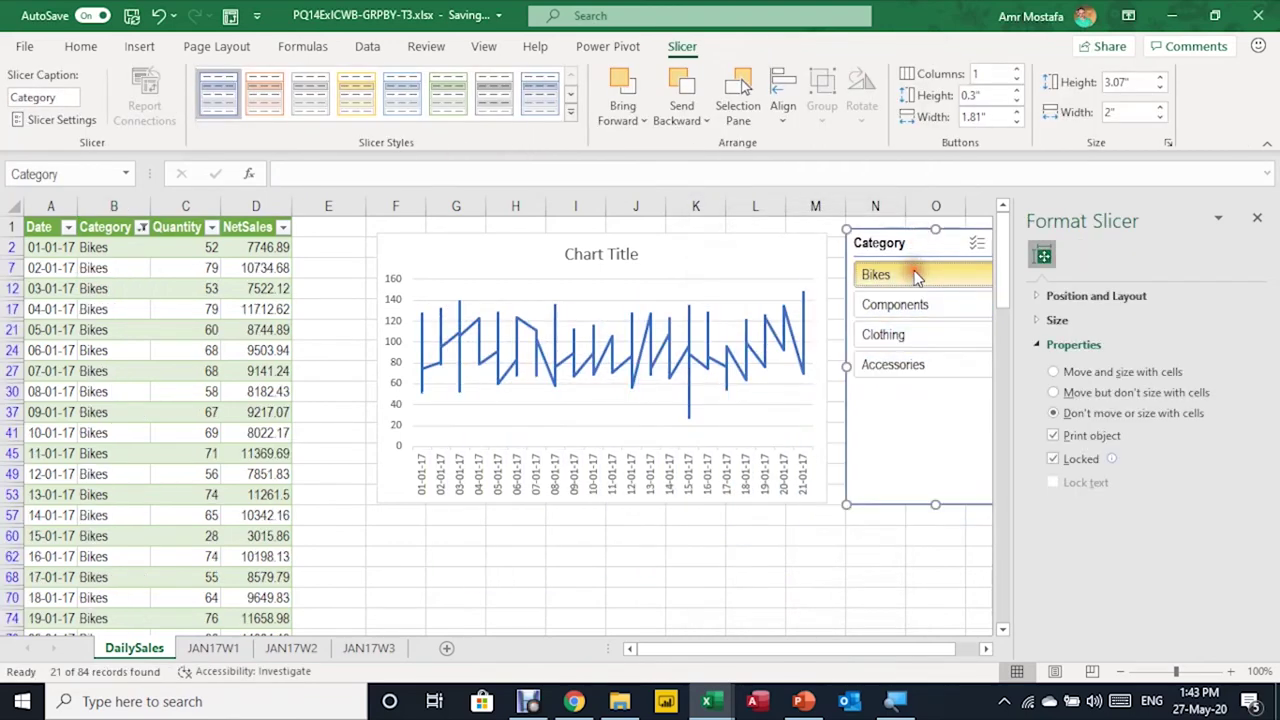
pyautogui.click(919, 312)
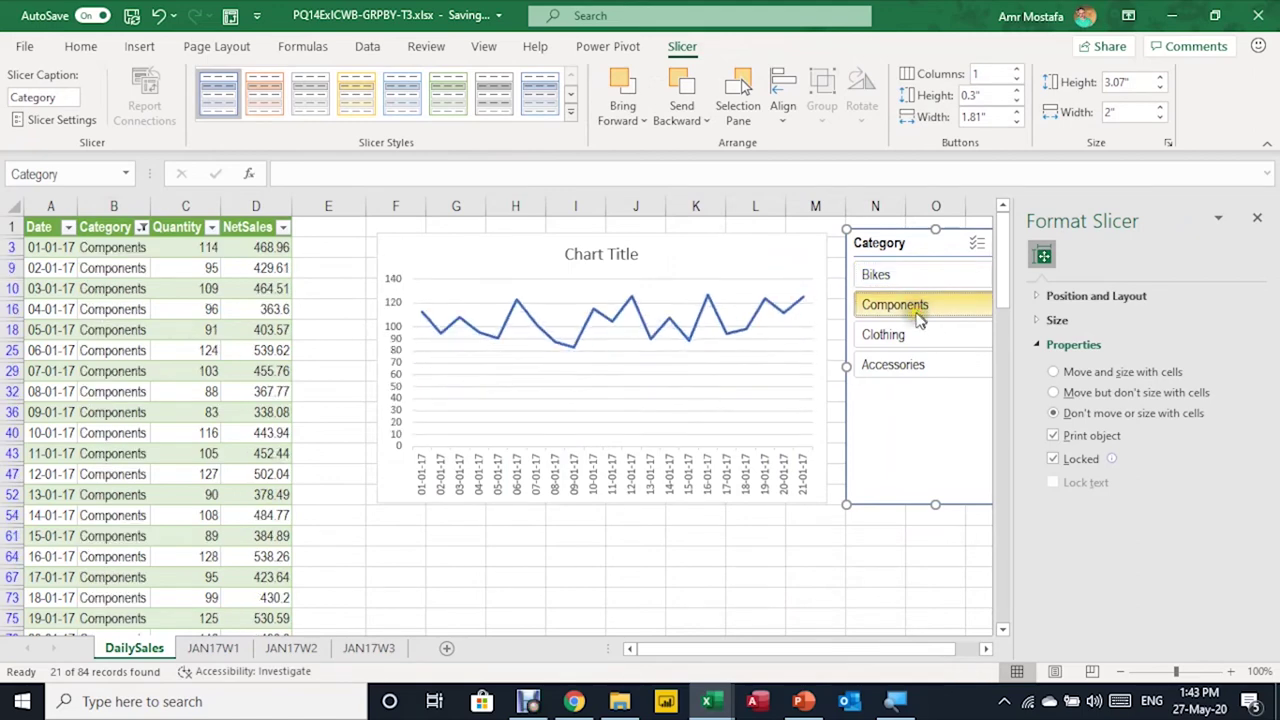
pyautogui.click(913, 336)
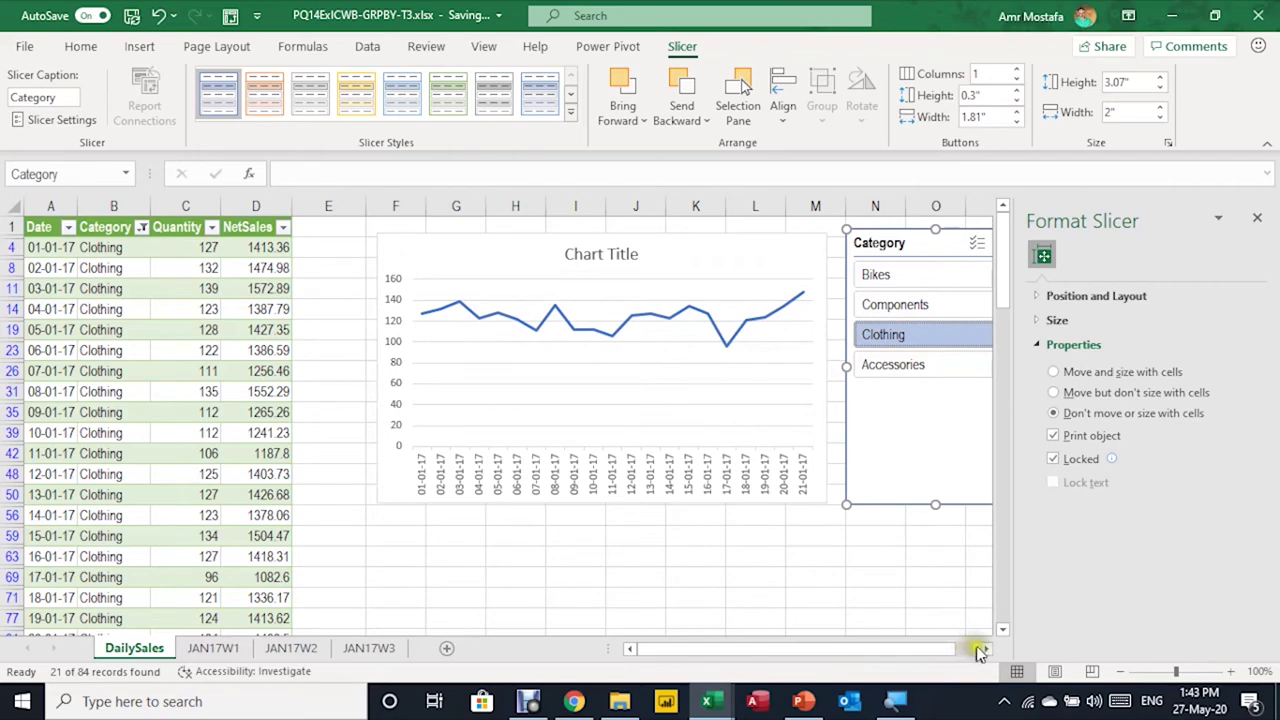
pyautogui.click(985, 649)
pyautogui.click(985, 649)
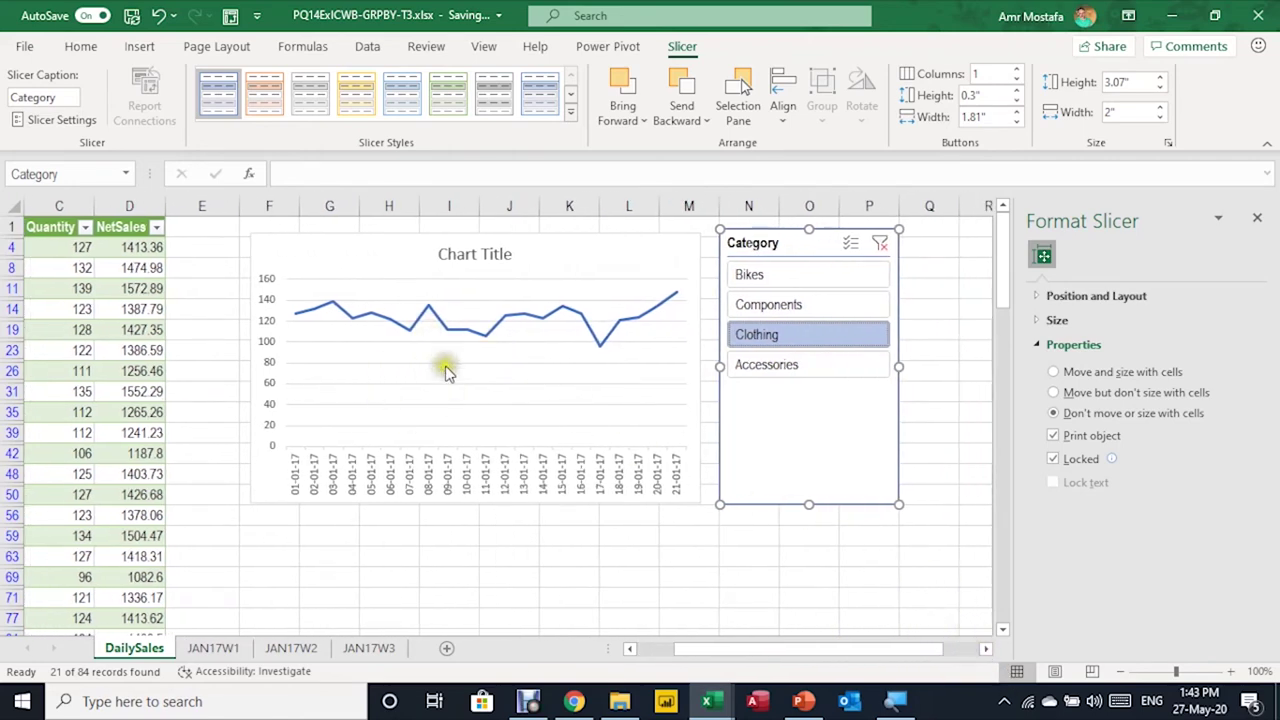
# Retitle the chart Quantity and remove its gridlines
pyautogui.click(463, 253)
pyautogui.tripleClick(470, 255)
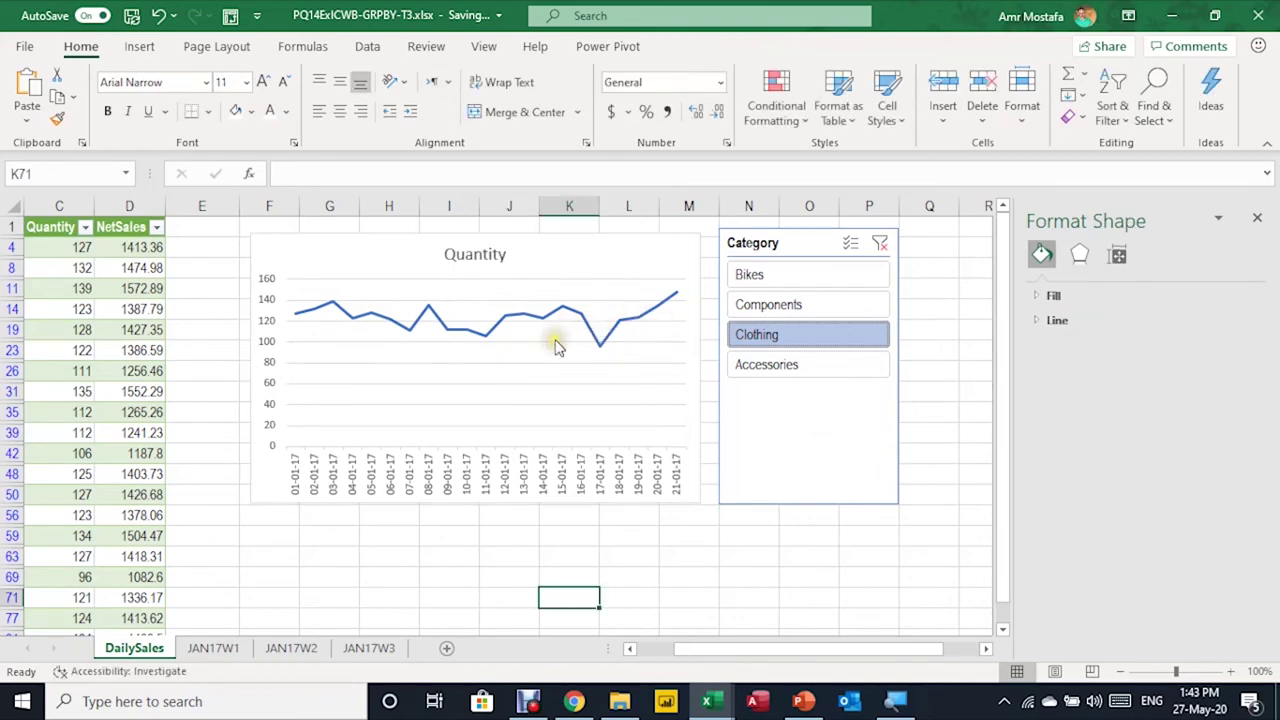
pyautogui.click(557, 343)
pyautogui.press('Escape')
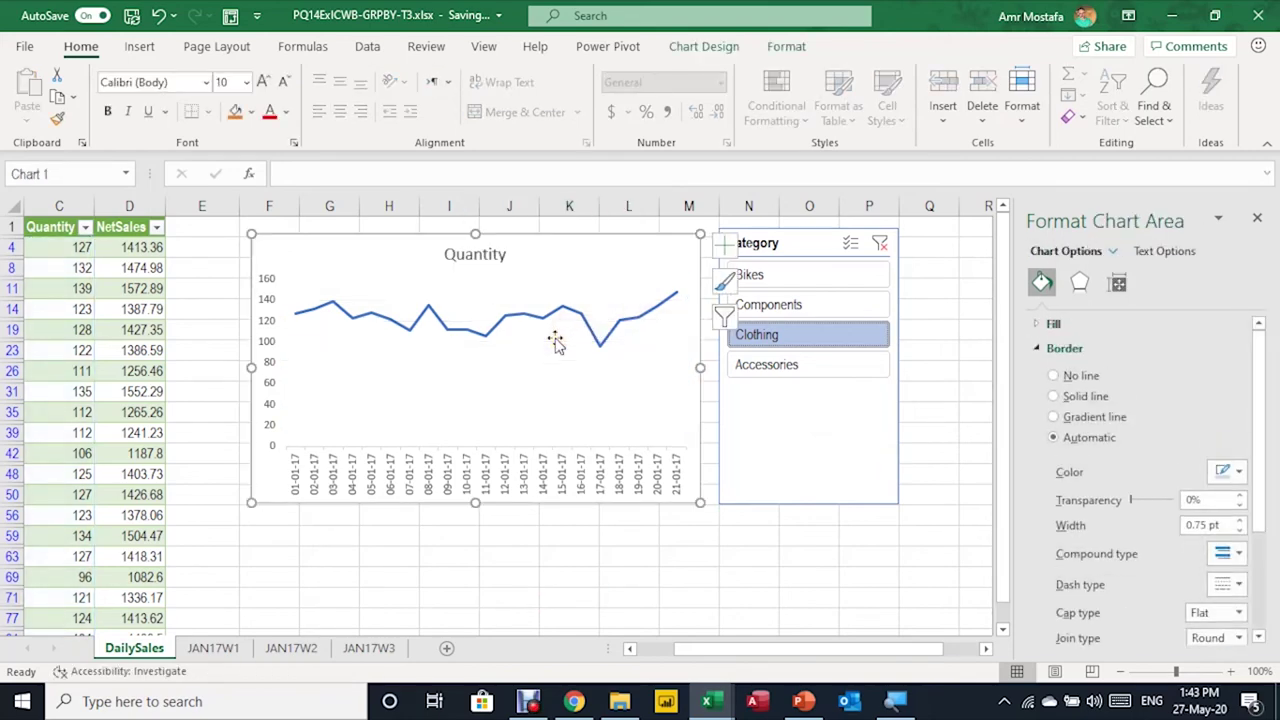
# Format the data series as a smoothed grey line
pyautogui.click(565, 316)
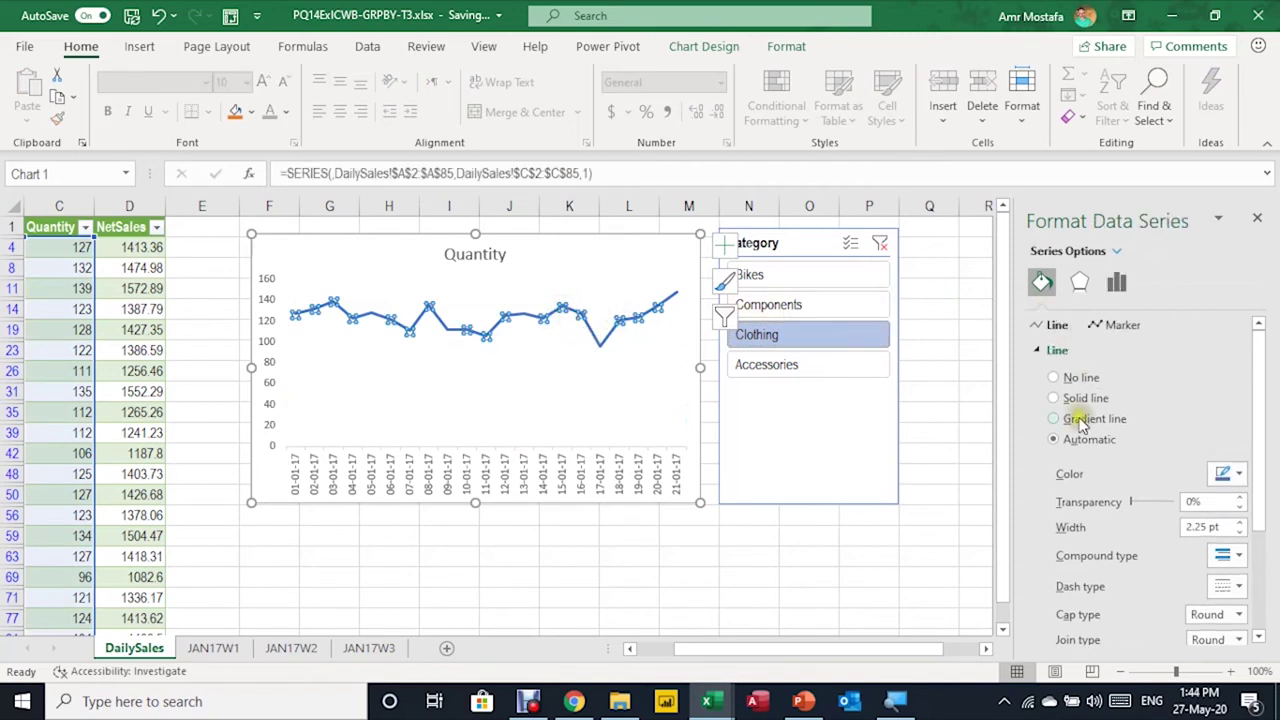
pyautogui.scroll(-3, 1071, 417)
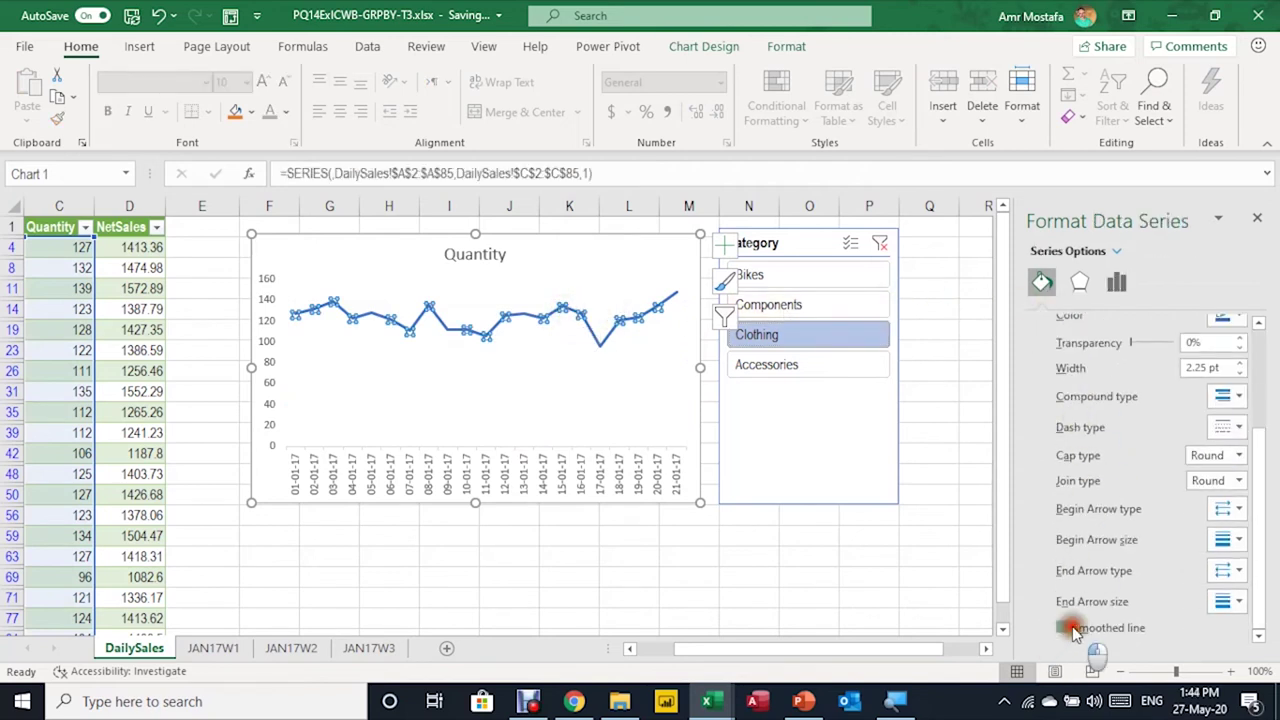
pyautogui.click(1066, 628)
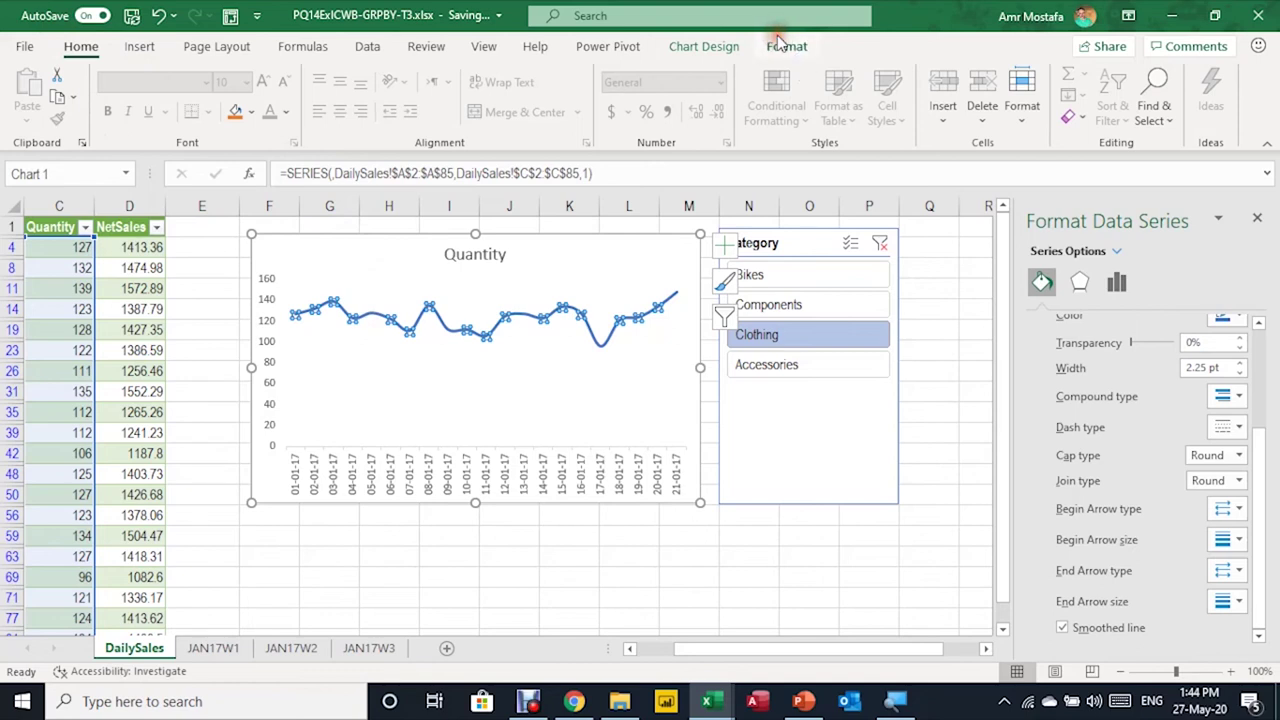
pyautogui.scroll(3, 1123, 449)
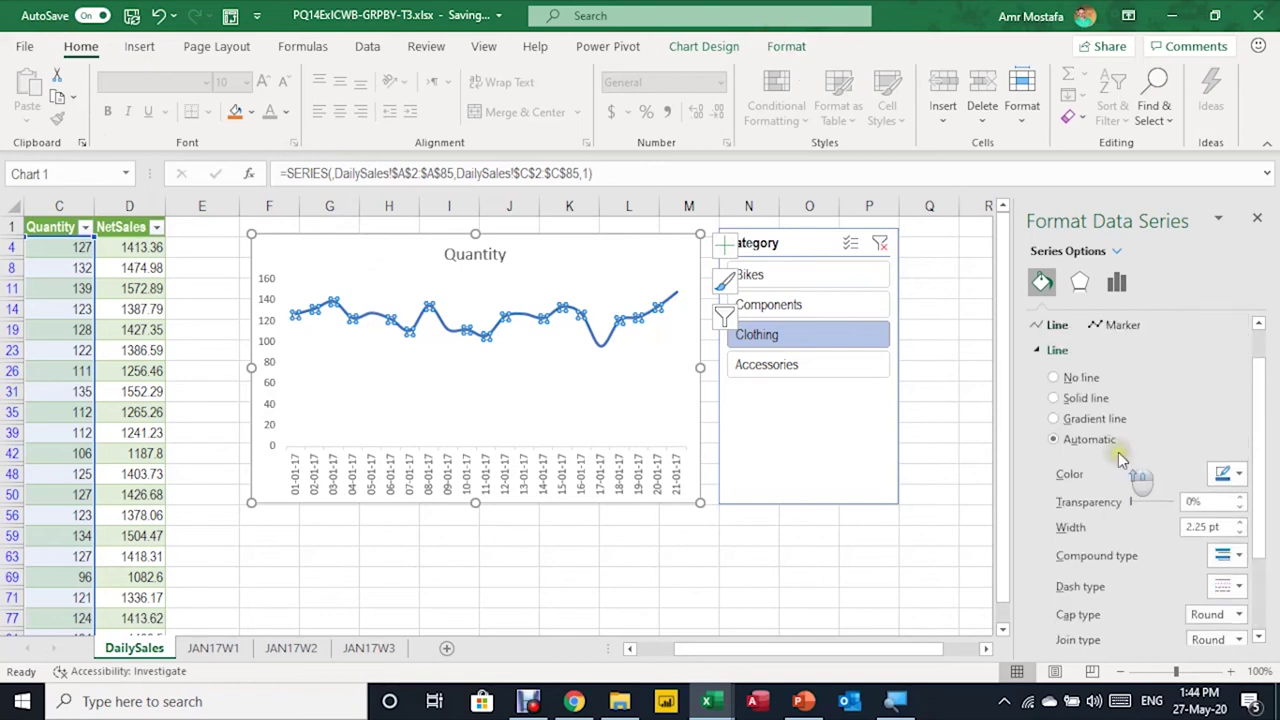
pyautogui.click(1240, 478)
pyautogui.click(1219, 297)
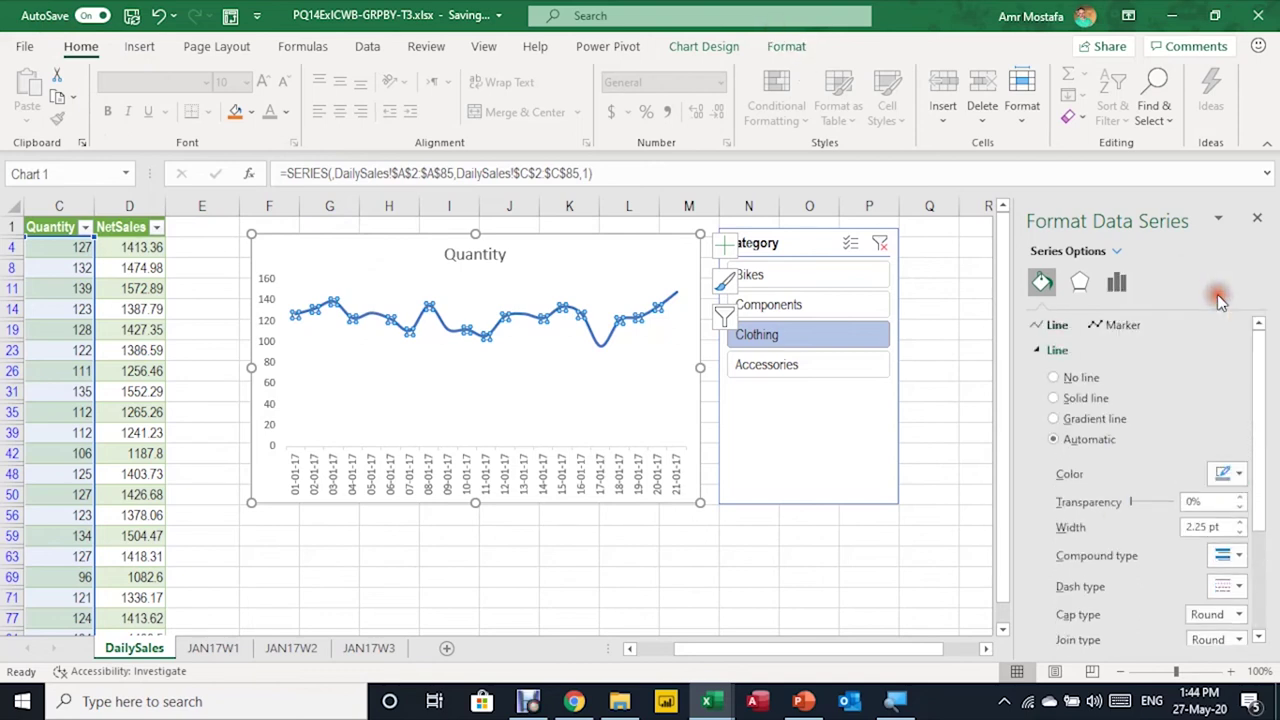
pyautogui.click(938, 311)
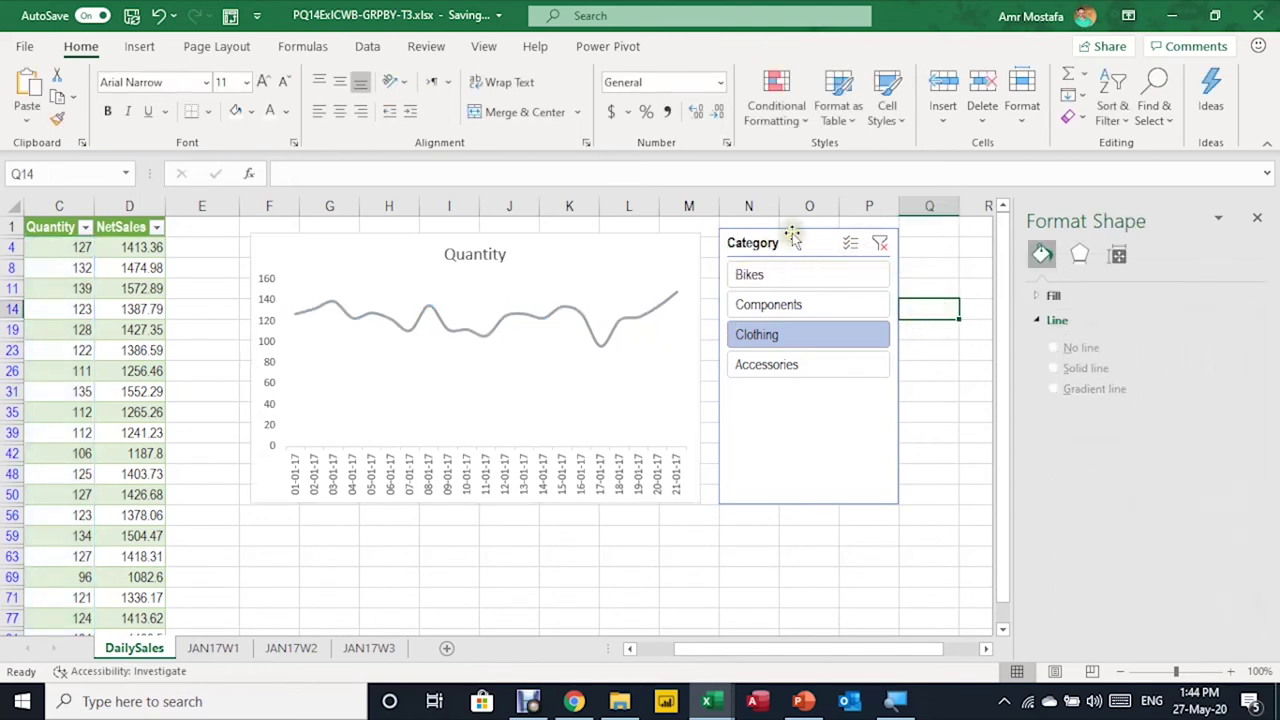
# Shorten and widen the Quantity chart, then place the Category slicer snugly against its right edge
pyautogui.click(580, 243)
pyautogui.moveTo(476, 502); pyautogui.dragTo(487, 405)
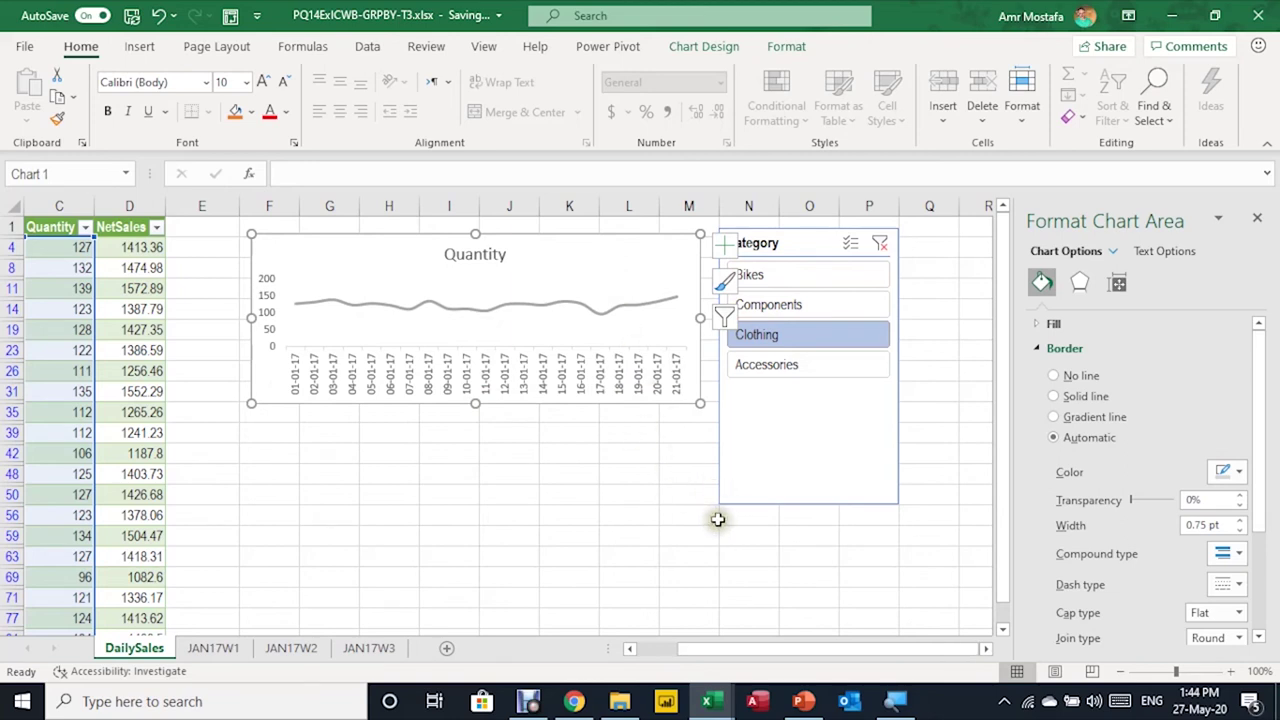
pyautogui.moveTo(528, 242)
pyautogui.mouseDown()
pyautogui.moveTo(531, 266)
pyautogui.moveTo(518, 266)
pyautogui.mouseUp()
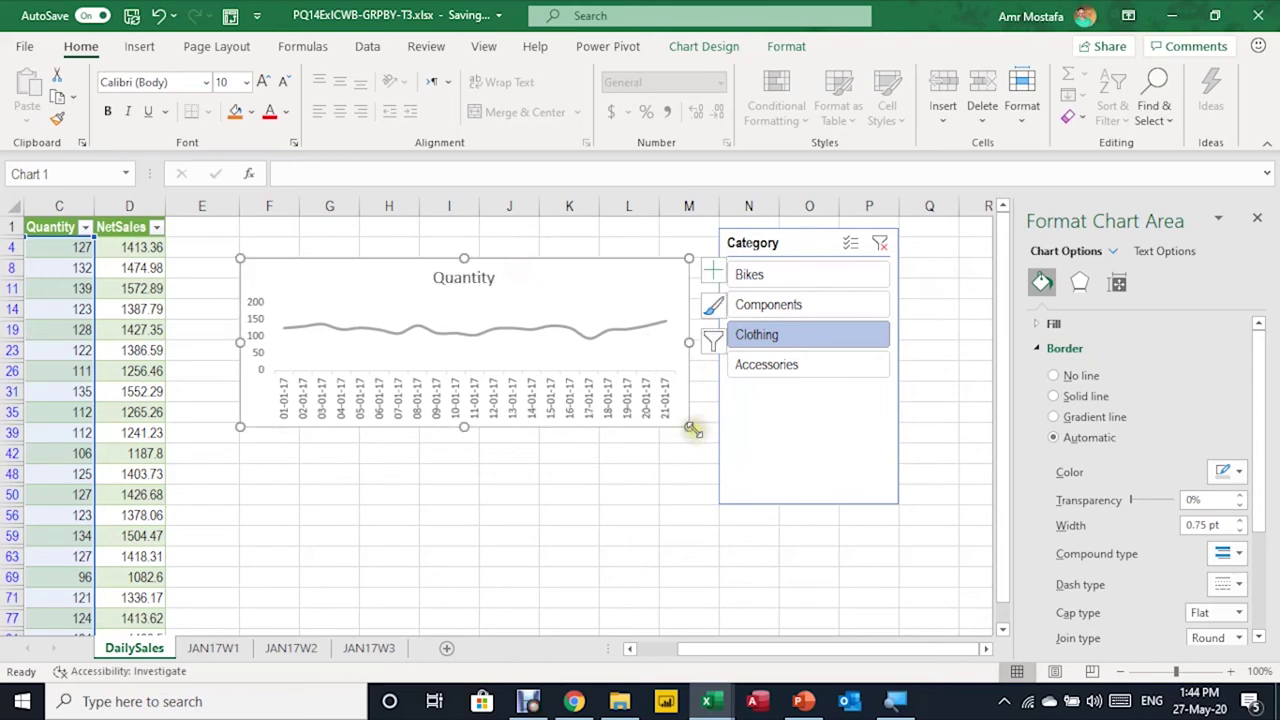
pyautogui.moveTo(689, 426); pyautogui.dragTo(691, 428)
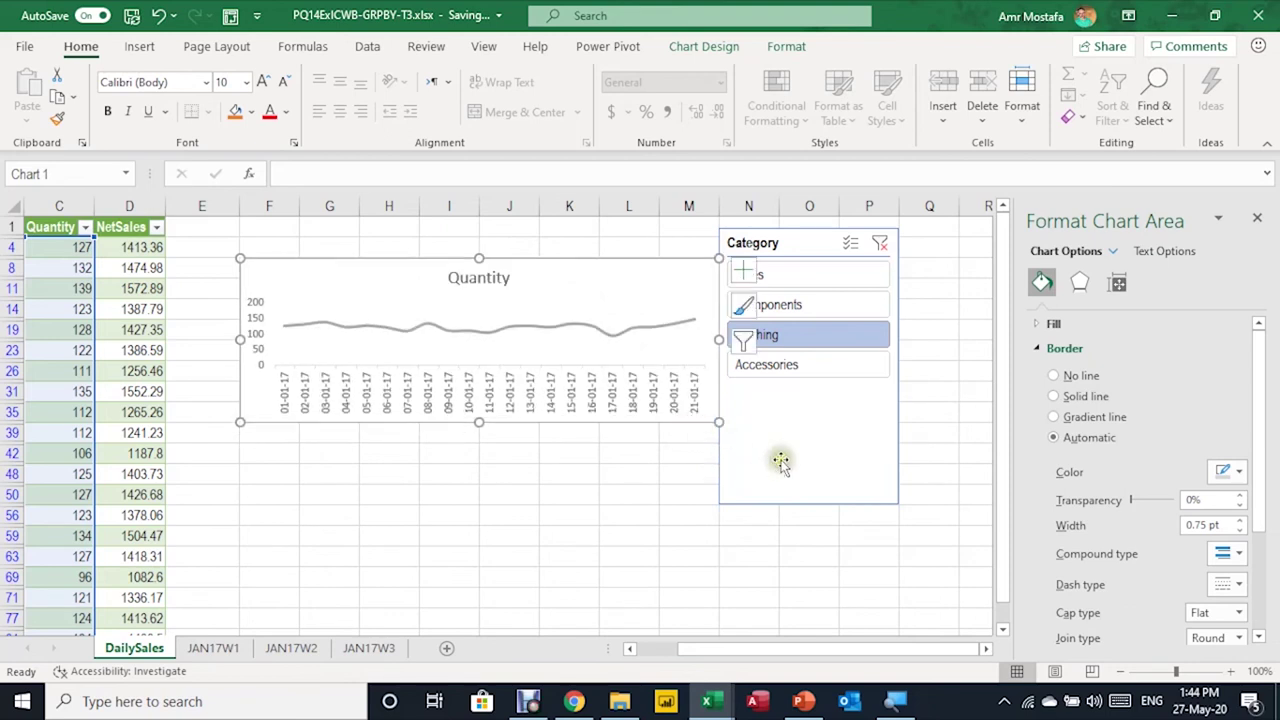
pyautogui.moveTo(789, 222); pyautogui.dragTo(837, 242)
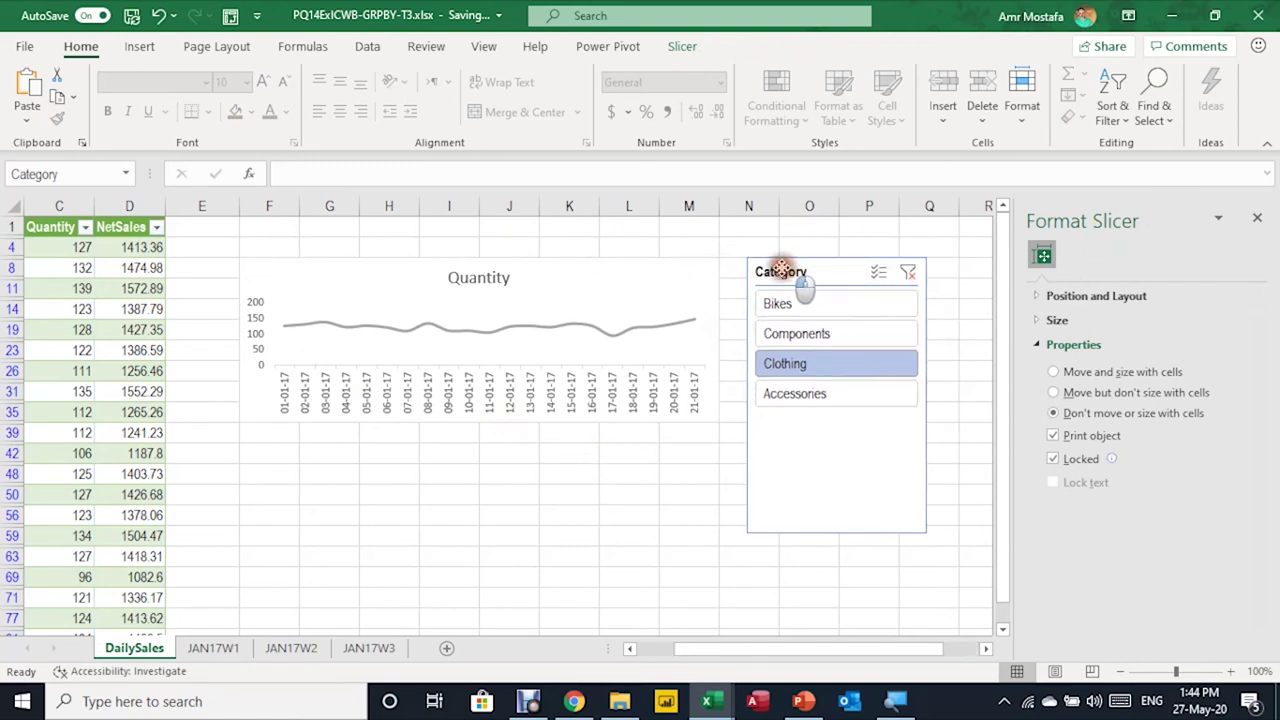
pyautogui.moveTo(814, 264); pyautogui.dragTo(772, 274)
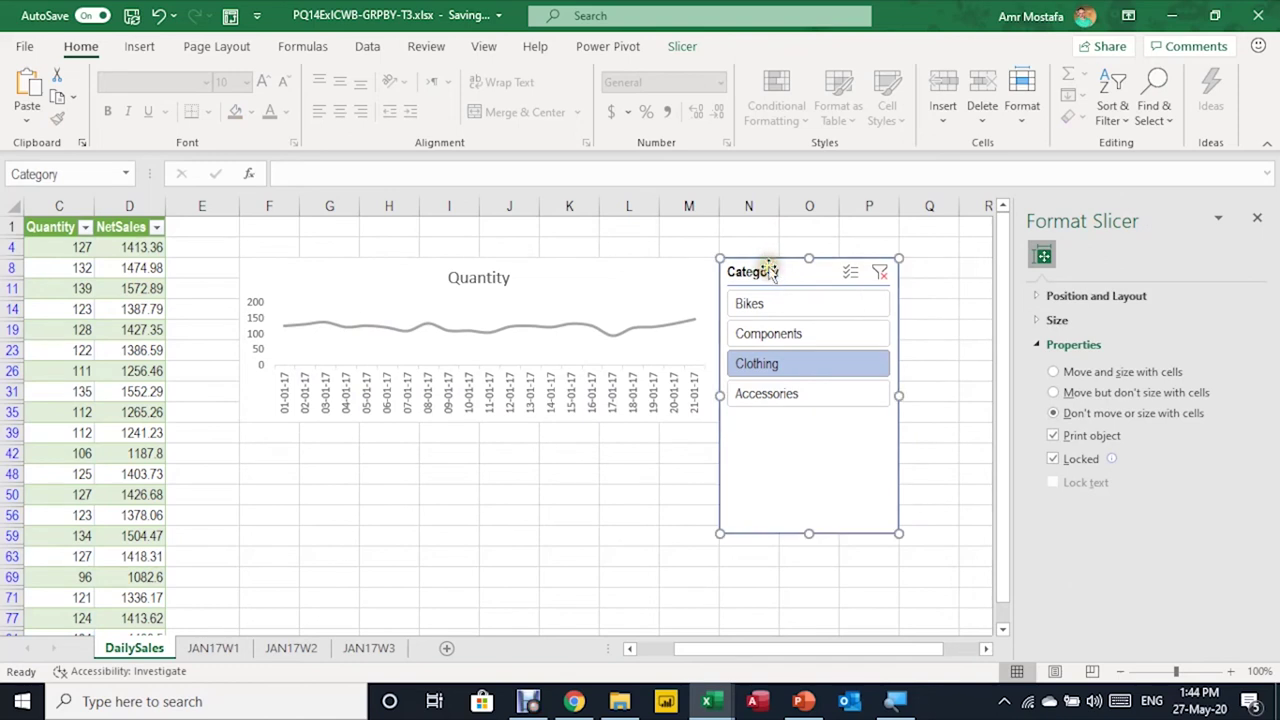
# Hide the slicer's header in Slicer Settings and make the slicer narrower
pyautogui.click(682, 47)
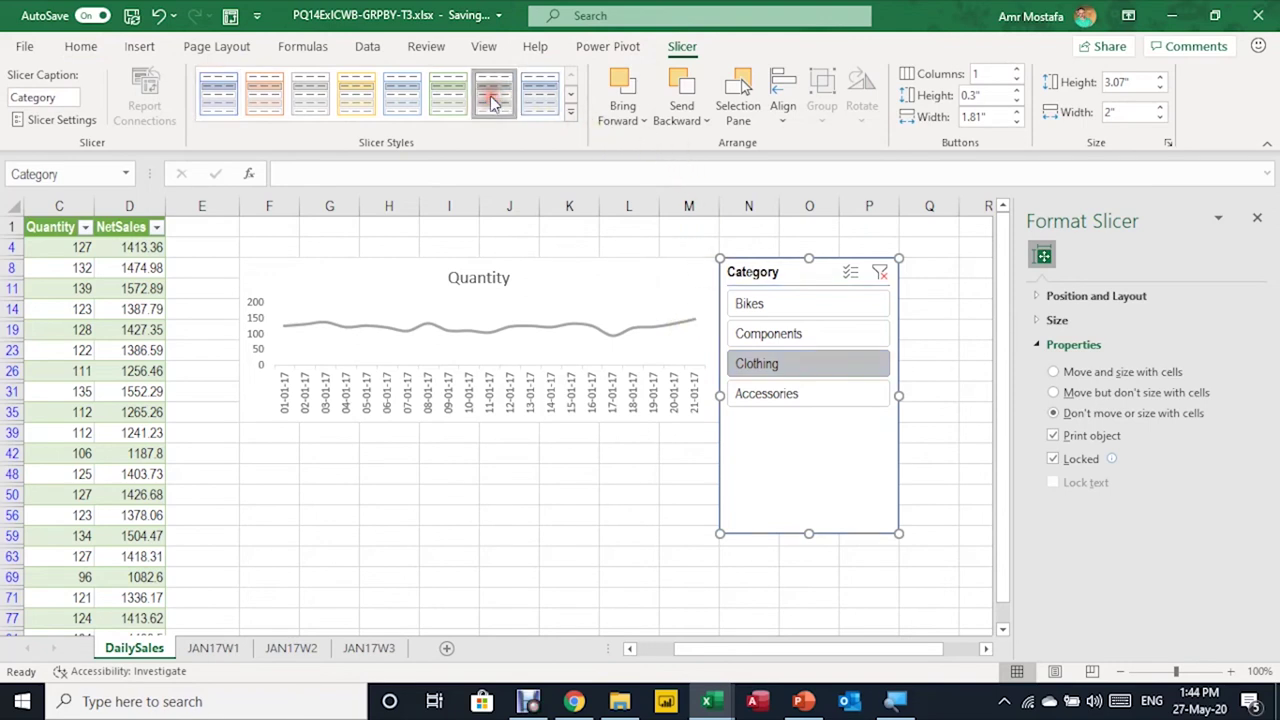
pyautogui.rightClick(771, 272)
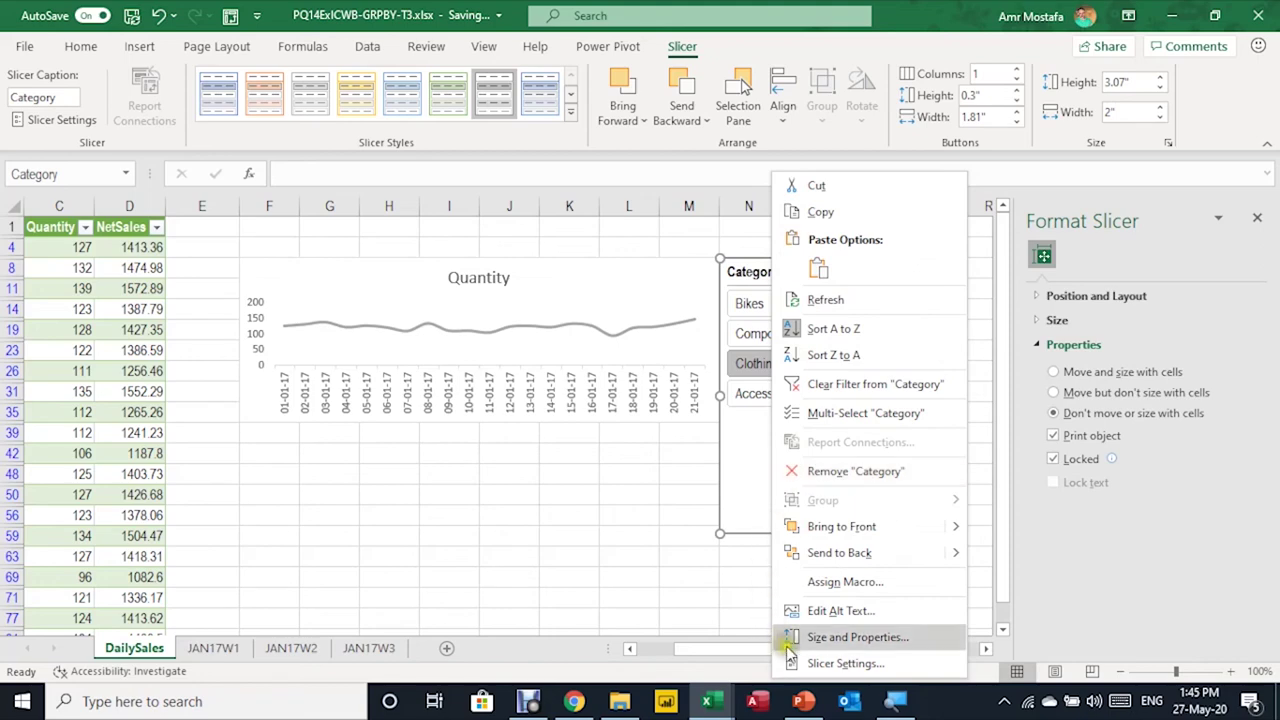
pyautogui.click(820, 663)
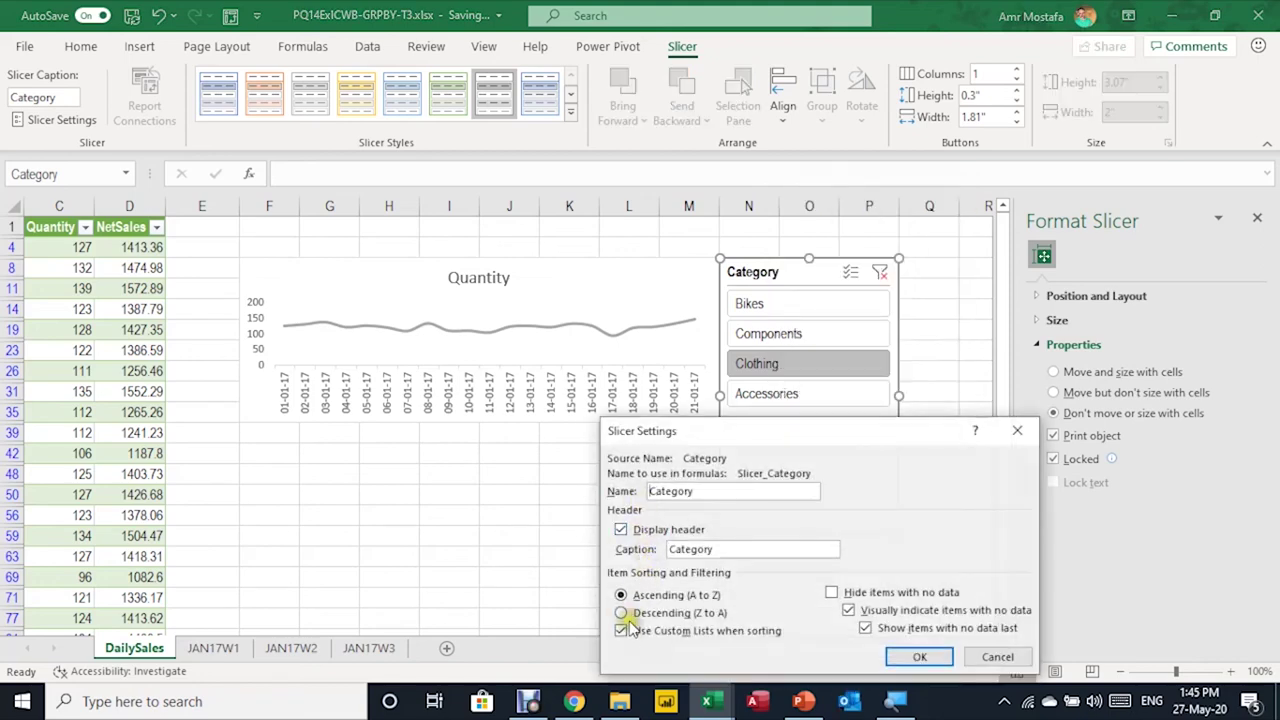
pyautogui.click(645, 529)
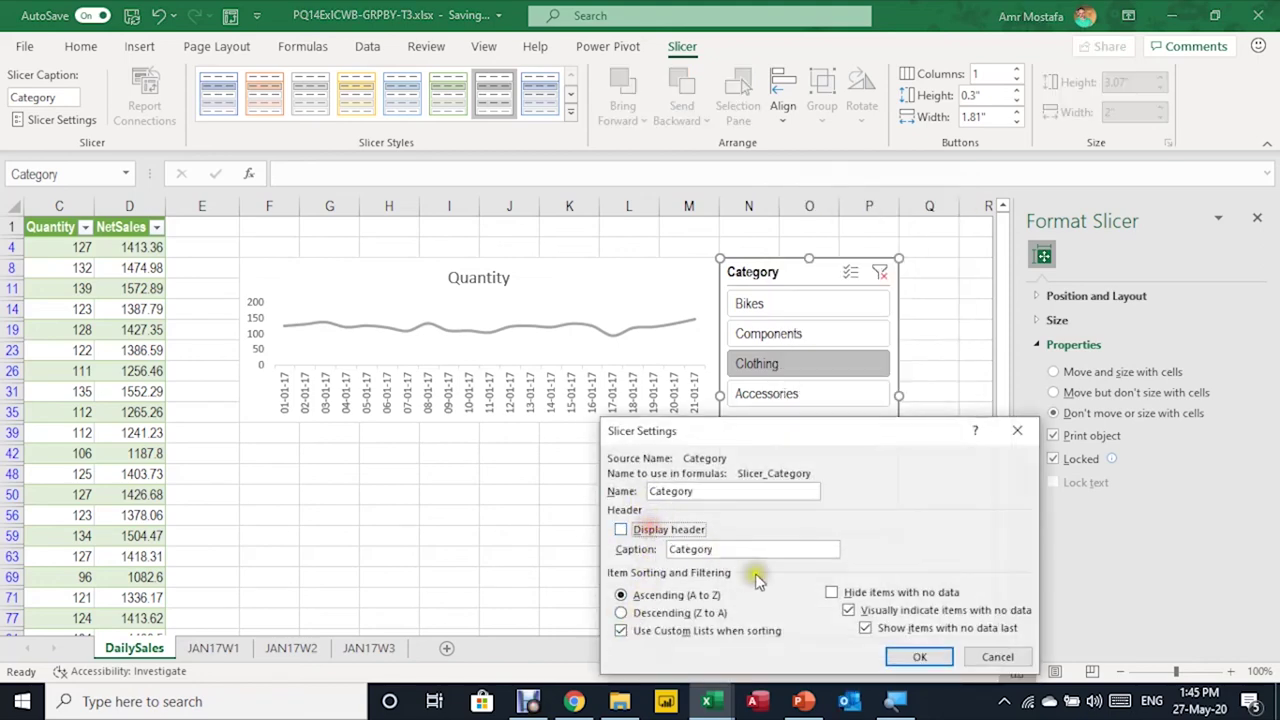
pyautogui.click(915, 656)
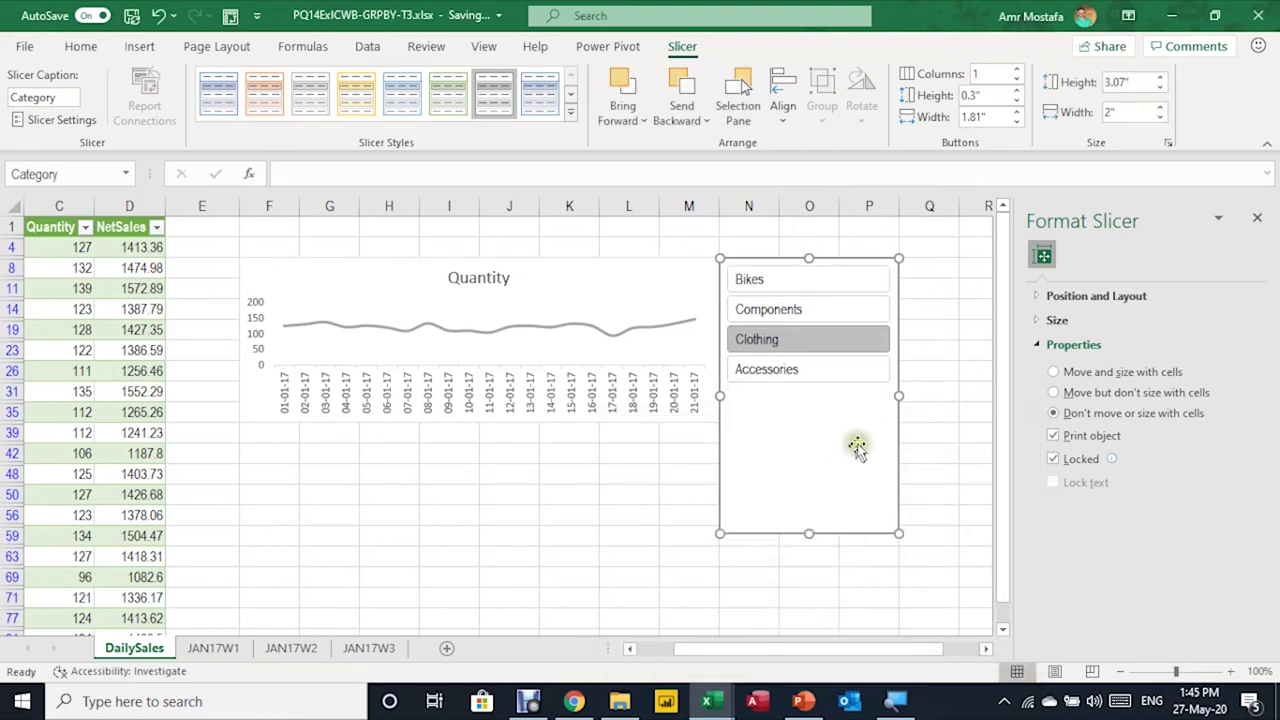
pyautogui.moveTo(899, 397); pyautogui.dragTo(851, 391)
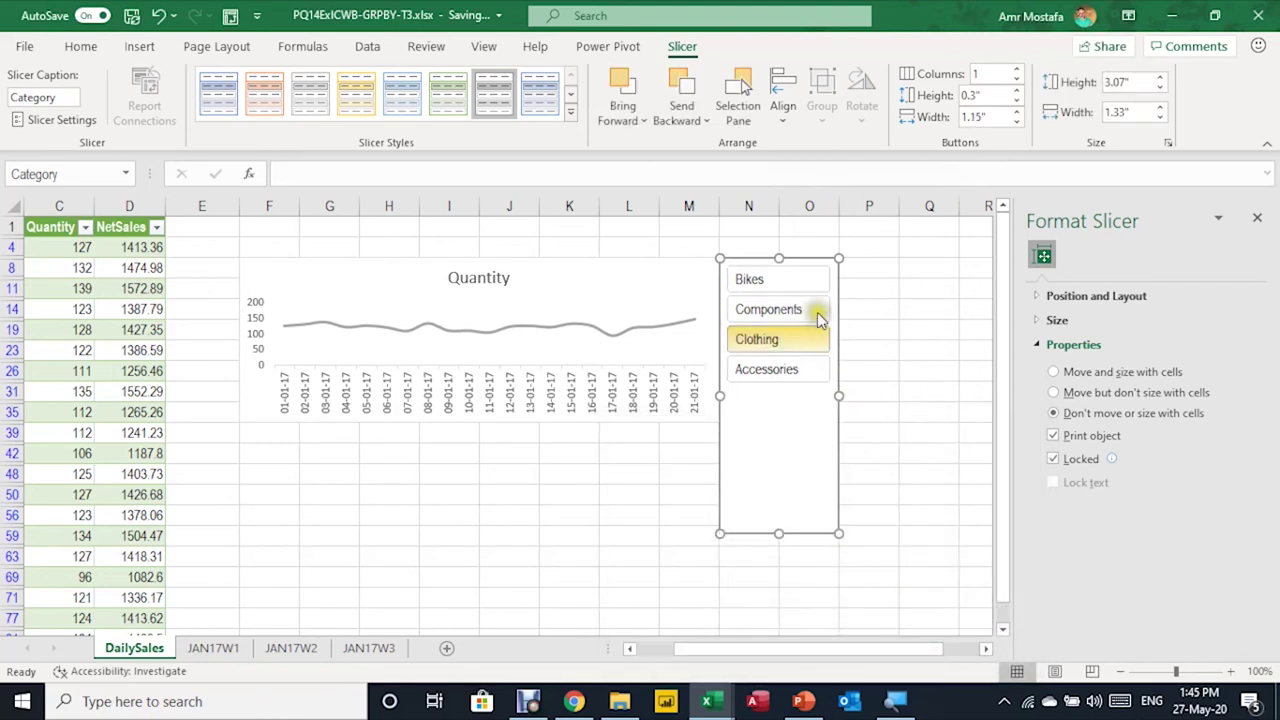
# Raise the slicer Buttons Height to 0.7" and lengthen the slicer to fit
pyautogui.click(1018, 90)
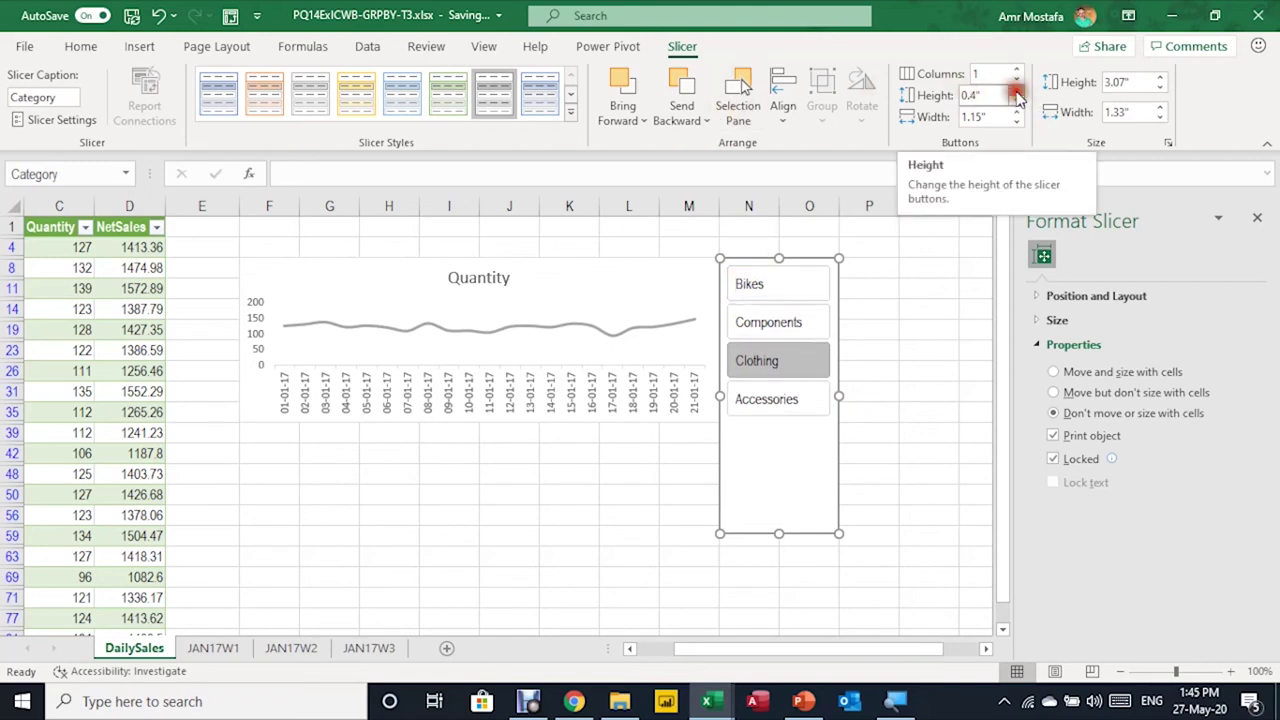
pyautogui.click(1018, 90)
pyautogui.click(1018, 90)
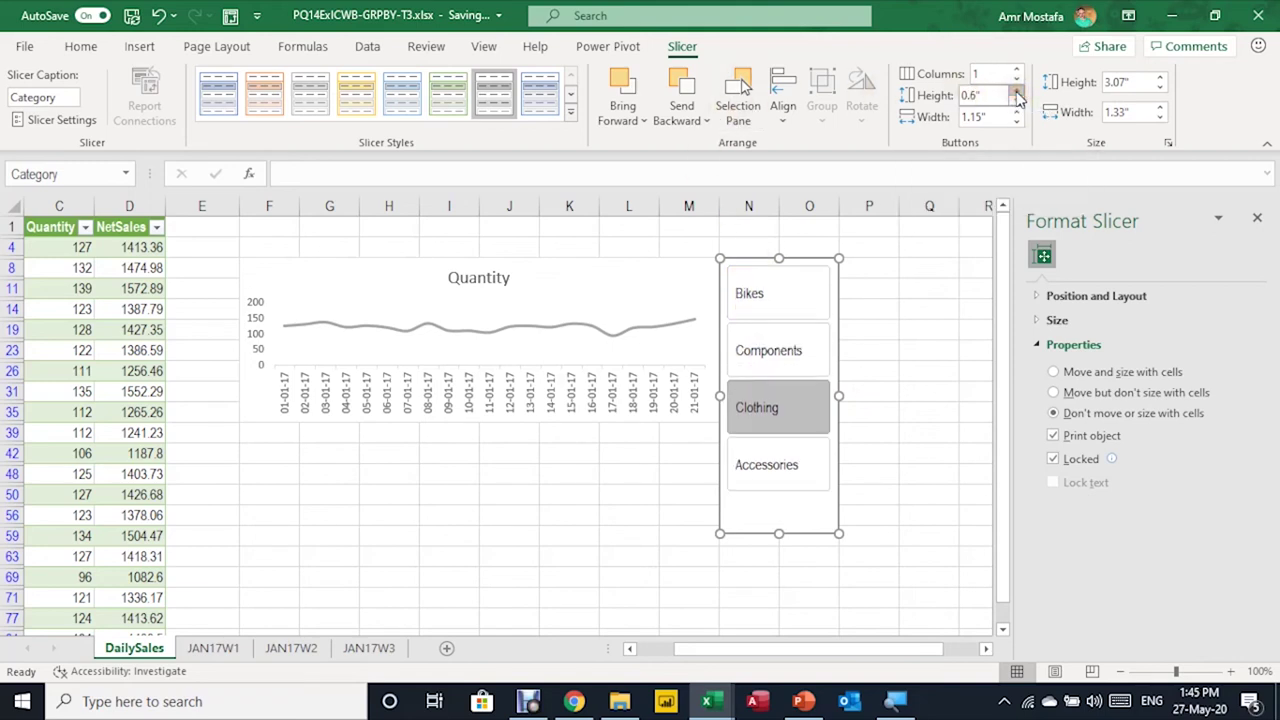
pyautogui.click(1018, 91)
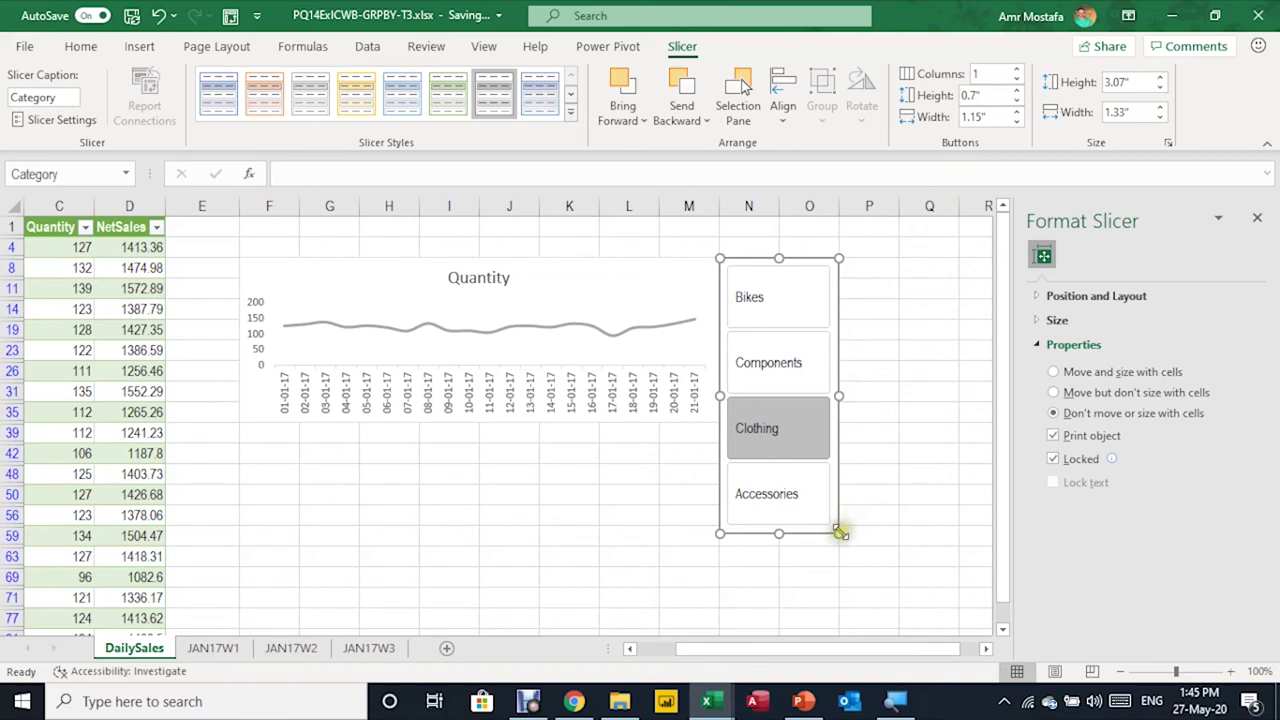
pyautogui.moveTo(839, 532); pyautogui.dragTo(838, 546)
pyautogui.click(869, 474)
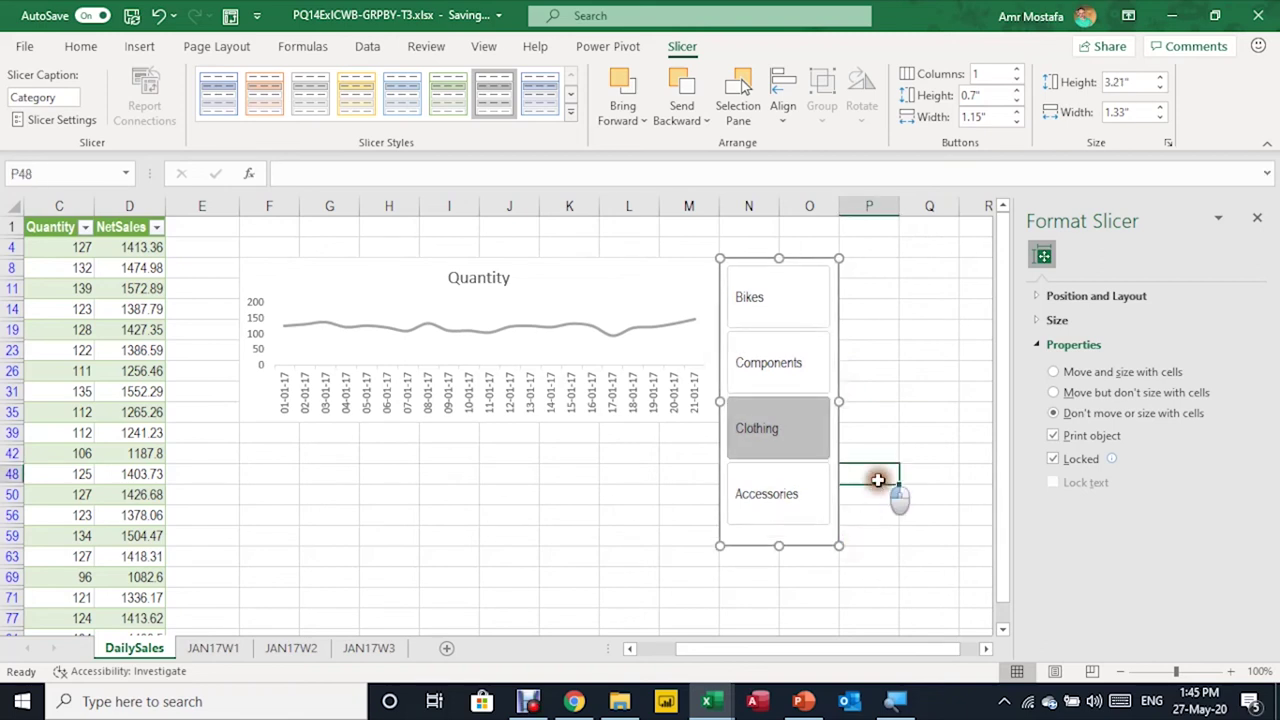
# Filter the slicer to Components and paste a copy of the Quantity chart
pyautogui.click(788, 316)
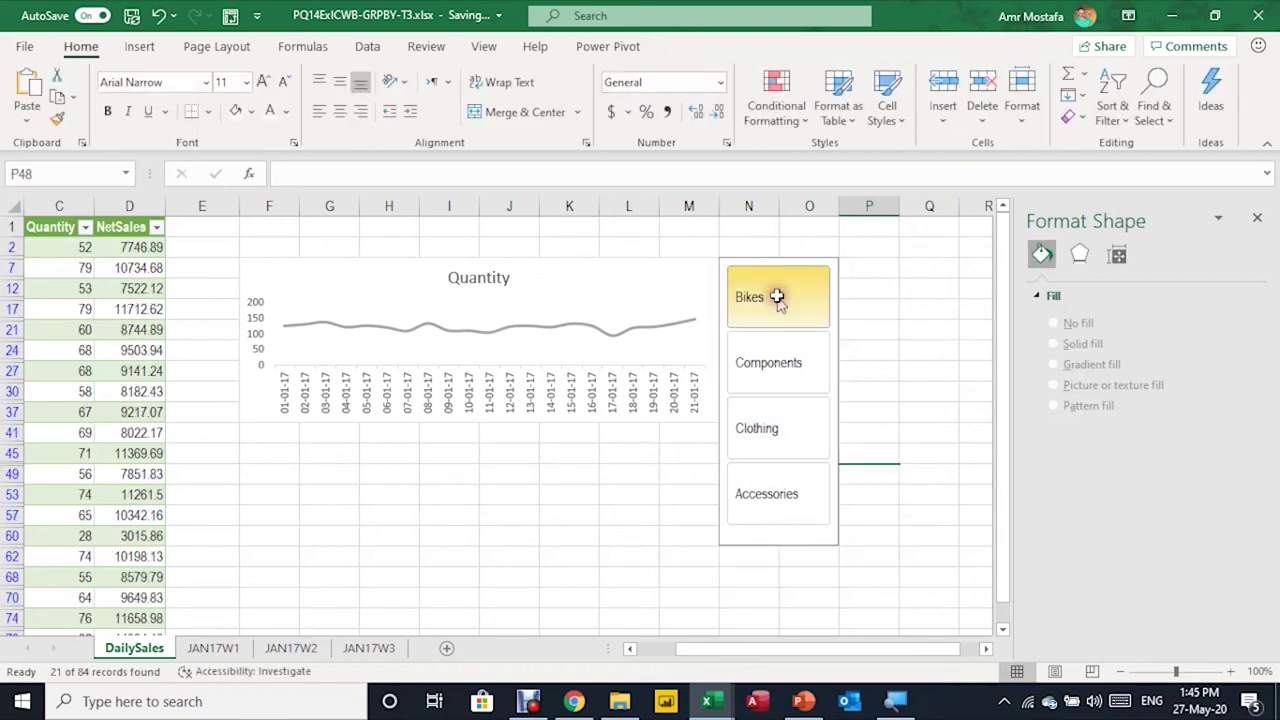
pyautogui.click(788, 364)
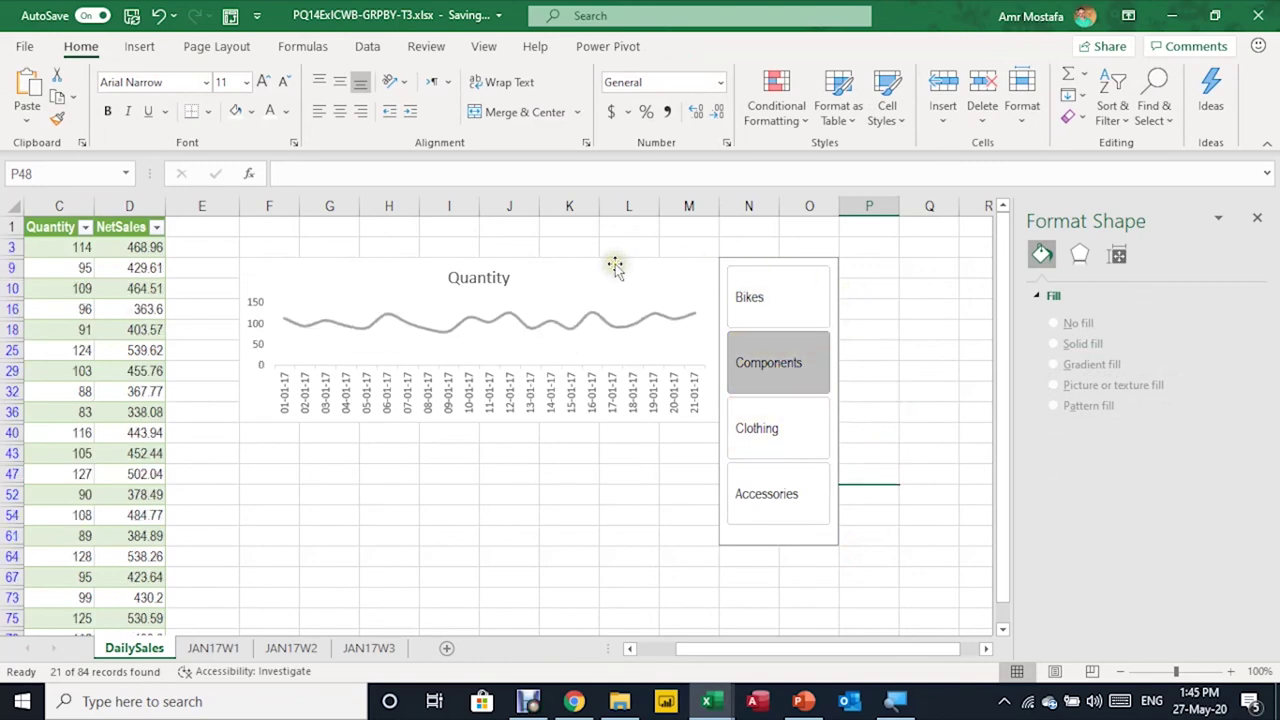
pyautogui.click(615, 265)
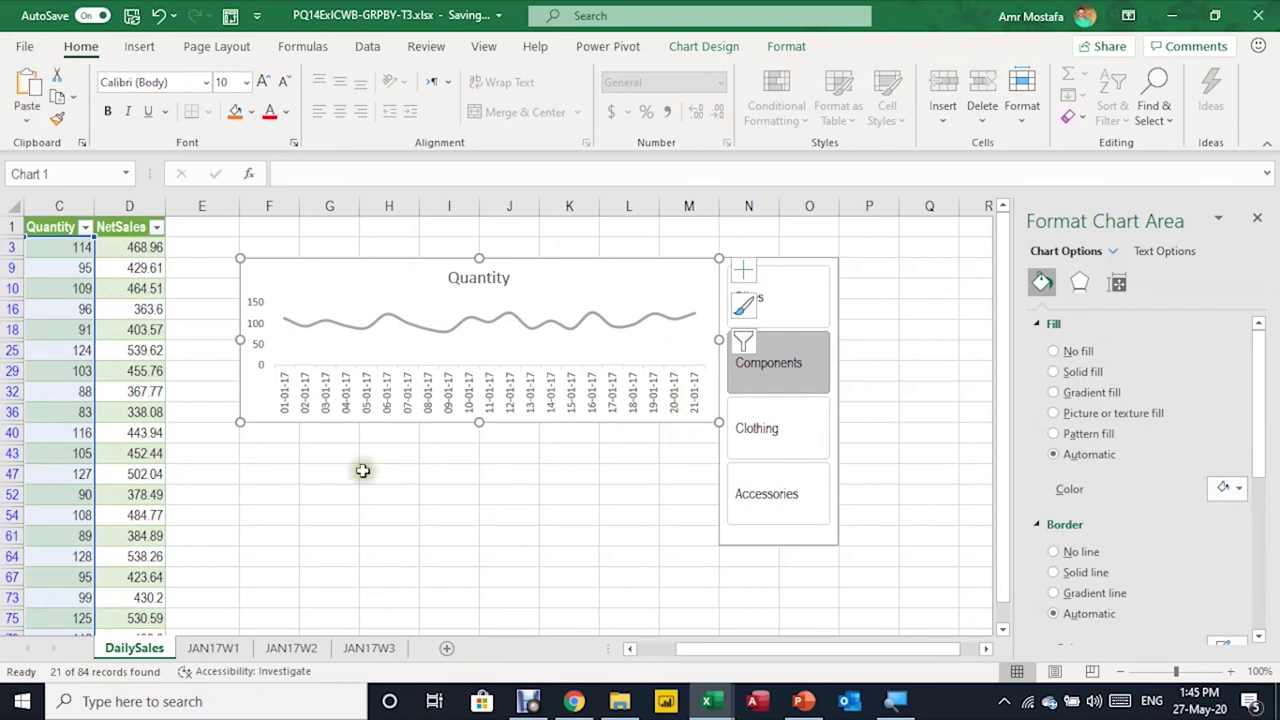
pyautogui.click(251, 437)
# Paste a copy of the Quantity chart below it and point its series at the NetSales column
pyautogui.hotkey('ctrl', 'v')
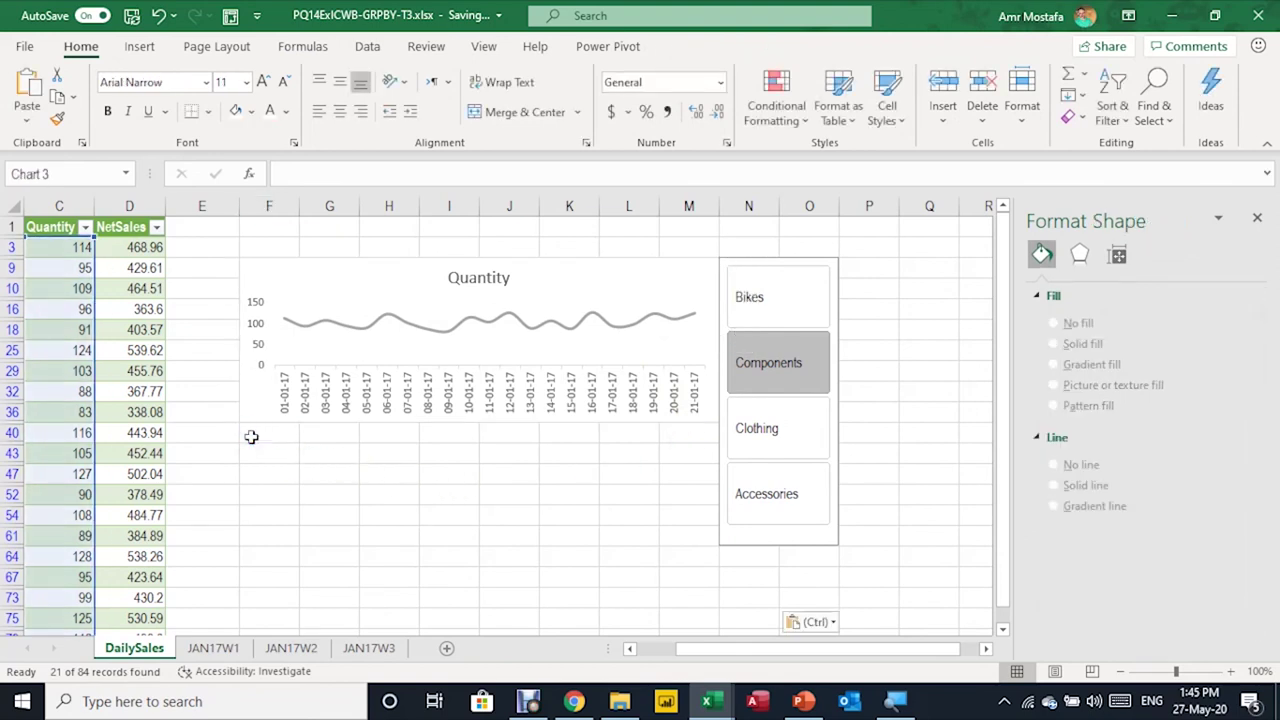
pyautogui.click(971, 451)
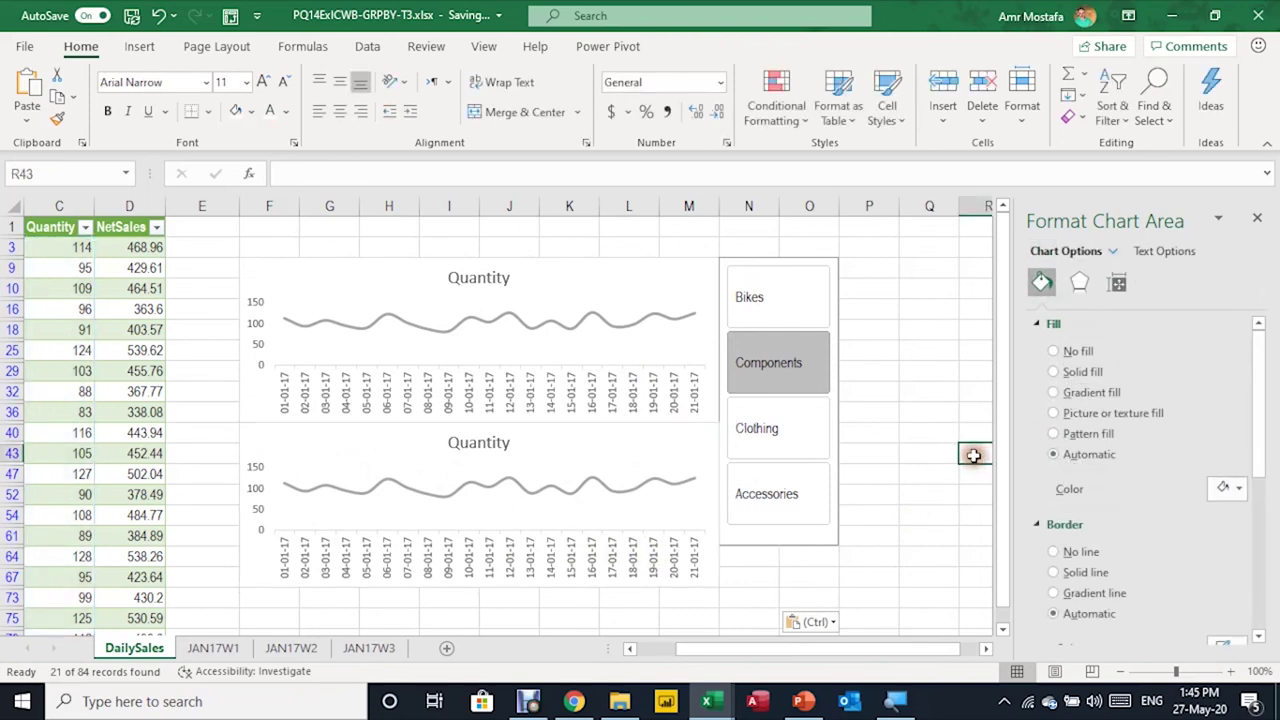
pyautogui.click(579, 489)
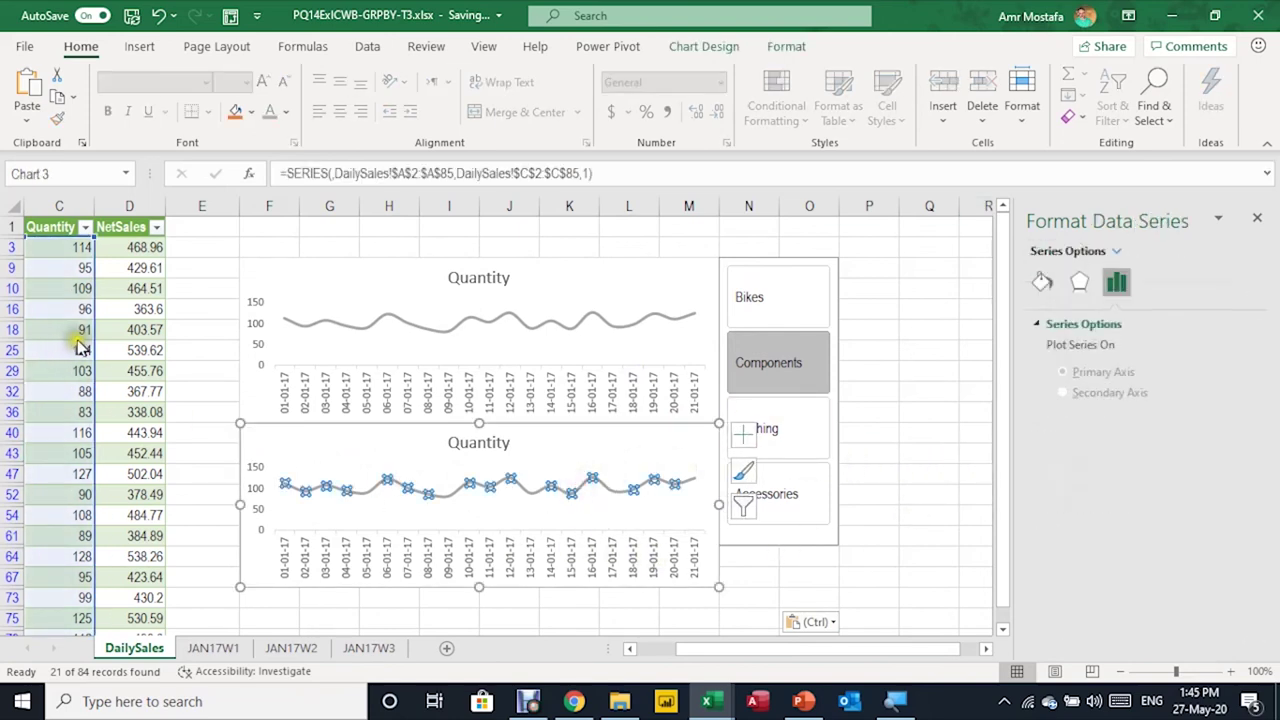
pyautogui.moveTo(757, 650); pyautogui.dragTo(693, 657)
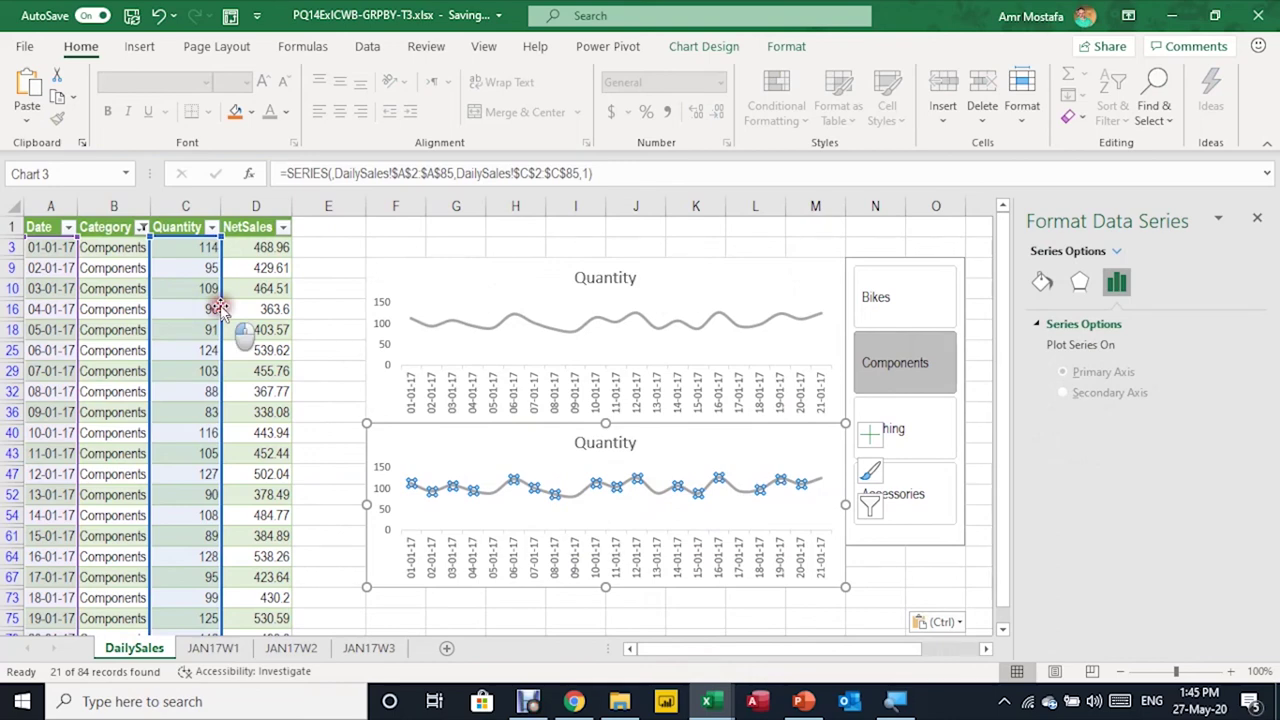
pyautogui.moveTo(219, 307); pyautogui.dragTo(247, 307)
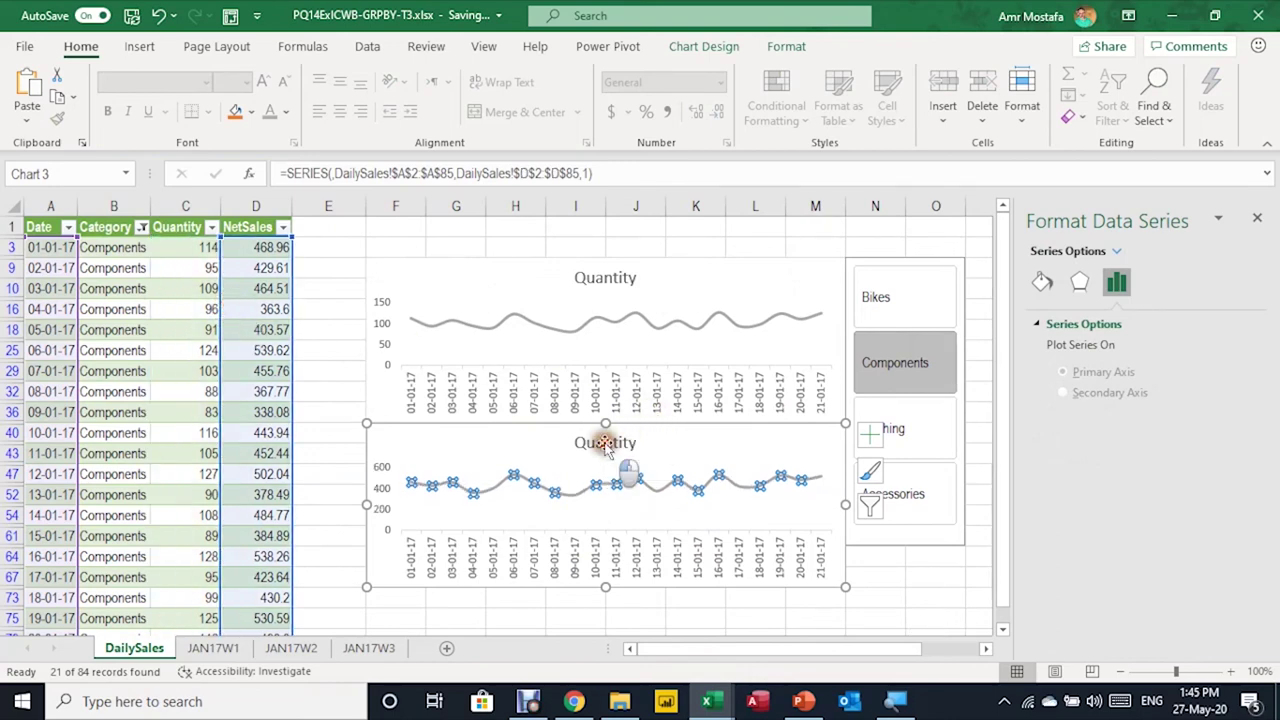
# Retitle the lower chart NetSales and stretch the Category slicer to span both charts
pyautogui.click(605, 444)
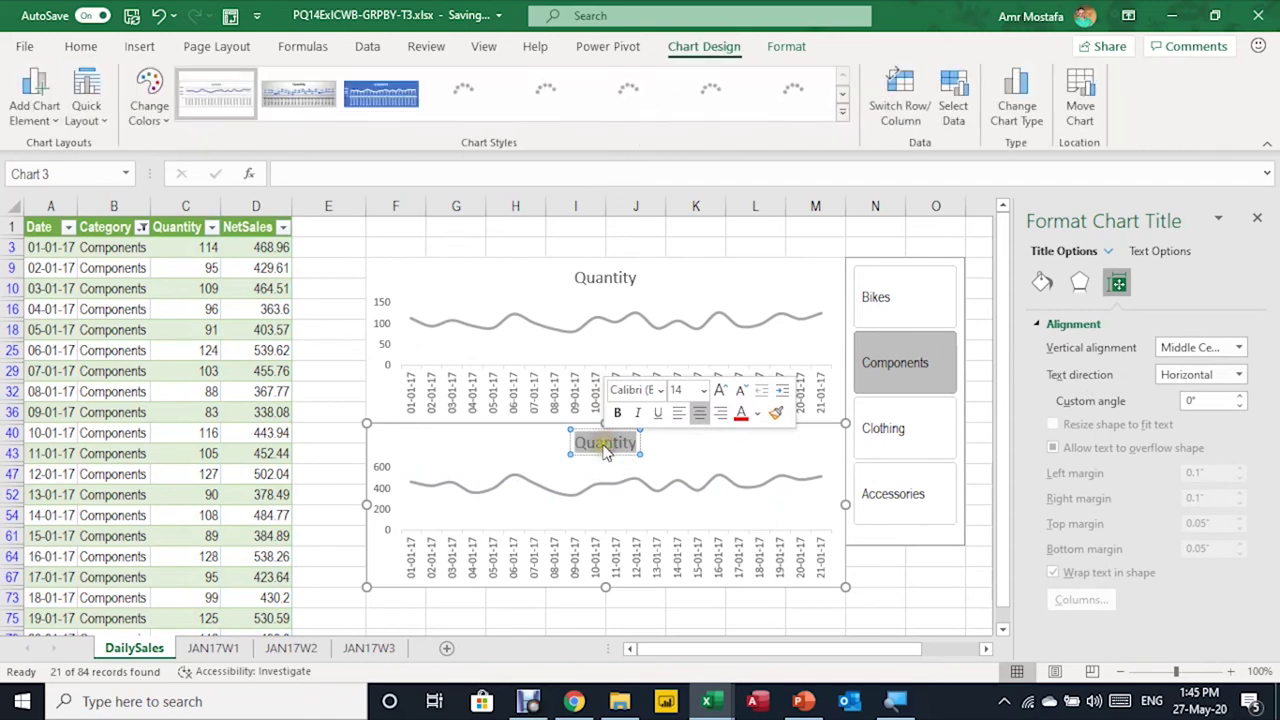
pyautogui.write('NetSales')
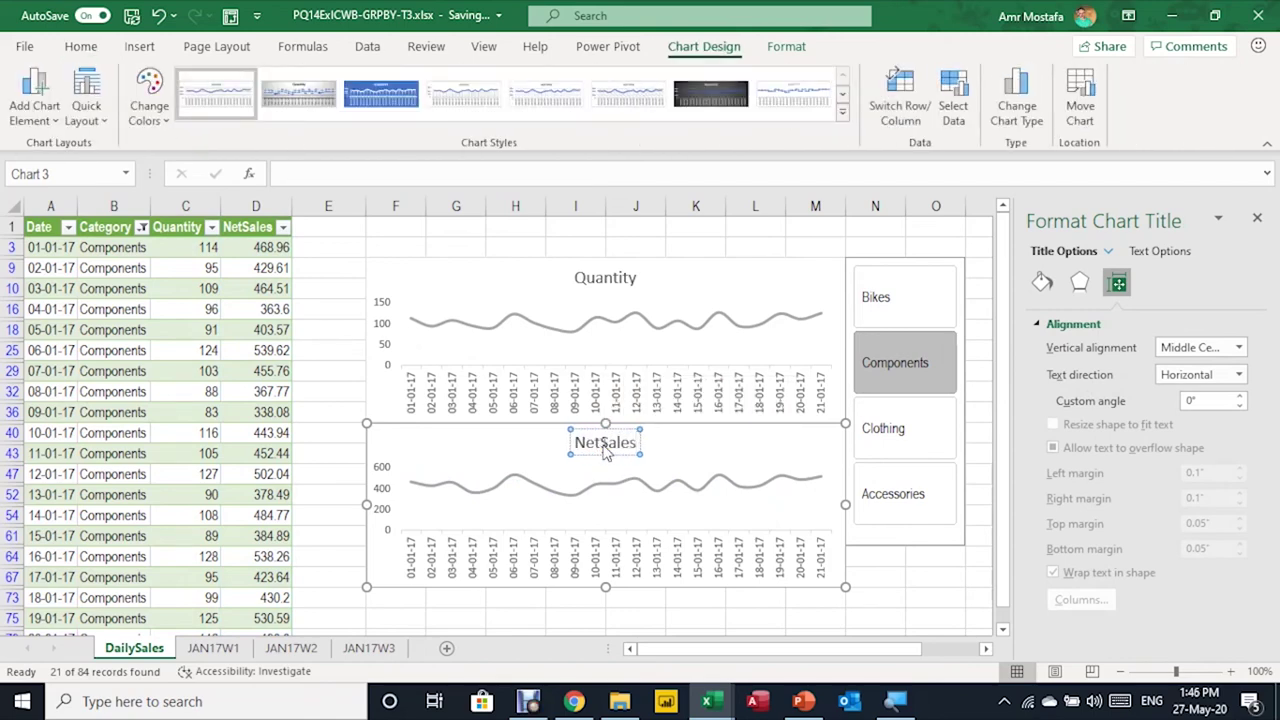
pyautogui.click(888, 578)
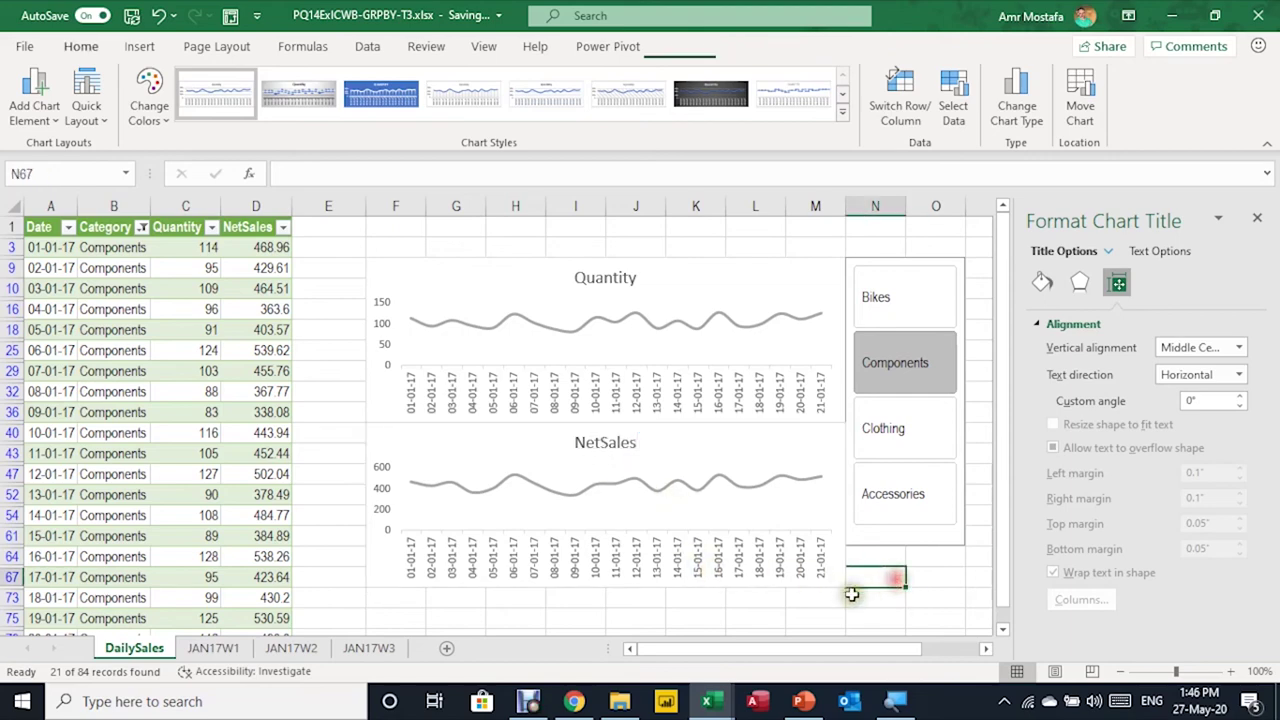
pyautogui.click(898, 545)
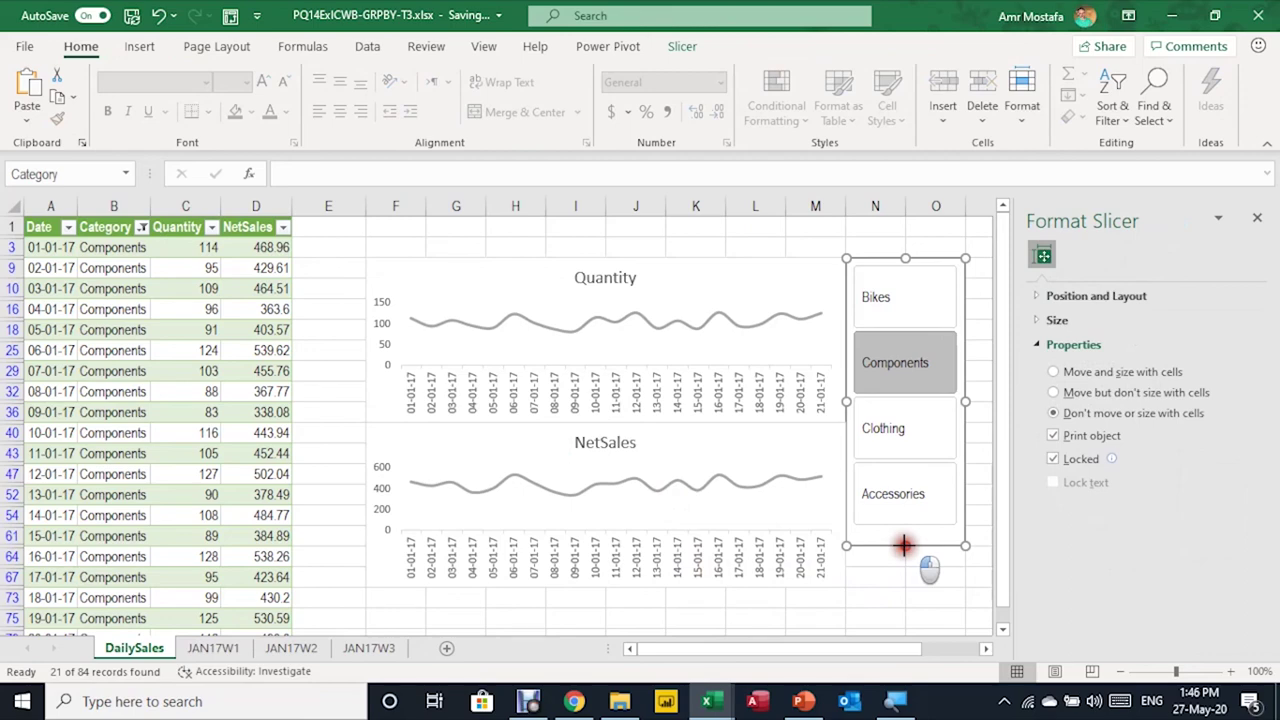
pyautogui.moveTo(904, 545); pyautogui.dragTo(918, 579)
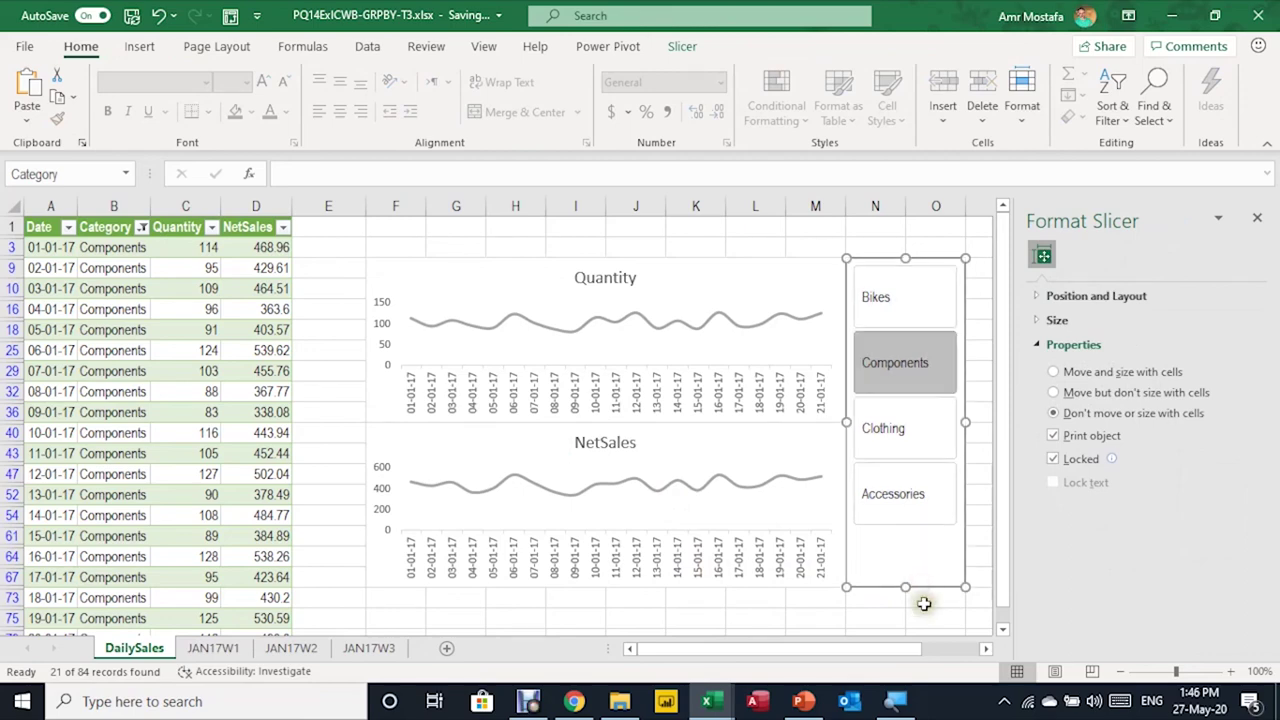
# Set the Category slicer's button height to 0.8 inches
pyautogui.click(672, 44)
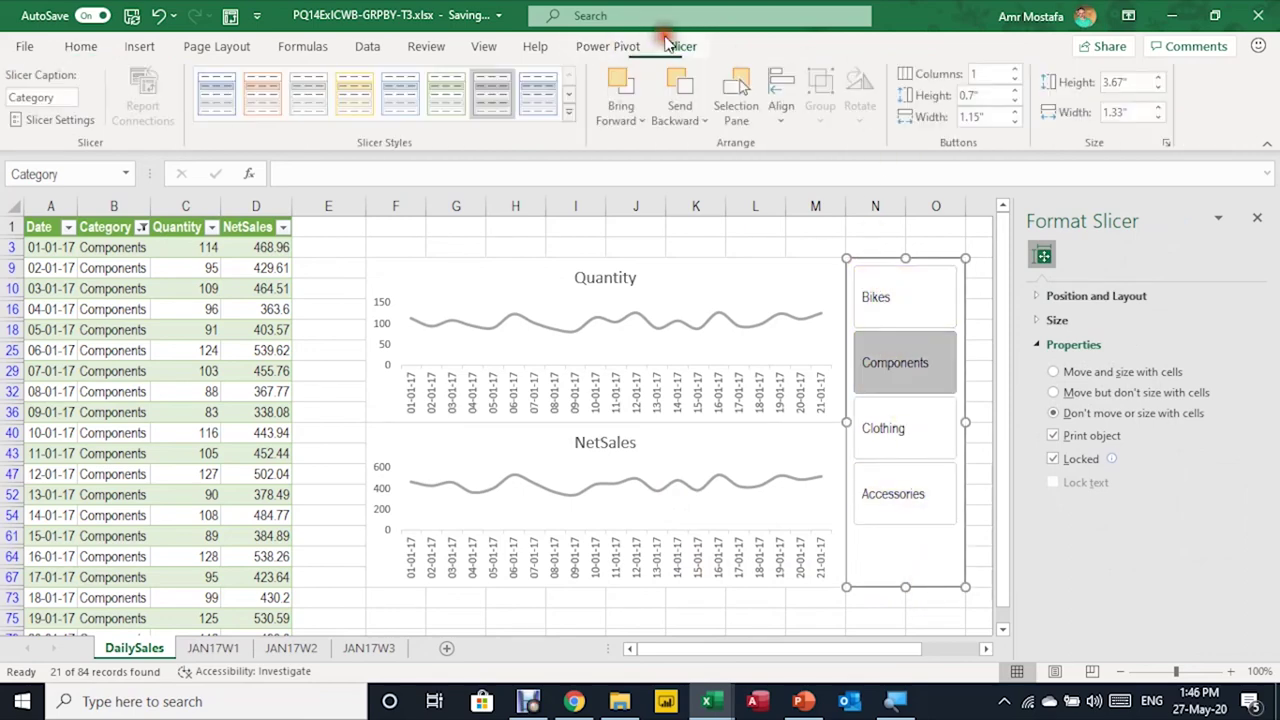
pyautogui.click(1017, 89)
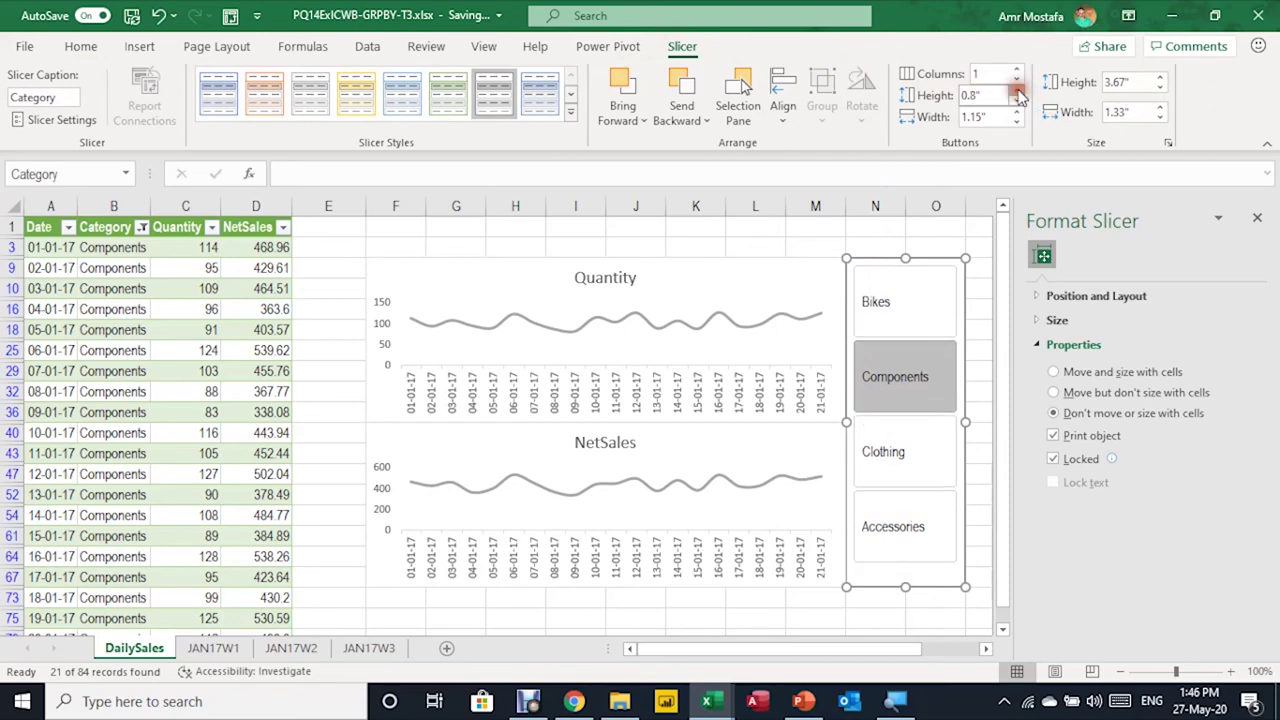
pyautogui.click(656, 616)
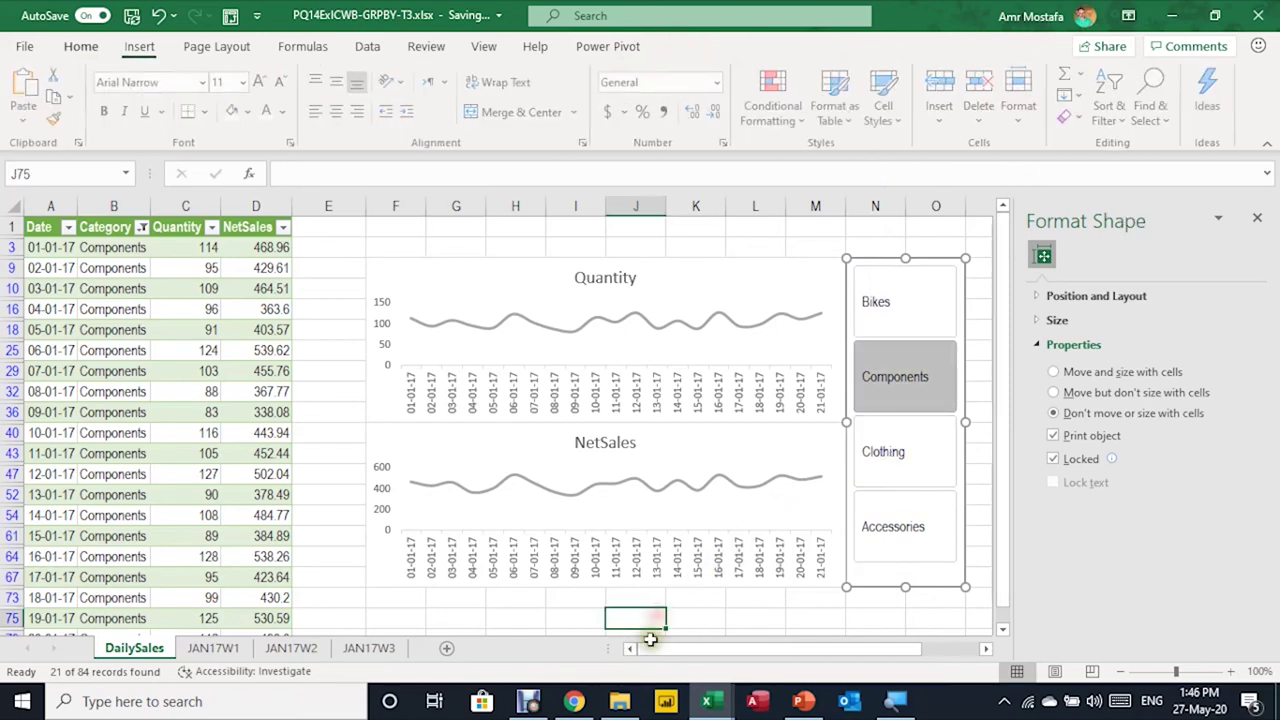
# Change the NetSales chart's line colour to dark red
pyautogui.click(591, 489)
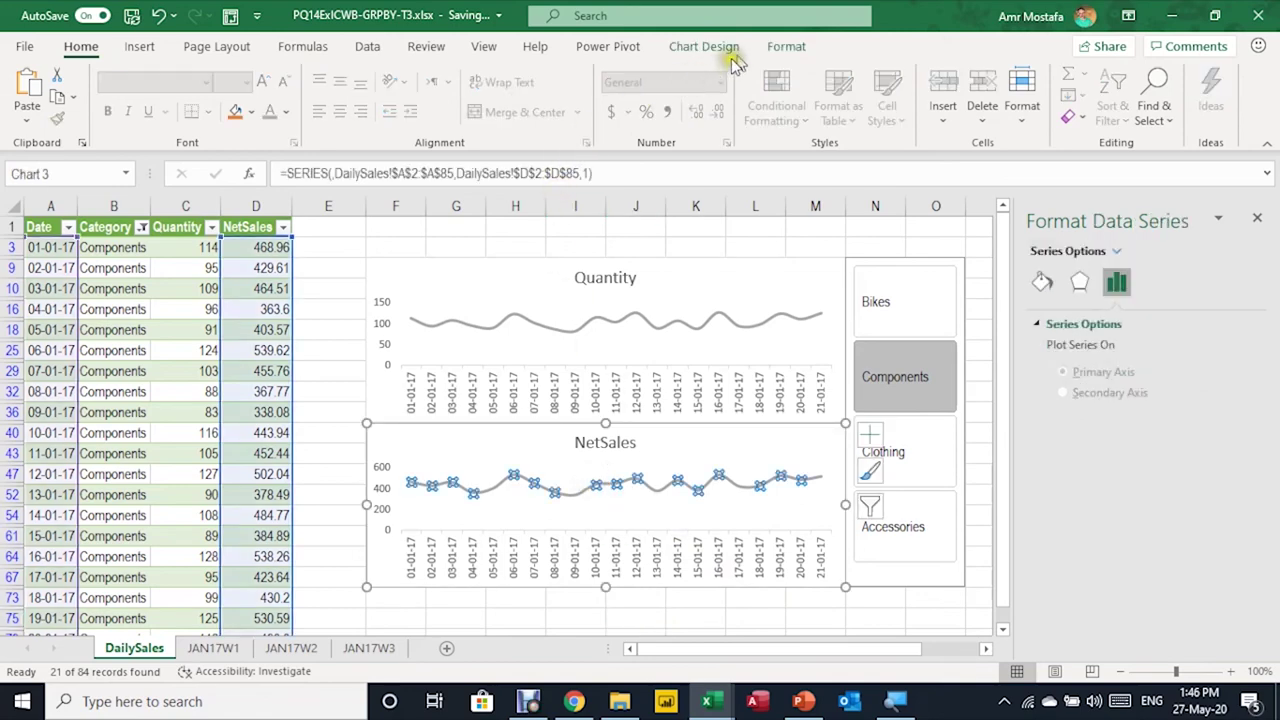
pyautogui.click(777, 50)
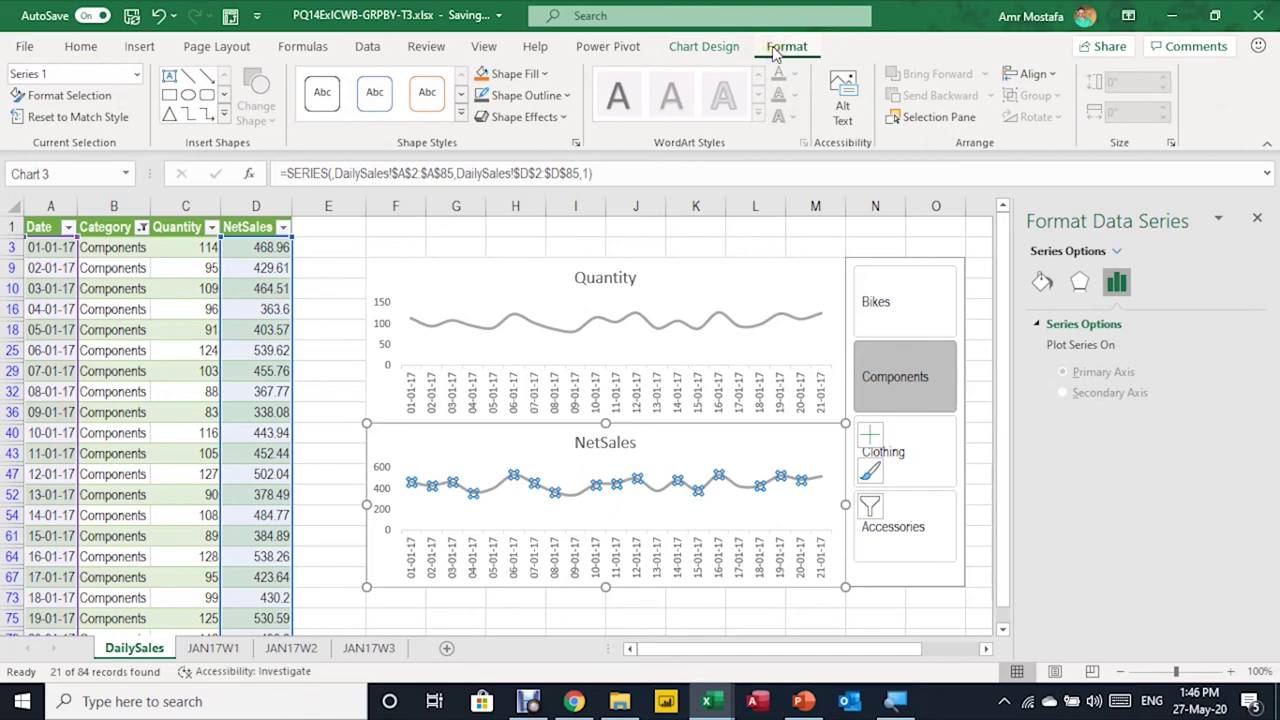
pyautogui.click(1043, 283)
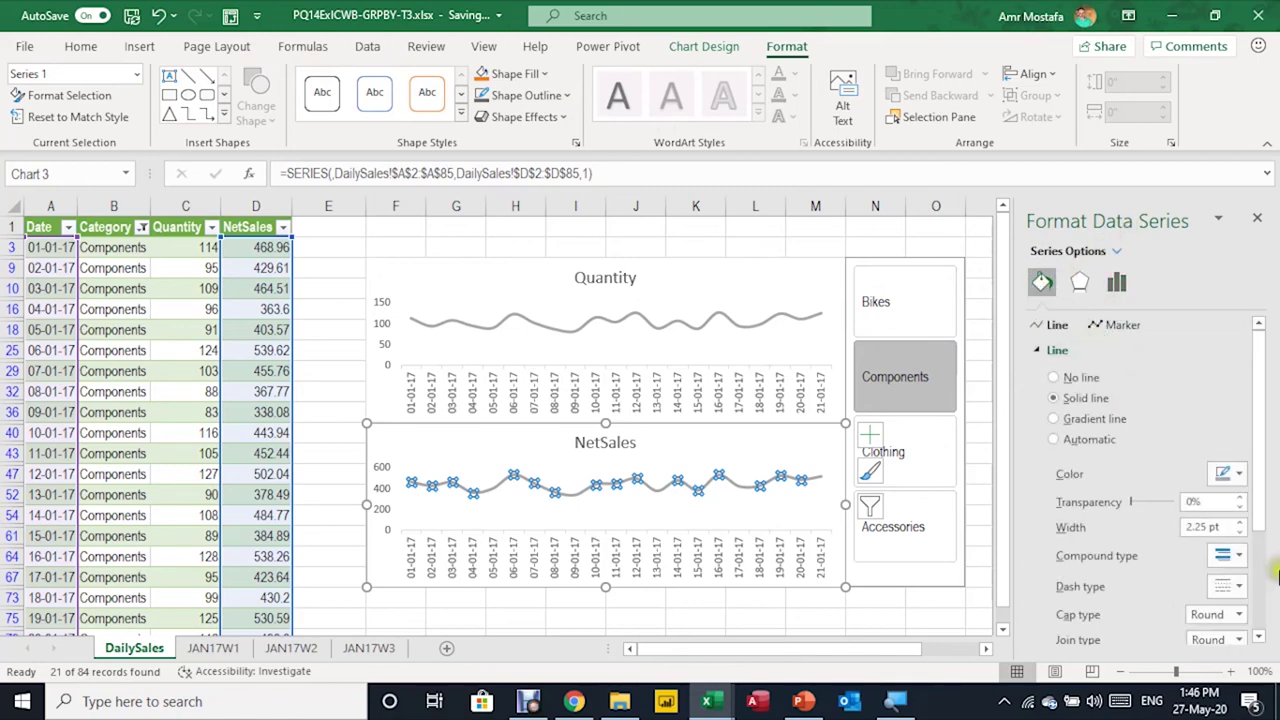
pyautogui.click(1240, 475)
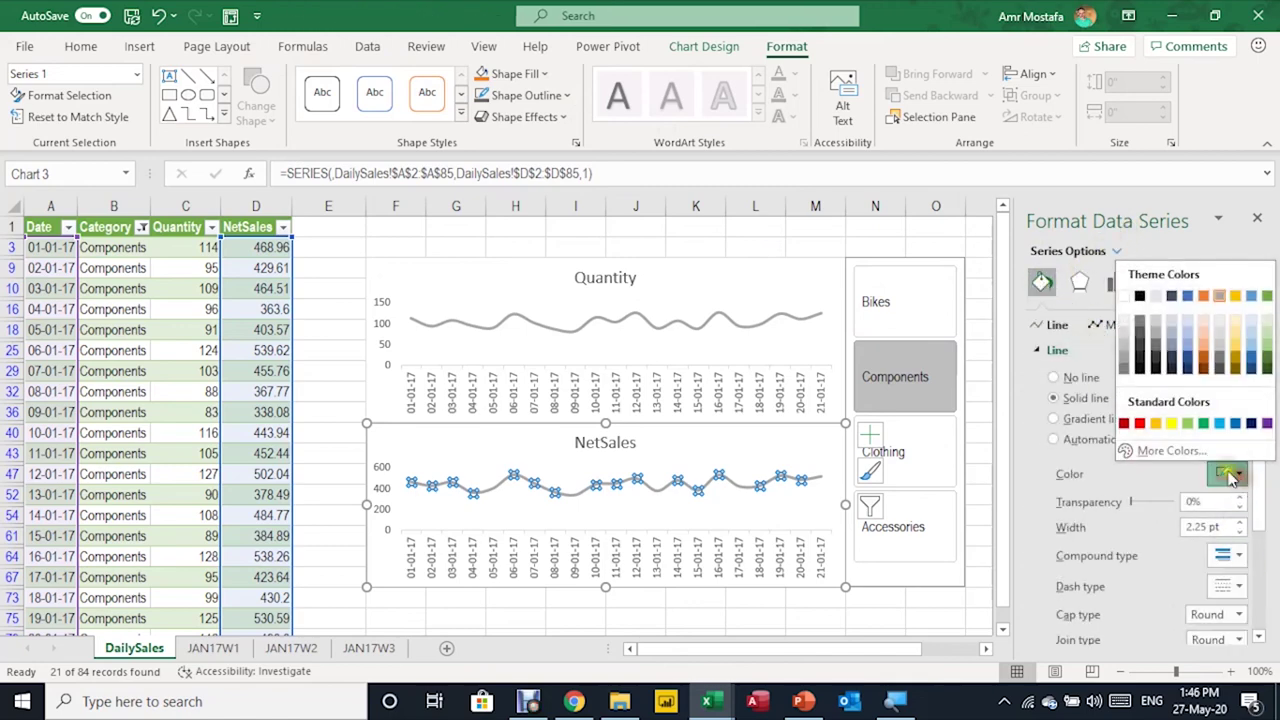
pyautogui.click(1123, 424)
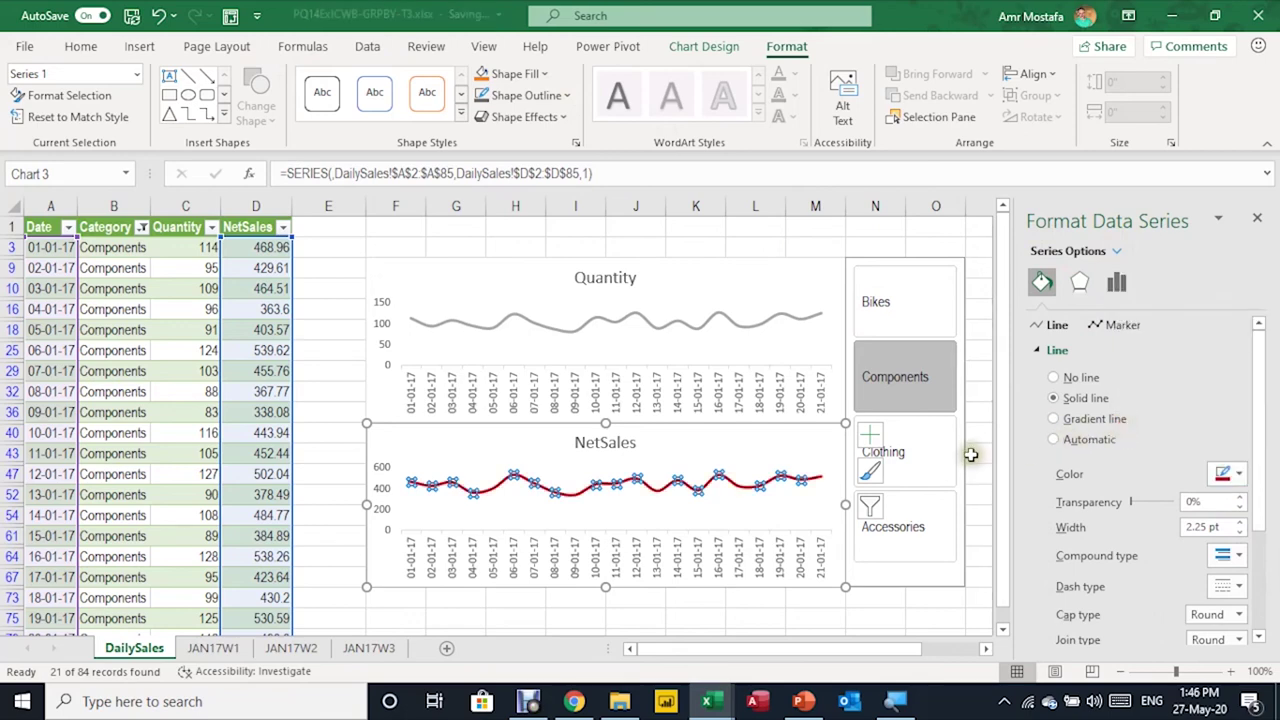
pyautogui.click(350, 374)
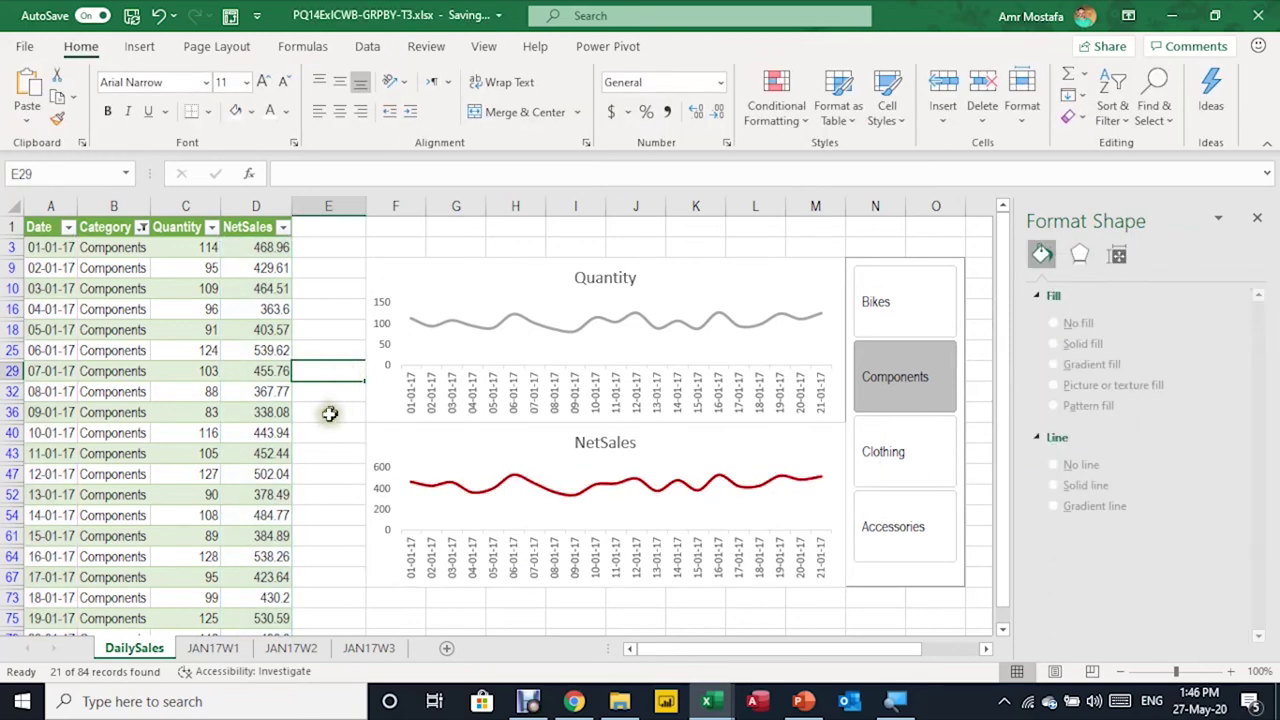
# Hide the gridlines on the whole DailySales dashboard sheet
pyautogui.click(14, 204)
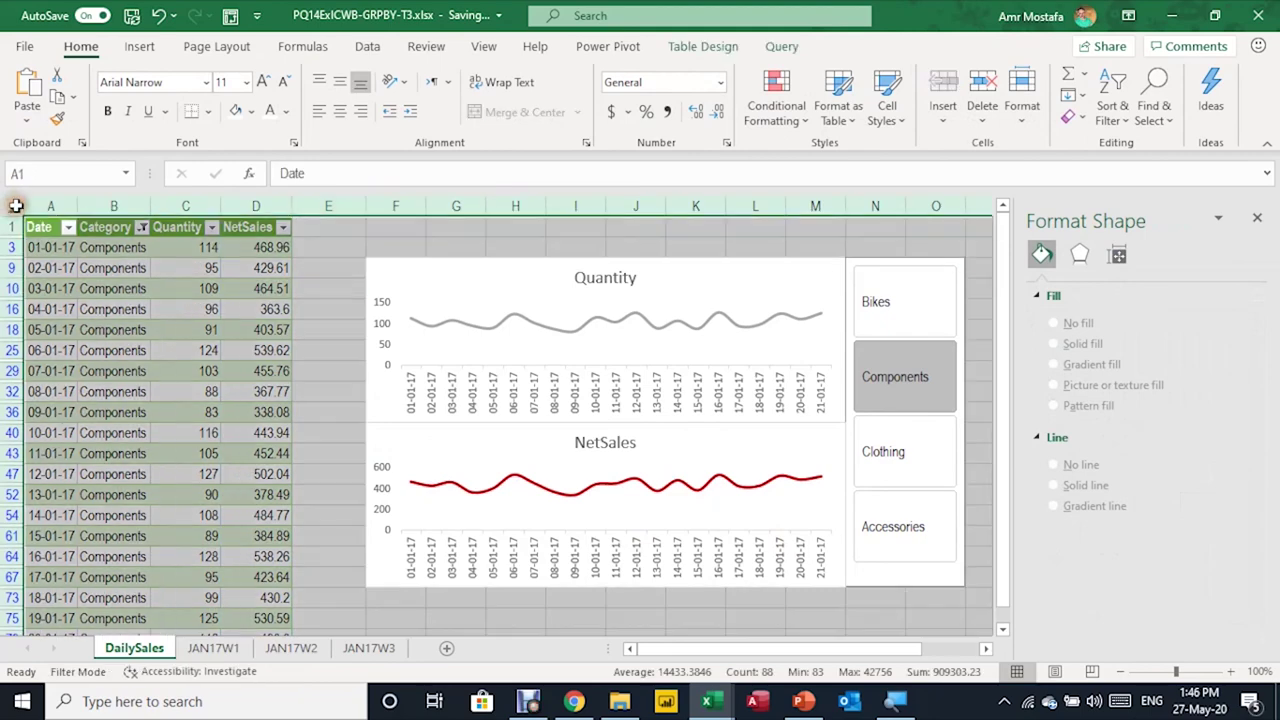
pyautogui.click(369, 47)
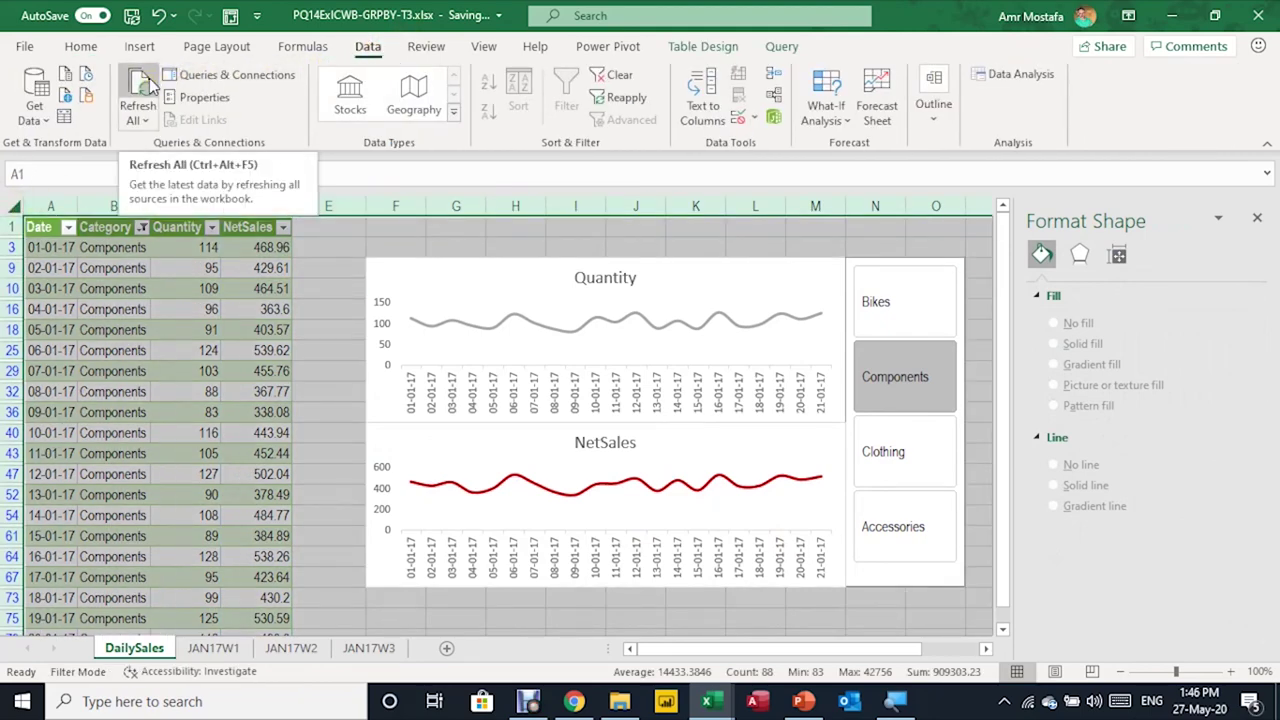
pyautogui.click(484, 46)
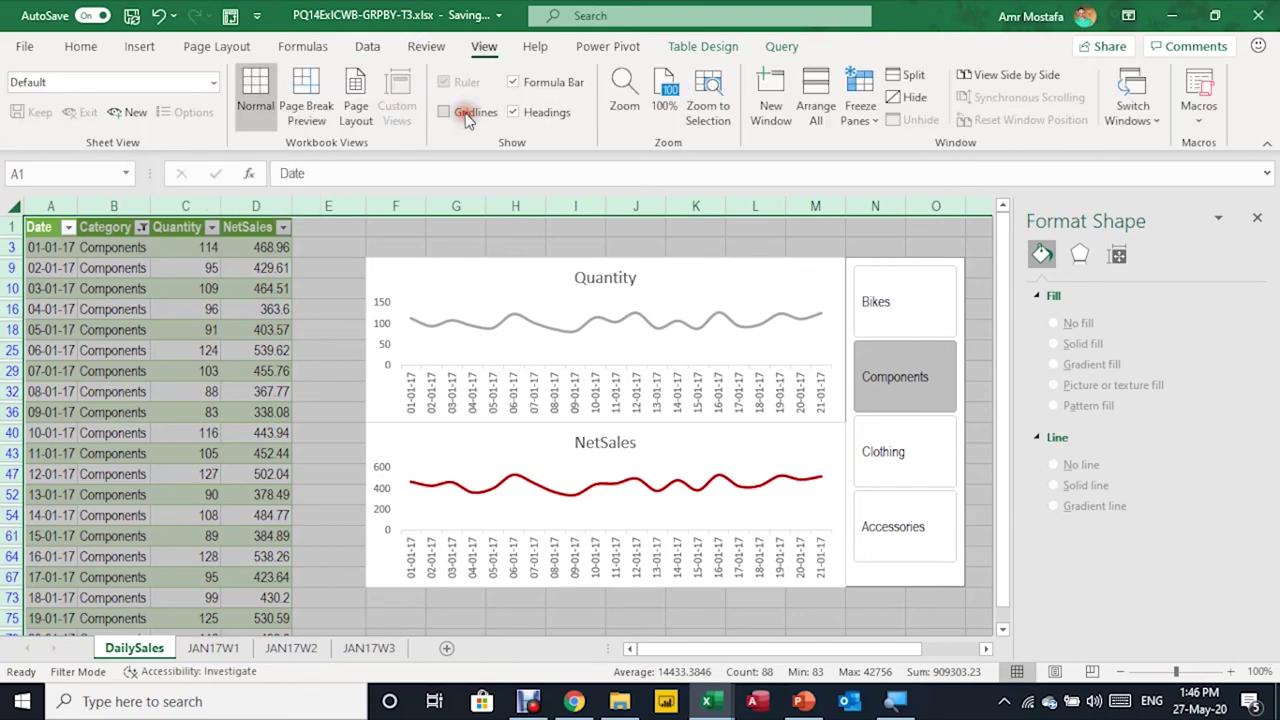
pyautogui.click(445, 112)
pyautogui.click(700, 619)
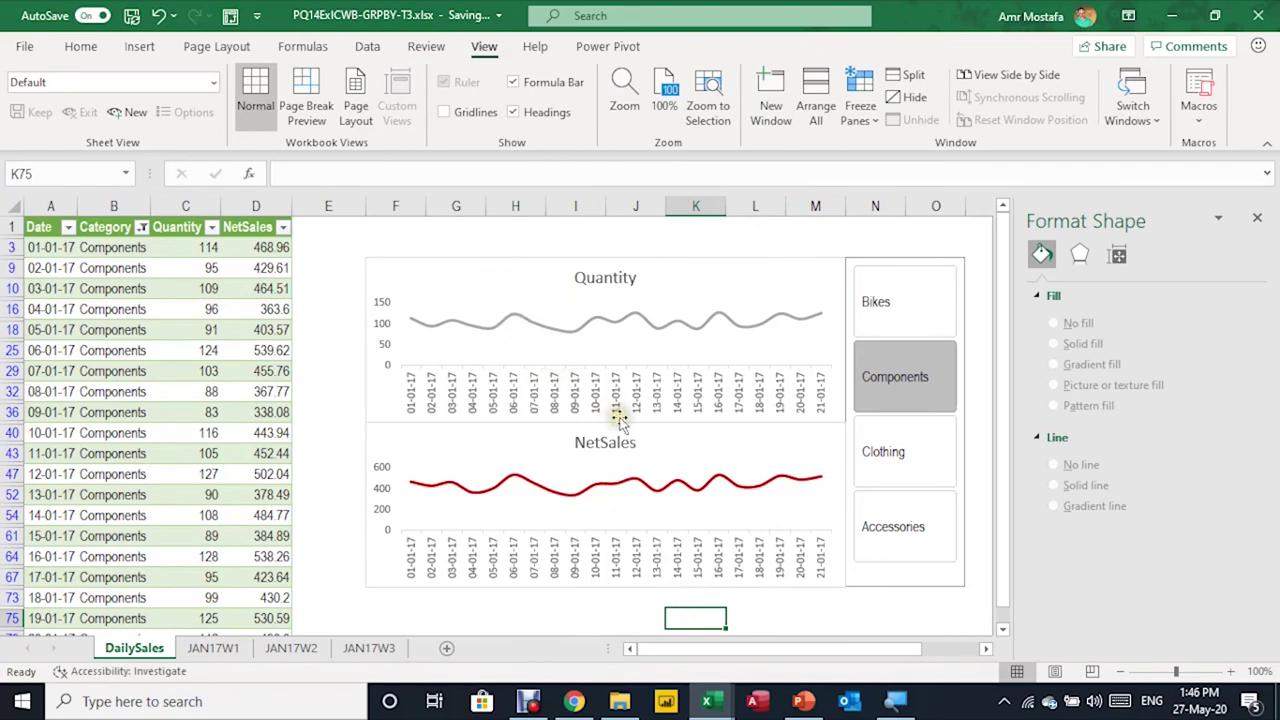
# Filter the dashboard by Bikes, then Clothing, then Accessories, and select a Quantity cell in the table
pyautogui.click(878, 320)
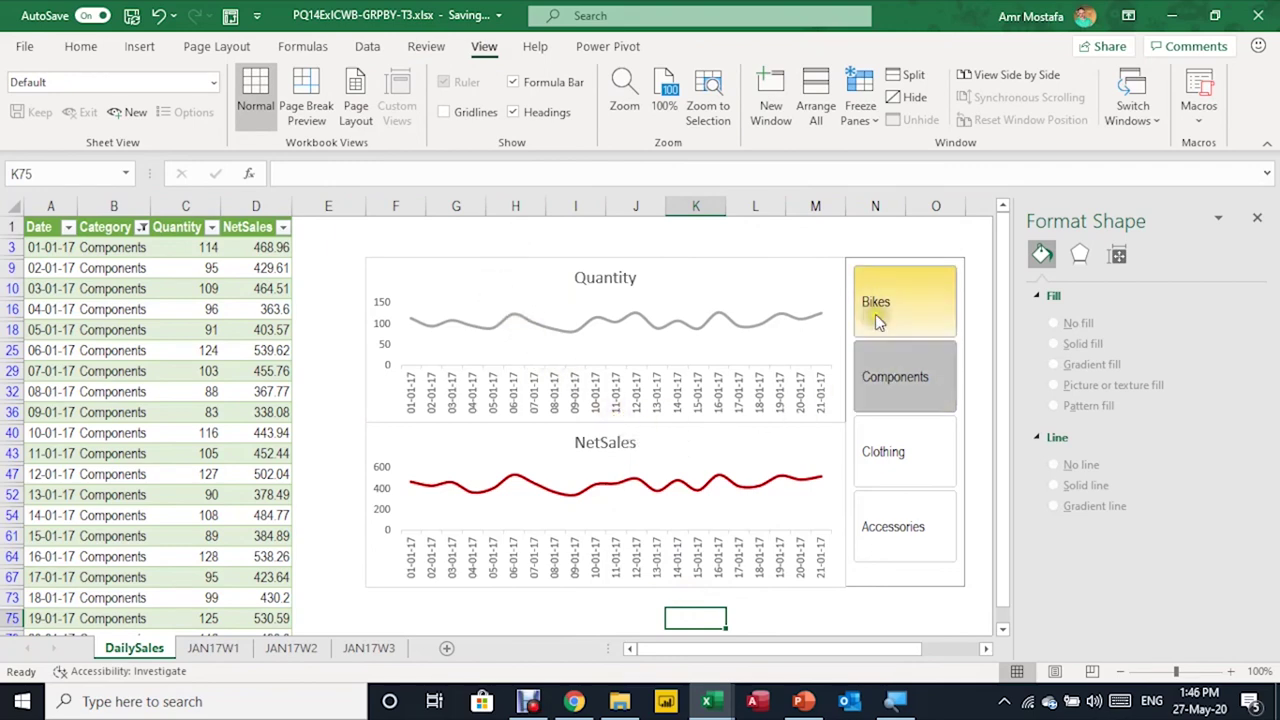
pyautogui.click(908, 463)
pyautogui.click(912, 524)
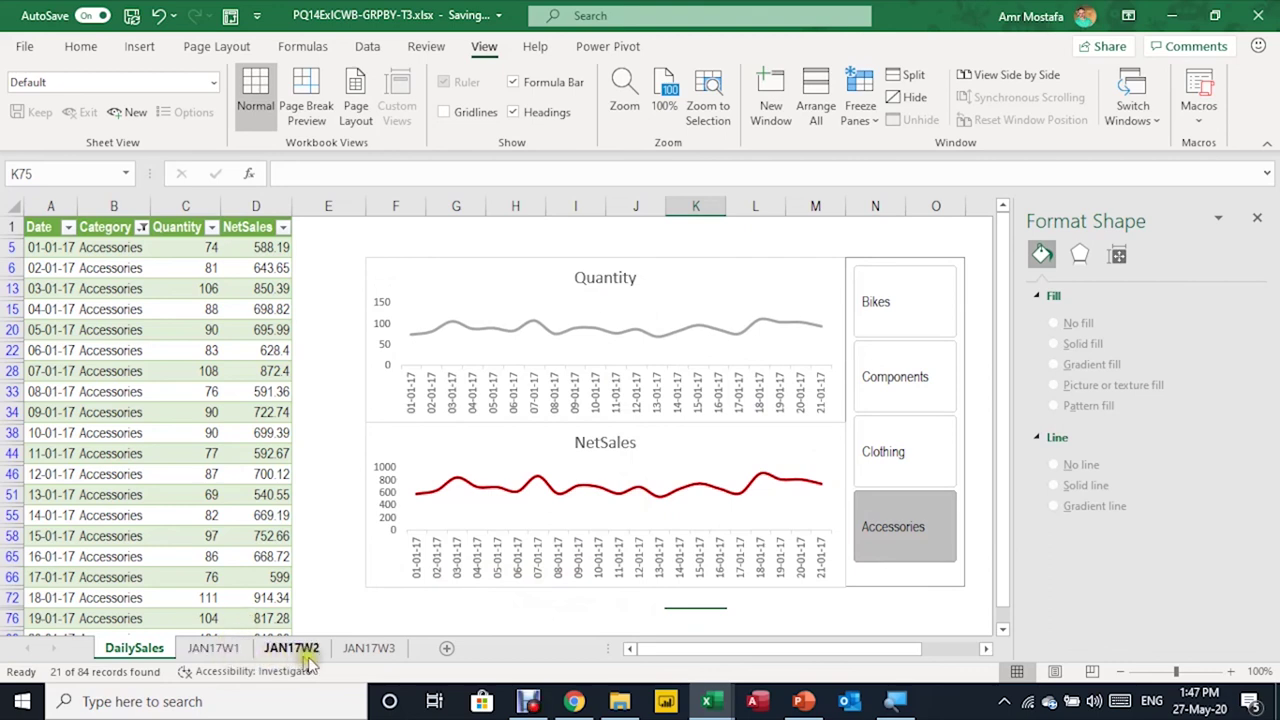
pyautogui.click(163, 306)
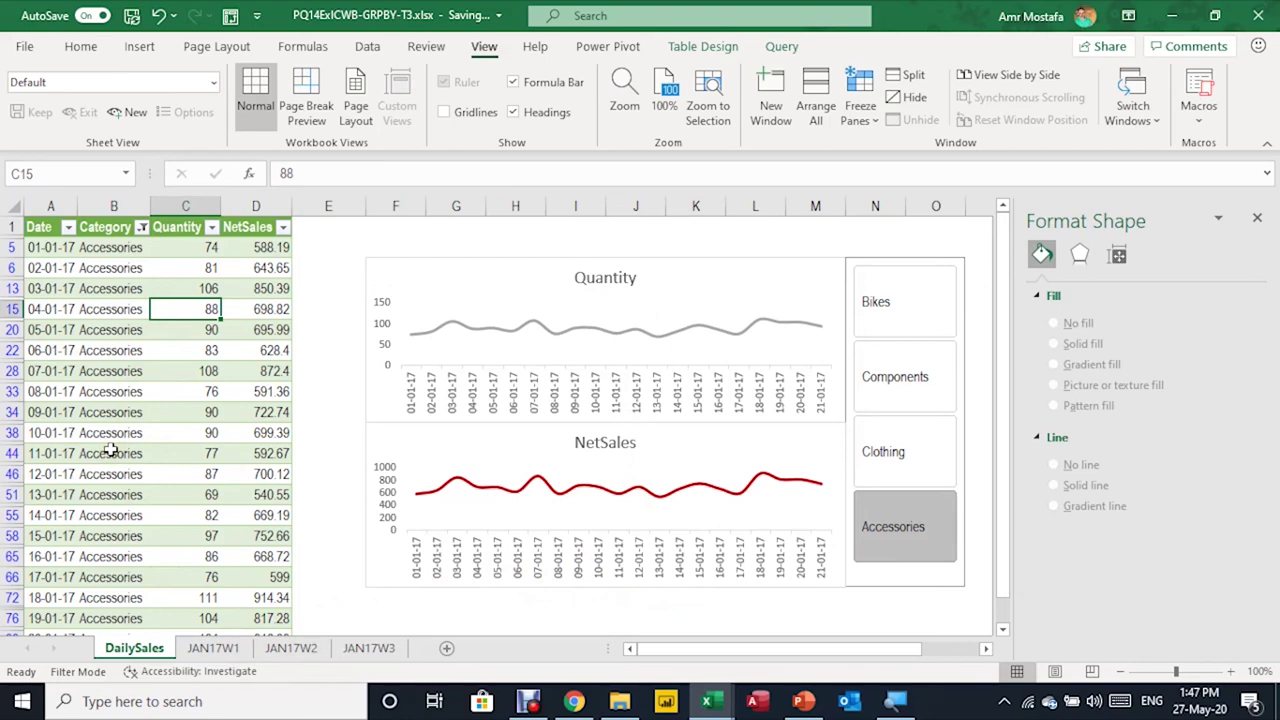
# Copy the JAN17W4 sheet from Weekly Sales Data to the end of the dashboard workbook
pyautogui.click(708, 703)
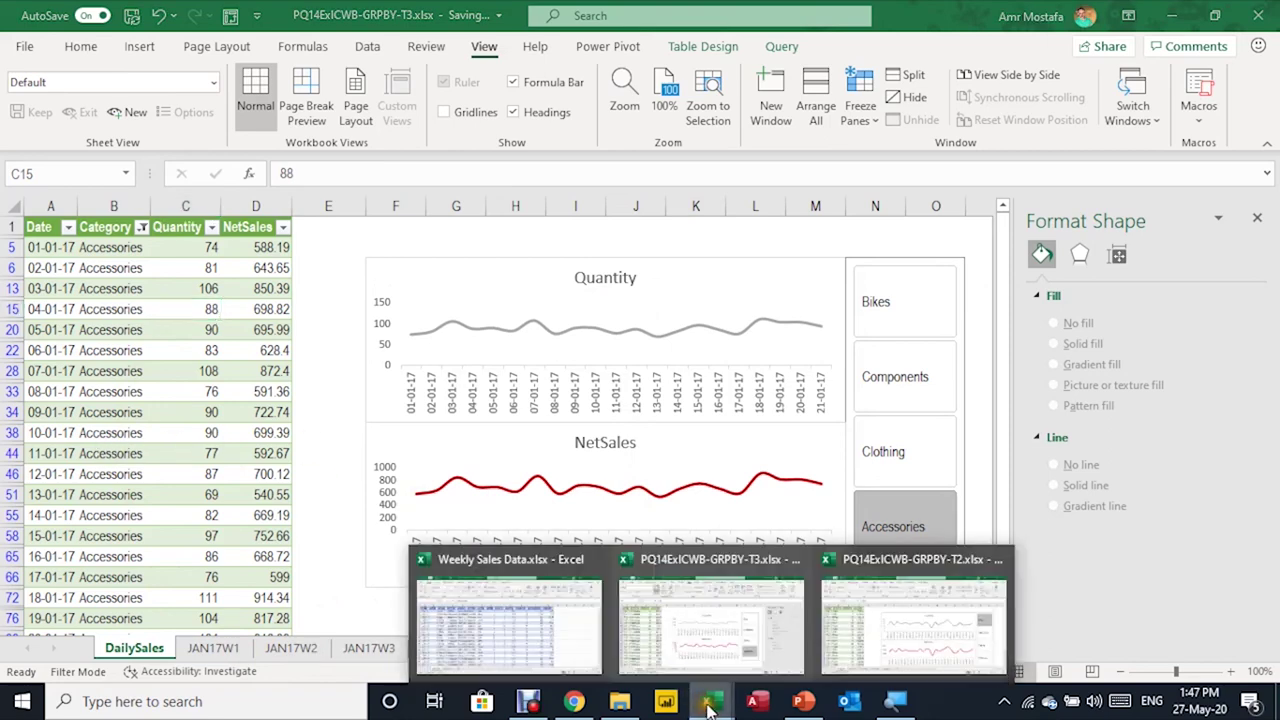
pyautogui.click(592, 630)
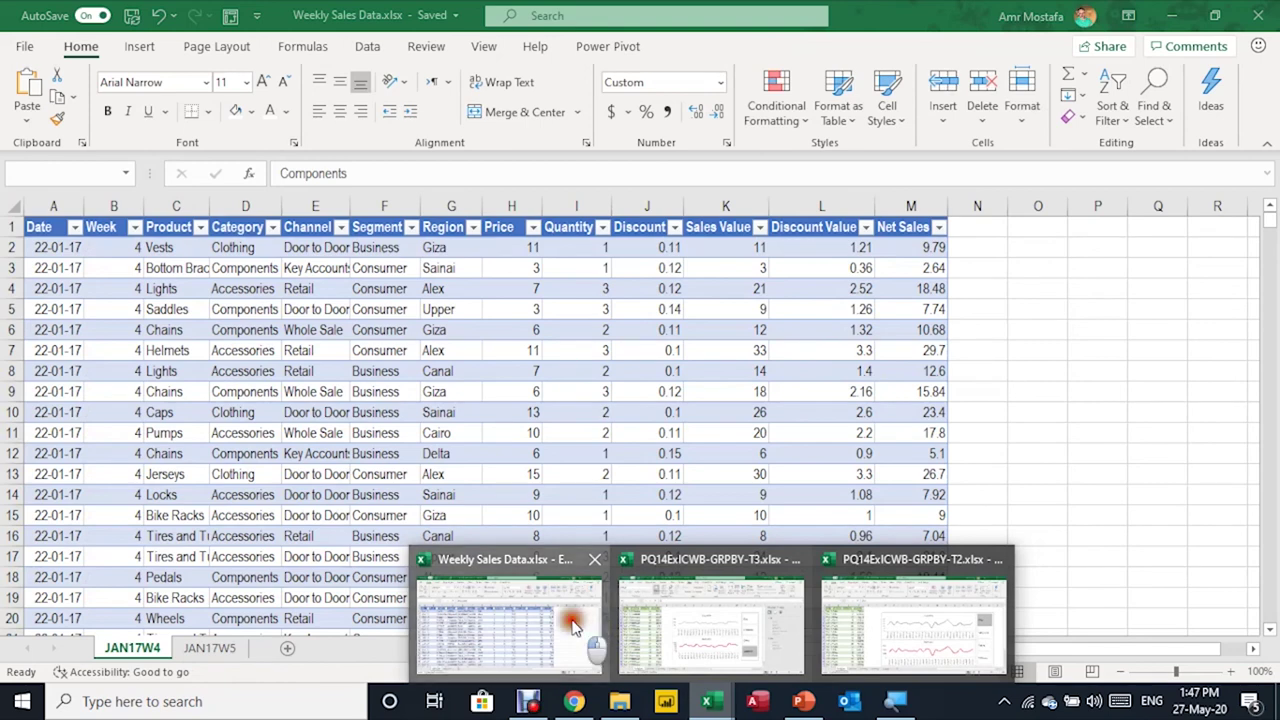
pyautogui.rightClick(156, 651)
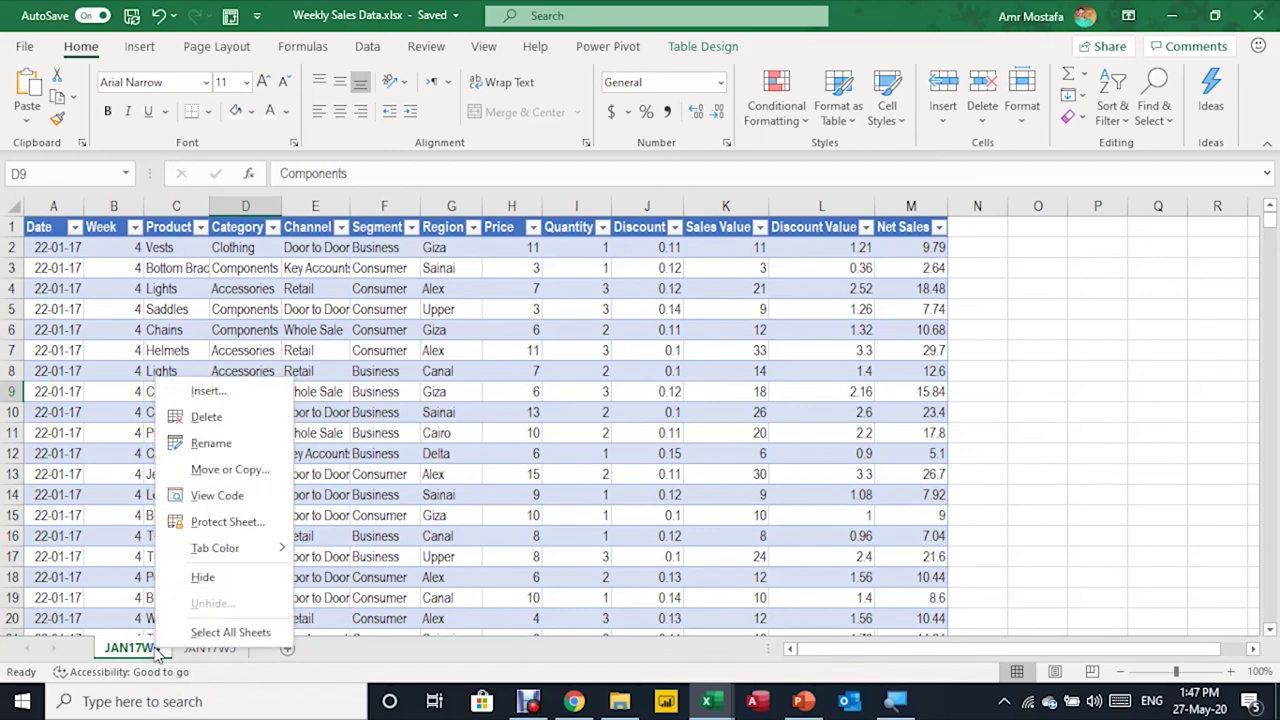
pyautogui.click(248, 470)
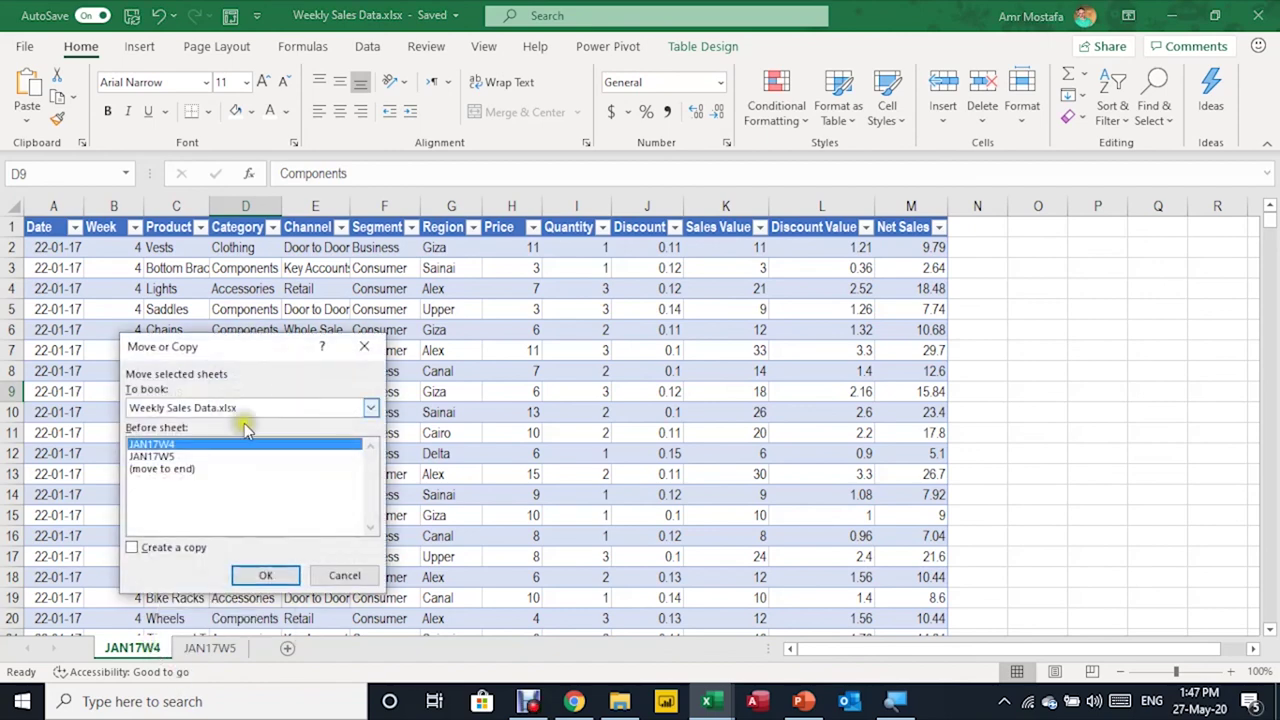
pyautogui.click(215, 406)
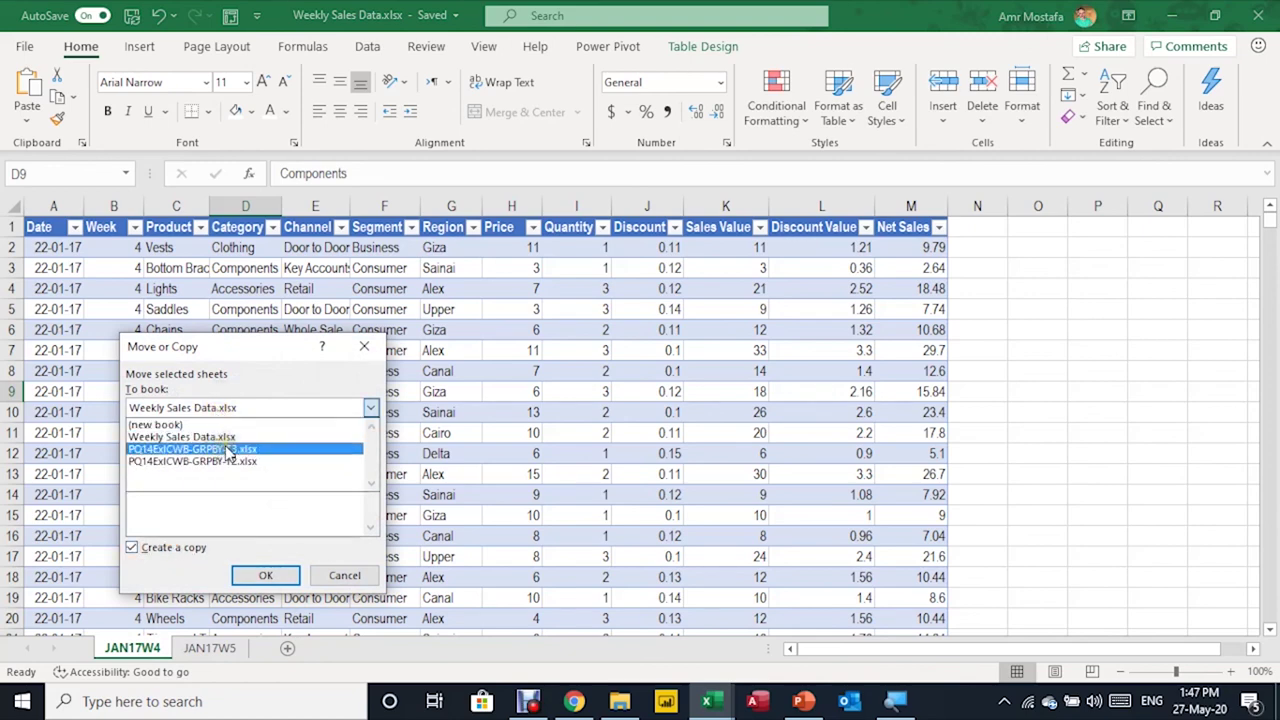
pyautogui.click(230, 452)
pyautogui.click(175, 493)
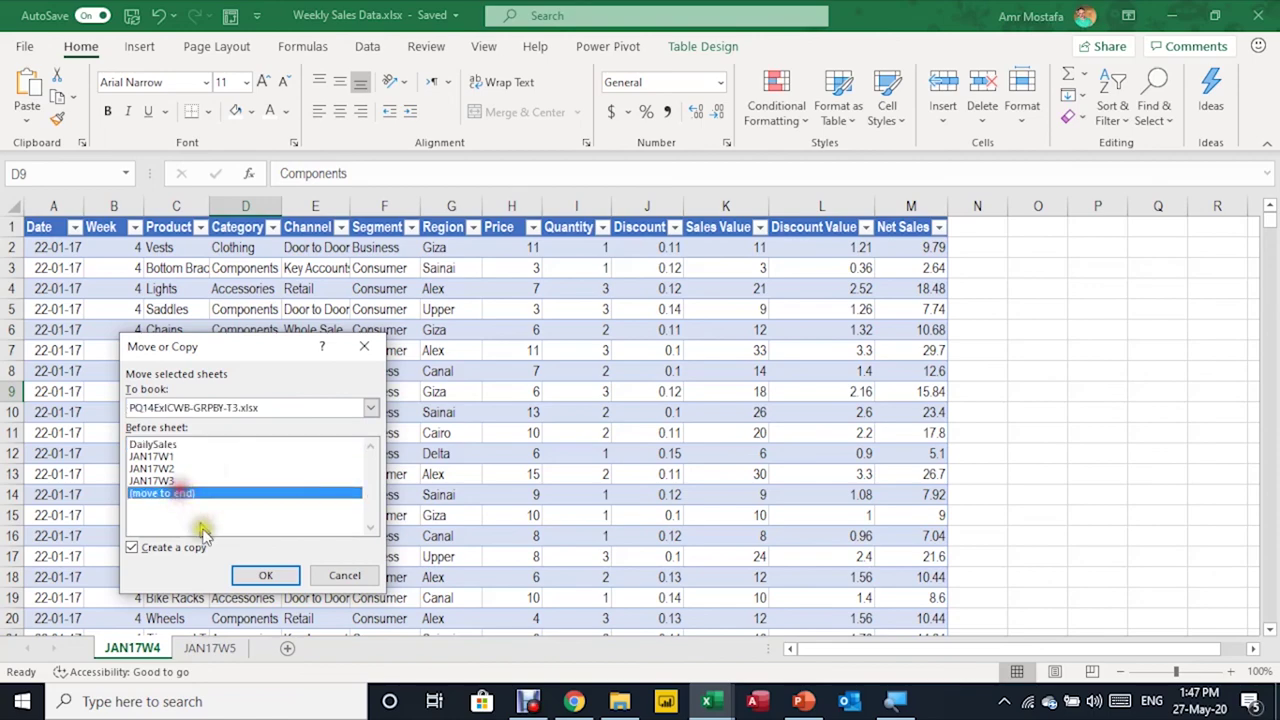
pyautogui.click(265, 577)
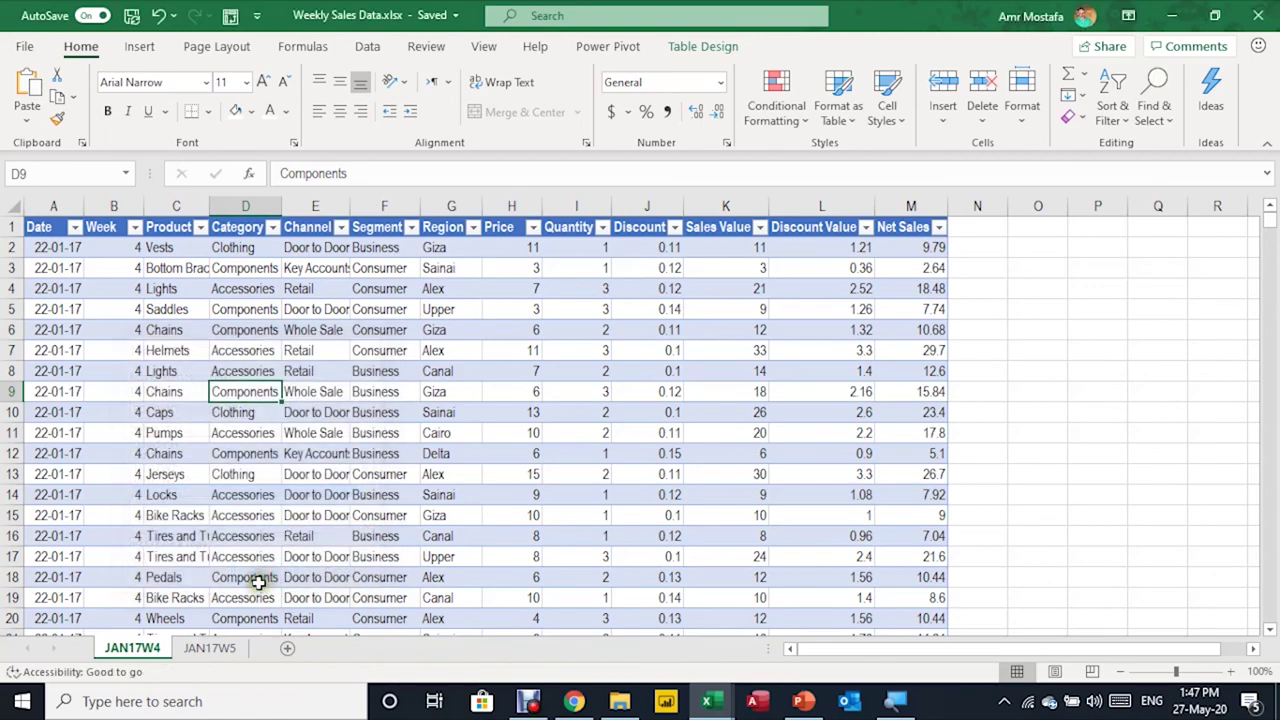
# Copy the JAN17W5 sheet to the end of the dashboard workbook as well
pyautogui.hotkey('alt', 'Tab')
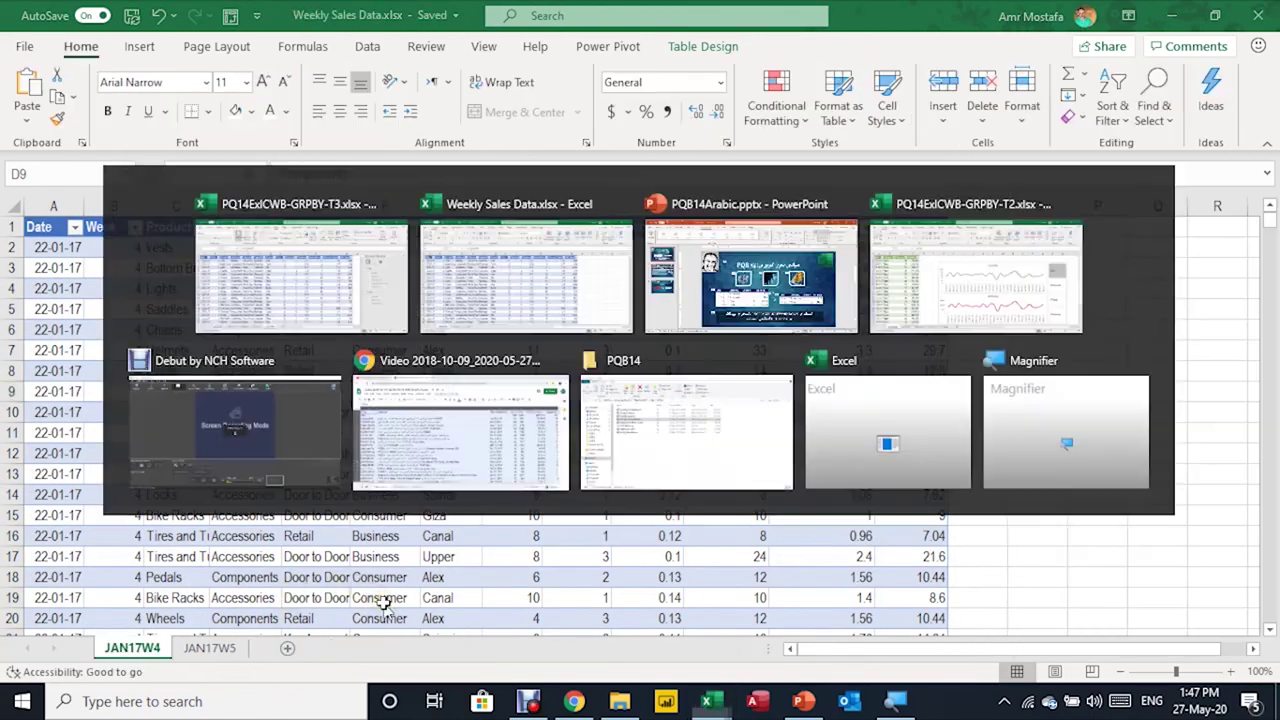
pyautogui.click(238, 647)
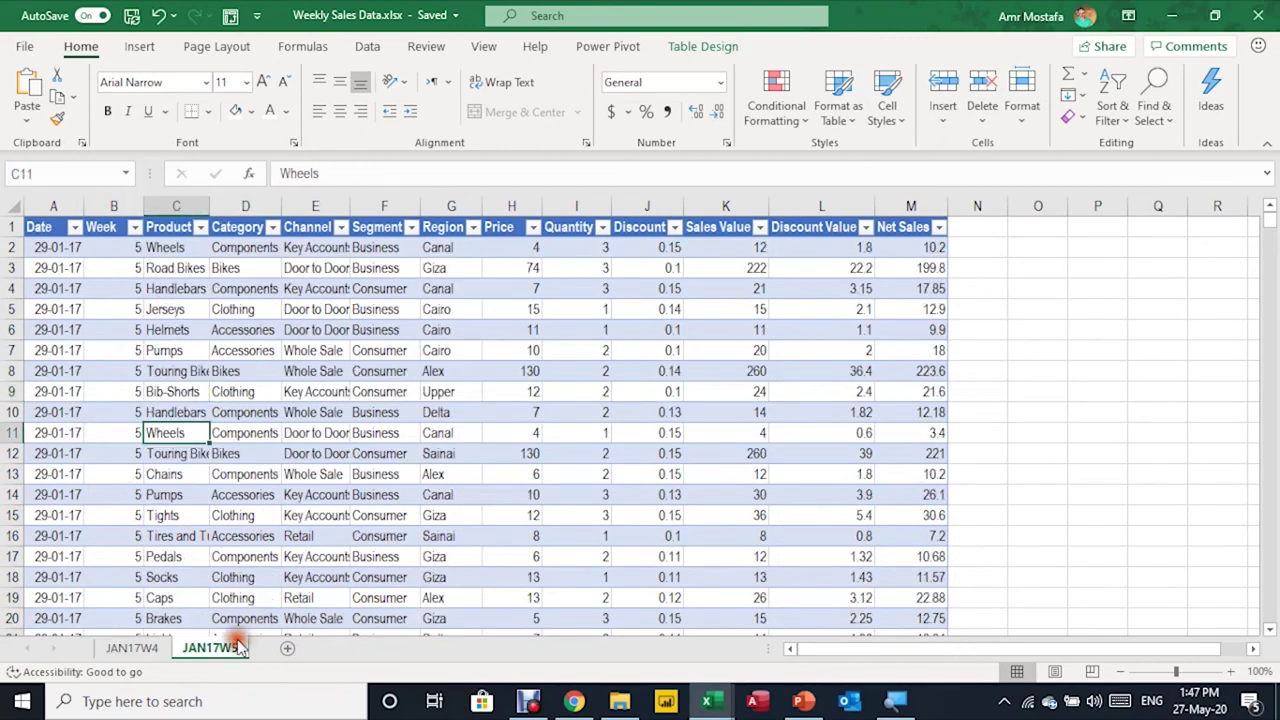
pyautogui.rightClick(238, 647)
pyautogui.click(262, 459)
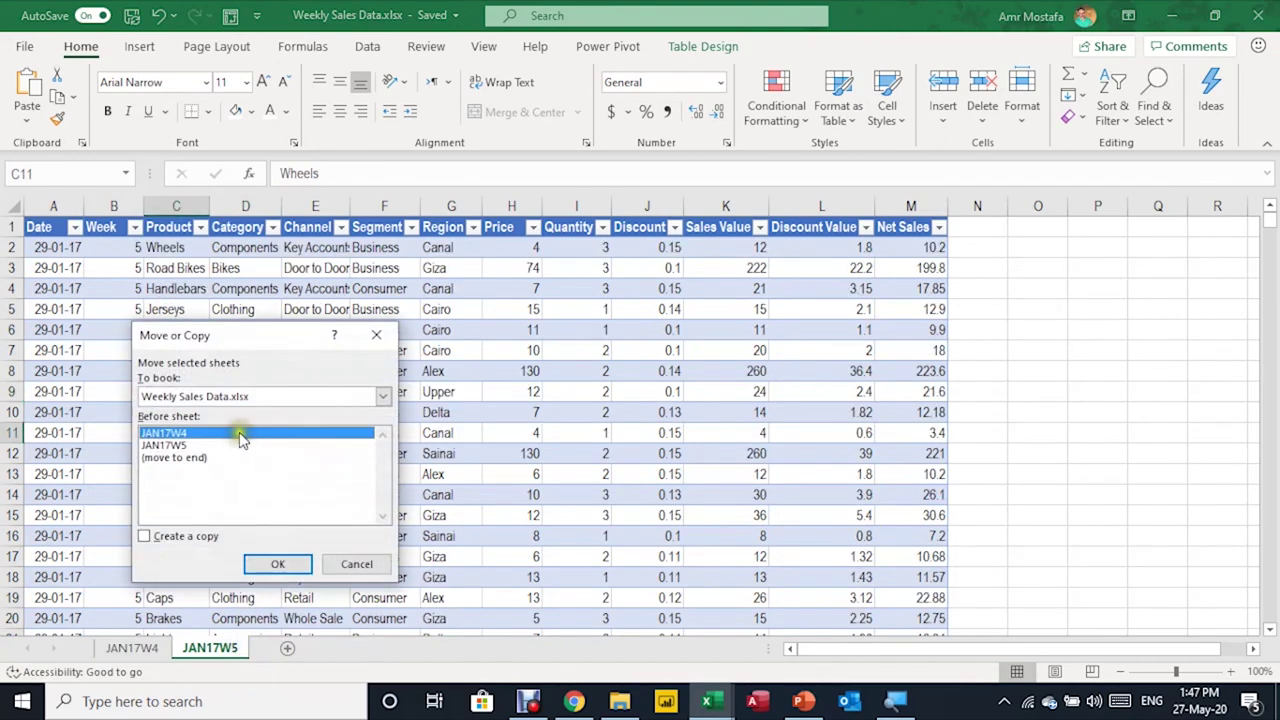
pyautogui.click(160, 536)
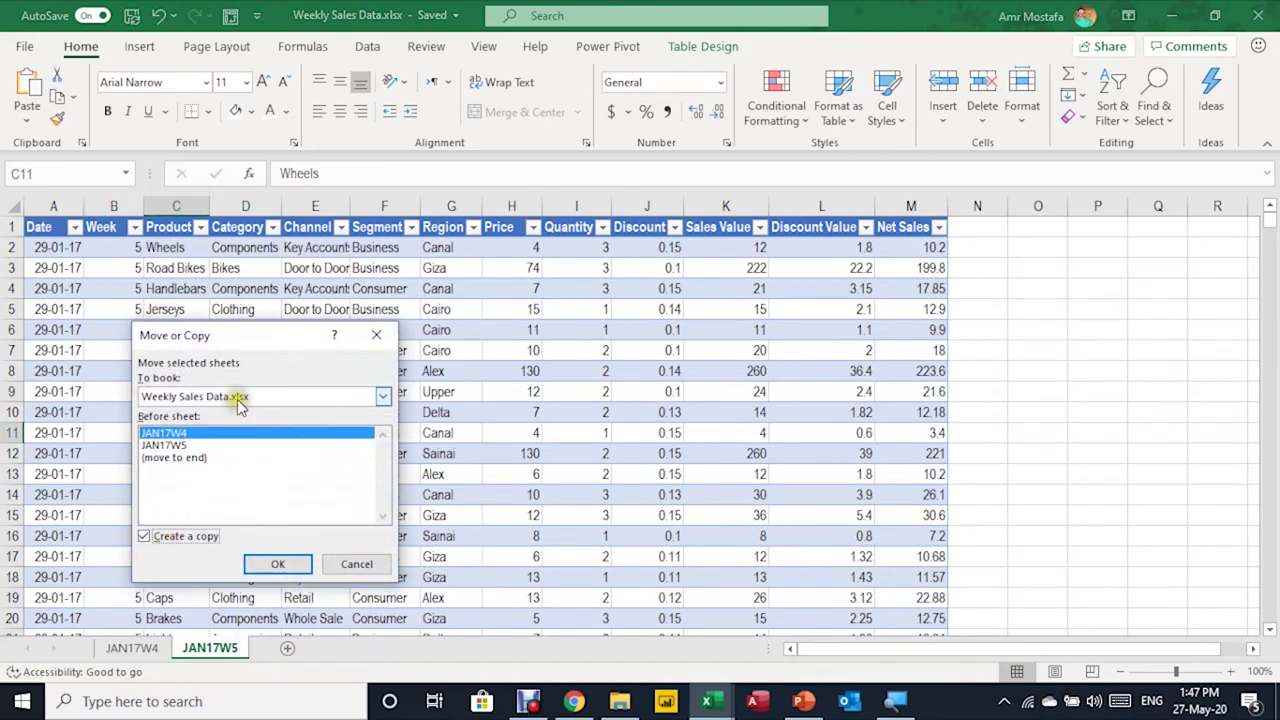
pyautogui.click(238, 398)
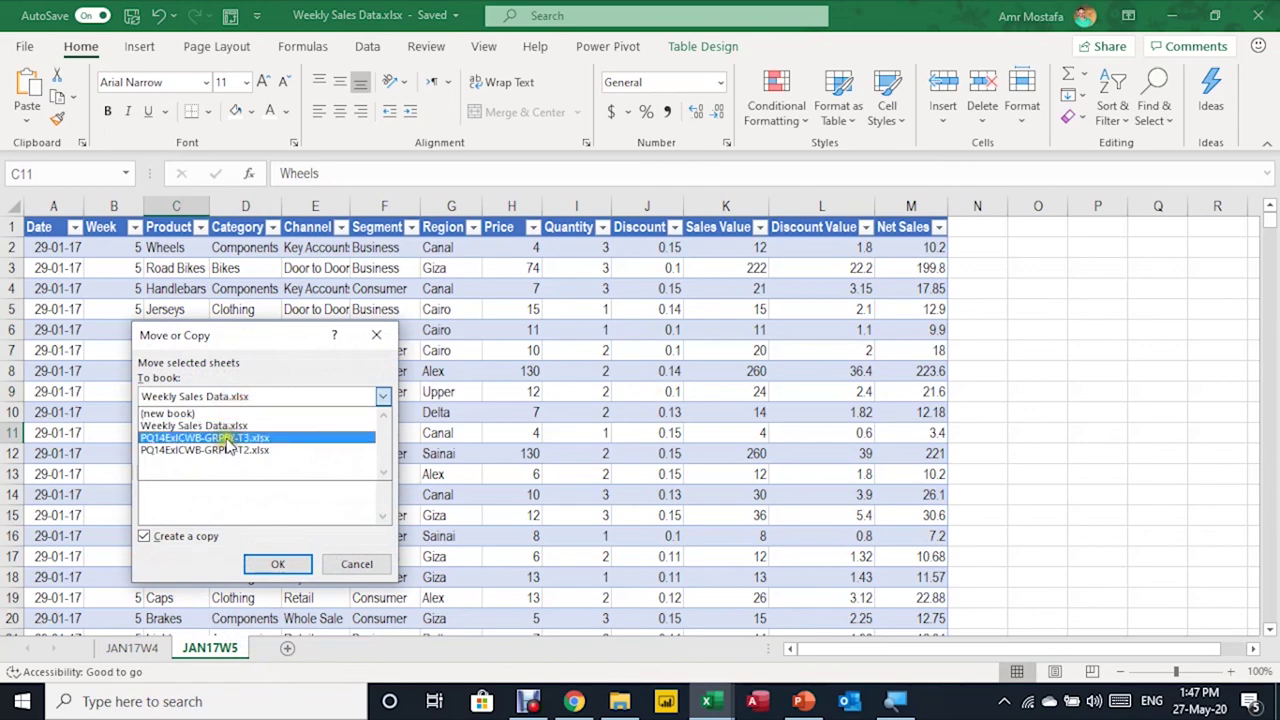
pyautogui.click(229, 440)
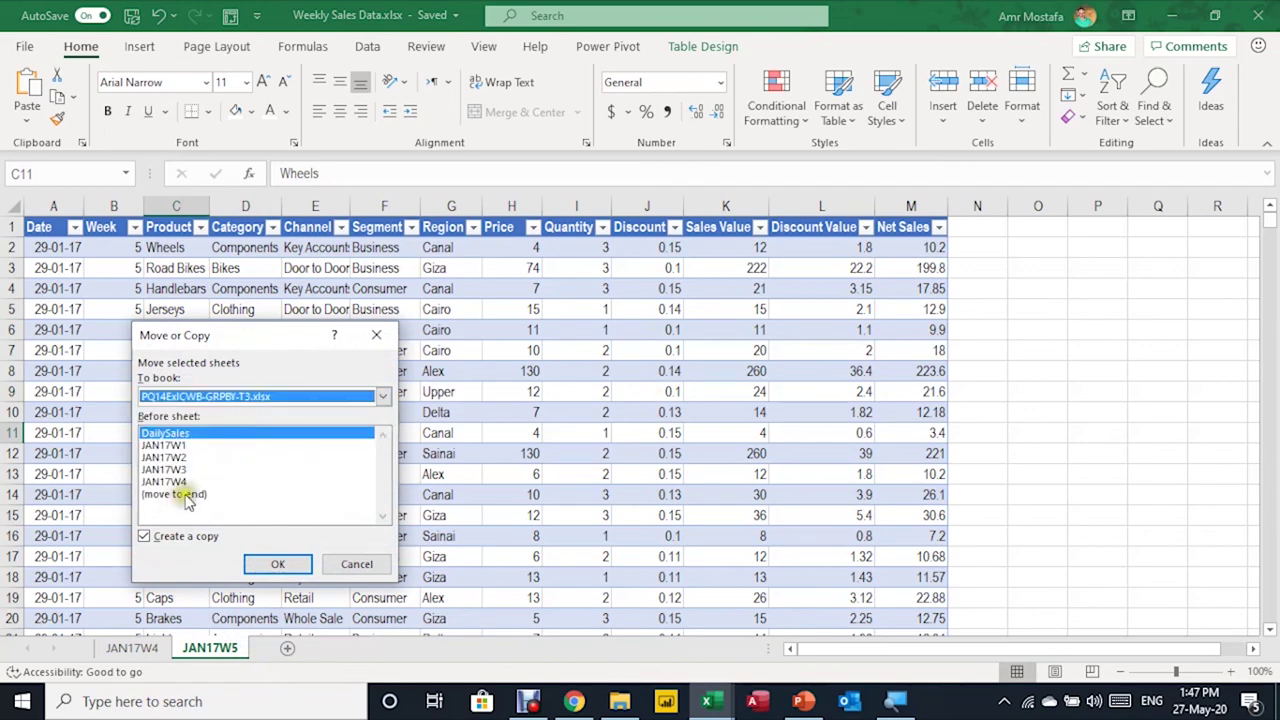
pyautogui.click(185, 494)
pyautogui.click(277, 564)
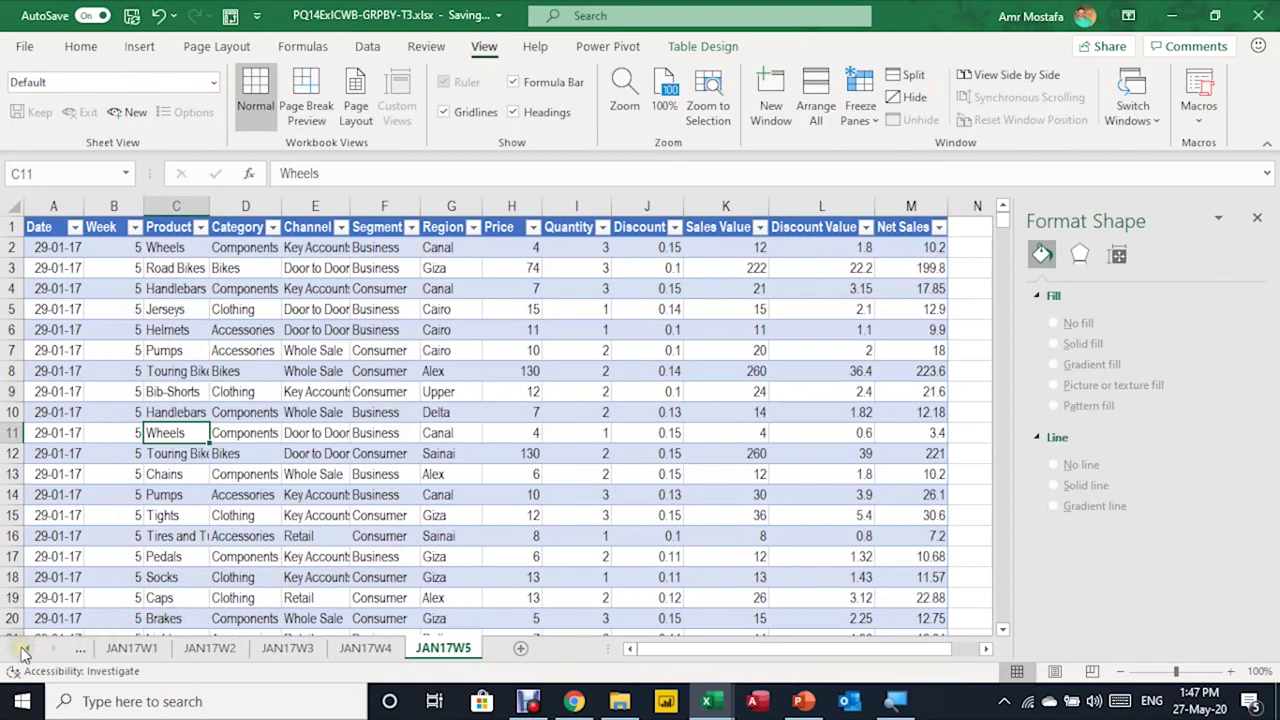
# Refresh the DailySales table to pull in weeks 4 and 5, and check it now runs through 31-01-17
pyautogui.click(27, 648)
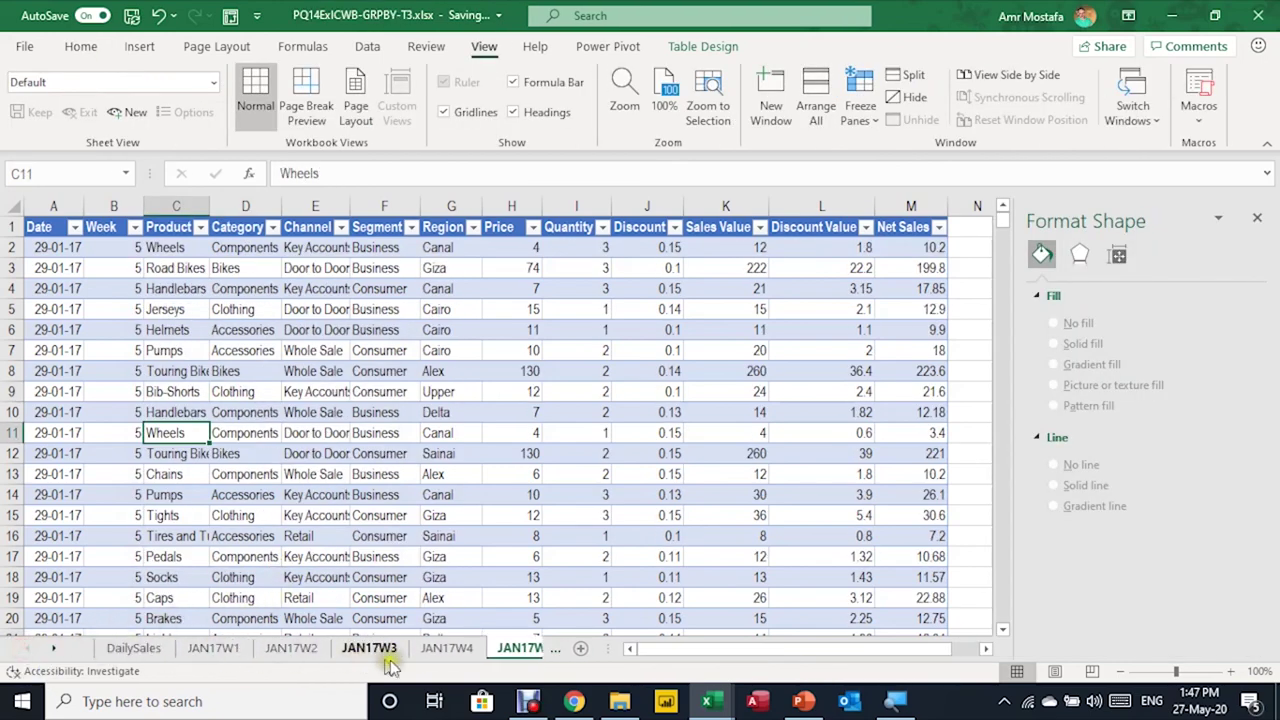
pyautogui.click(134, 648)
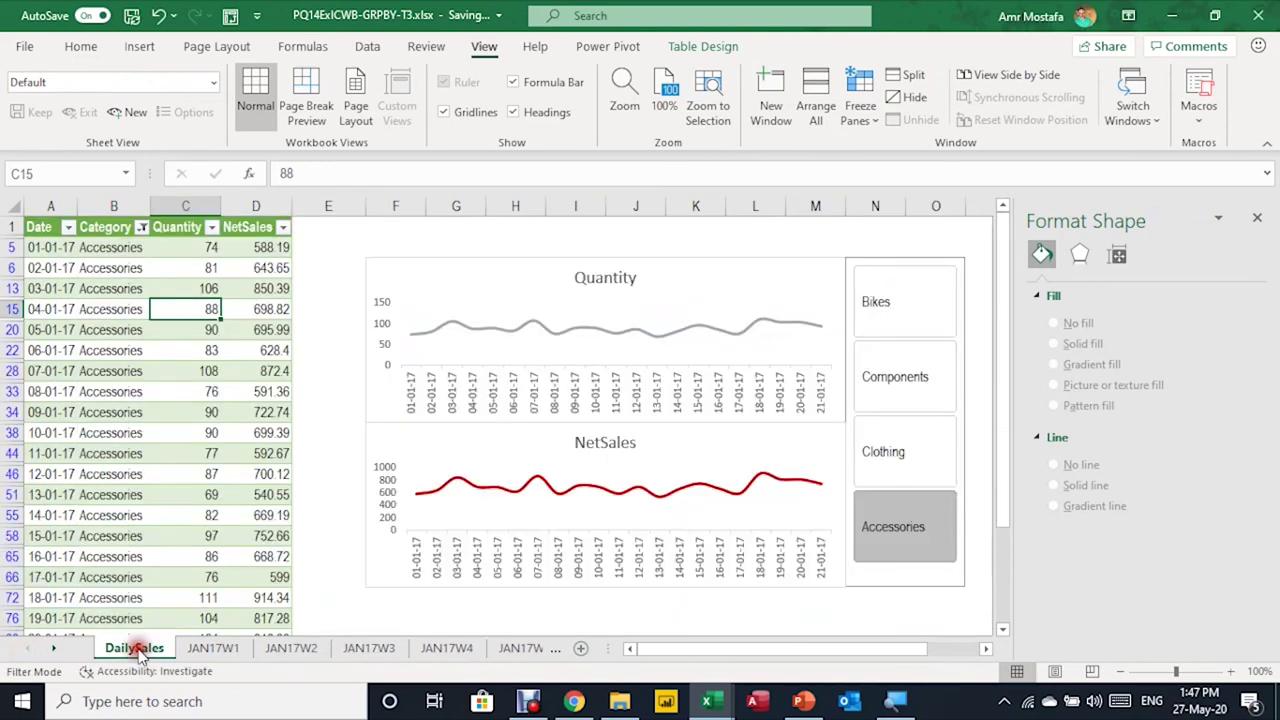
pyautogui.rightClick(117, 311)
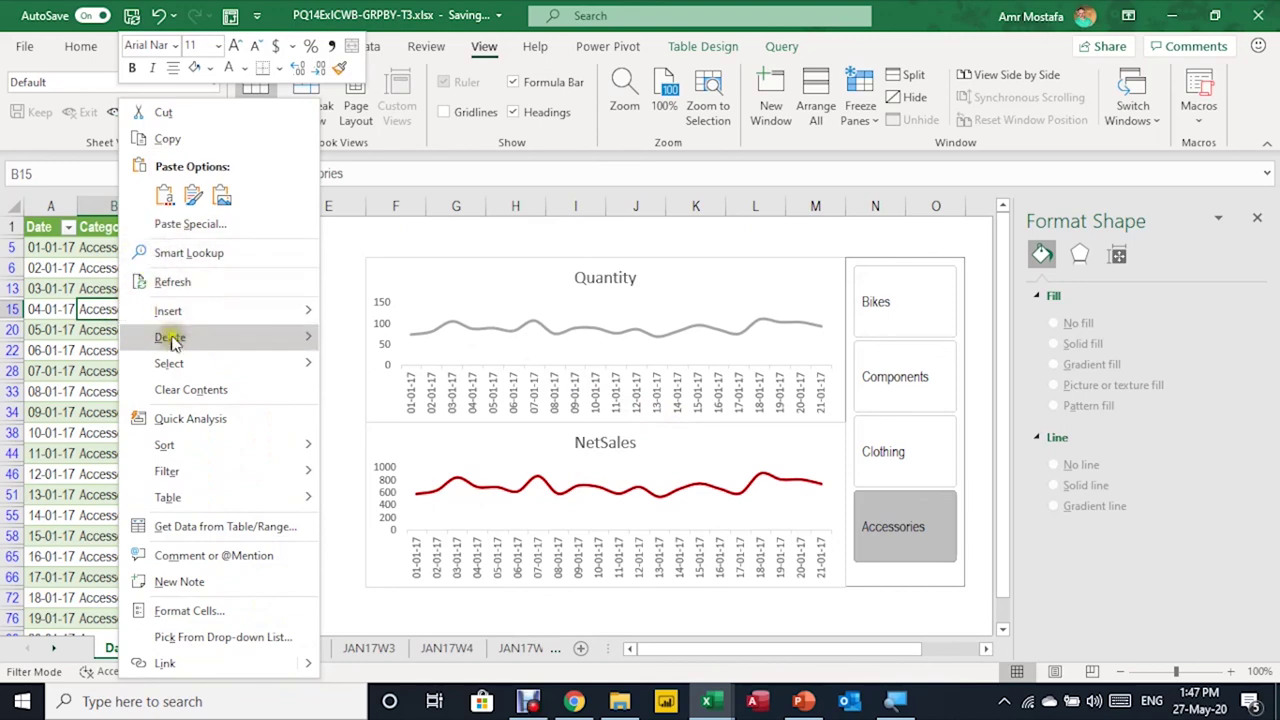
pyautogui.moveTo(170, 337)
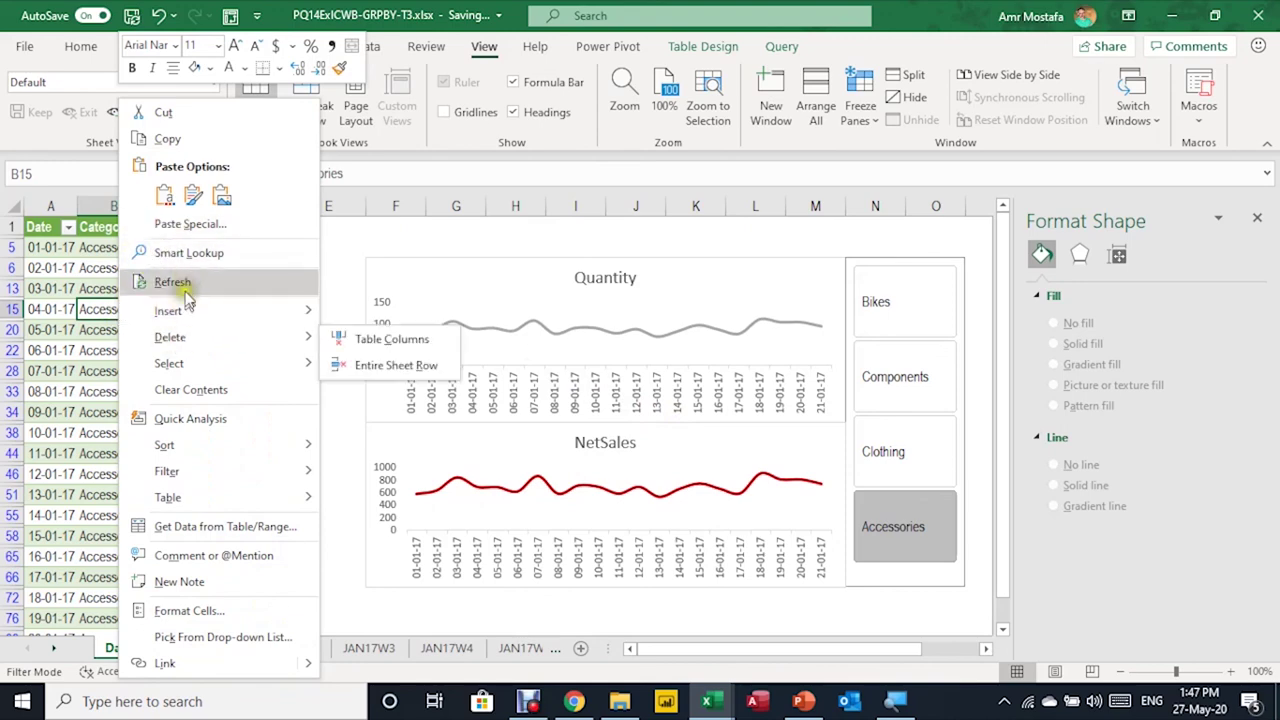
pyautogui.click(175, 282)
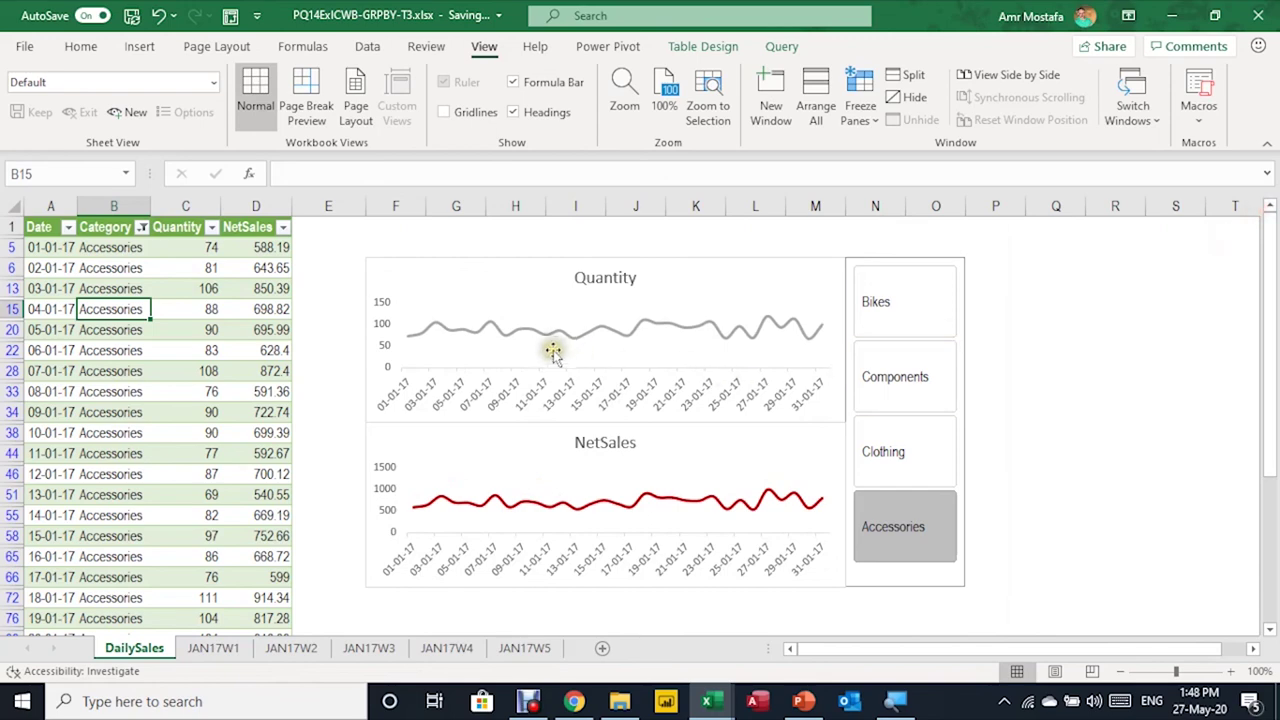
pyautogui.hotkey('ctrl', 'Down')
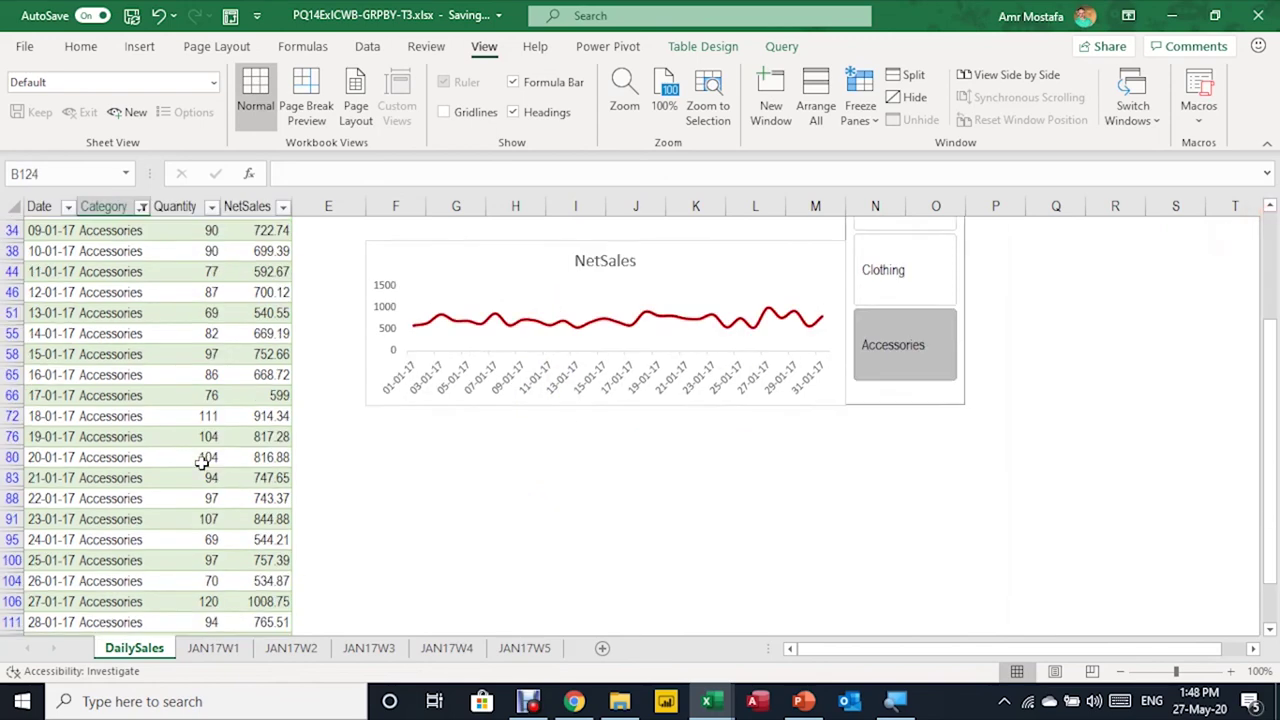
pyautogui.hotkey('ctrl', 'Up')
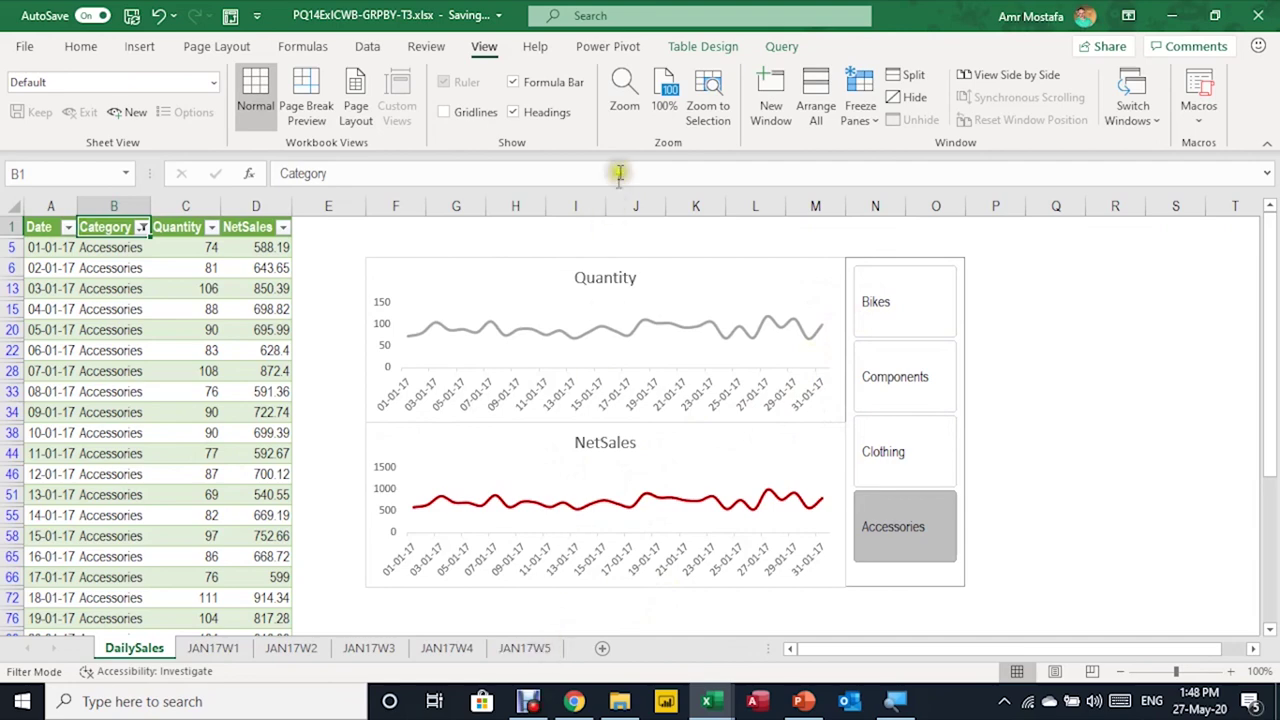
pyautogui.click(781, 48)
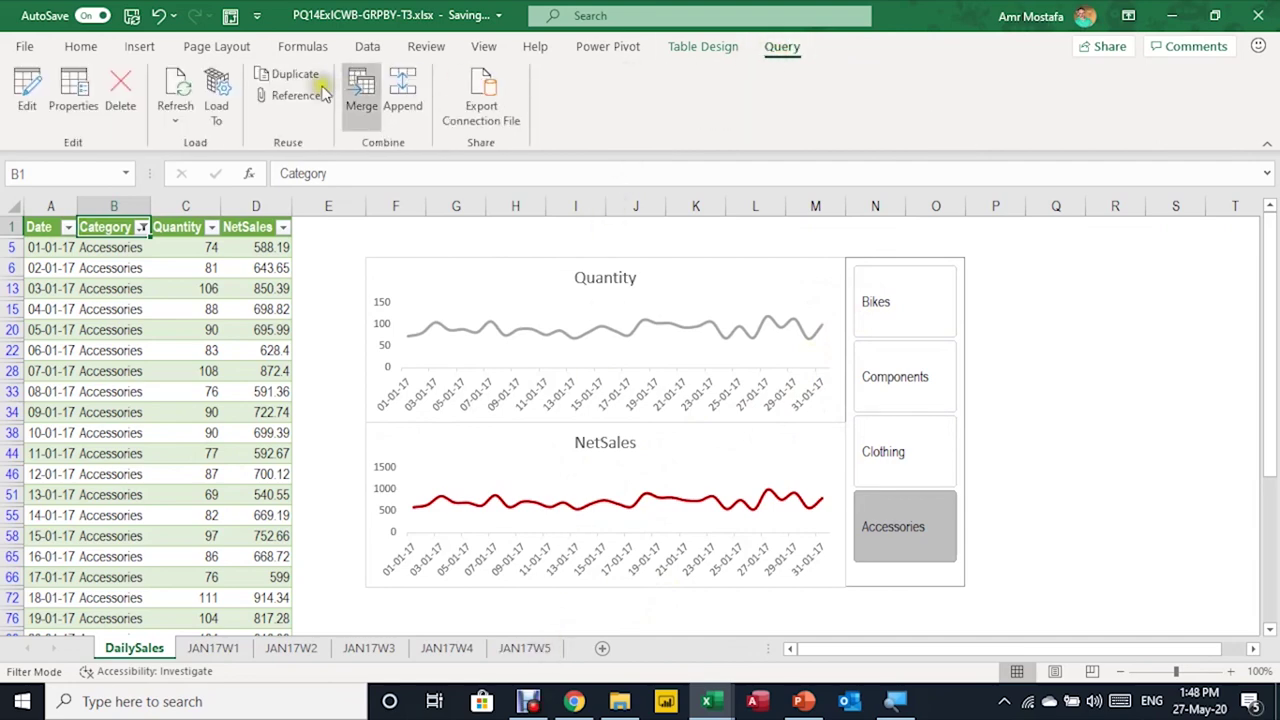
pyautogui.click(27, 90)
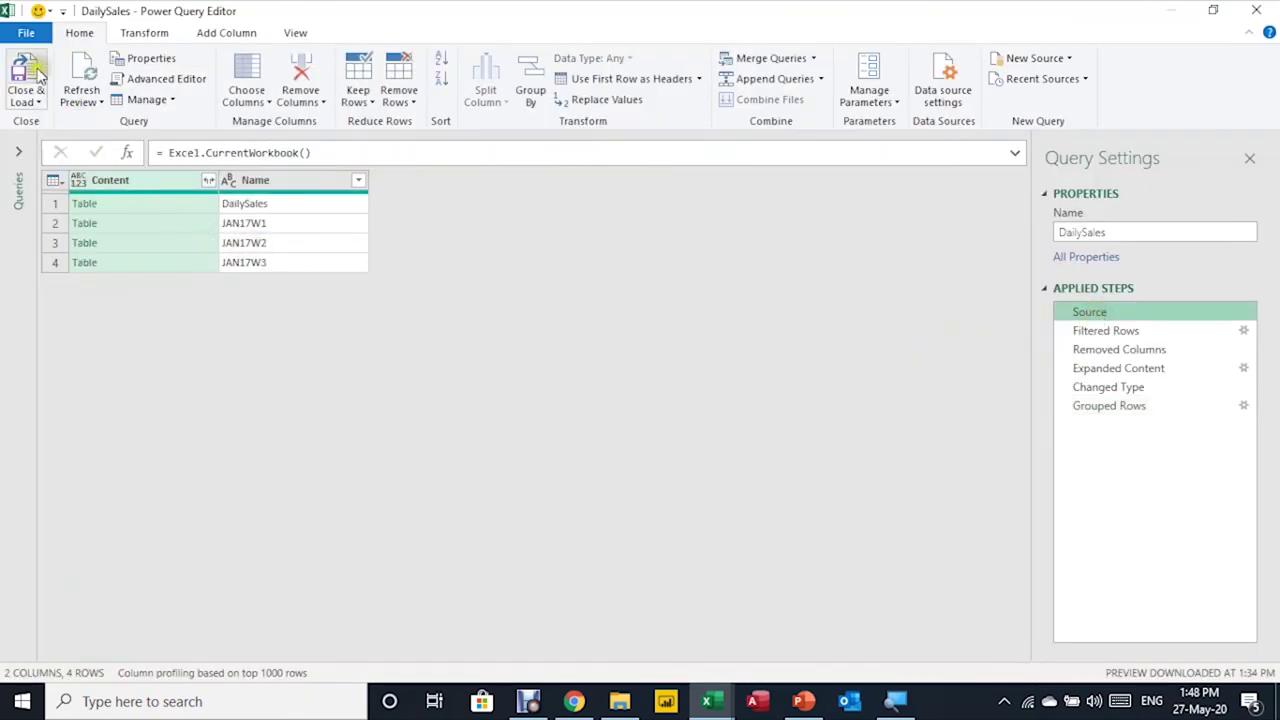
pyautogui.click(86, 66)
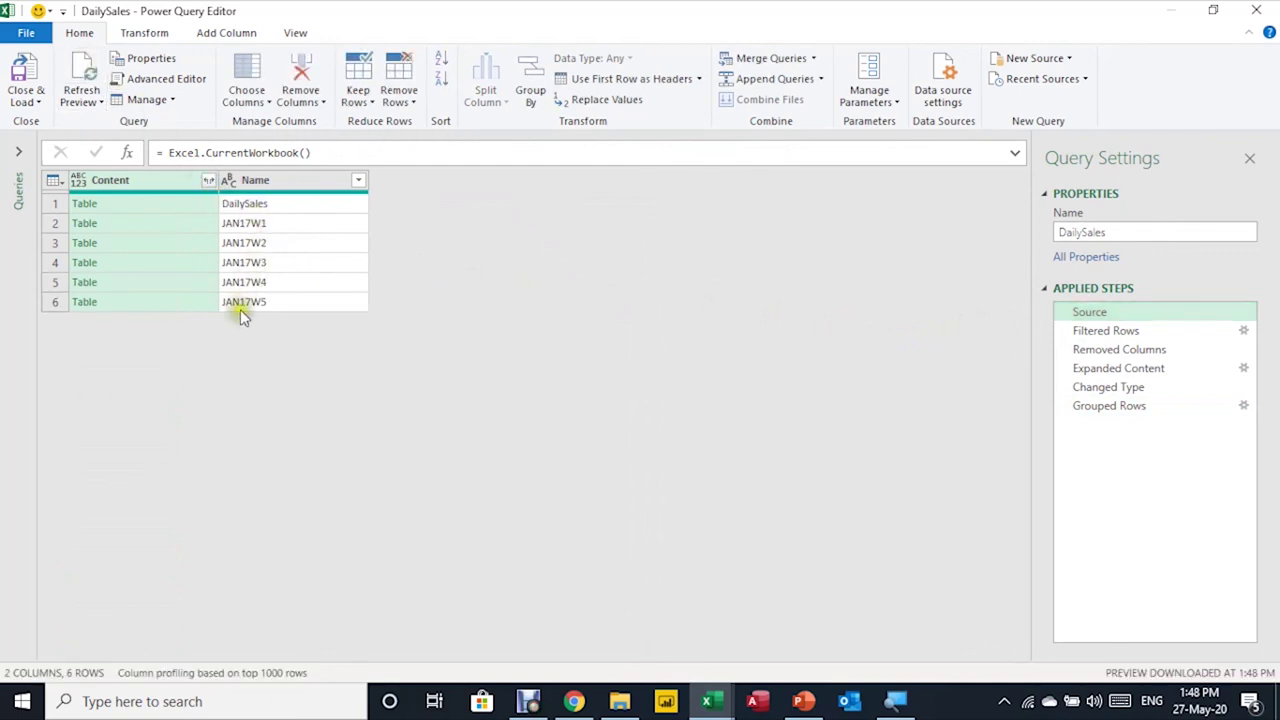
pyautogui.click(1165, 331)
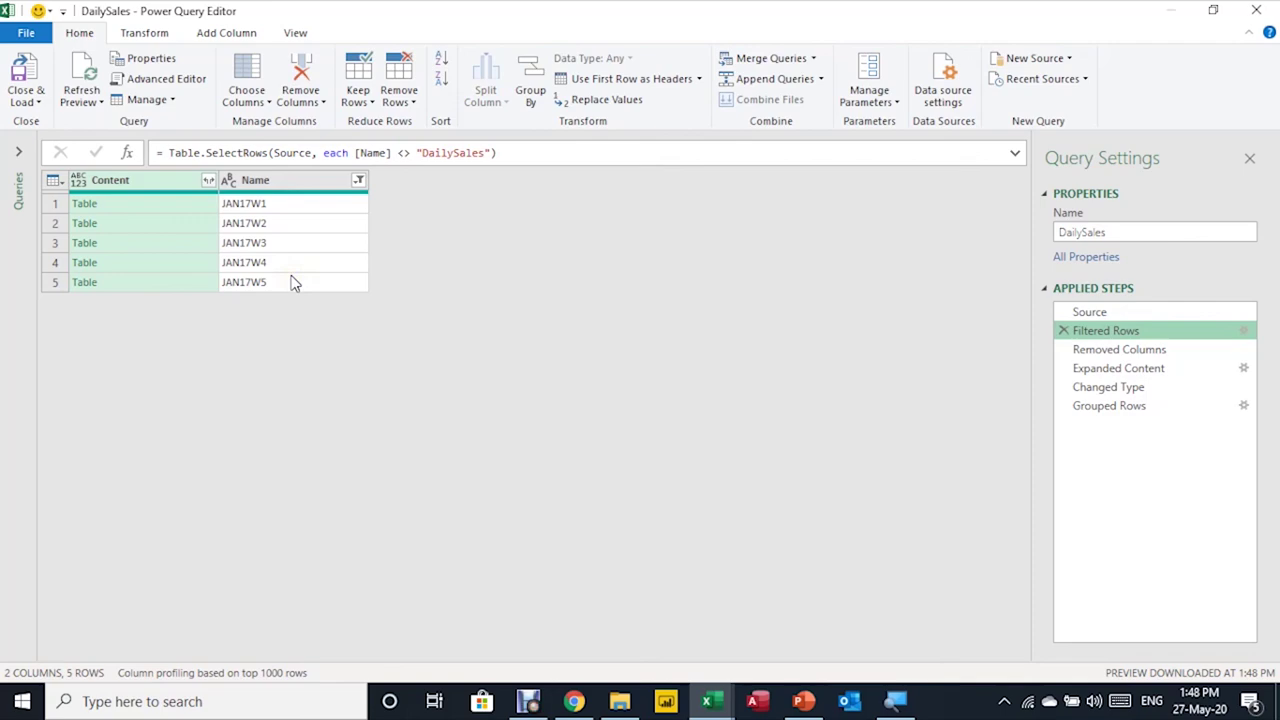
pyautogui.click(1255, 12)
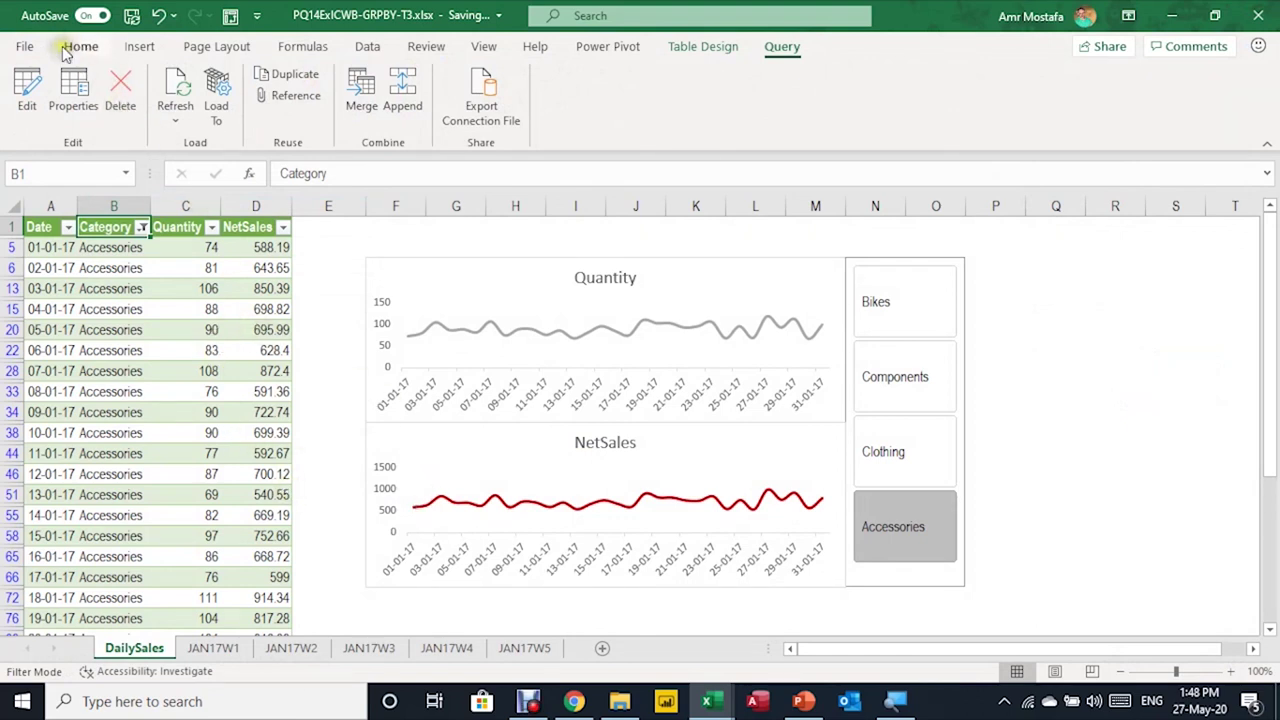
pyautogui.click(76, 47)
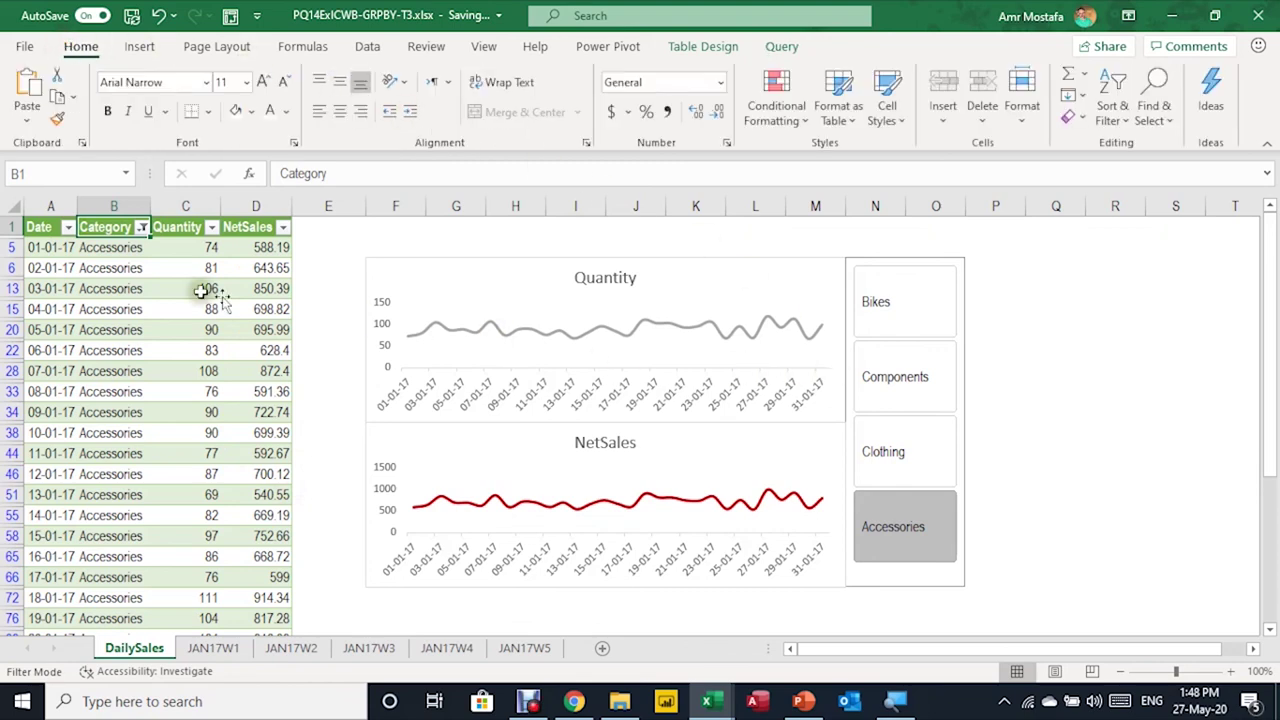